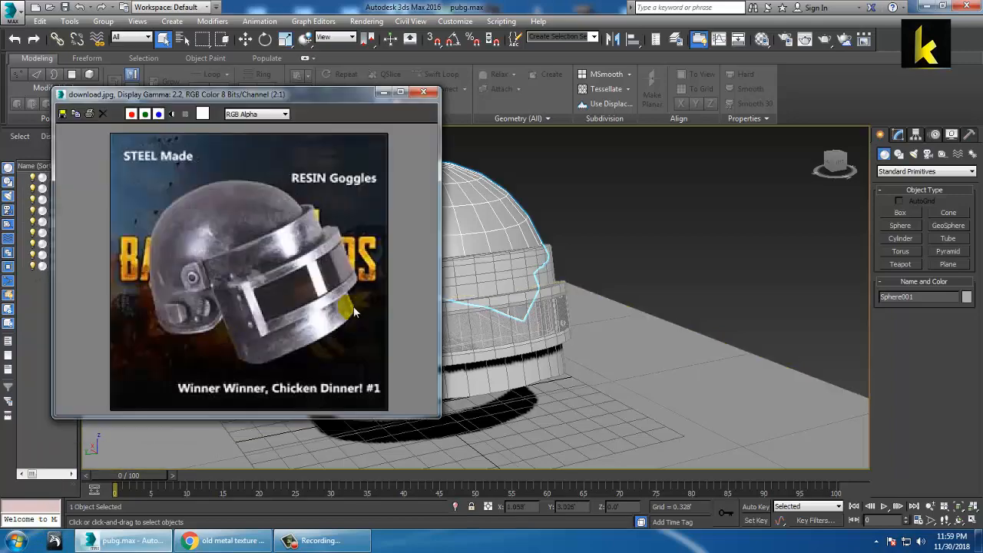
Step: Orbit around the helmet to inspect the dome and move the reference picture window left
{"action": "middle_click_drag", "start_coordinate": [654, 250], "coordinate": [745, 272], "text": "alt"}
{"action": "middle_click_drag", "start_coordinate": [591, 271], "coordinate": [650, 254]}
{"action": "scroll", "coordinate": [734, 253], "scroll_direction": "up", "scroll_amount": 5}
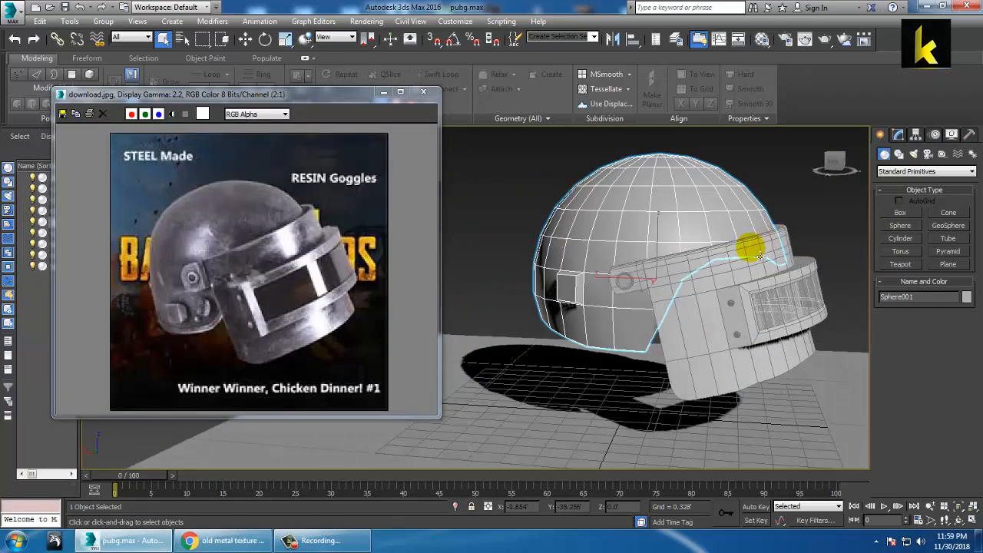
{"action": "middle_click_drag", "start_coordinate": [728, 272], "coordinate": [625, 182], "text": "alt"}
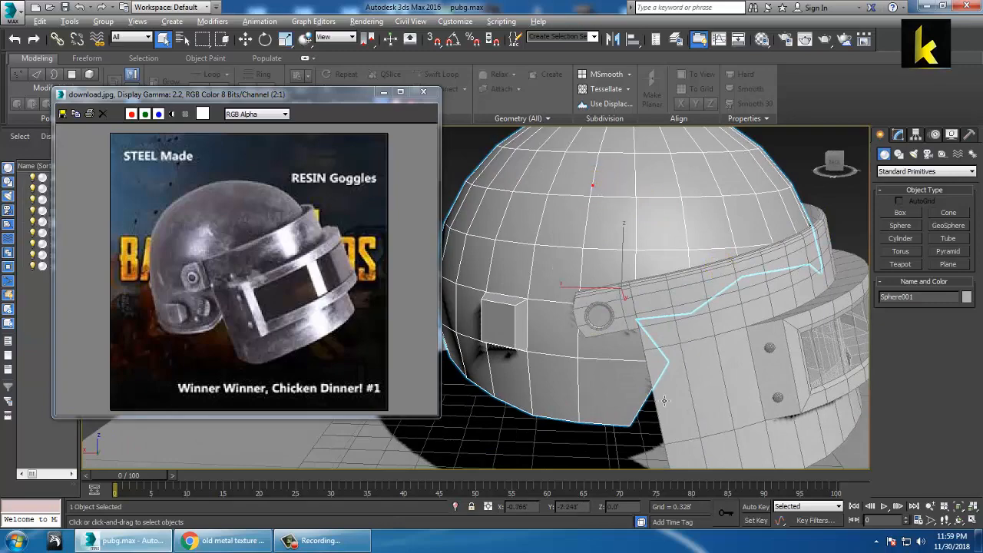
{"action": "middle_click_drag", "start_coordinate": [664, 399], "coordinate": [708, 330], "text": "alt"}
{"action": "scroll", "coordinate": [617, 183], "scroll_direction": "down", "scroll_amount": 3}
{"action": "middle_click_drag", "start_coordinate": [617, 184], "coordinate": [644, 239], "text": "alt"}
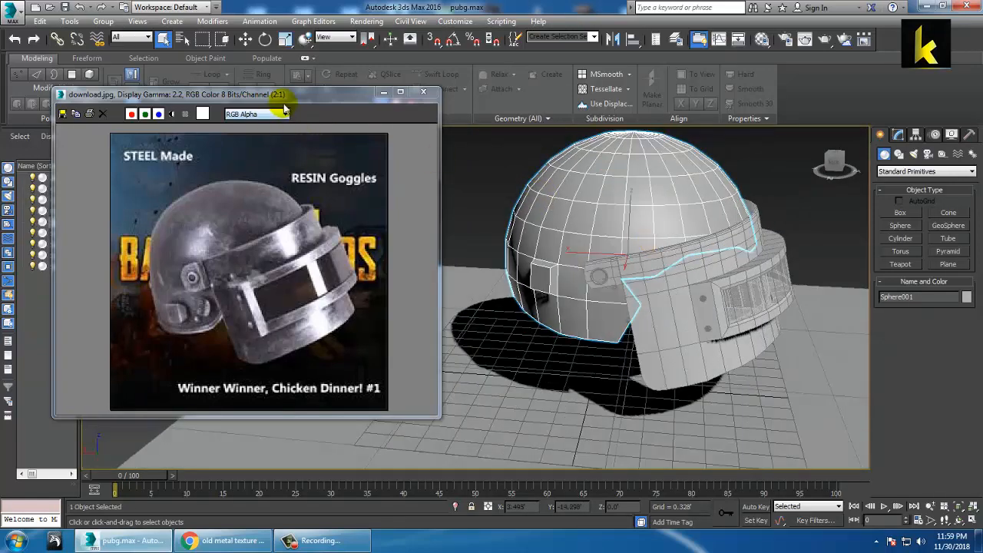
{"action": "left_click_drag", "start_coordinate": [283, 104], "coordinate": [242, 97]}
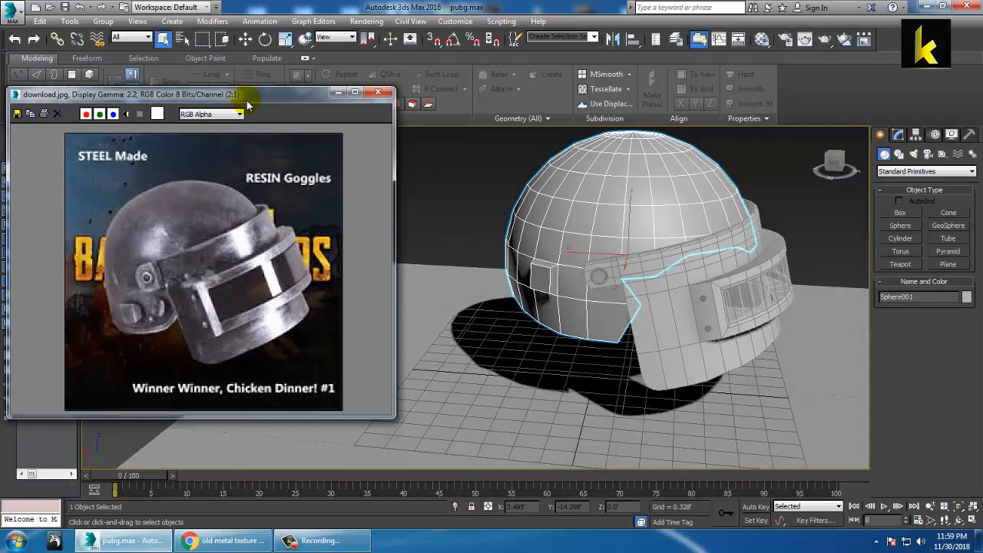
{"action": "middle_click_drag", "start_coordinate": [559, 268], "coordinate": [677, 255], "text": "alt"}
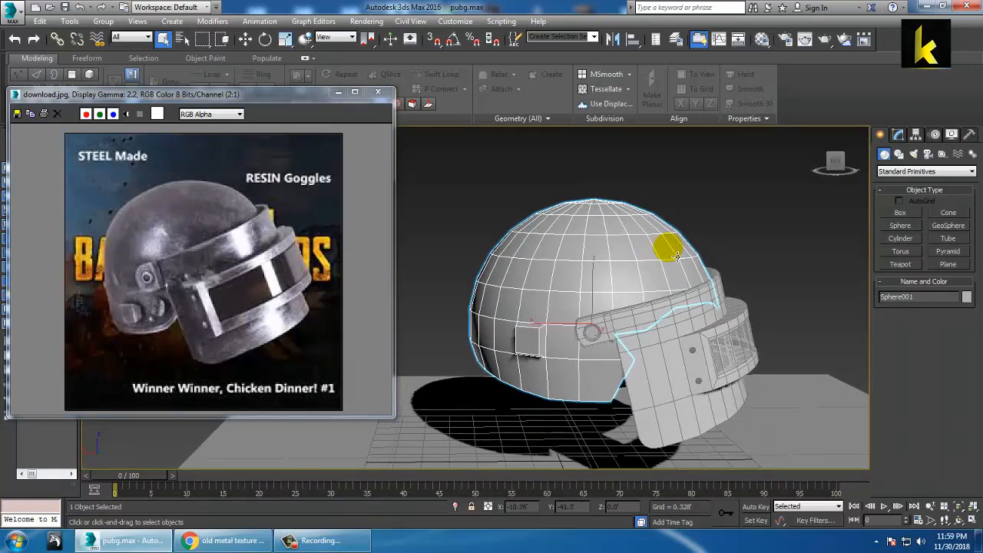
Step: Add an Unwrap UVW modifier to the helmet shell and enter its Polygon level
{"action": "left_click", "coordinate": [900, 135]}
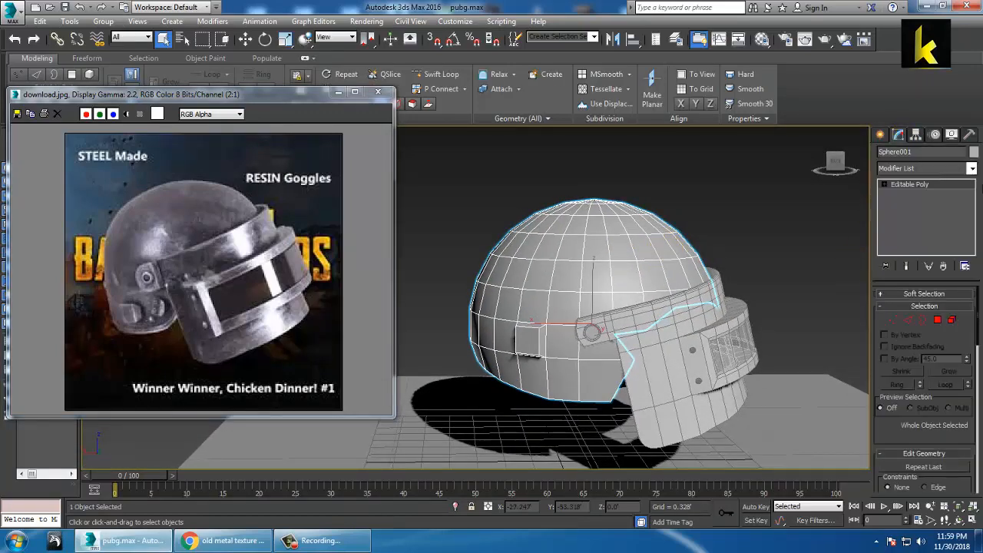
{"action": "left_click", "coordinate": [970, 169]}
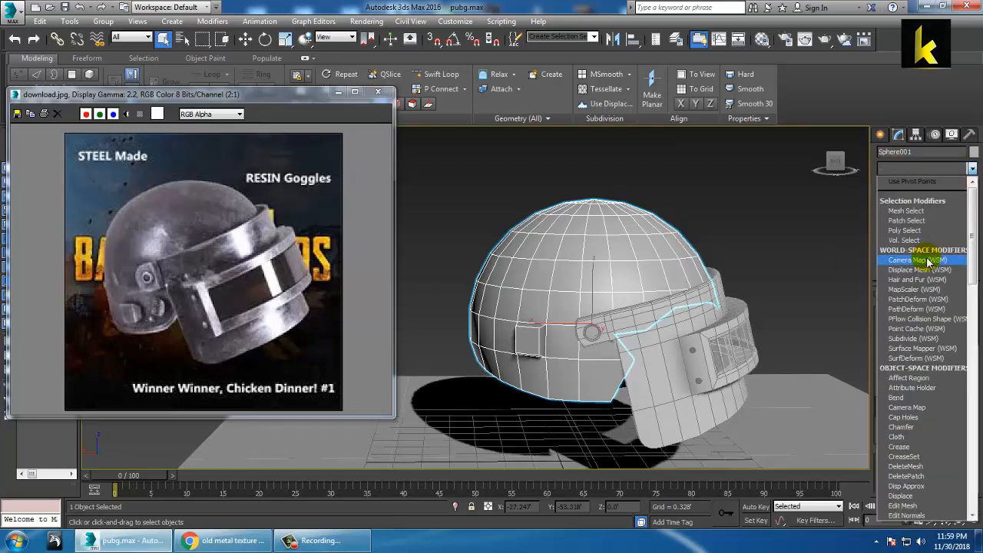
{"action": "scroll", "coordinate": [925, 260], "scroll_direction": "down", "scroll_amount": 10}
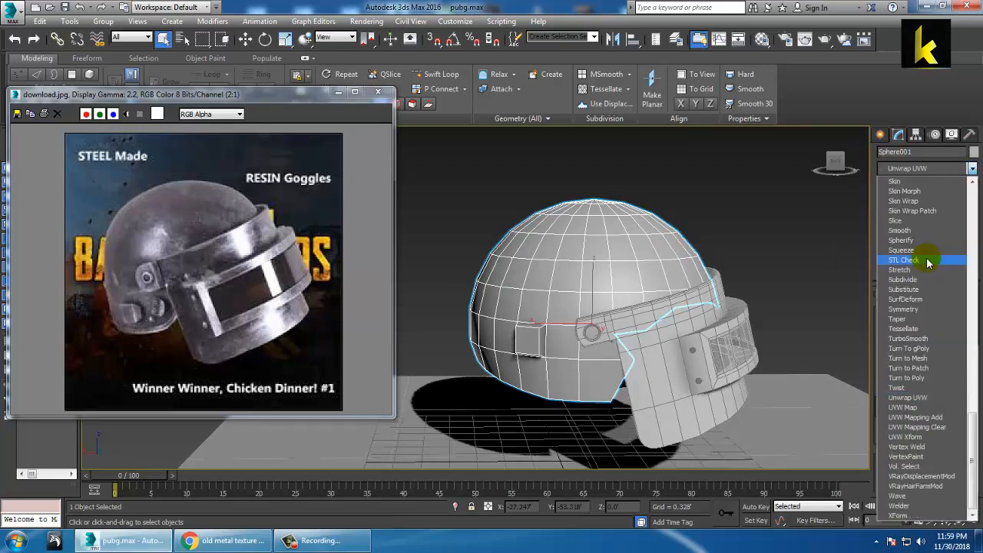
{"action": "left_click", "coordinate": [918, 397]}
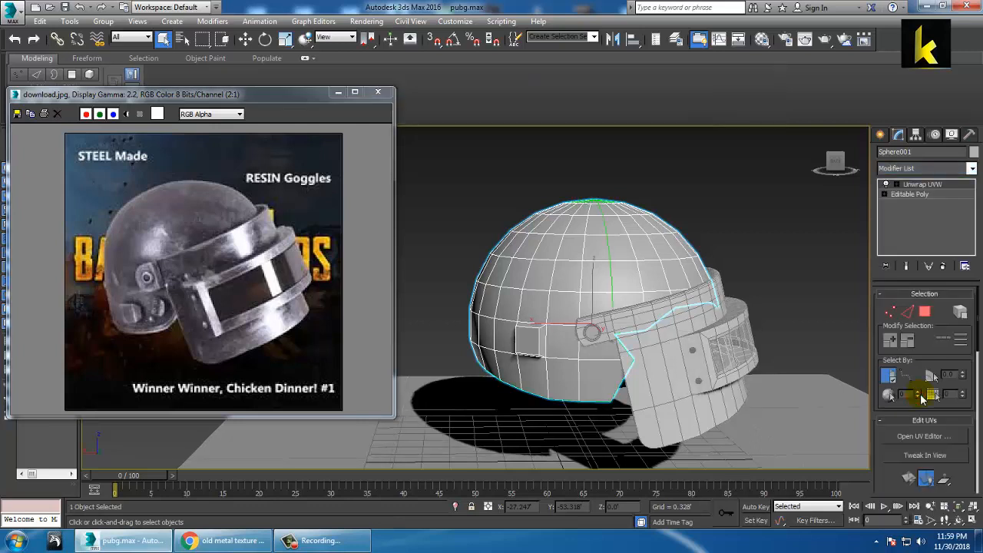
{"action": "left_click", "coordinate": [896, 185]}
{"action": "left_click", "coordinate": [921, 214]}
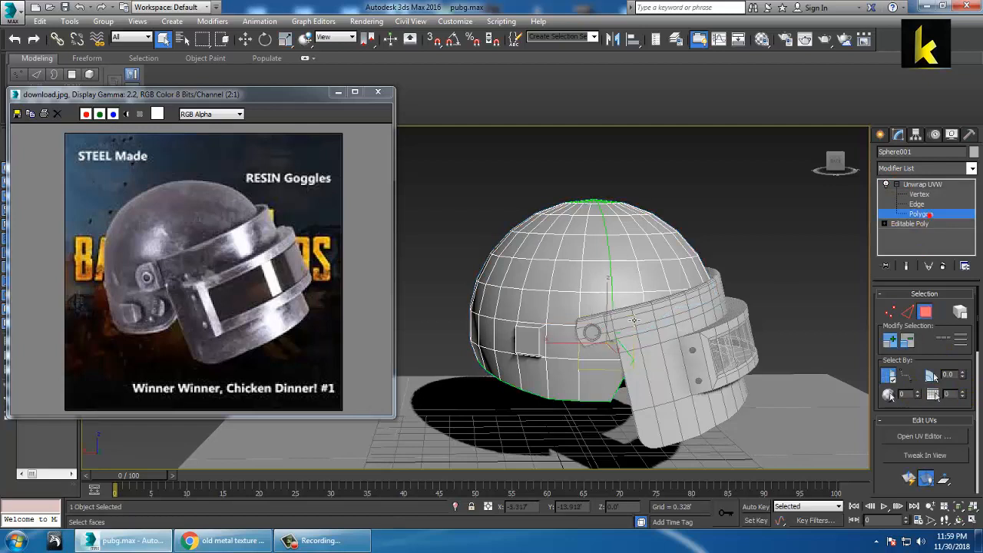
Step: Select a face on the helmet's front and apply a Spherical projection to it
{"action": "left_click", "coordinate": [642, 288]}
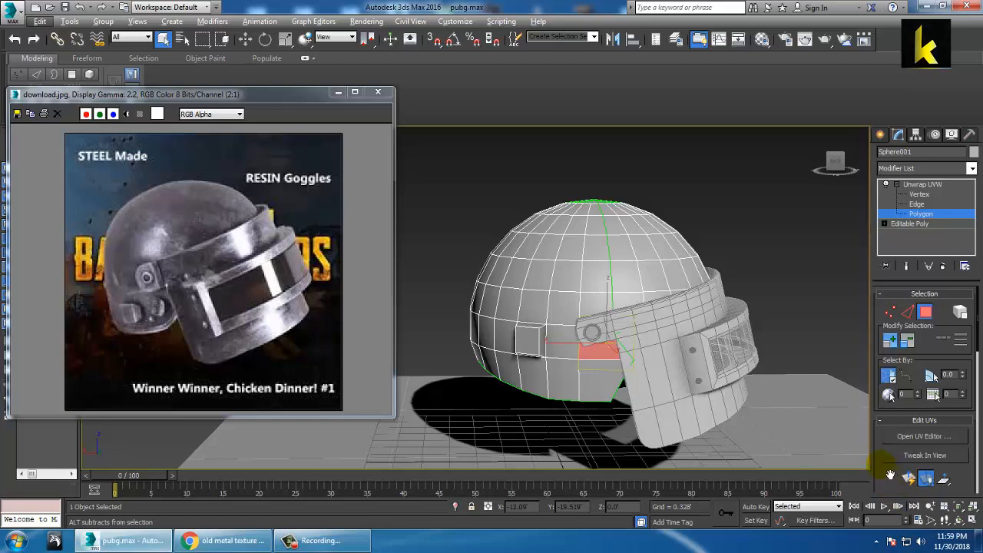
{"action": "left_click_drag", "start_coordinate": [889, 473], "coordinate": [902, 296]}
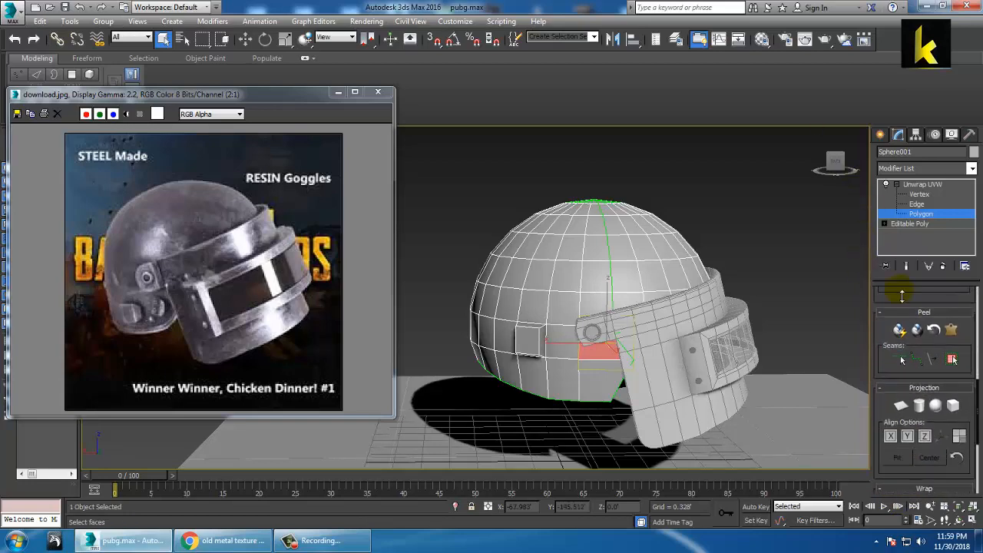
{"action": "left_click", "coordinate": [935, 406]}
{"action": "middle_click_drag", "start_coordinate": [746, 333], "coordinate": [713, 329], "text": "alt"}
{"action": "left_click_drag", "start_coordinate": [889, 334], "coordinate": [885, 470]}
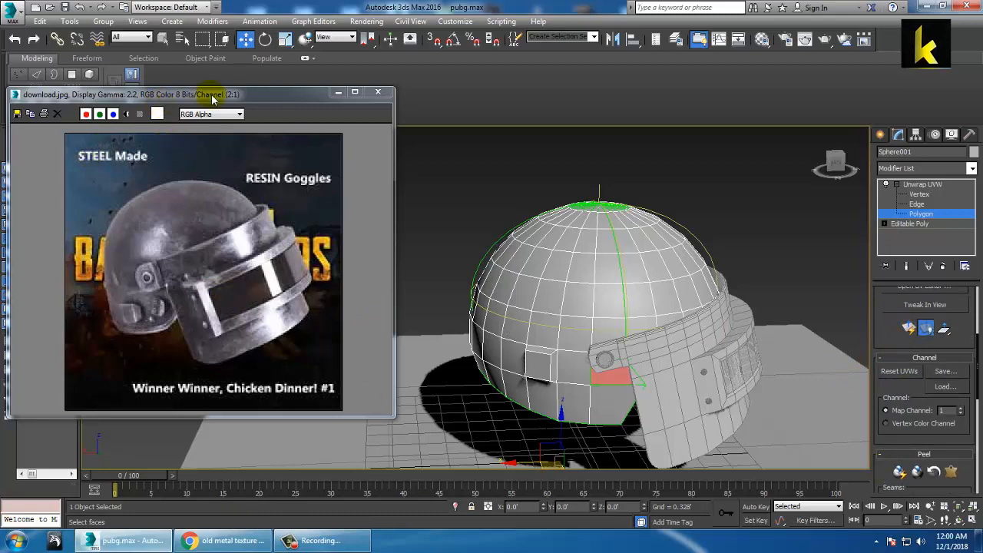
{"action": "left_click_drag", "start_coordinate": [212, 99], "coordinate": [234, 125]}
Step: Minimize the reference picture and delete the shell's existing Unwrap UVW modifier
{"action": "left_click", "coordinate": [358, 119]}
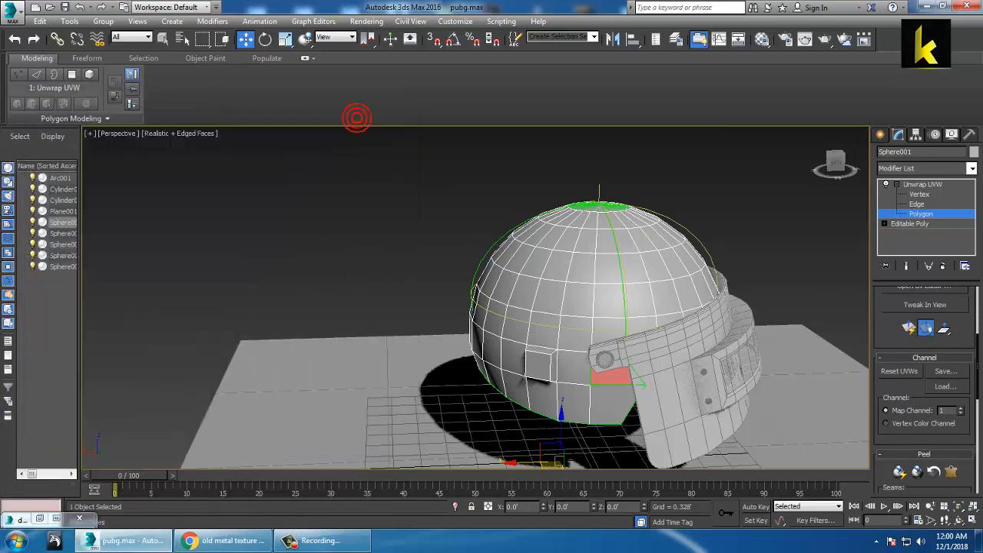
{"action": "middle_click_drag", "start_coordinate": [471, 255], "coordinate": [491, 243], "text": "alt"}
{"action": "left_click_drag", "start_coordinate": [391, 165], "coordinate": [789, 475]}
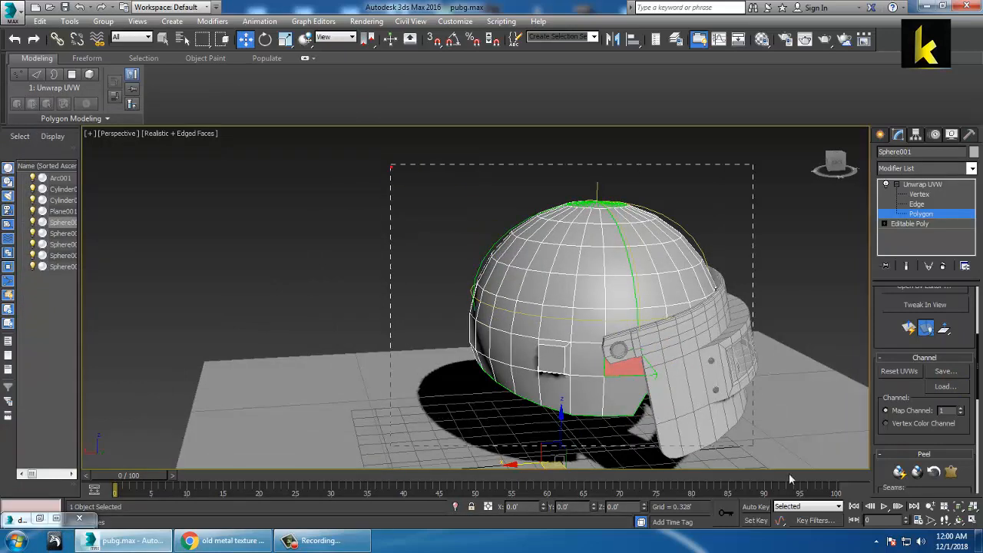
{"action": "mouse_move", "coordinate": [522, 259]}
{"action": "middle_mouse_down", "text": "alt"}
{"action": "mouse_move", "coordinate": [746, 256]}
{"action": "mouse_move", "coordinate": [676, 246]}
{"action": "mouse_move", "coordinate": [507, 268]}
{"action": "middle_mouse_up", "text": "alt"}
{"action": "left_click", "coordinate": [914, 223]}
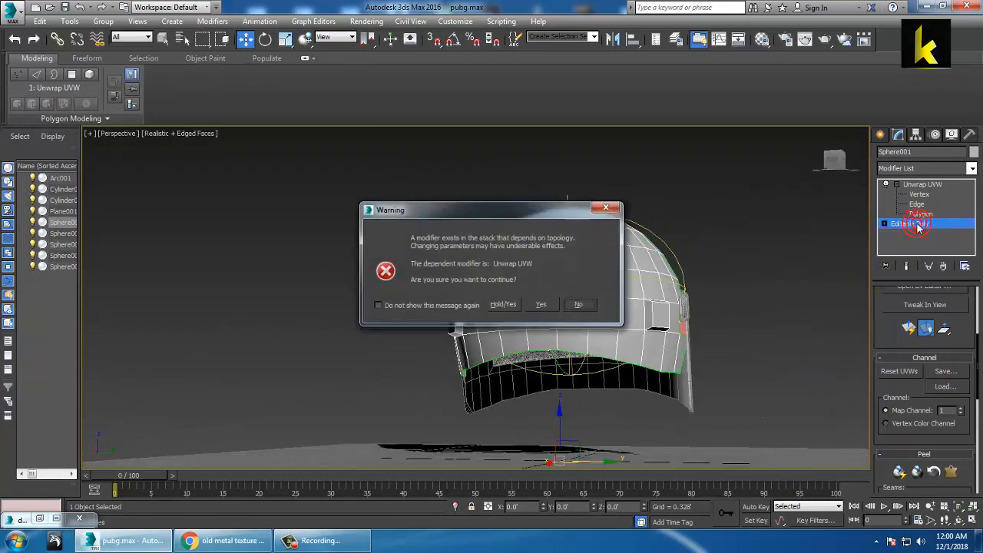
{"action": "left_click", "coordinate": [540, 305]}
{"action": "left_click", "coordinate": [925, 185]}
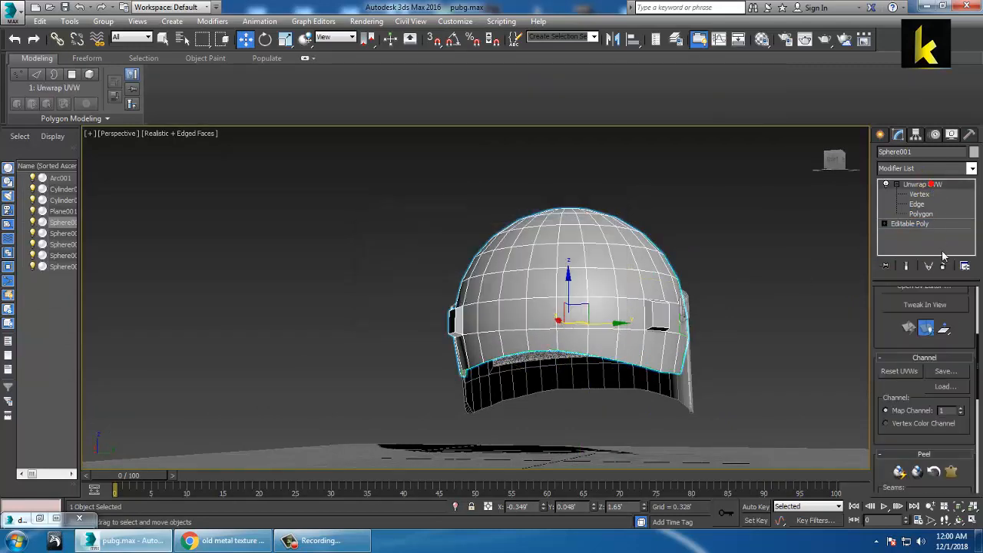
{"action": "left_click", "coordinate": [944, 267]}
Step: Reselect the helmet shell and isolate it with Alt+Q
{"action": "left_click", "coordinate": [729, 232]}
{"action": "left_click", "coordinate": [523, 285]}
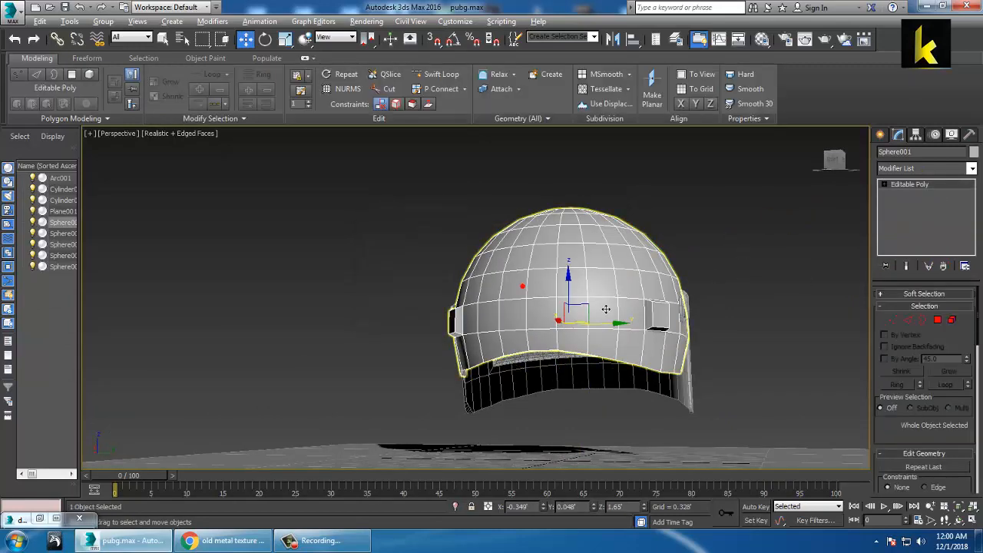
{"action": "middle_click_drag", "start_coordinate": [607, 309], "coordinate": [512, 323], "text": "alt"}
{"action": "key", "text": "alt+q"}
Step: Add a fresh Unwrap UVW modifier to the shell and enter Polygon level
{"action": "scroll", "coordinate": [537, 319], "scroll_direction": "down", "scroll_amount": 3}
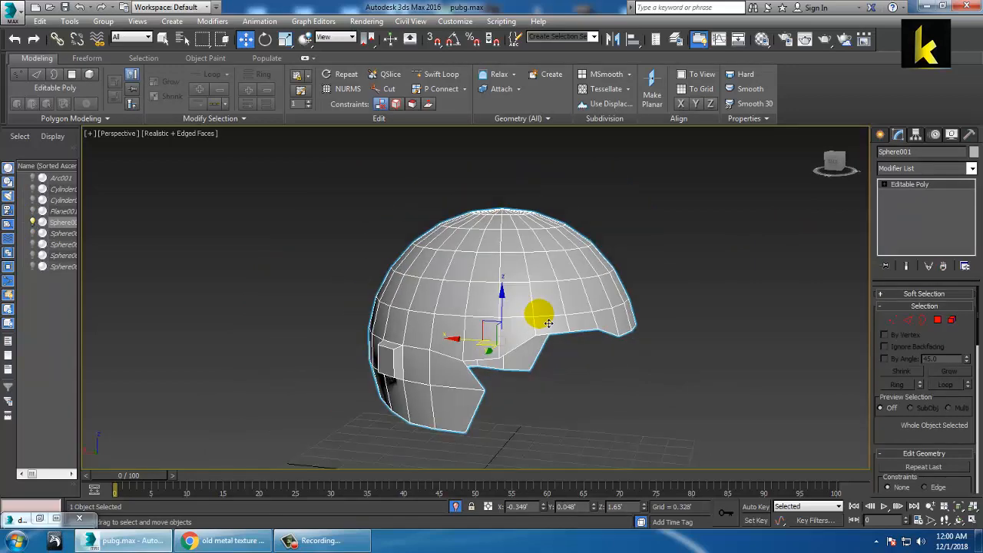
{"action": "left_click", "coordinate": [971, 168]}
{"action": "scroll", "coordinate": [939, 213], "scroll_direction": "down", "scroll_amount": 5}
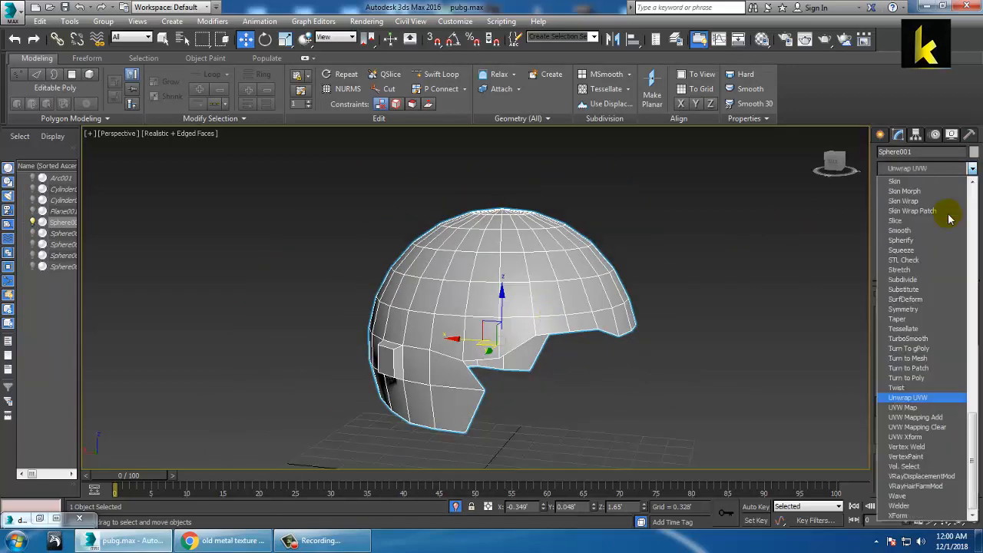
{"action": "left_click", "coordinate": [927, 396]}
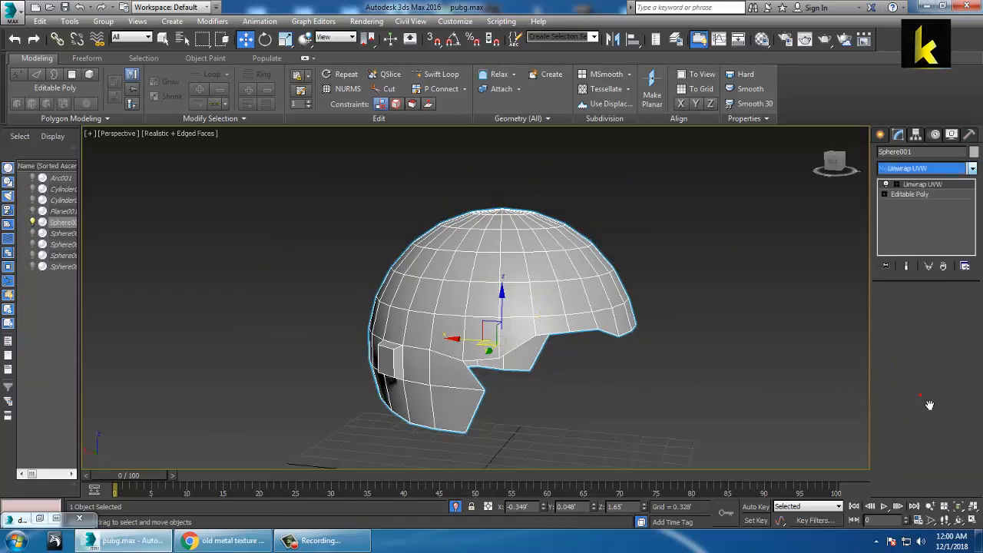
{"action": "left_click", "coordinate": [896, 184]}
{"action": "left_click", "coordinate": [921, 213]}
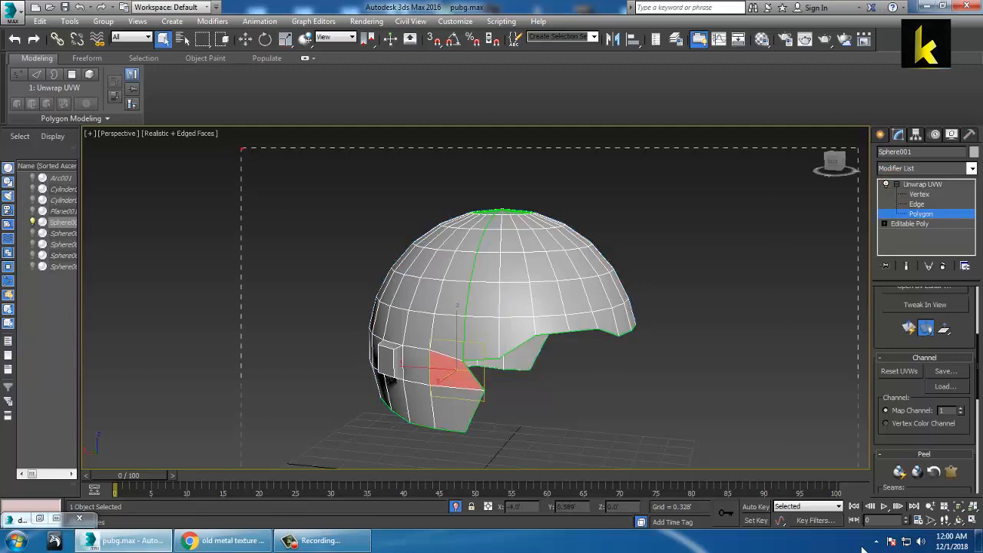
Step: Box-select every polygon of the helmet shell, adding faces from several viewing angles
{"action": "left_click_drag", "start_coordinate": [860, 547], "coordinate": [859, 547]}
{"action": "middle_click_drag", "start_coordinate": [550, 301], "coordinate": [742, 318], "text": "alt"}
{"action": "mouse_move", "coordinate": [592, 289]}
{"action": "middle_mouse_down"}
{"action": "mouse_move", "coordinate": [644, 238]}
{"action": "mouse_move", "coordinate": [596, 256]}
{"action": "mouse_move", "coordinate": [577, 297]}
{"action": "middle_mouse_up"}
{"action": "left_click_drag", "start_coordinate": [259, 172], "coordinate": [505, 546], "text": "ctrl"}
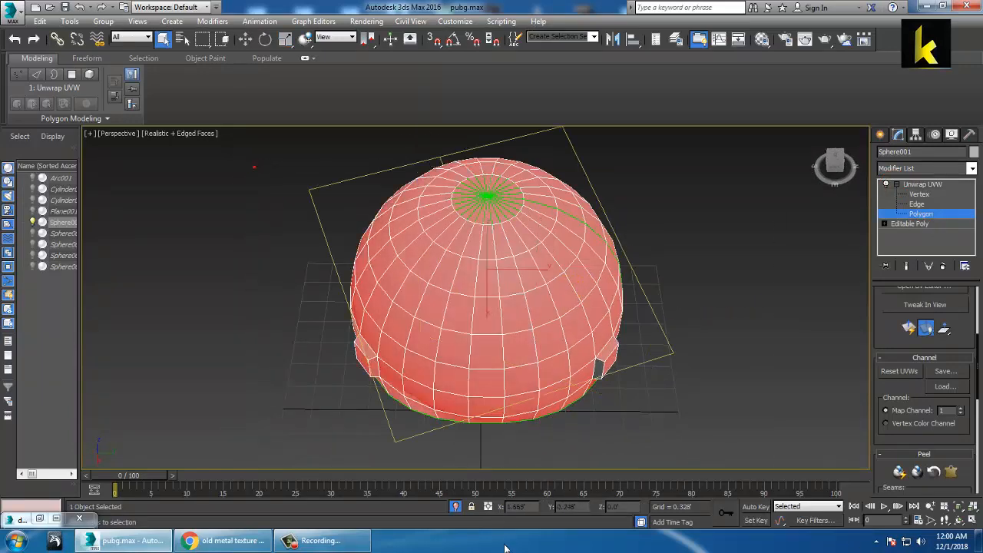
{"action": "middle_click_drag", "start_coordinate": [390, 264], "coordinate": [661, 185], "text": "alt"}
{"action": "left_click_drag", "start_coordinate": [661, 189], "coordinate": [379, 429], "text": "ctrl"}
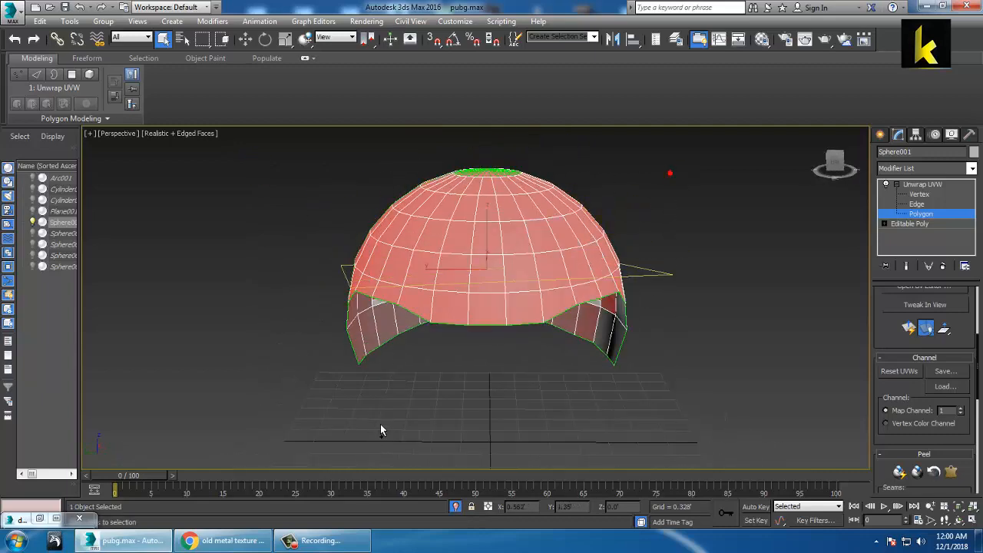
{"action": "middle_click_drag", "start_coordinate": [379, 430], "coordinate": [396, 275], "text": "alt"}
{"action": "middle_click_drag", "start_coordinate": [281, 219], "coordinate": [333, 382], "text": "alt"}
{"action": "left_click_drag", "start_coordinate": [327, 295], "coordinate": [584, 483], "text": "ctrl"}
{"action": "middle_click_drag", "start_coordinate": [455, 278], "coordinate": [856, 308], "text": "alt"}
{"action": "middle_click_drag", "start_coordinate": [502, 314], "coordinate": [794, 293], "text": "alt"}
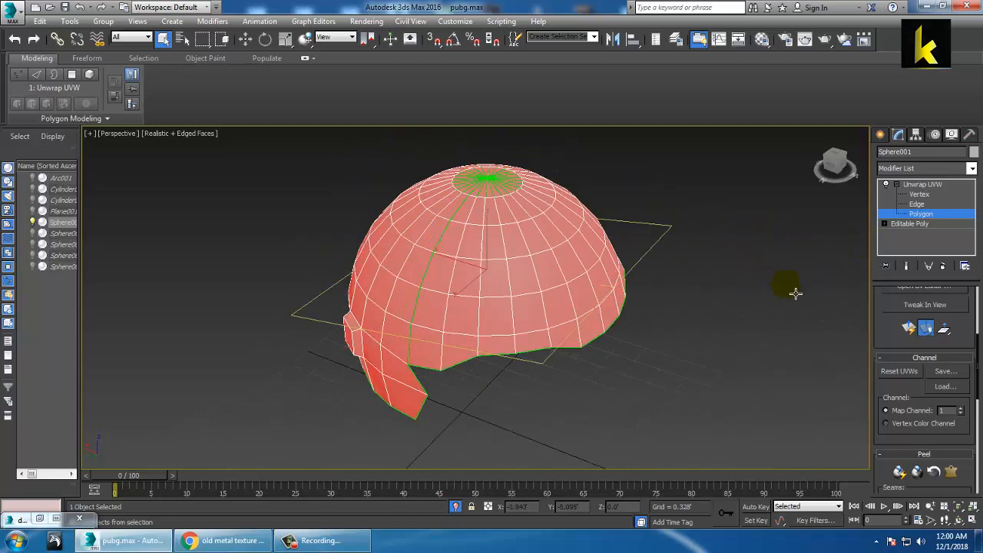
Step: Apply a Spherical projection to all selected shell faces and open the UV editor
{"action": "scroll", "coordinate": [910, 352], "scroll_direction": "down", "scroll_amount": 3}
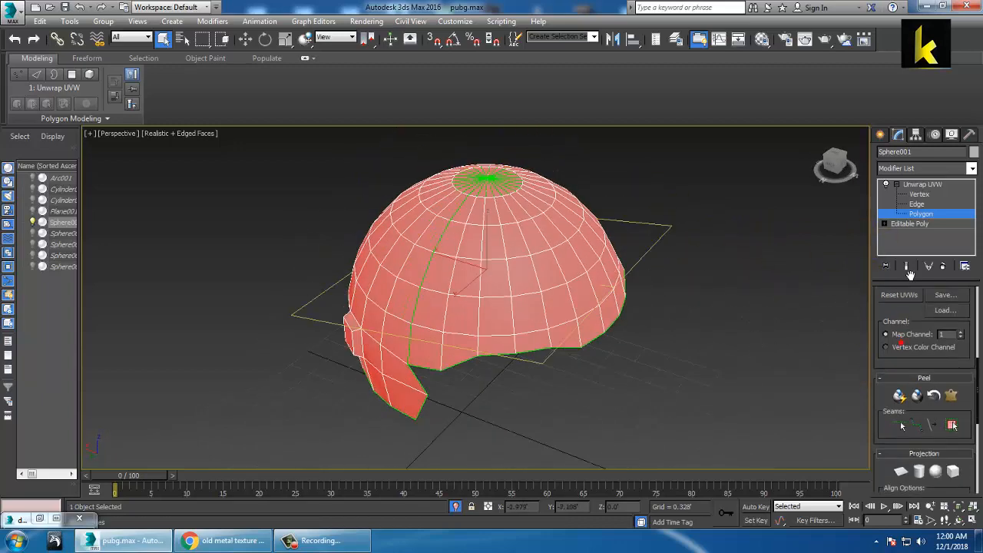
{"action": "left_click", "coordinate": [935, 439]}
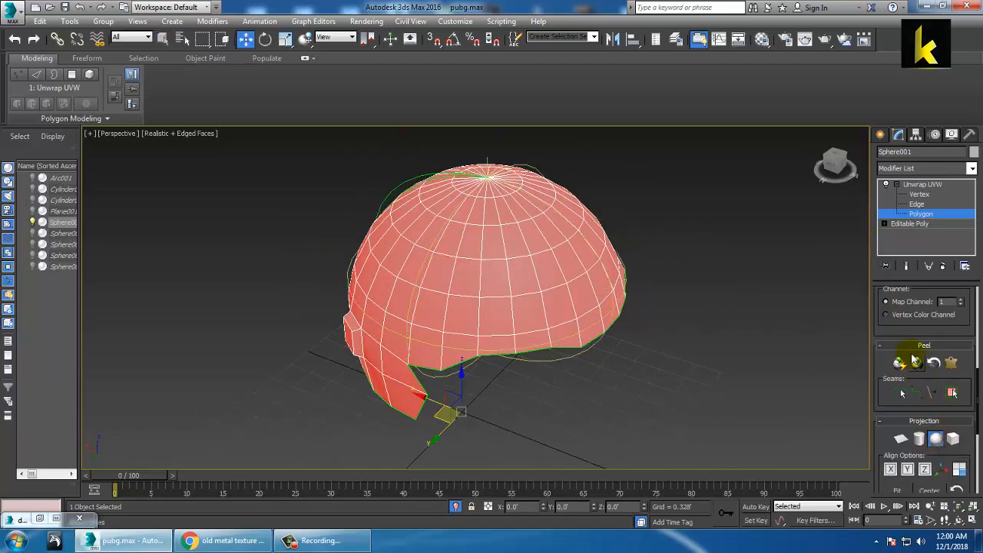
{"action": "left_click_drag", "start_coordinate": [894, 331], "coordinate": [893, 461]}
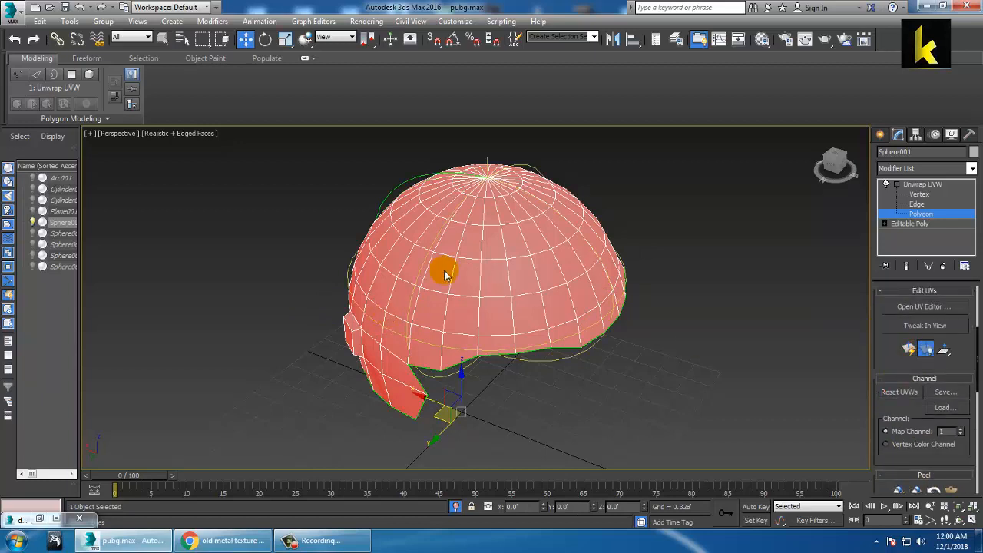
{"action": "left_click", "coordinate": [918, 306]}
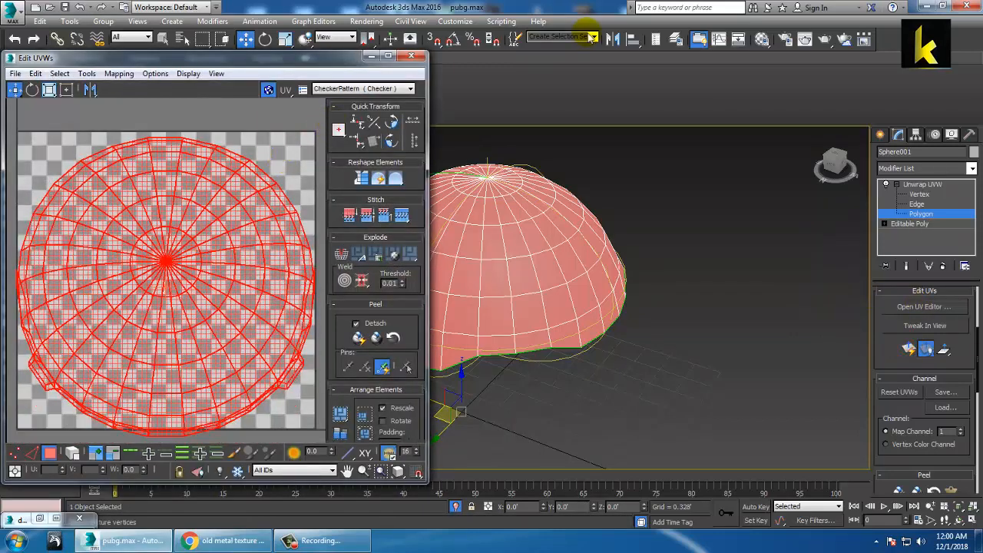
Step: Move the UV editor aside and reposition the shell's UVs in the editor view
{"action": "scroll", "coordinate": [156, 311], "scroll_direction": "down", "scroll_amount": 2}
{"action": "scroll", "coordinate": [156, 311], "scroll_direction": "down", "scroll_amount": 1}
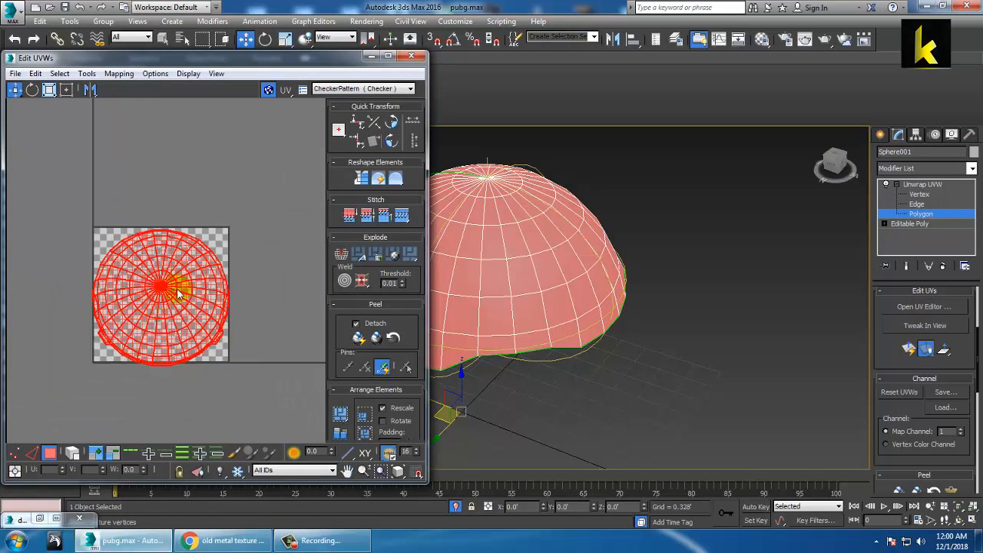
{"action": "key", "text": "2"}
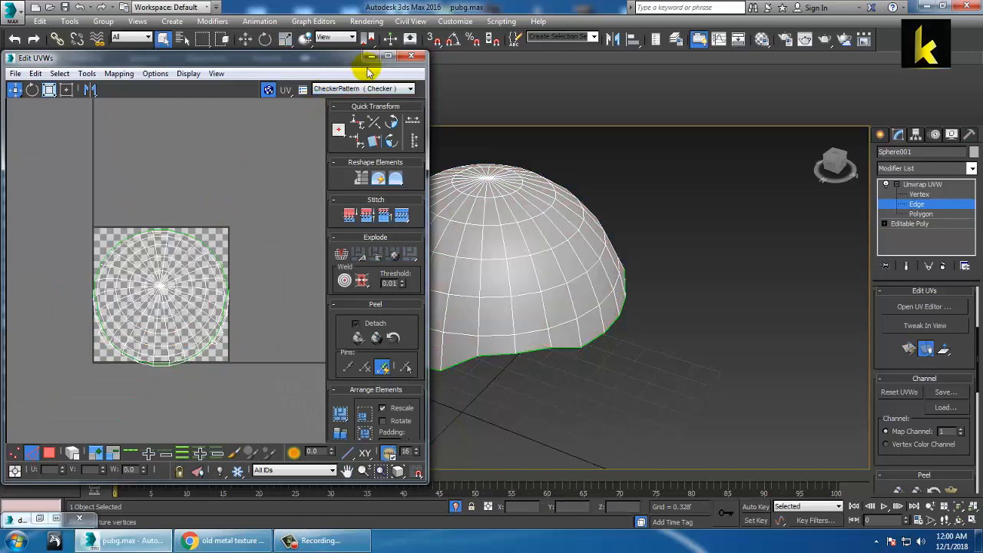
{"action": "key", "text": "3"}
{"action": "left_click_drag", "start_coordinate": [349, 57], "coordinate": [821, 84]}
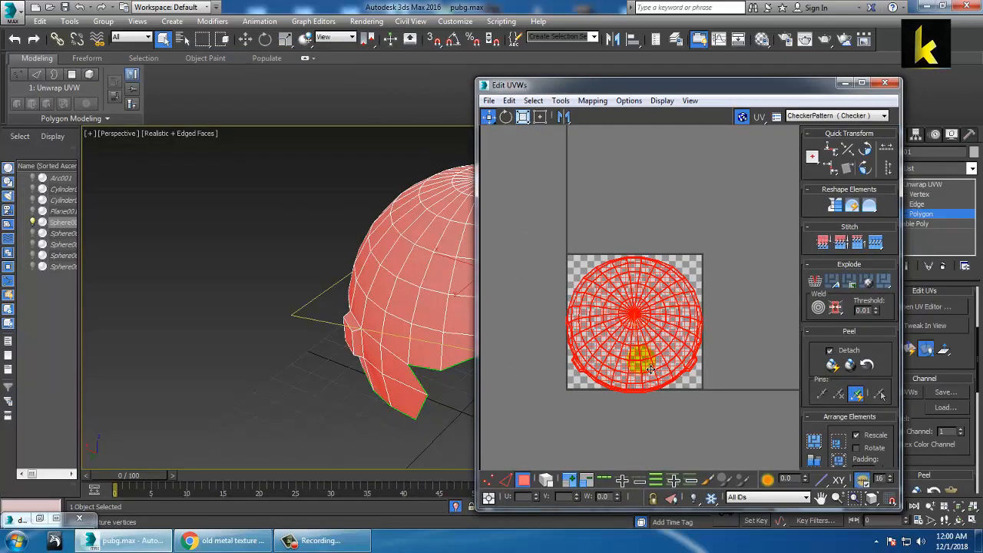
{"action": "left_click_drag", "start_coordinate": [643, 332], "coordinate": [562, 196]}
{"action": "middle_click_drag", "start_coordinate": [647, 261], "coordinate": [770, 369]}
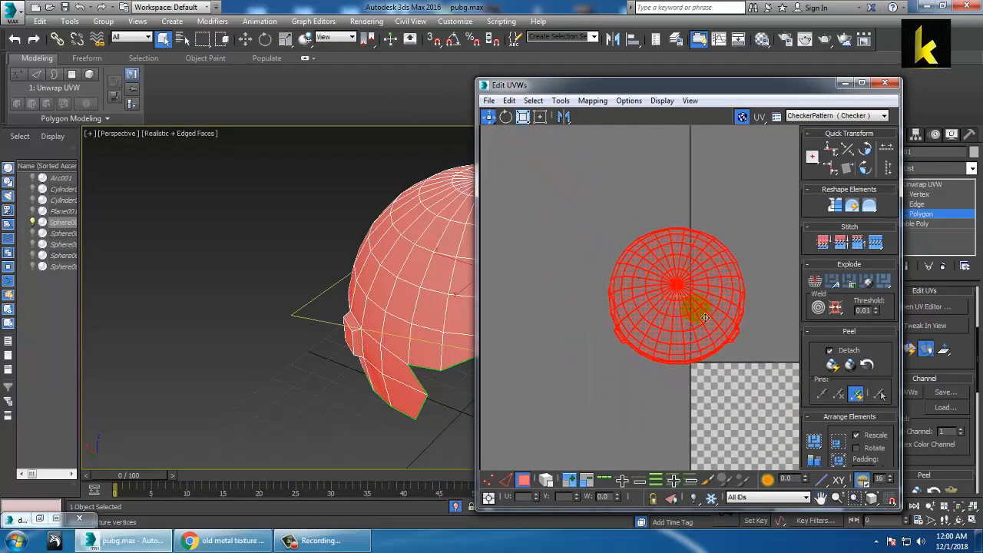
{"action": "left_click_drag", "start_coordinate": [695, 308], "coordinate": [655, 287]}
Step: Open the Relax tool and run a first relax pass on the shell's UVs
{"action": "left_click", "coordinate": [572, 101]}
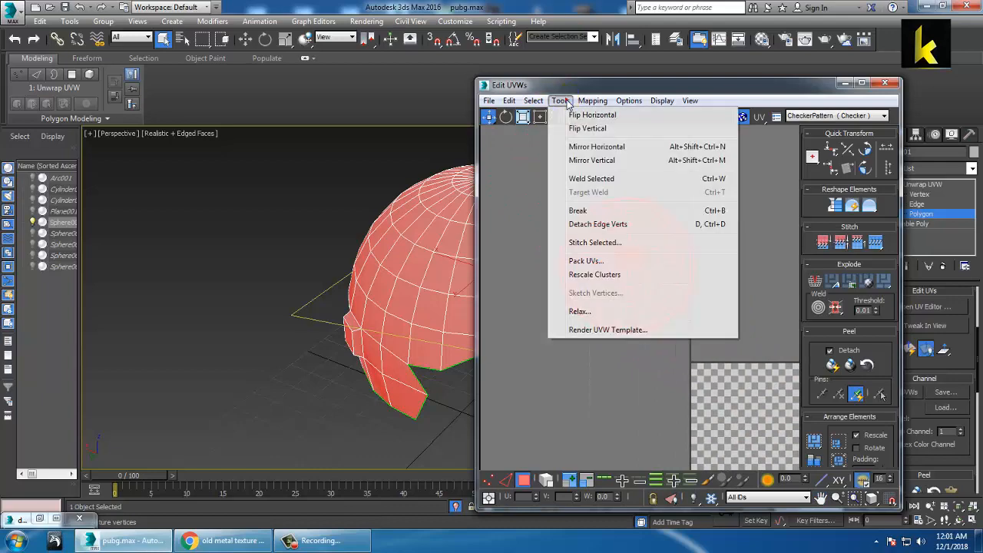
{"action": "left_click", "coordinate": [606, 327]}
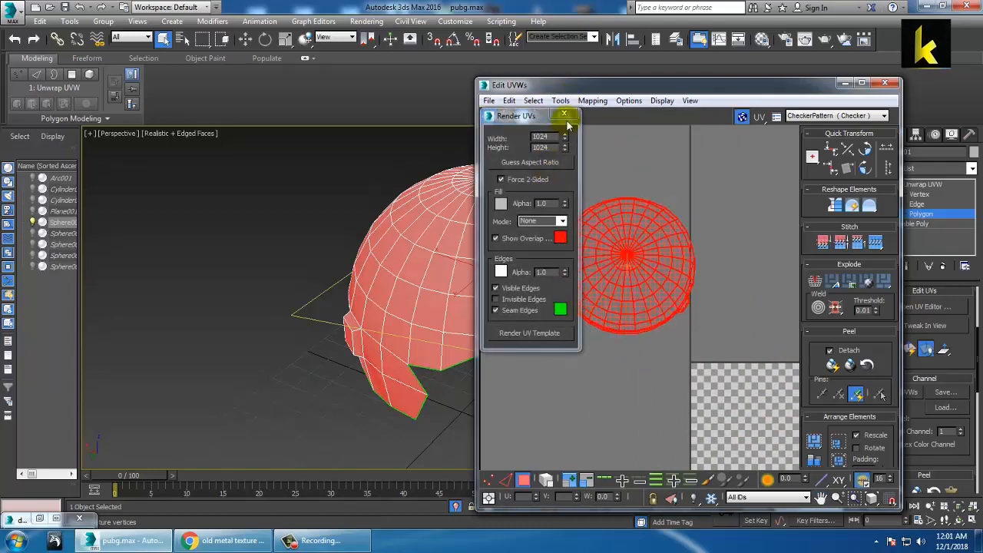
{"action": "left_click", "coordinate": [564, 114]}
{"action": "left_click", "coordinate": [560, 100]}
{"action": "left_click", "coordinate": [604, 310]}
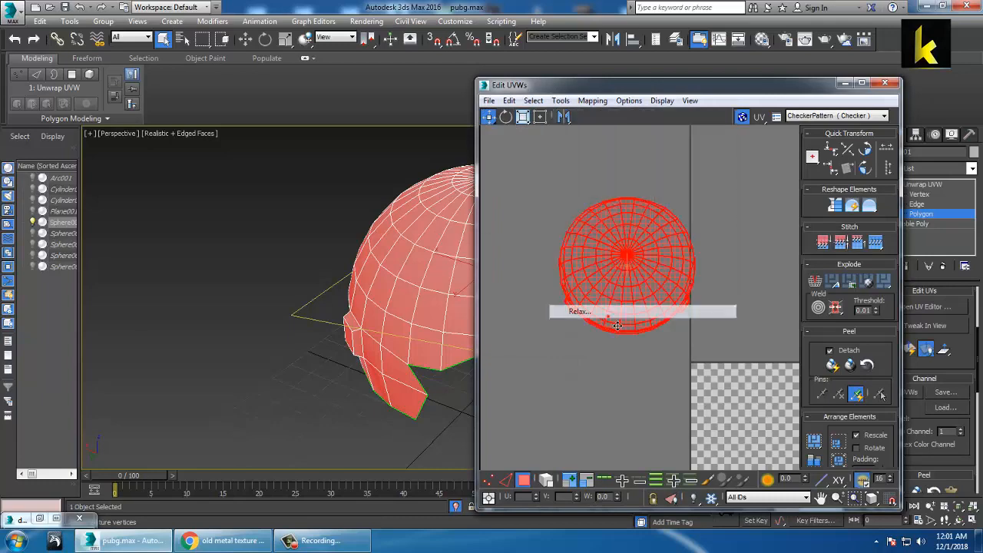
{"action": "left_click", "coordinate": [610, 191]}
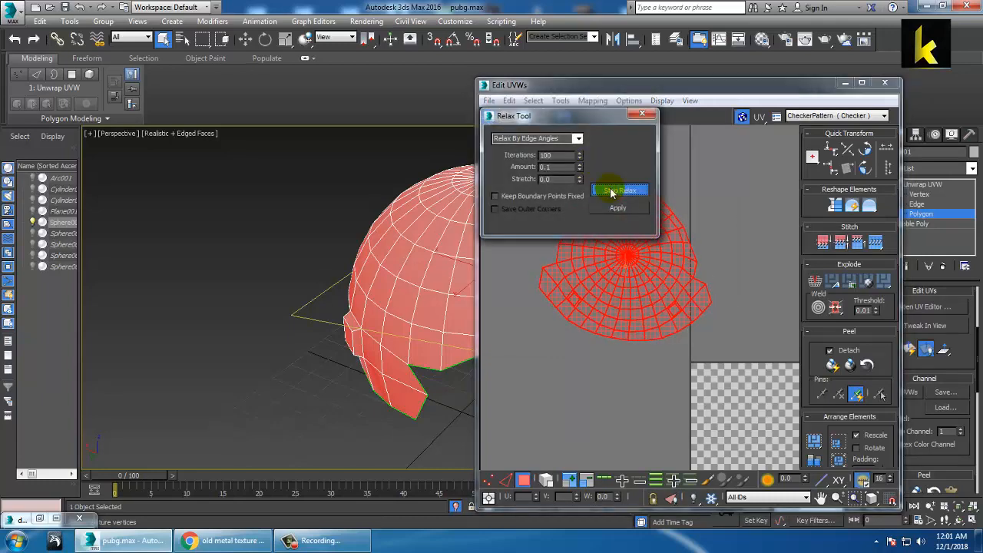
{"action": "left_click", "coordinate": [612, 192]}
{"action": "left_click_drag", "start_coordinate": [578, 117], "coordinate": [371, 153]}
Step: Relax the UVs twice more until they spread into a dome, then close Relax
{"action": "scroll", "coordinate": [543, 235], "scroll_direction": "up", "scroll_amount": 3}
{"action": "scroll", "coordinate": [646, 231], "scroll_direction": "up", "scroll_amount": 5}
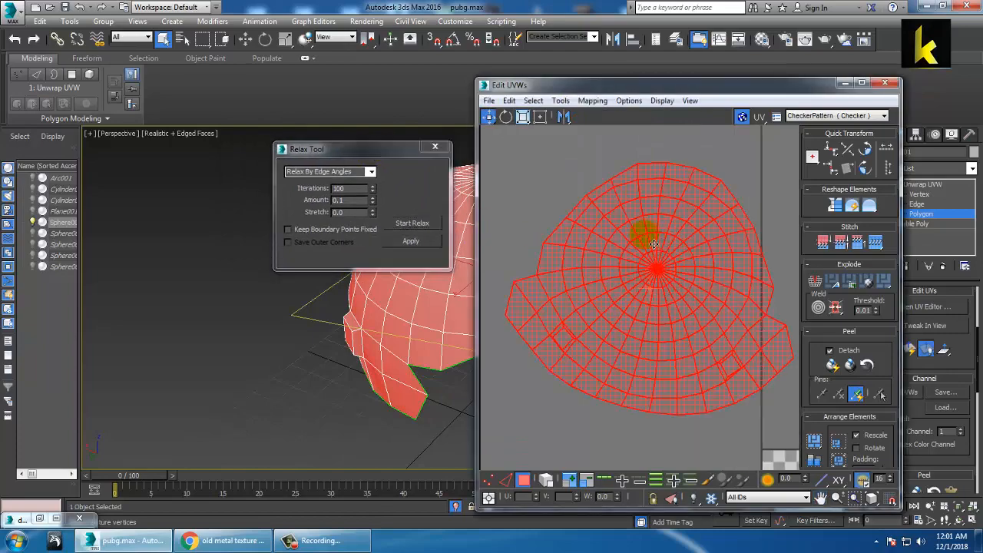
{"action": "mouse_move", "coordinate": [670, 232]}
{"action": "middle_mouse_down"}
{"action": "mouse_move", "coordinate": [656, 187]}
{"action": "mouse_move", "coordinate": [673, 229]}
{"action": "middle_mouse_up"}
{"action": "scroll", "coordinate": [657, 187], "scroll_direction": "down", "scroll_amount": 5}
{"action": "scroll", "coordinate": [638, 234], "scroll_direction": "up", "scroll_amount": 3}
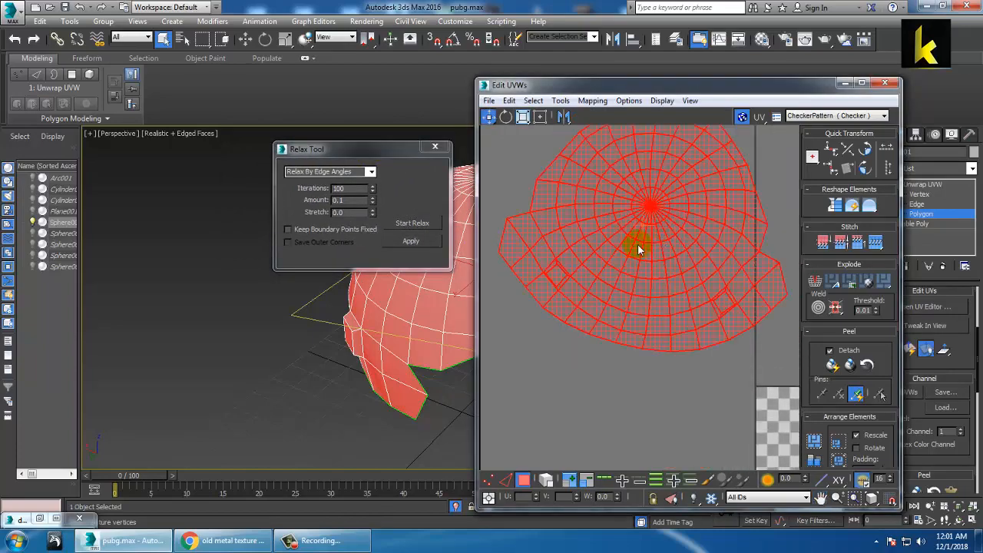
{"action": "left_click", "coordinate": [413, 224]}
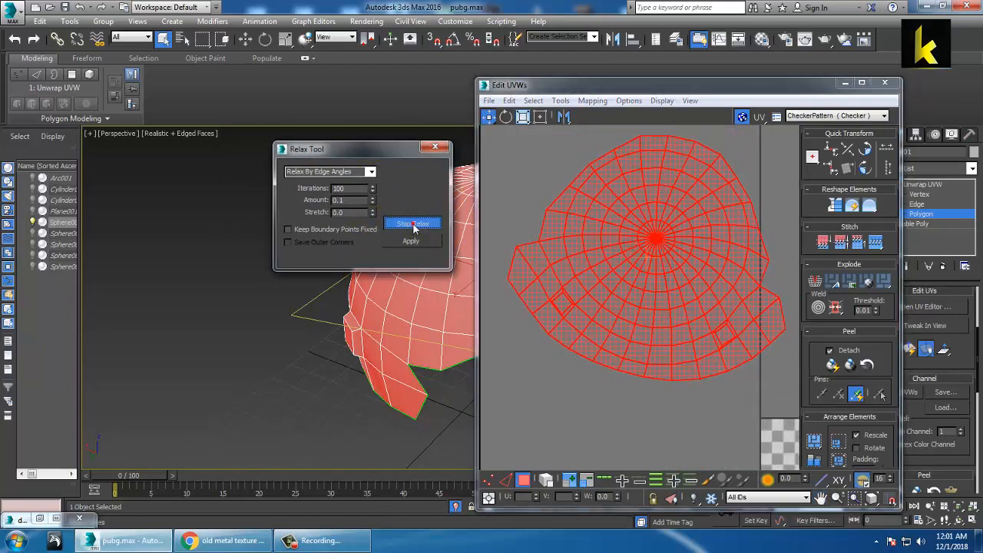
{"action": "left_click", "coordinate": [420, 223]}
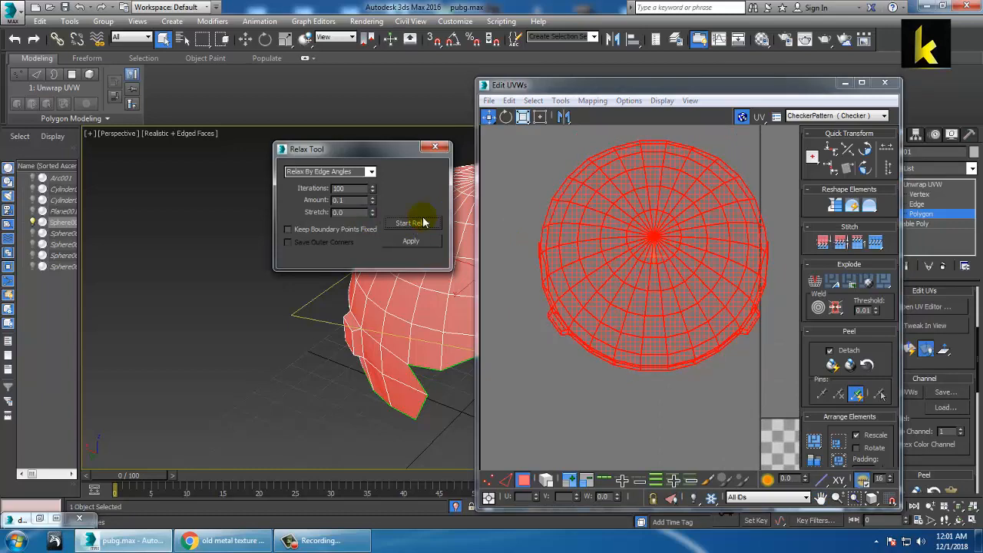
{"action": "left_click", "coordinate": [419, 224]}
{"action": "left_click", "coordinate": [418, 223]}
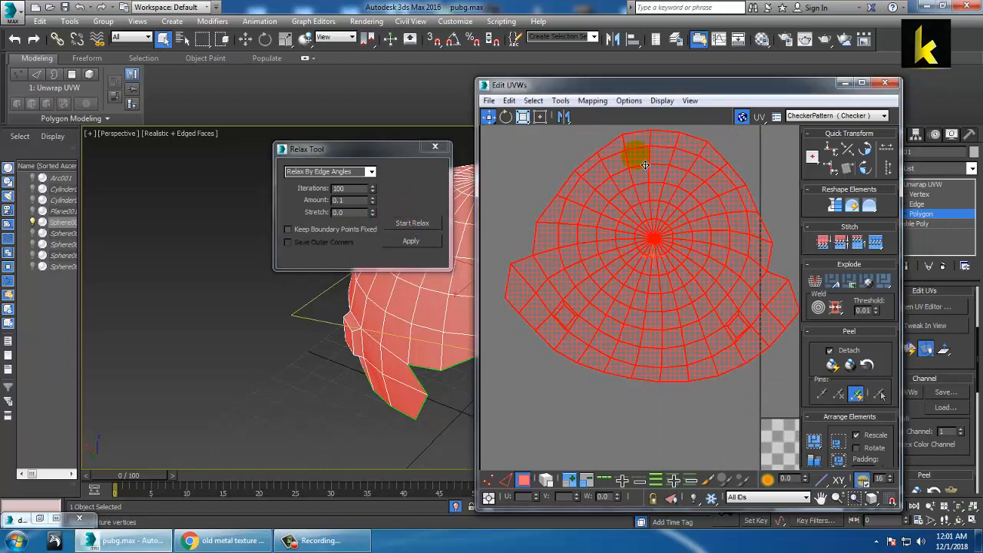
{"action": "left_click", "coordinate": [433, 147]}
Step: Clear the UV selection, leave Unwrap sub-object editing and close the Edit UVWs window
{"action": "left_click", "coordinate": [530, 152]}
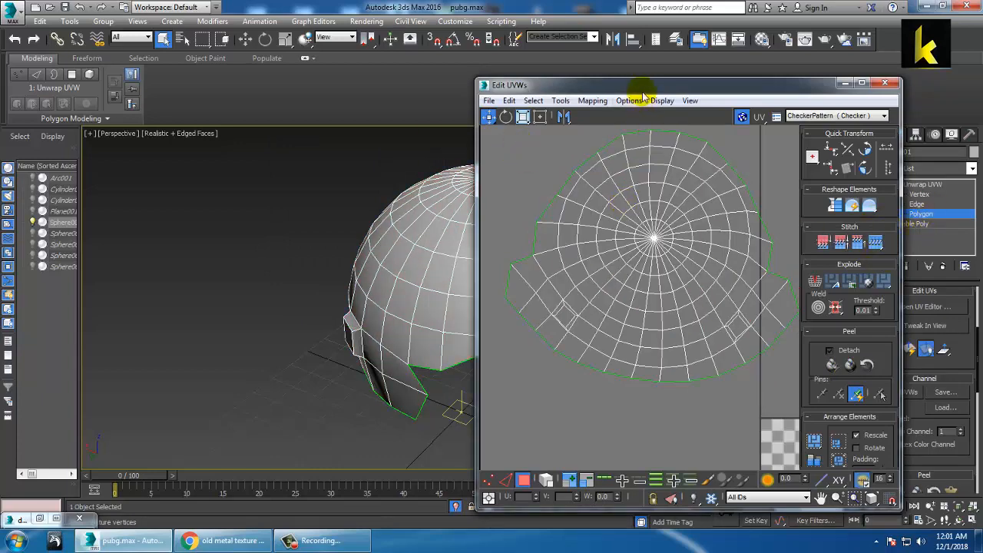
{"action": "left_click_drag", "start_coordinate": [644, 90], "coordinate": [421, 109]}
{"action": "left_click", "coordinate": [918, 203]}
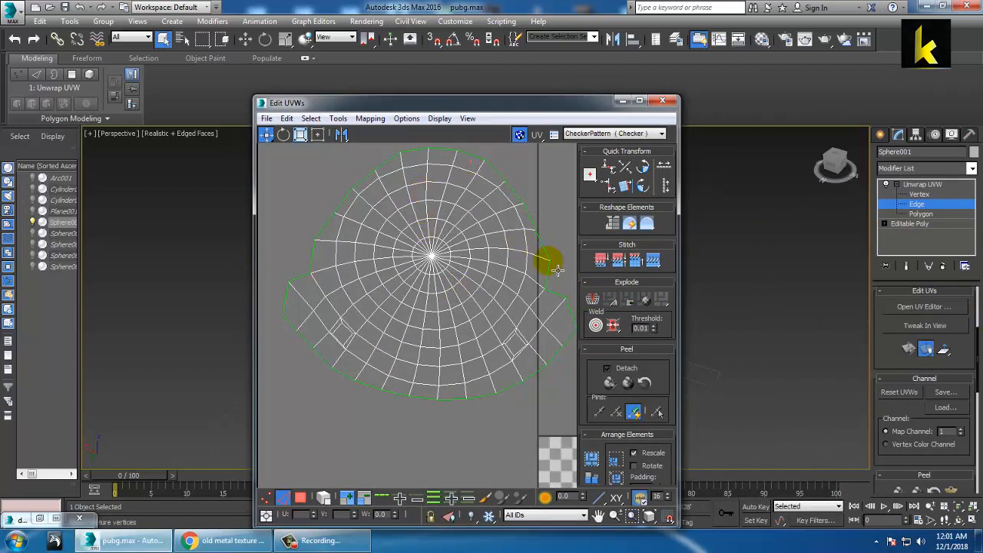
{"action": "scroll", "coordinate": [456, 318], "scroll_direction": "down", "scroll_amount": 3}
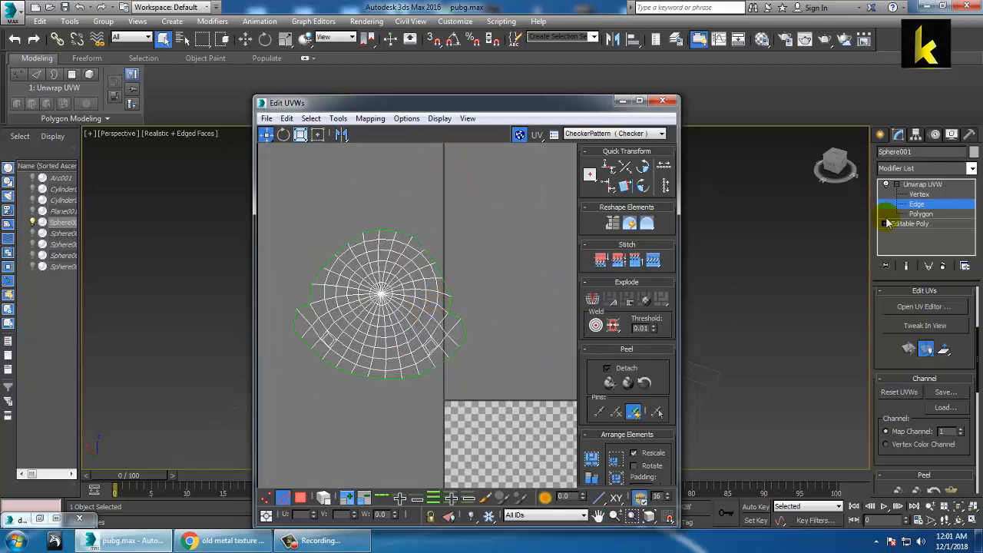
{"action": "left_click", "coordinate": [921, 184]}
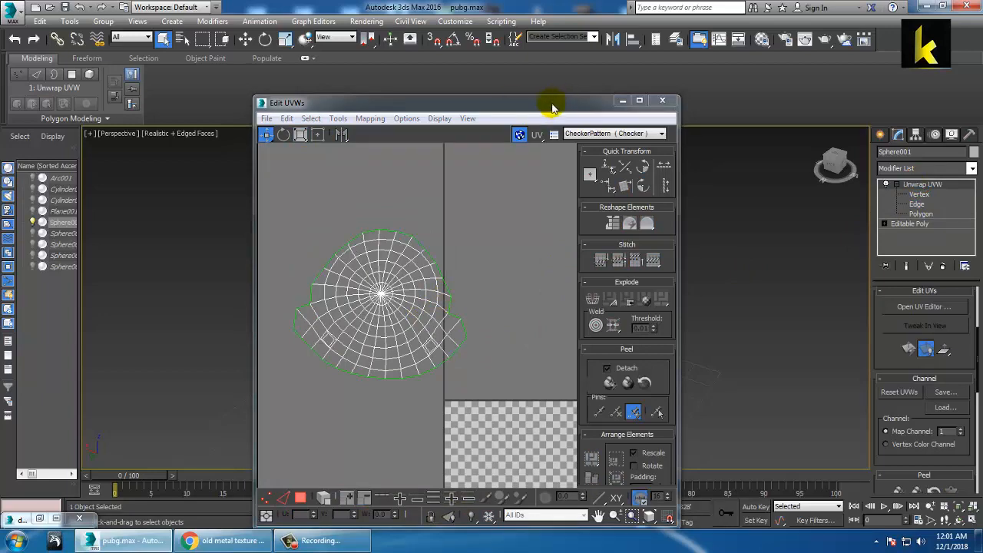
{"action": "left_click_drag", "start_coordinate": [553, 107], "coordinate": [230, 90]}
{"action": "left_click", "coordinate": [340, 83]}
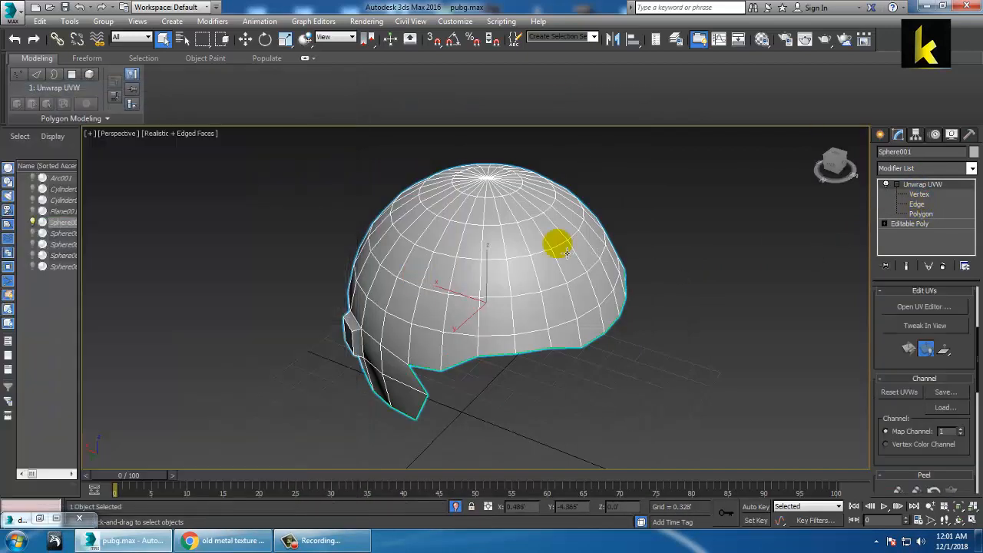
Step: Assign a Checker map to the Diffuse of material 02 - Default and show it in the viewport
{"action": "left_click", "coordinate": [928, 307]}
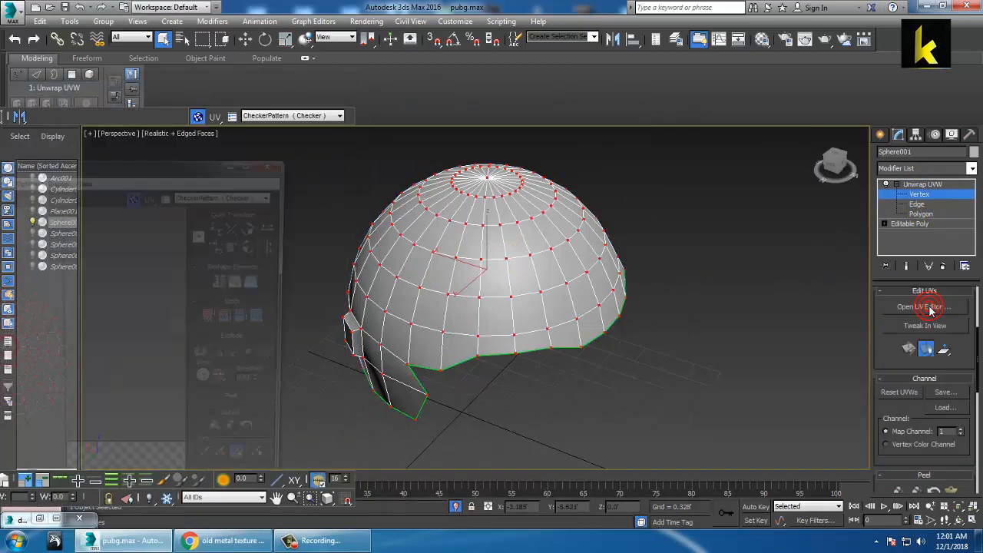
{"action": "key", "text": "m"}
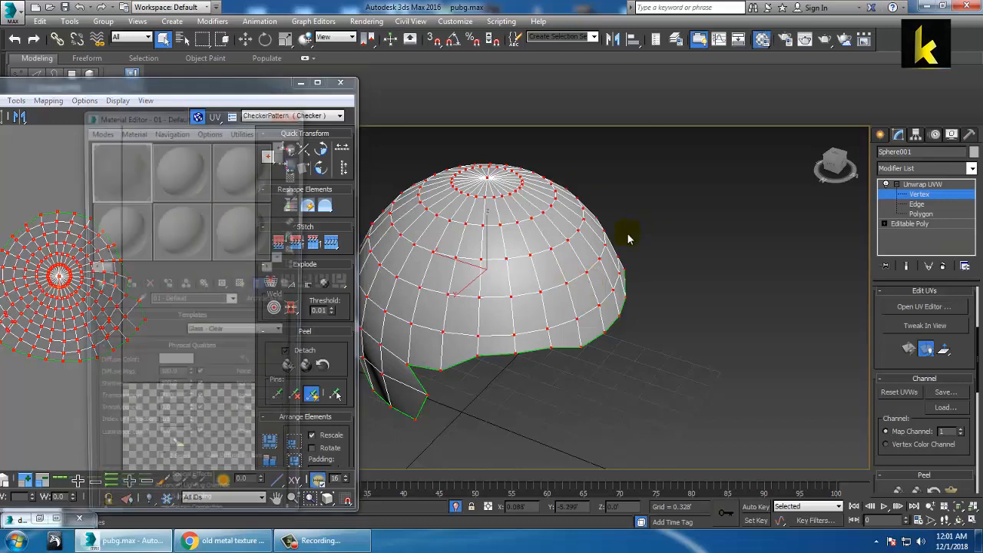
{"action": "left_click", "coordinate": [193, 181]}
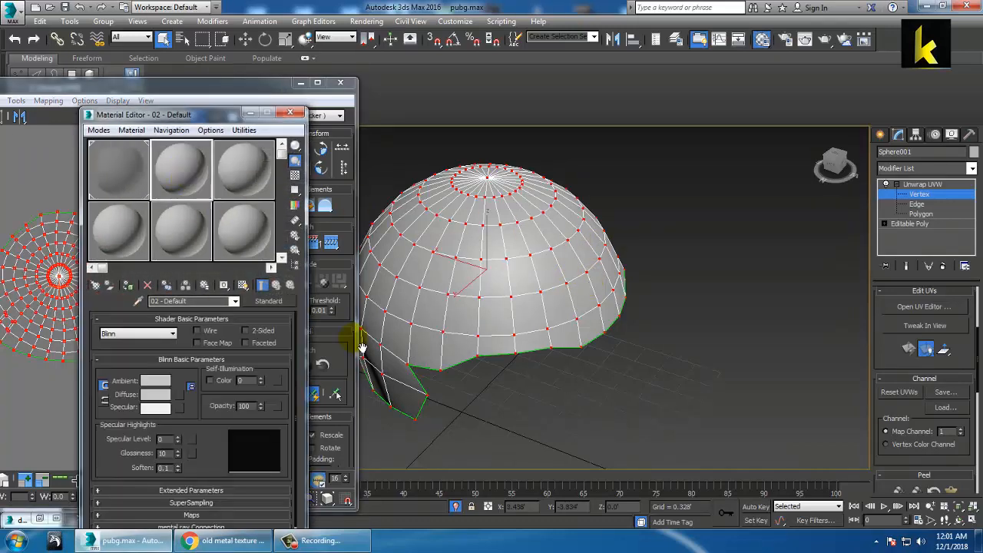
{"action": "left_click", "coordinate": [179, 394]}
{"action": "double_click", "coordinate": [387, 168]}
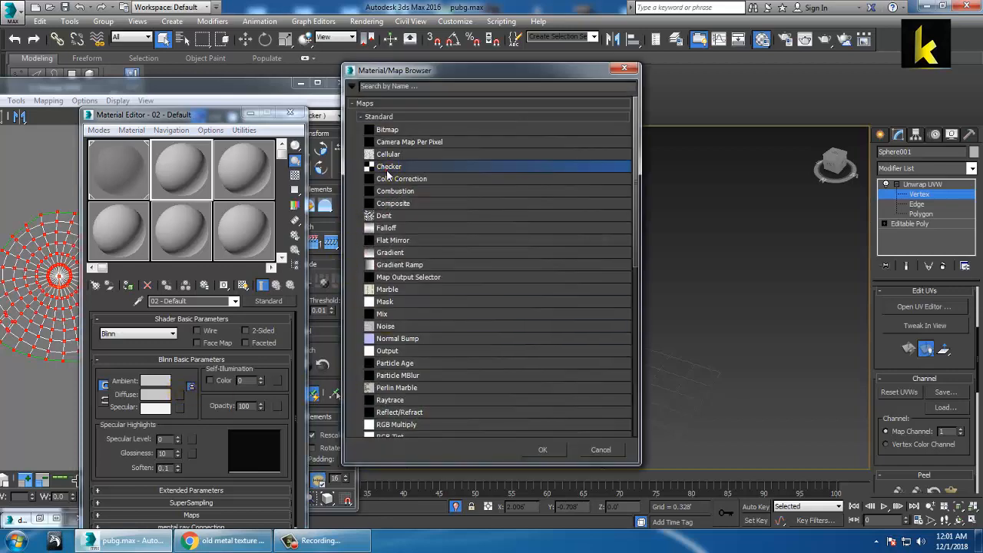
{"action": "left_click", "coordinate": [129, 287]}
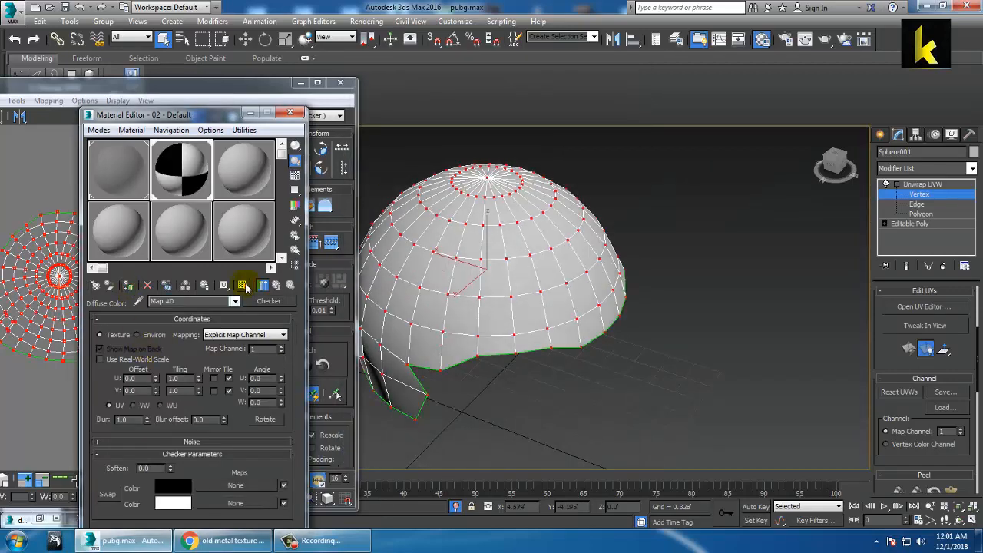
{"action": "left_click", "coordinate": [243, 286]}
Step: Bring the UV editor back and change the vertex selection on the helmet
{"action": "left_click", "coordinate": [8, 369]}
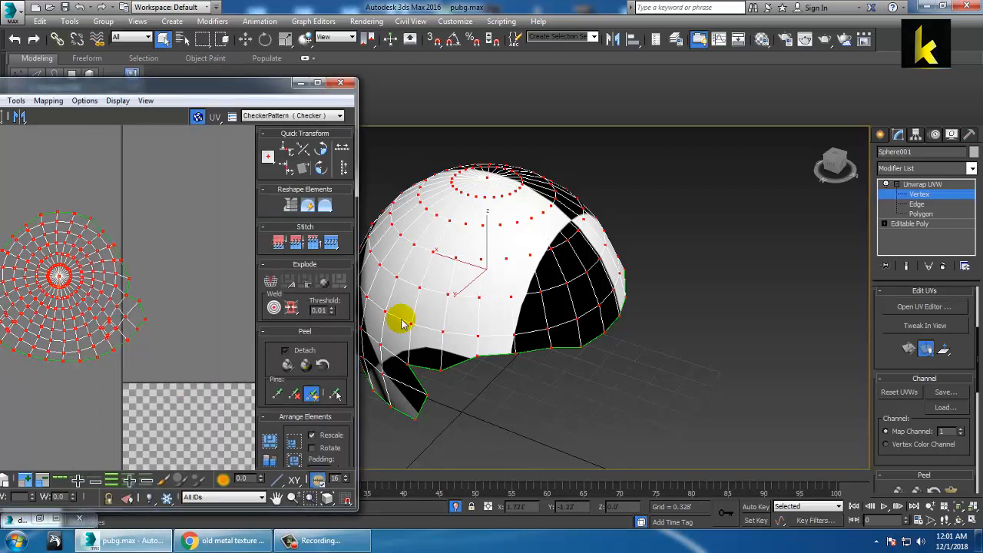
{"action": "left_click", "coordinate": [611, 207]}
{"action": "left_click", "coordinate": [572, 221]}
{"action": "left_click", "coordinate": [23, 441]}
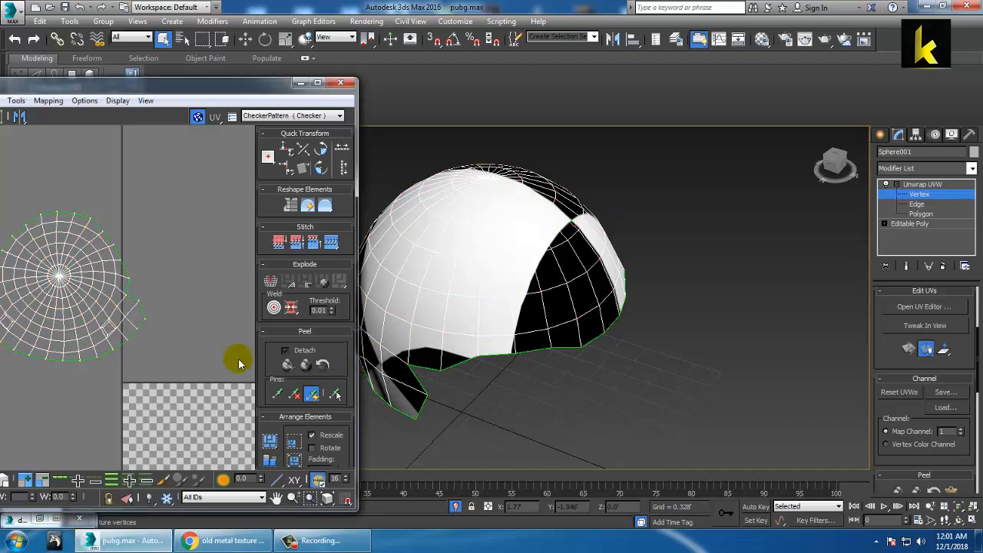
Step: Set the Checker map's tiling to 20 and hide the Material Editor
{"action": "key", "text": "m"}
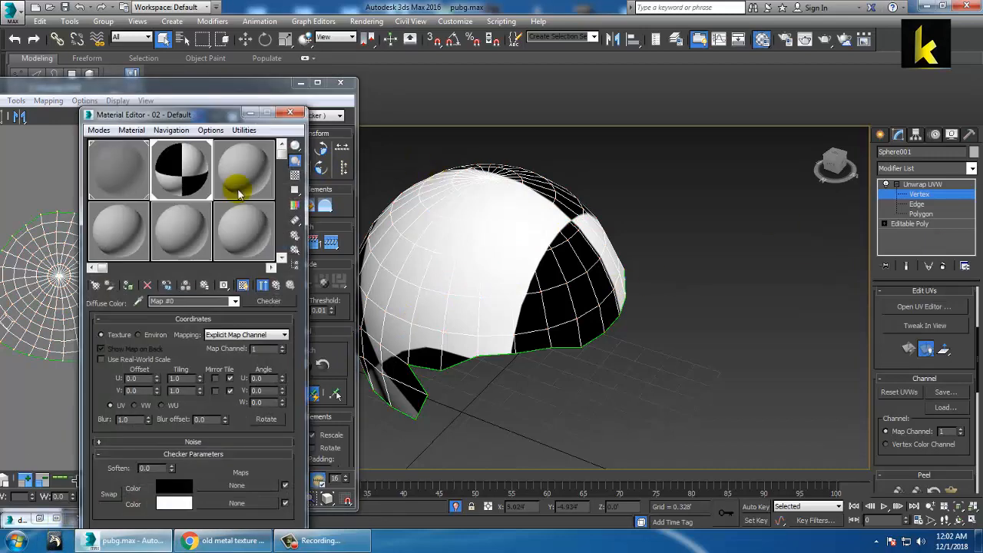
{"action": "left_click_drag", "start_coordinate": [243, 113], "coordinate": [883, 74]}
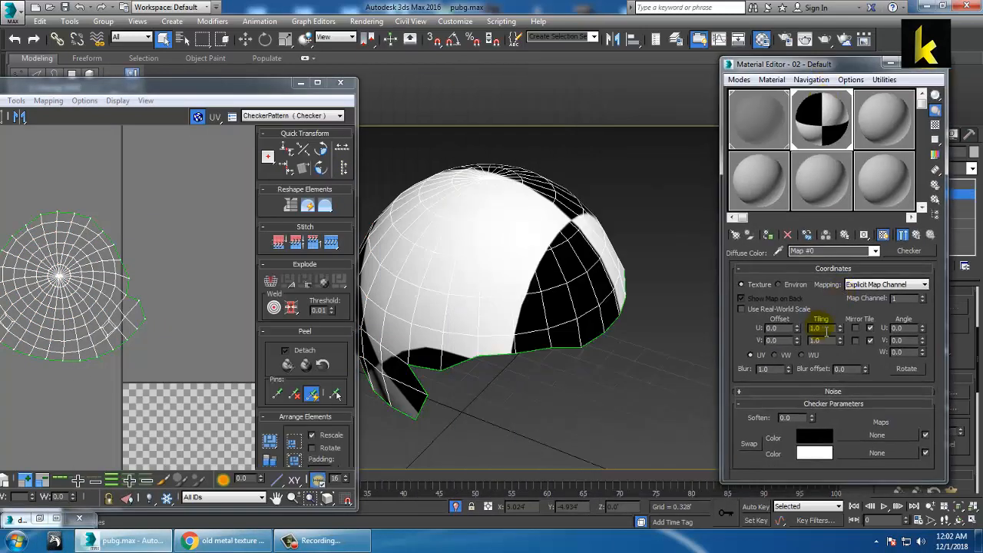
{"action": "type", "text": "20"}
{"action": "key", "text": "Tab"}
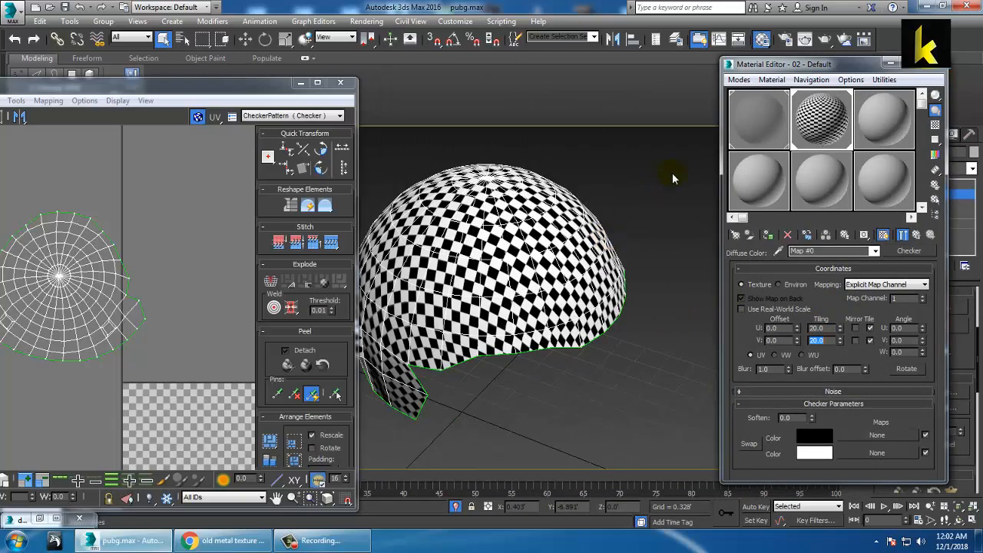
{"action": "middle_click_drag", "start_coordinate": [515, 226], "coordinate": [558, 221], "text": "alt"}
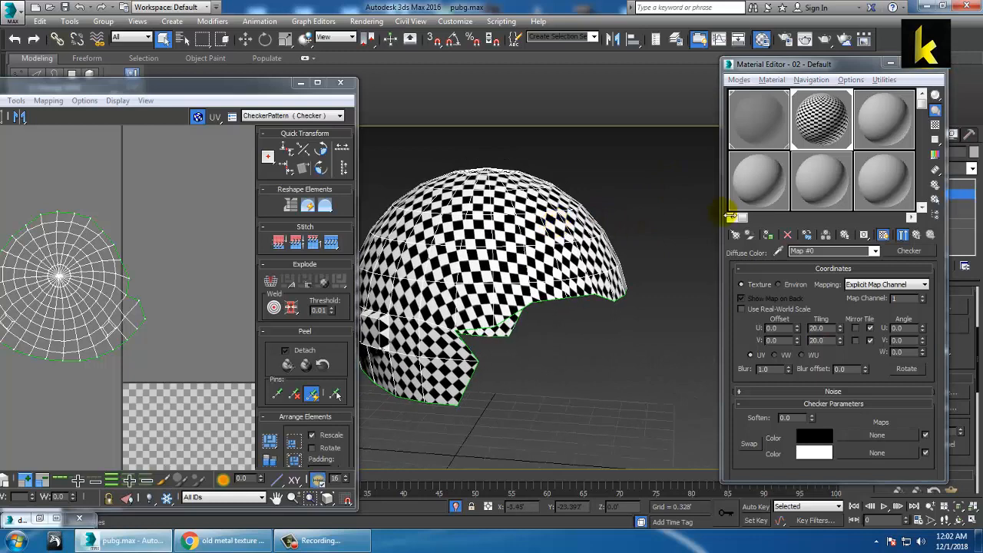
{"action": "left_click", "coordinate": [890, 63]}
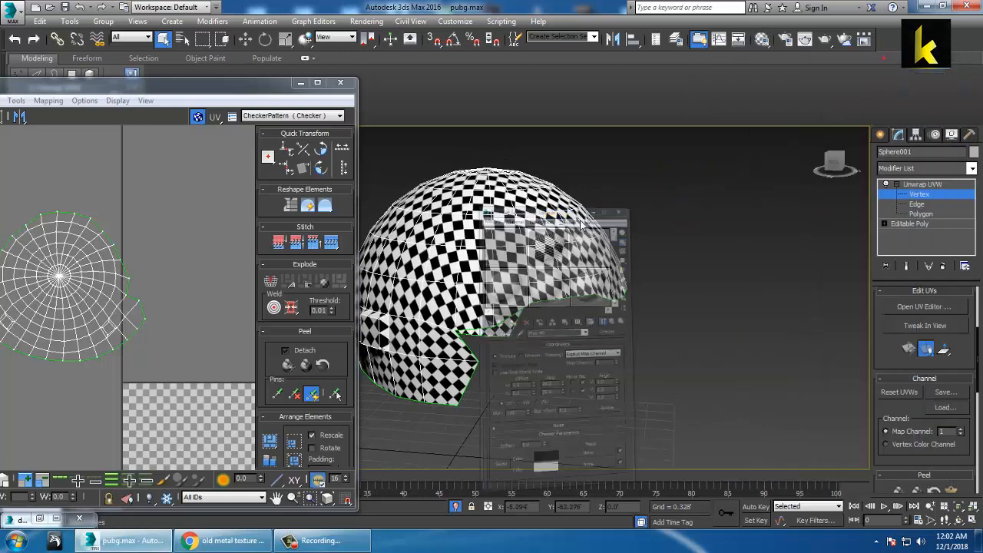
Step: Maximize Edit UVWs, select all shell UVs, move them onto the tile and scale them down
{"action": "left_click", "coordinate": [317, 83]}
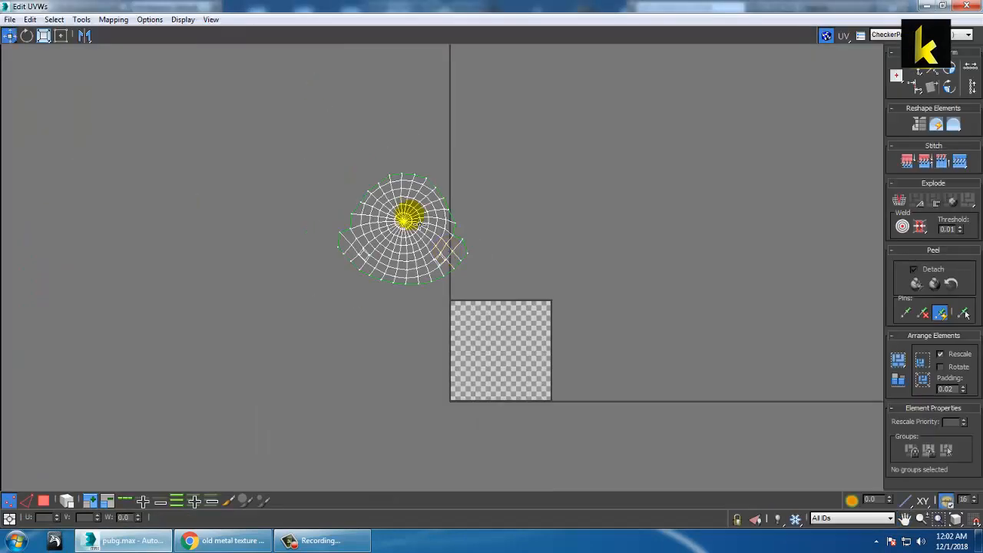
{"action": "left_click_drag", "start_coordinate": [264, 117], "coordinate": [565, 333]}
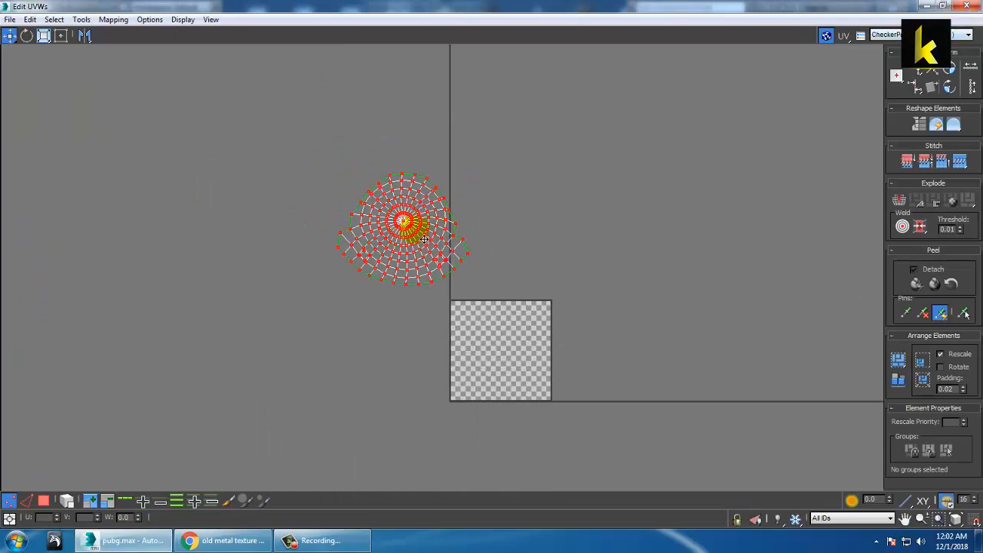
{"action": "left_click_drag", "start_coordinate": [405, 224], "coordinate": [500, 343]}
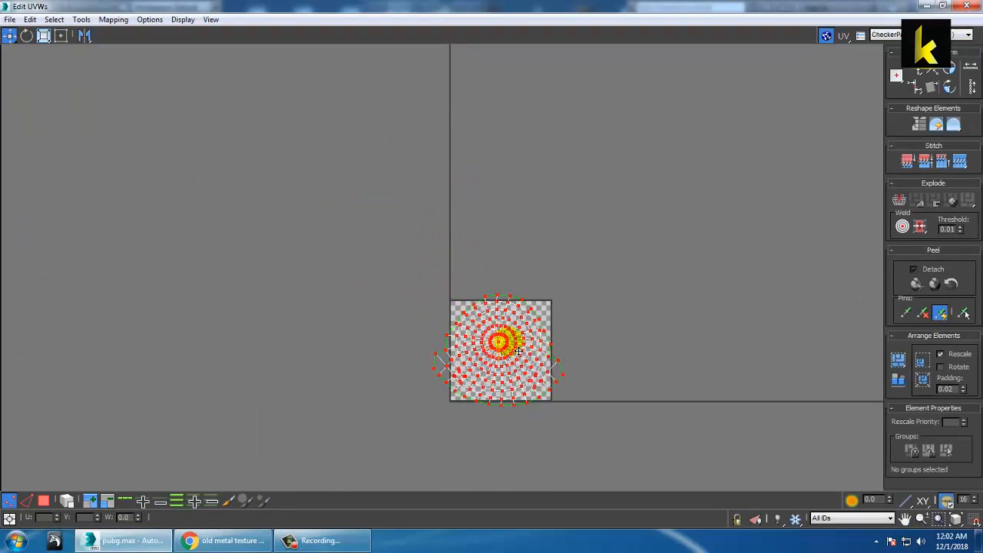
{"action": "scroll", "coordinate": [509, 342], "scroll_direction": "up", "scroll_amount": 3}
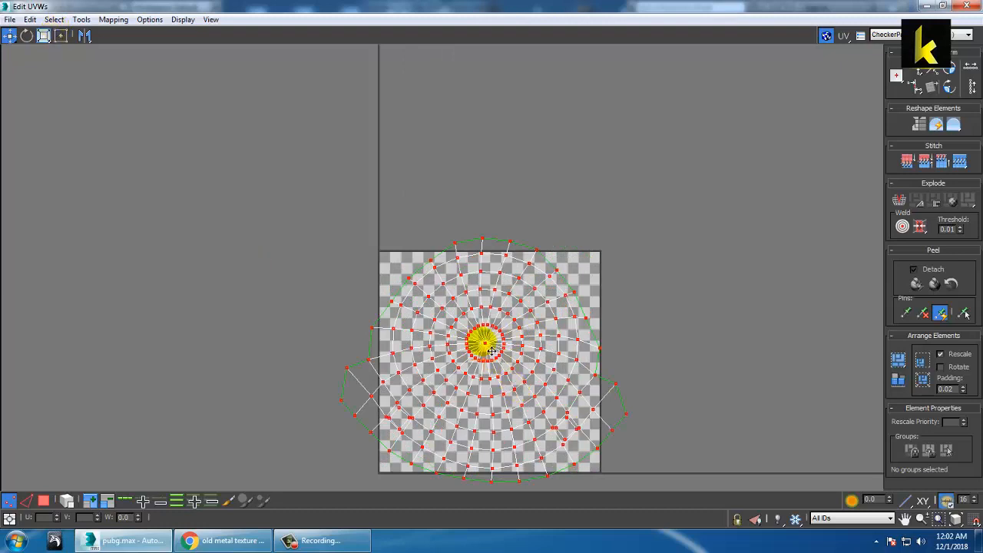
{"action": "left_click", "coordinate": [43, 35]}
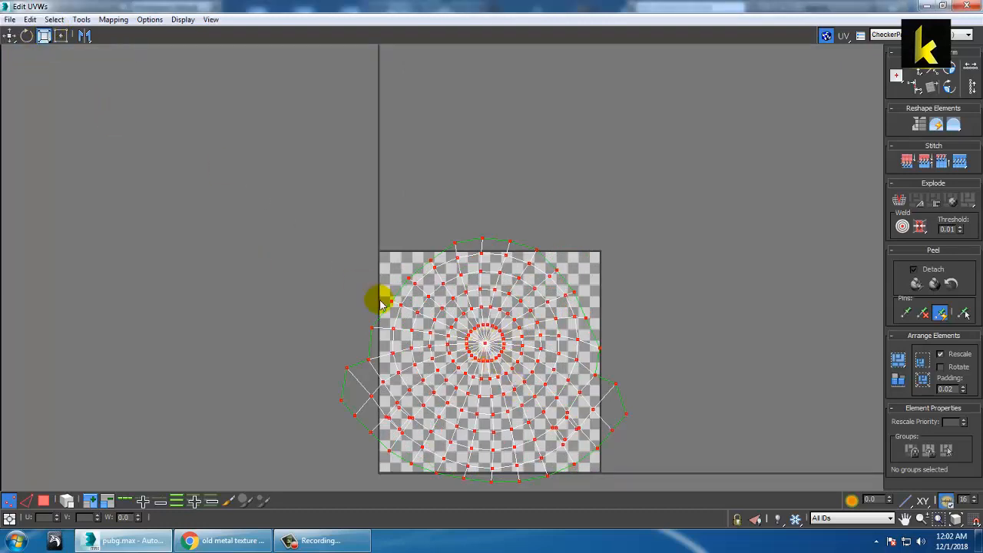
{"action": "mouse_move", "coordinate": [494, 352]}
{"action": "left_mouse_down"}
{"action": "mouse_move", "coordinate": [505, 386]}
{"action": "mouse_move", "coordinate": [506, 364]}
{"action": "left_mouse_up"}
{"action": "left_click", "coordinate": [10, 35]}
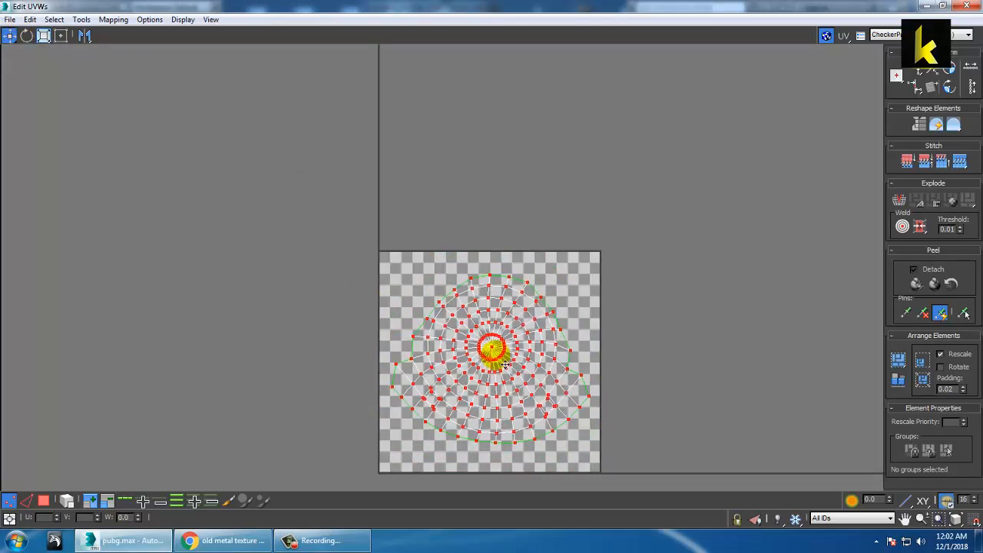
{"action": "left_click", "coordinate": [81, 20]}
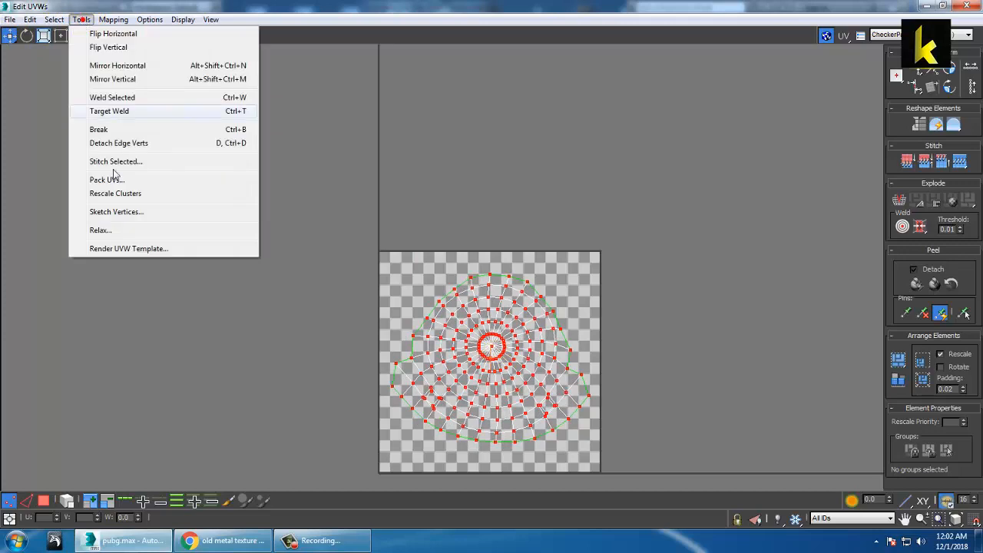
Step: Open Render UVW Template and launch Photoshop CC 2015 from the Start menu
{"action": "left_click", "coordinate": [143, 247]}
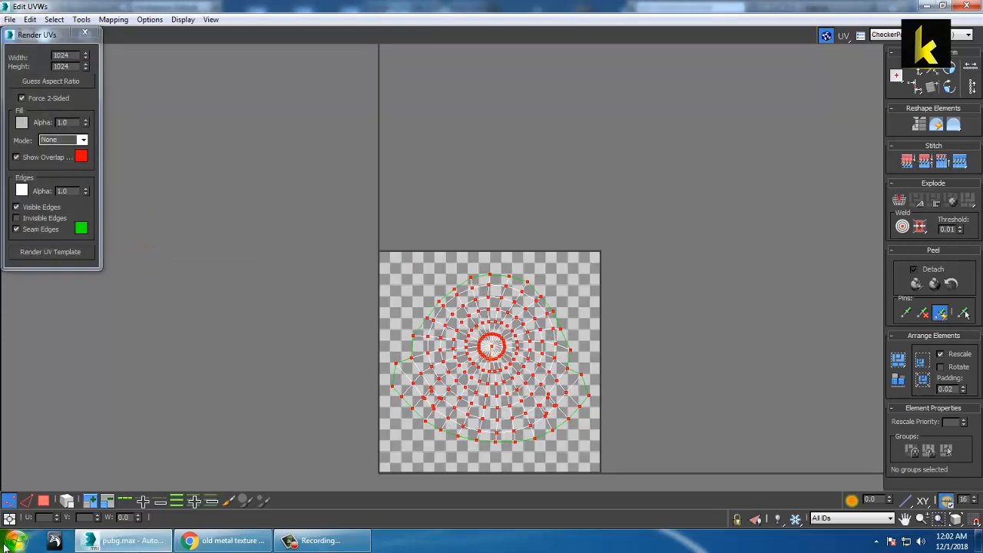
{"action": "key", "text": "super"}
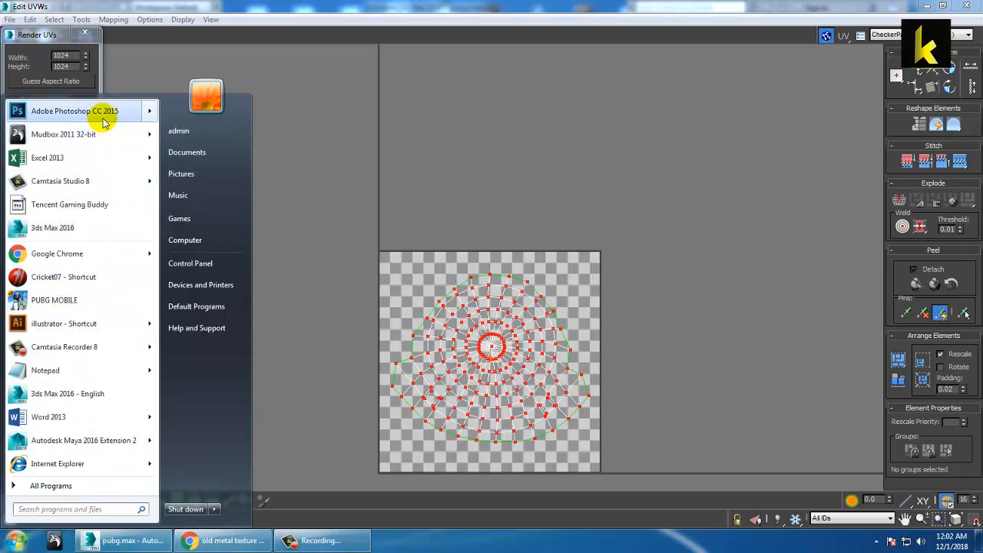
{"action": "left_click", "coordinate": [75, 112]}
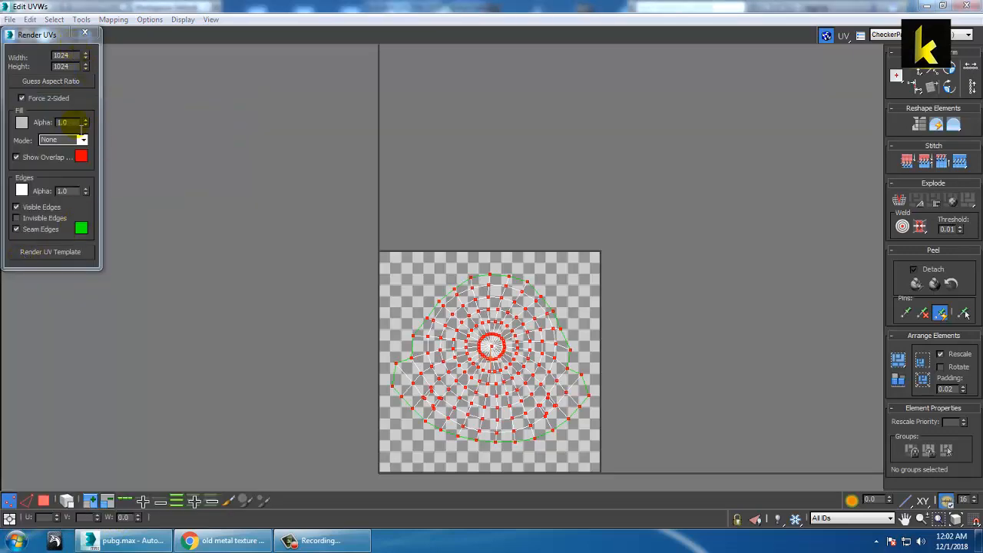
Step: Confirm the 1024 × 1024 template size and render the UV template
{"action": "double_click", "coordinate": [65, 56]}
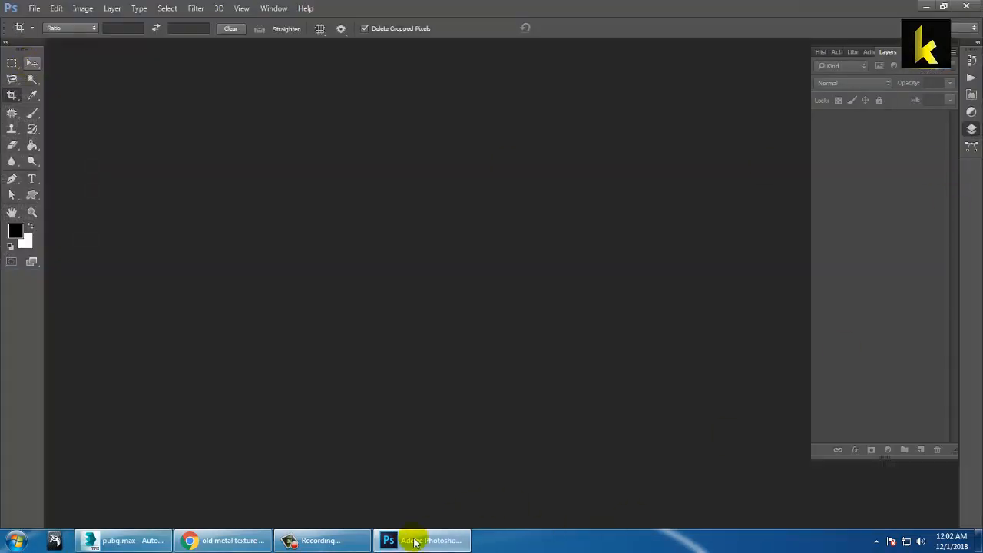
{"action": "left_click", "coordinate": [127, 541]}
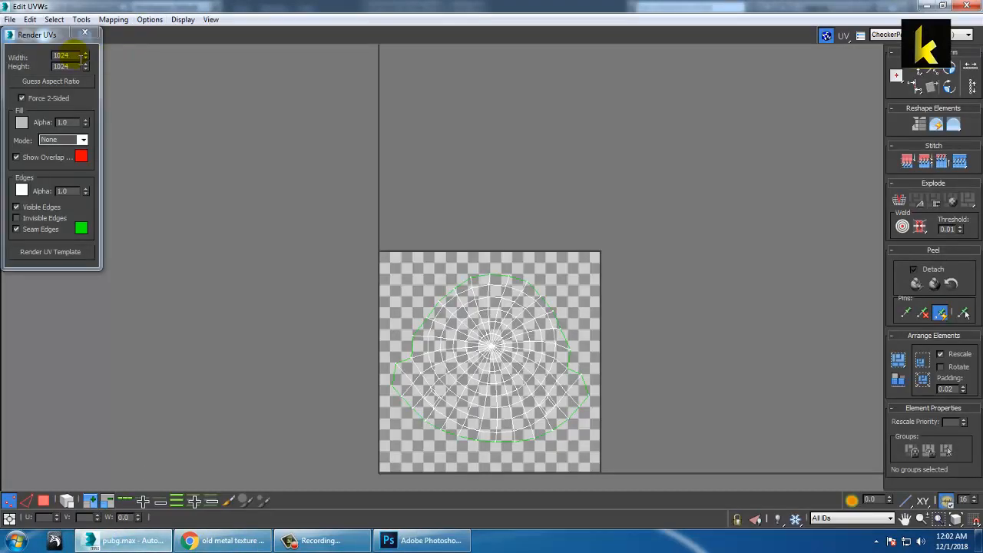
{"action": "left_click_drag", "start_coordinate": [73, 57], "coordinate": [2, 59]}
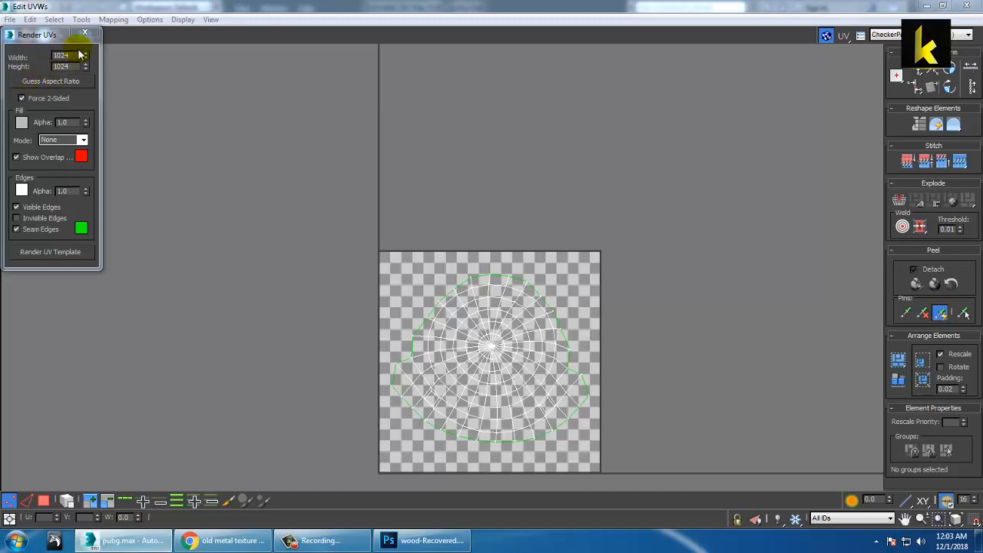
{"action": "left_click", "coordinate": [45, 256]}
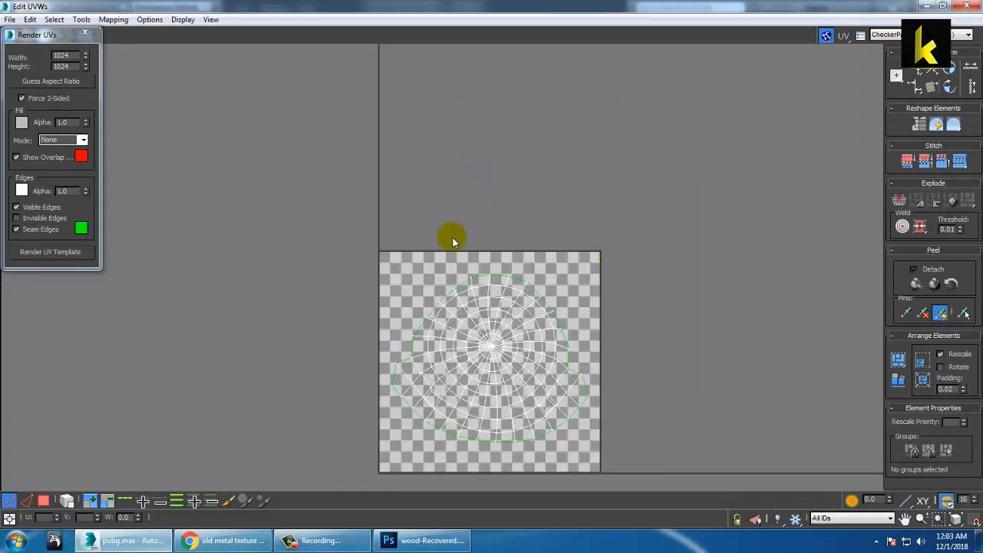
{"action": "left_click", "coordinate": [138, 542]}
Step: Save the rendered template into a new Desktop folder, New folder (6)
{"action": "left_click", "coordinate": [106, 542]}
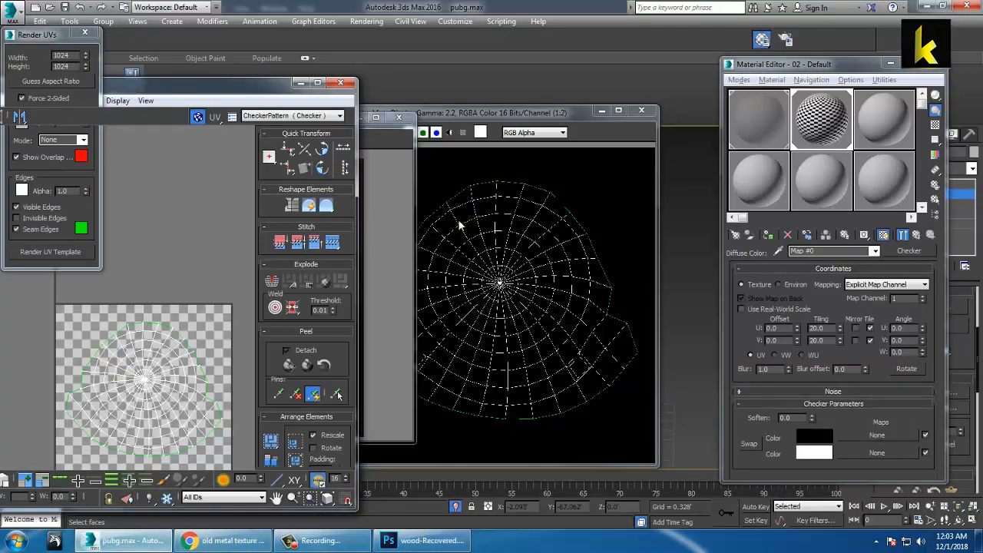
{"action": "left_click", "coordinate": [341, 132]}
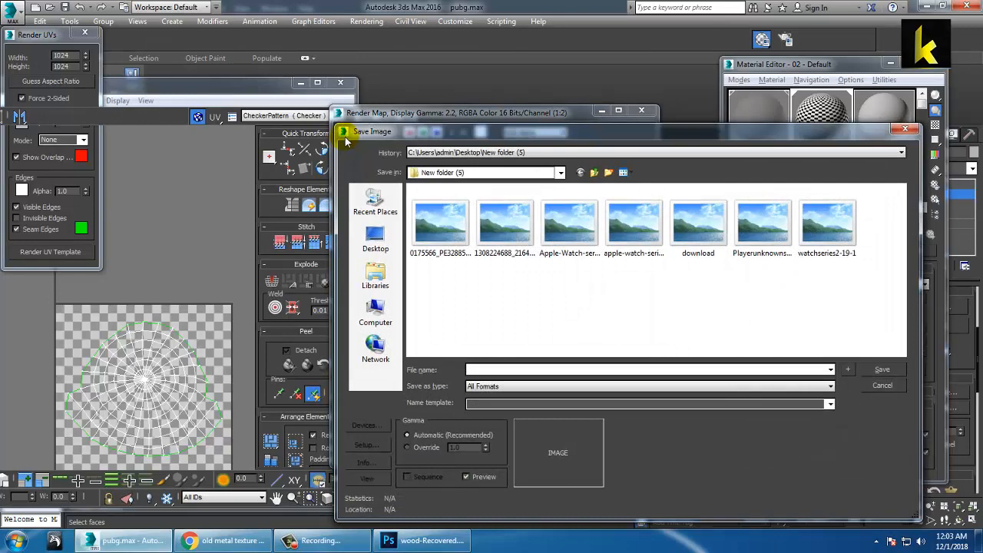
{"action": "left_click", "coordinate": [374, 241]}
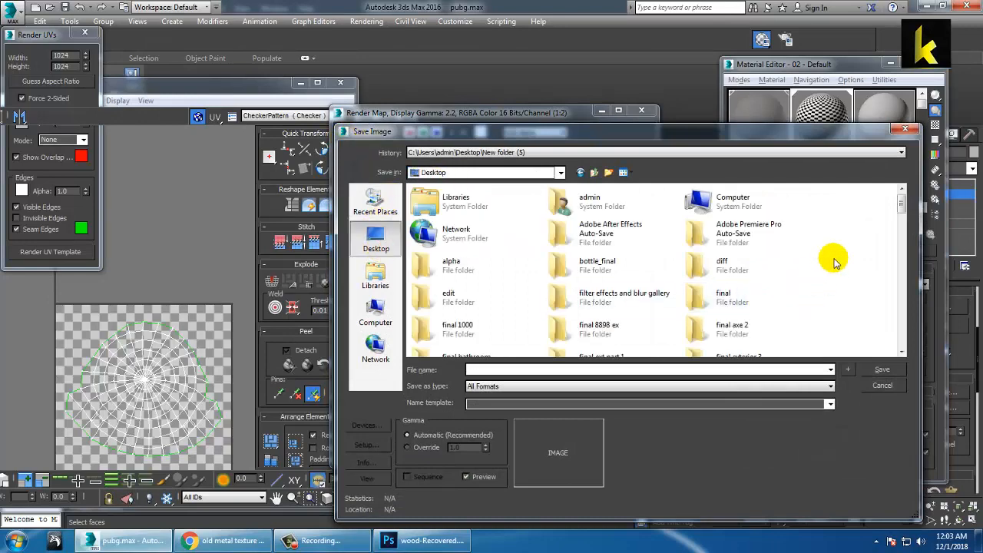
{"action": "right_click", "coordinate": [849, 229]}
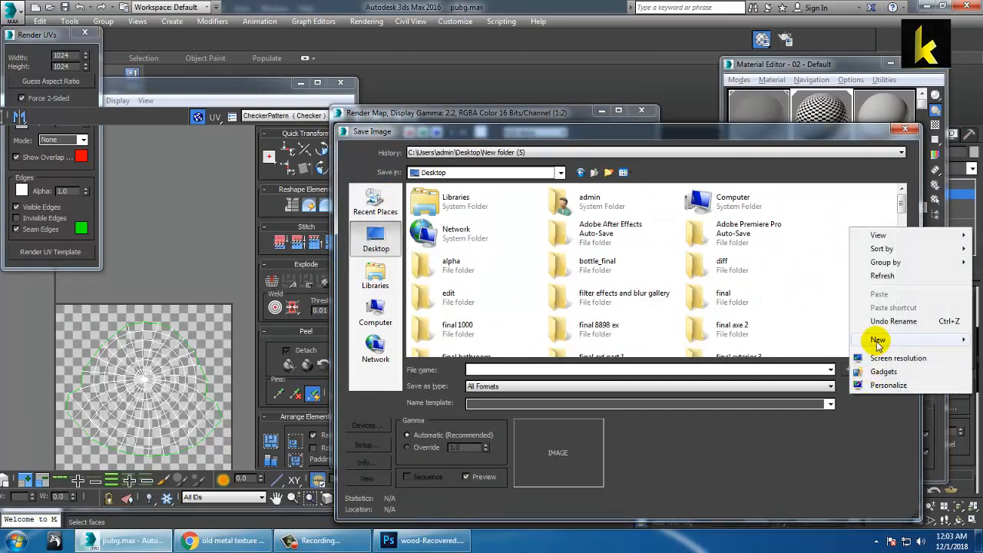
{"action": "mouse_move", "coordinate": [875, 339]}
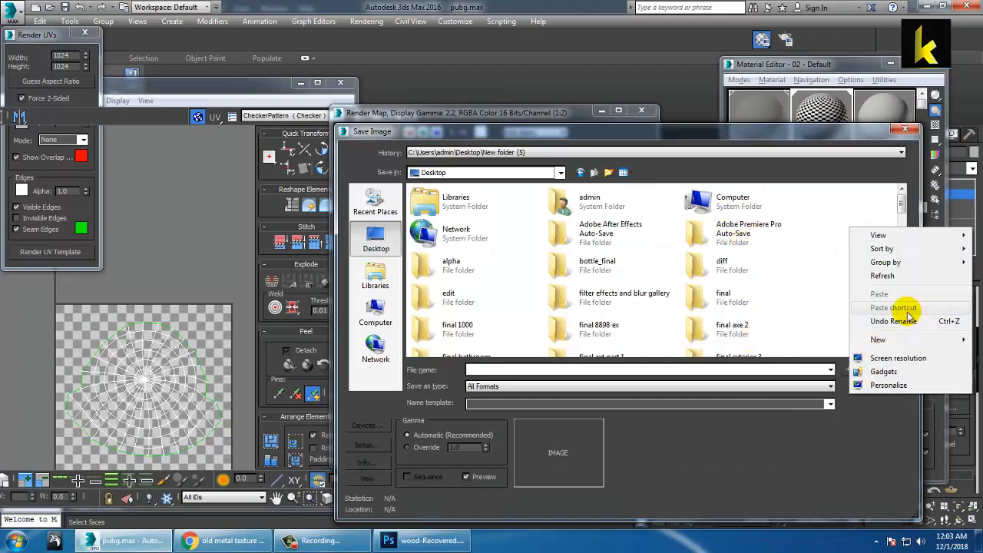
{"action": "left_click", "coordinate": [775, 345]}
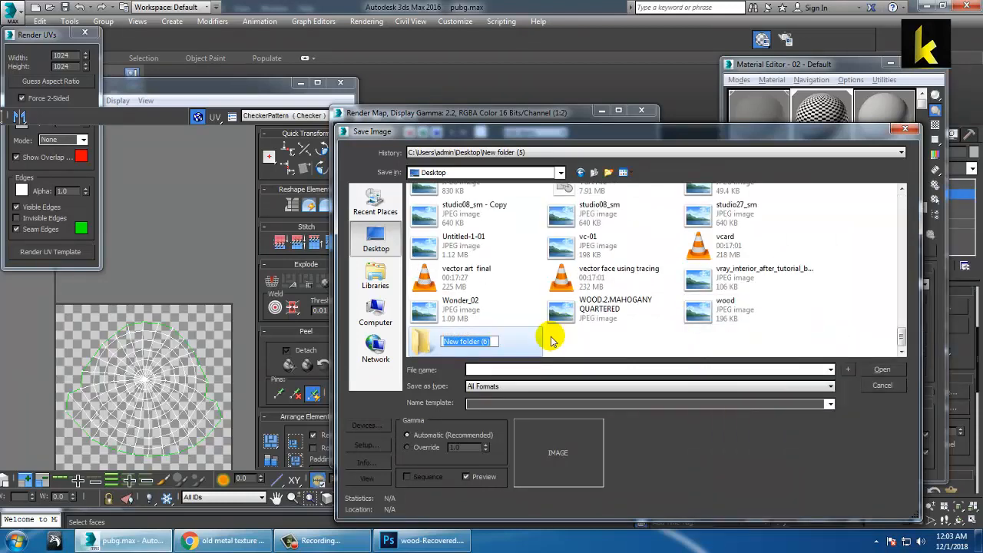
{"action": "left_click", "coordinate": [511, 338]}
{"action": "double_click", "coordinate": [516, 343]}
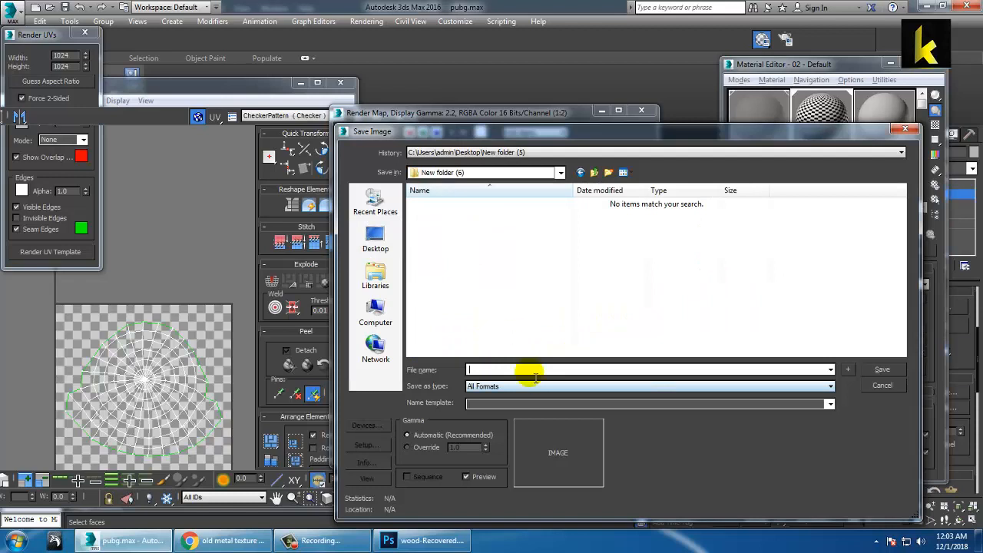
Step: Name the file uvs, save it as JPEG with default quality, and show the desktop
{"action": "type", "text": "u"}
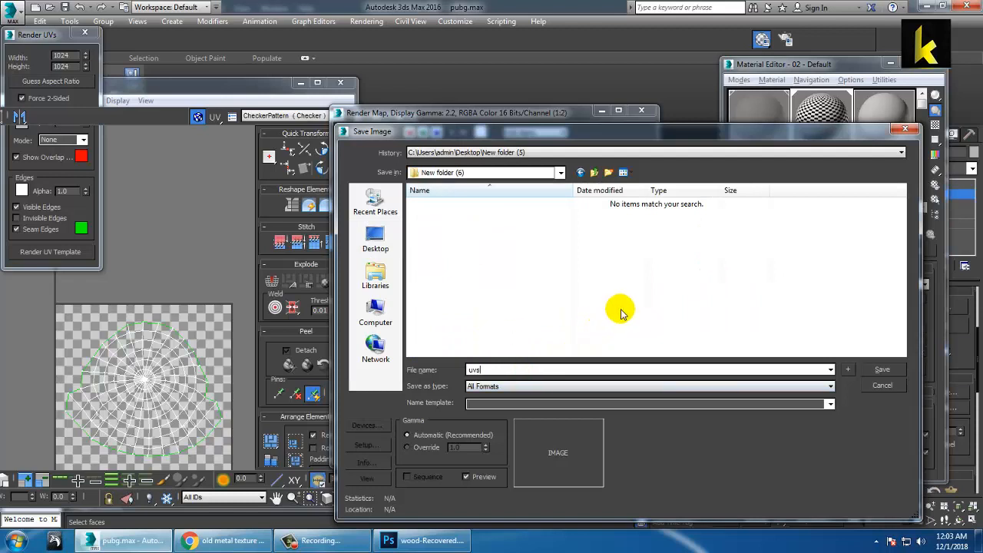
{"action": "type", "text": "vs"}
{"action": "key", "text": "Tab"}
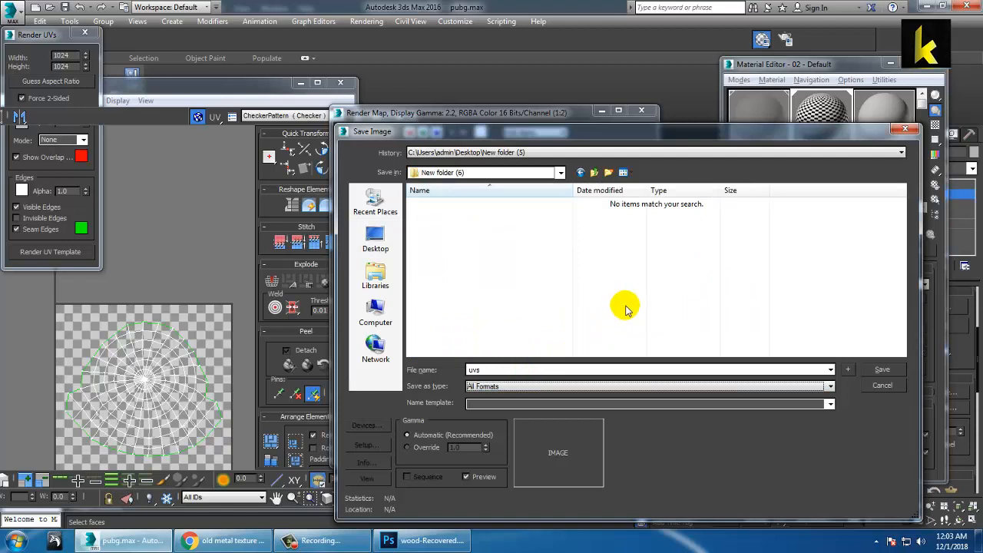
{"action": "key", "text": "j"}
{"action": "left_click", "coordinate": [882, 371]}
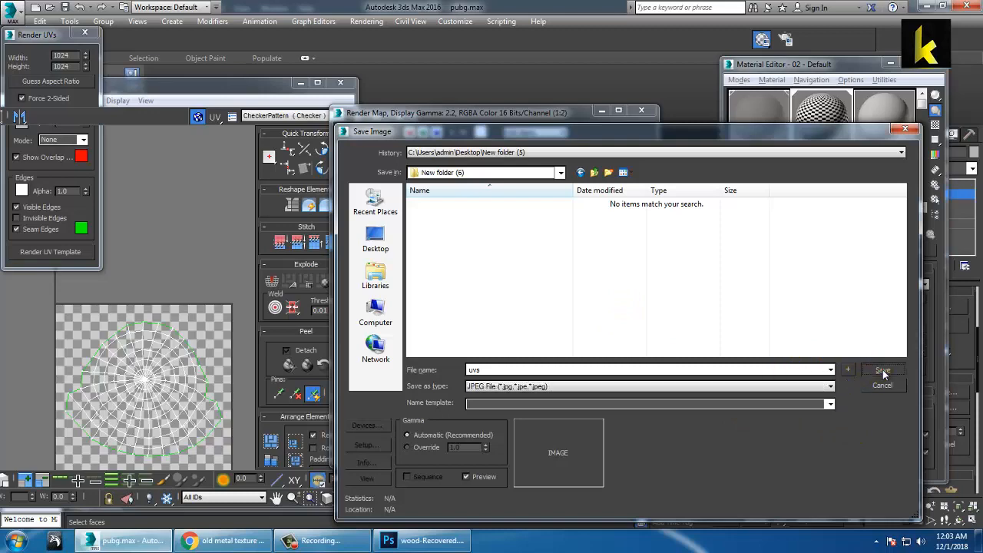
{"action": "left_click", "coordinate": [567, 392]}
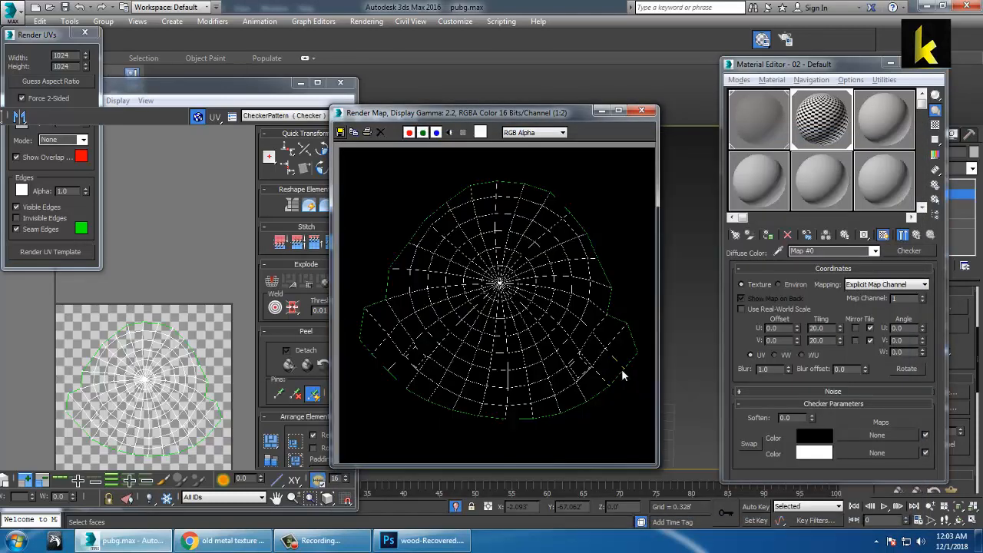
{"action": "key", "text": "super+d"}
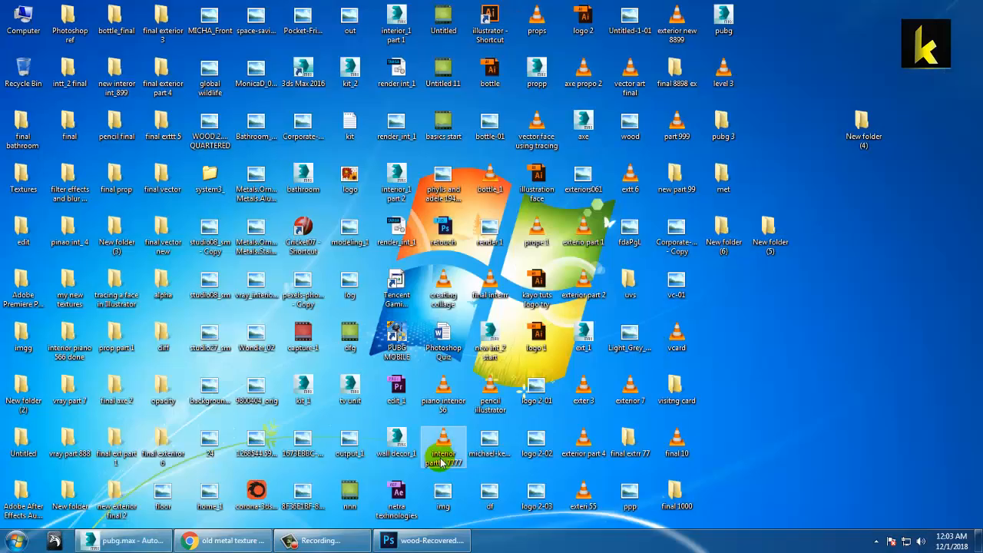
Step: Open uvs.jpg from New folder (6) with Adobe Photoshop CC 2015
{"action": "double_click", "coordinate": [723, 228]}
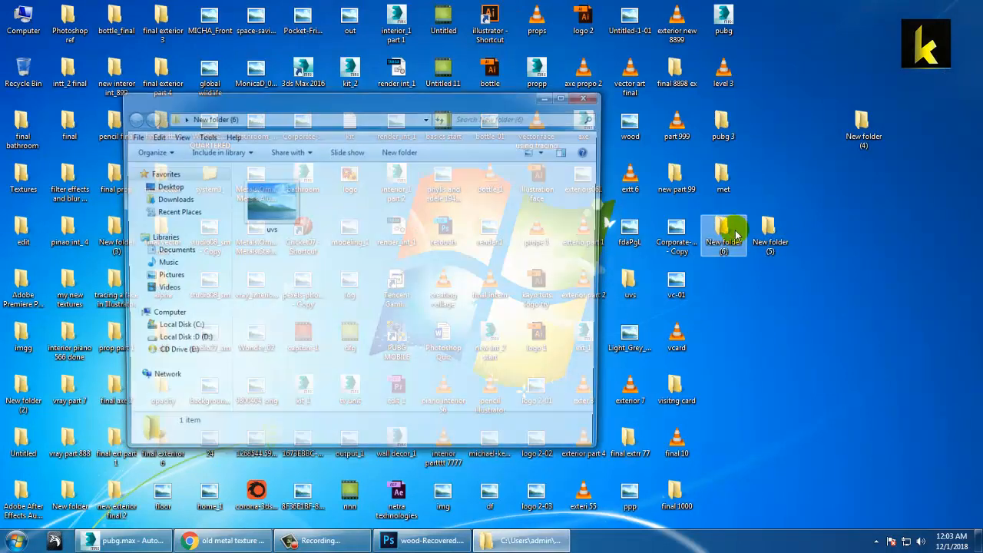
{"action": "left_click", "coordinate": [274, 196]}
{"action": "right_click", "coordinate": [276, 194]}
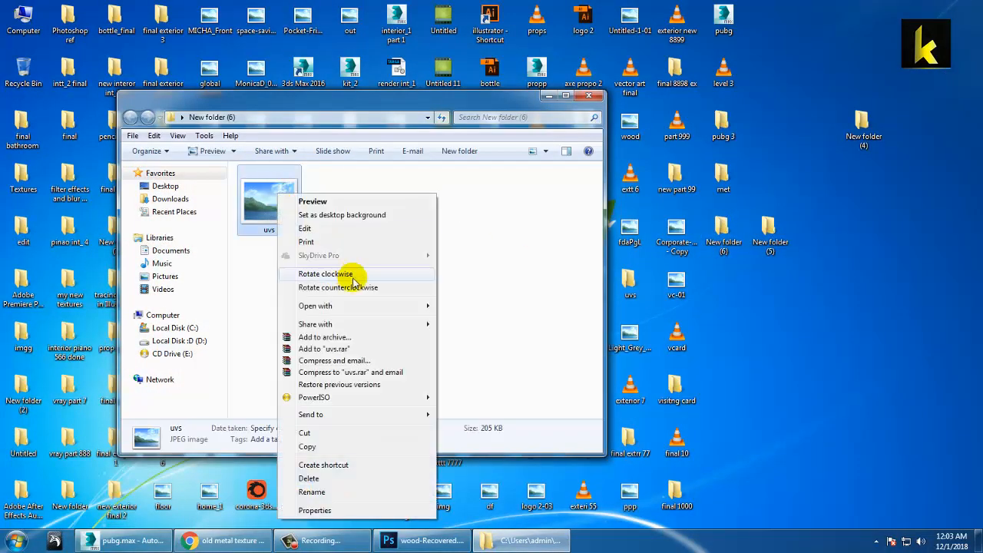
{"action": "mouse_move", "coordinate": [396, 311]}
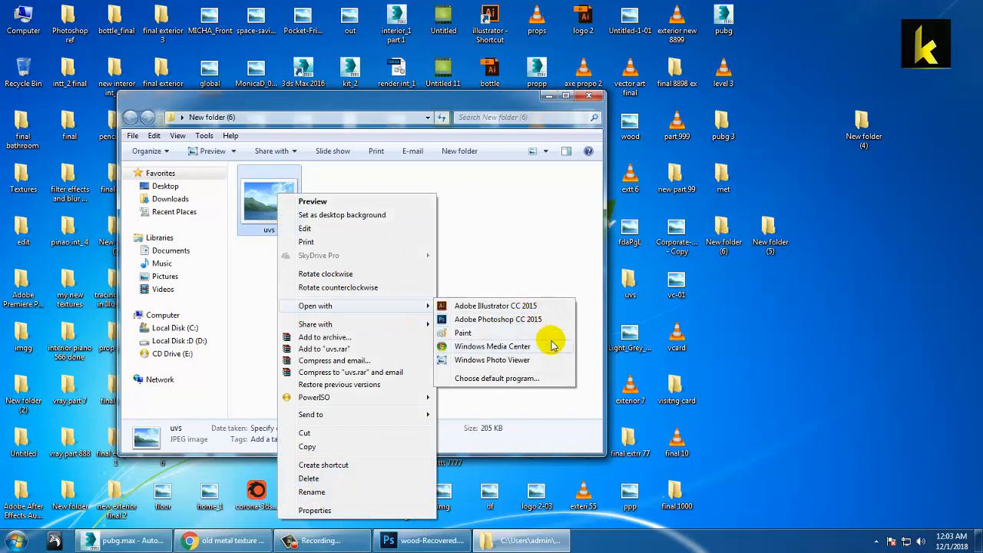
{"action": "left_click", "coordinate": [518, 321]}
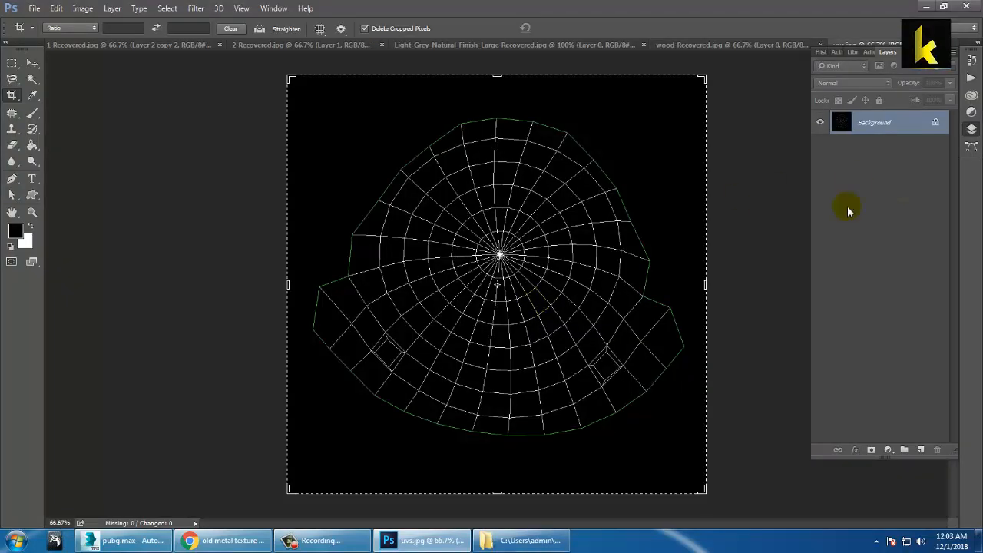
Step: Unlock the UV map's Background as Layer 0 and add an empty Layer 1 above it
{"action": "left_click", "coordinate": [31, 63]}
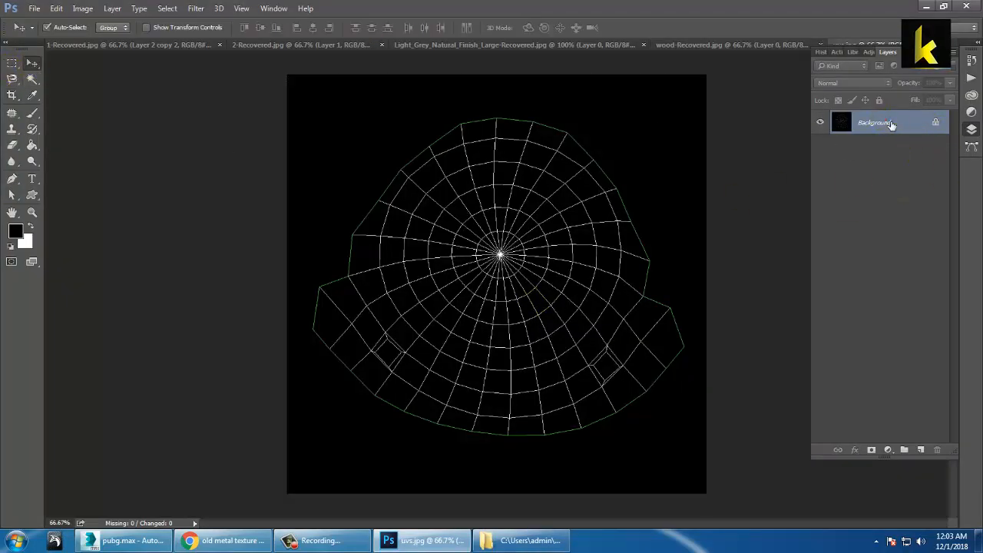
{"action": "double_click", "coordinate": [889, 125]}
{"action": "left_click", "coordinate": [594, 173]}
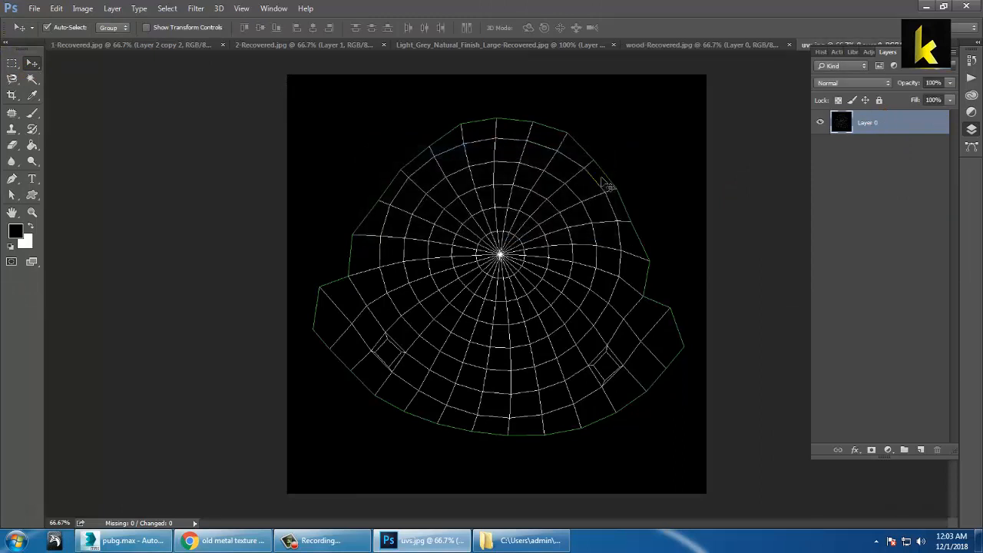
{"action": "left_click", "coordinate": [921, 450]}
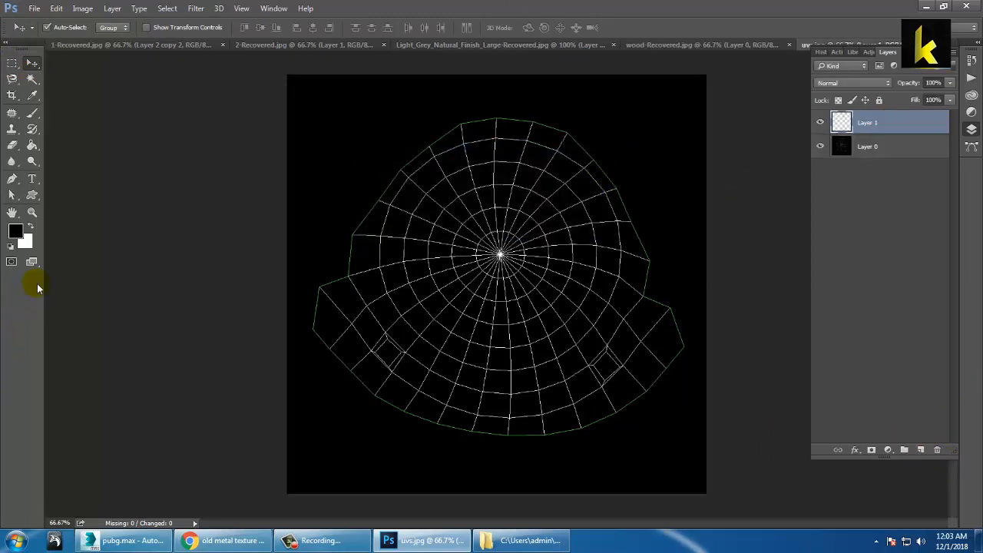
Step: Set the foreground colour to dark brown 5e3f08 in the Color Picker
{"action": "left_click", "coordinate": [11, 235]}
{"action": "left_click_drag", "start_coordinate": [789, 169], "coordinate": [797, 190]}
{"action": "left_click", "coordinate": [759, 139]}
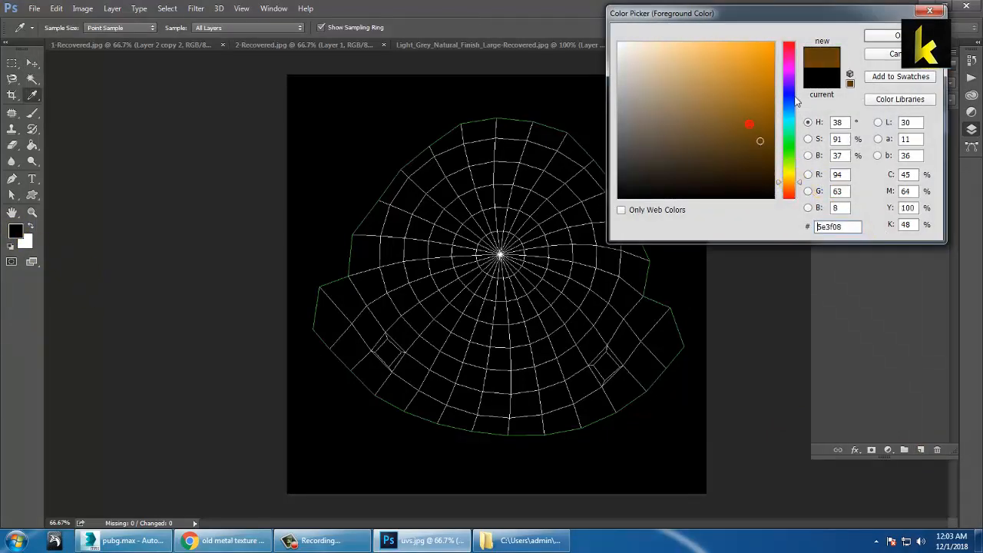
{"action": "left_click", "coordinate": [879, 35]}
Step: Set Layer 1 to Screen blend mode and fill it with the brown colour
{"action": "left_click", "coordinate": [823, 83]}
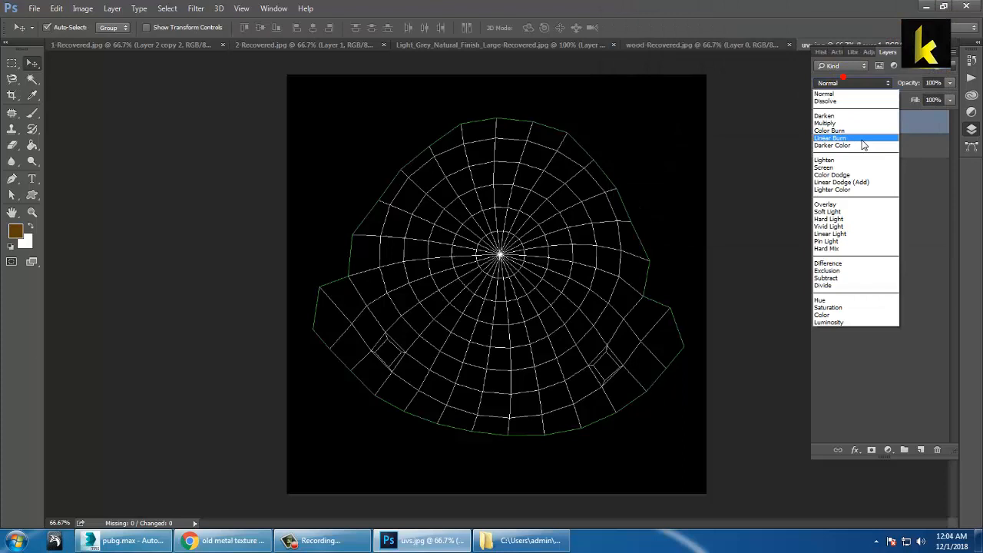
{"action": "left_click", "coordinate": [833, 169]}
{"action": "left_click", "coordinate": [886, 286]}
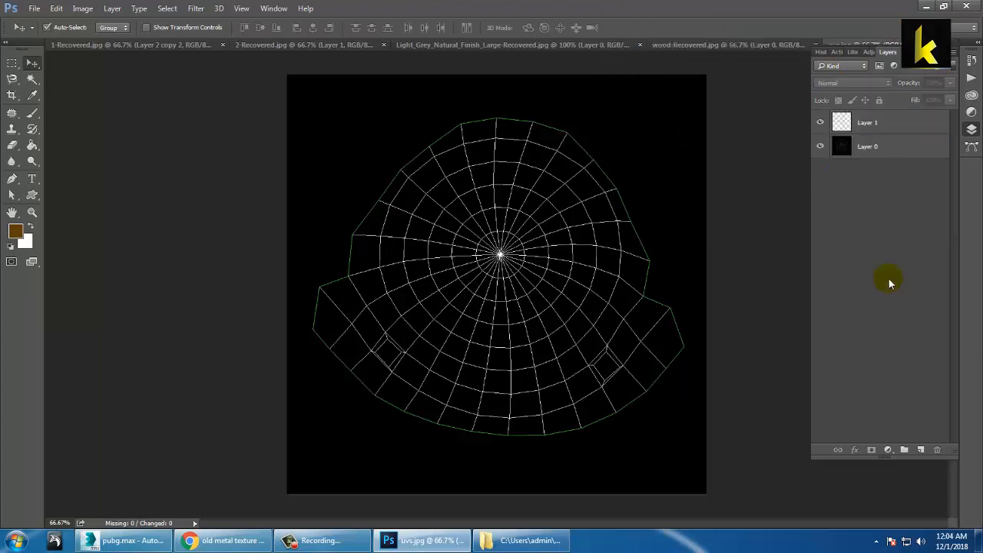
{"action": "left_click", "coordinate": [915, 123]}
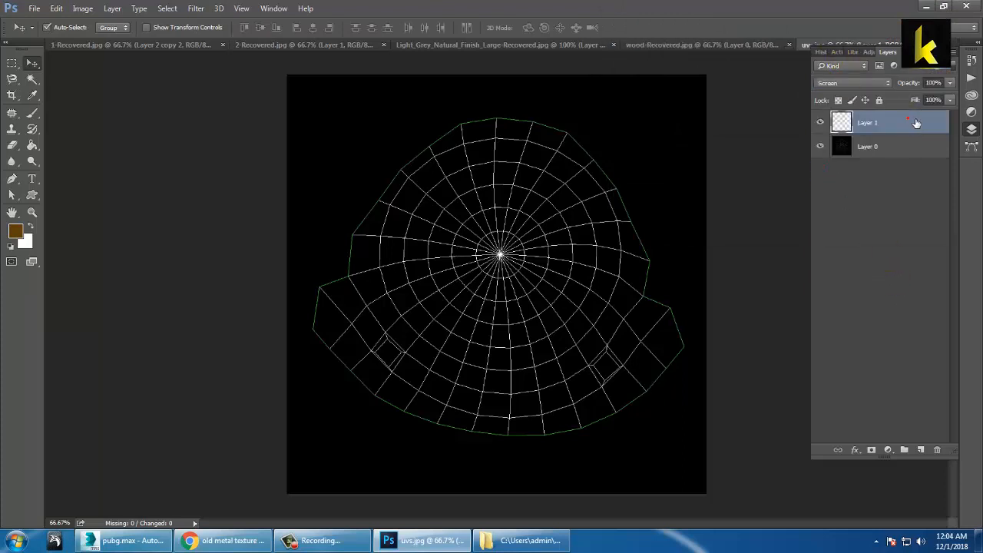
{"action": "key", "text": "alt+BackSpace"}
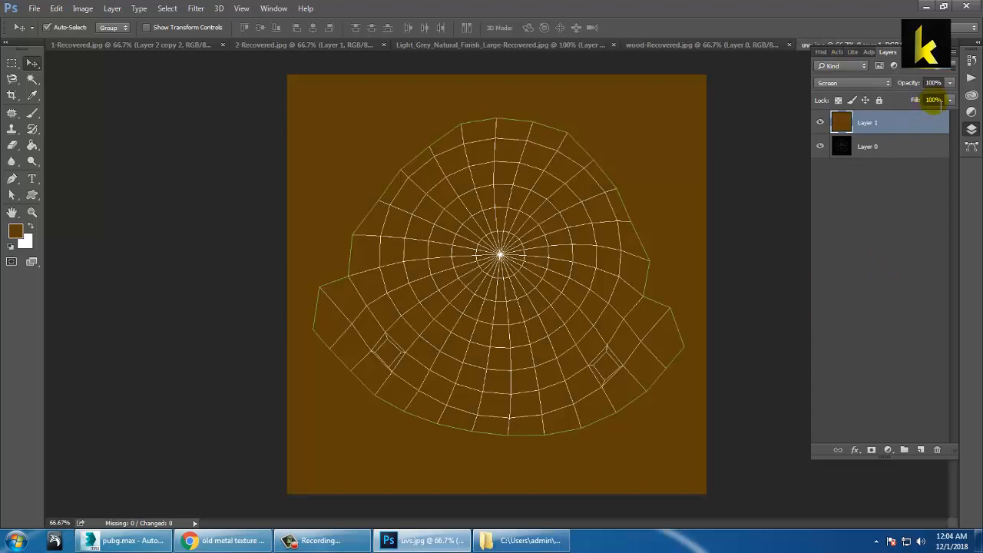
Step: Open the scratched metal texture image from the Desktop's met folder
{"action": "left_click", "coordinate": [32, 13]}
{"action": "left_click", "coordinate": [54, 32]}
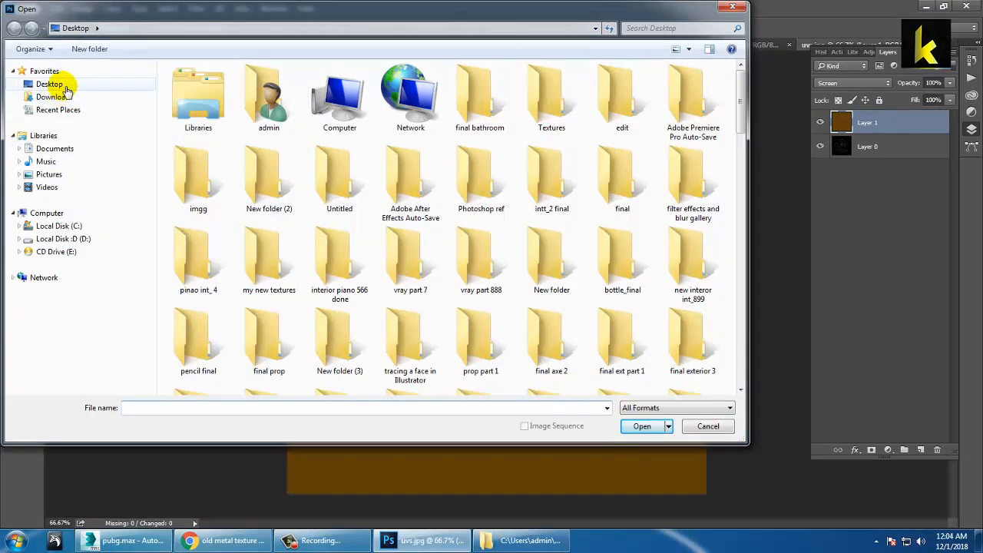
{"action": "left_click", "coordinate": [54, 85]}
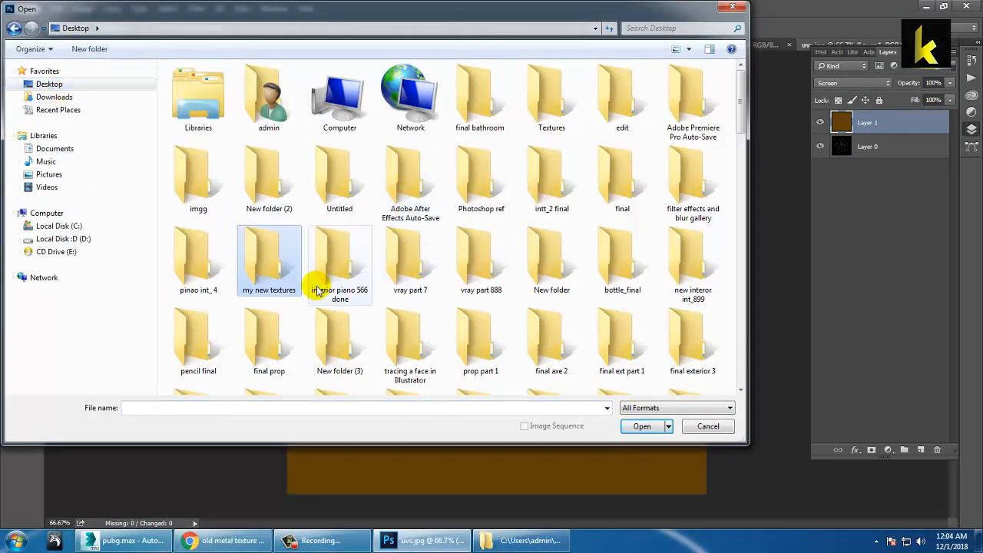
{"action": "scroll", "coordinate": [399, 261], "scroll_direction": "down", "scroll_amount": 5}
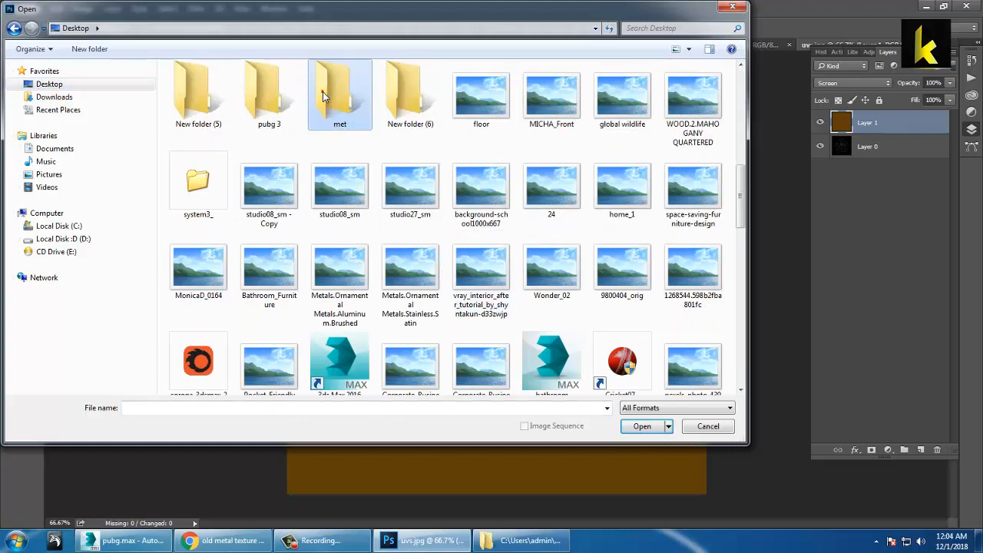
{"action": "double_click", "coordinate": [323, 91]}
{"action": "double_click", "coordinate": [191, 96]}
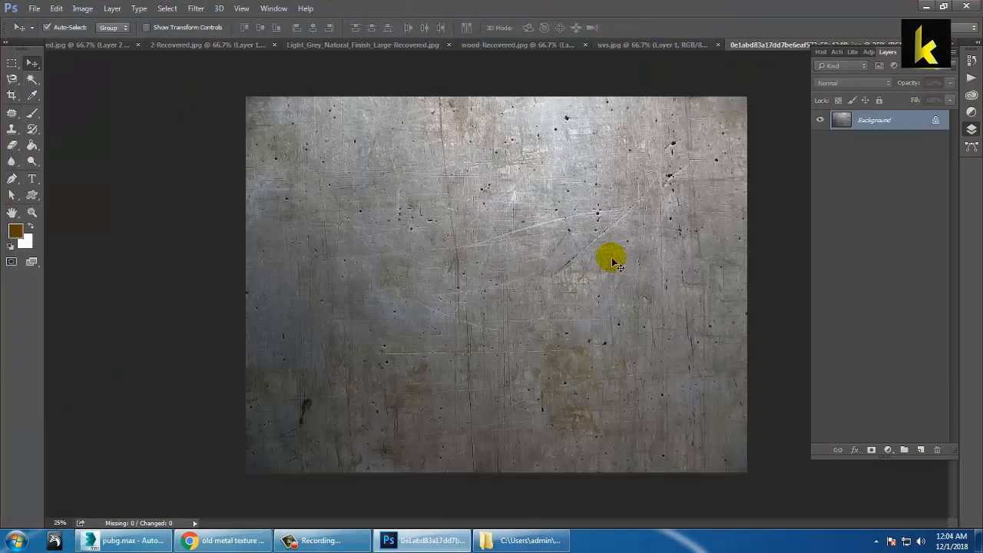
Step: Convert the metal's Background to Layer 0 and drag it into the uvs.jpg document
{"action": "double_click", "coordinate": [885, 123]}
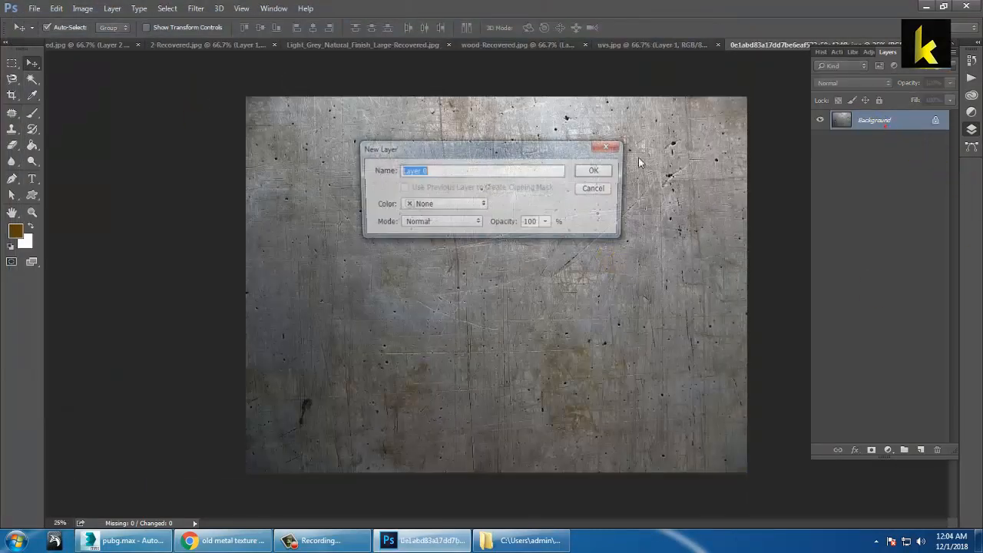
{"action": "left_click", "coordinate": [593, 172]}
{"action": "left_click_drag", "start_coordinate": [592, 268], "coordinate": [538, 256]}
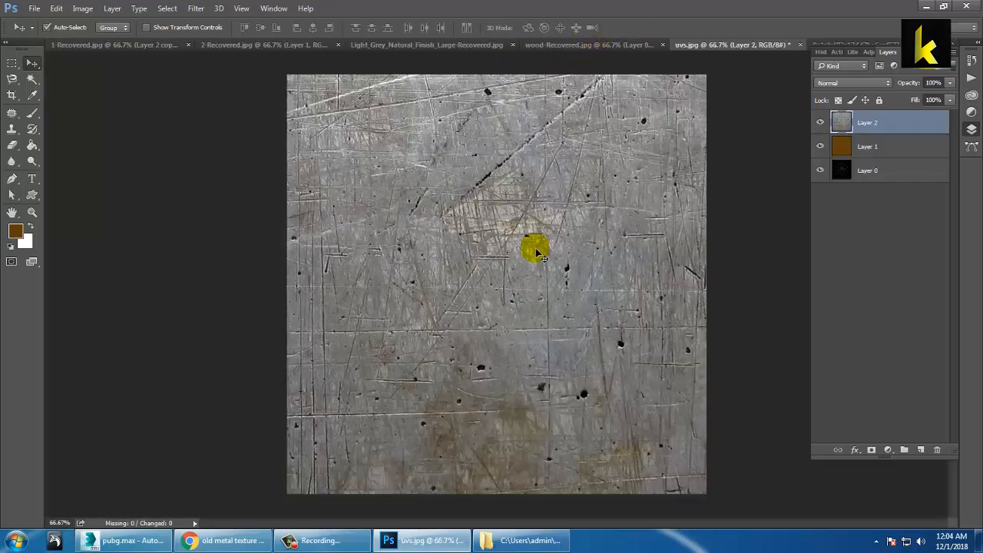
Step: Shrink the metal texture to about half size and move it over the canvas
{"action": "key", "text": "ctrl+t"}
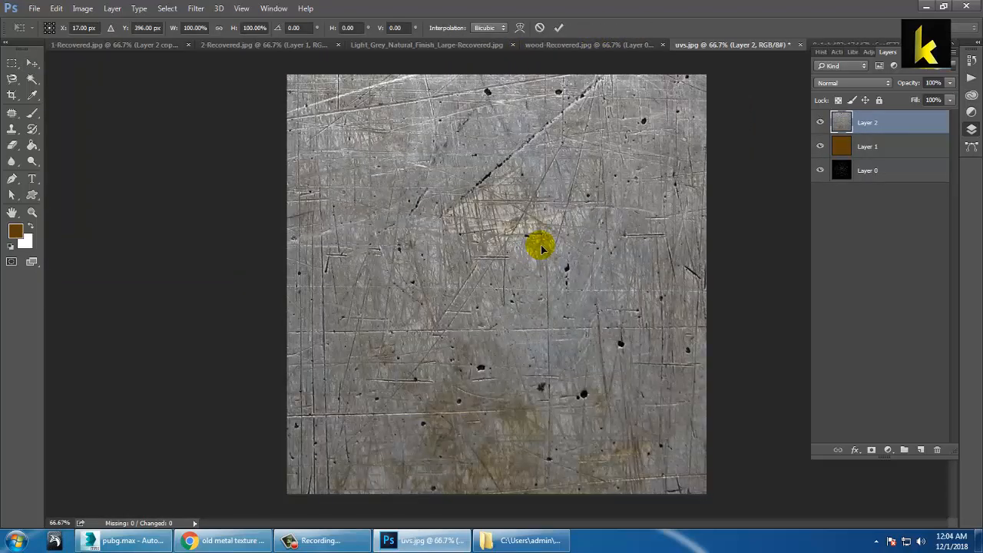
{"action": "key", "text": "ctrl+minus"}
{"action": "key", "text": "ctrl+minus"}
{"action": "key", "text": "ctrl+minus"}
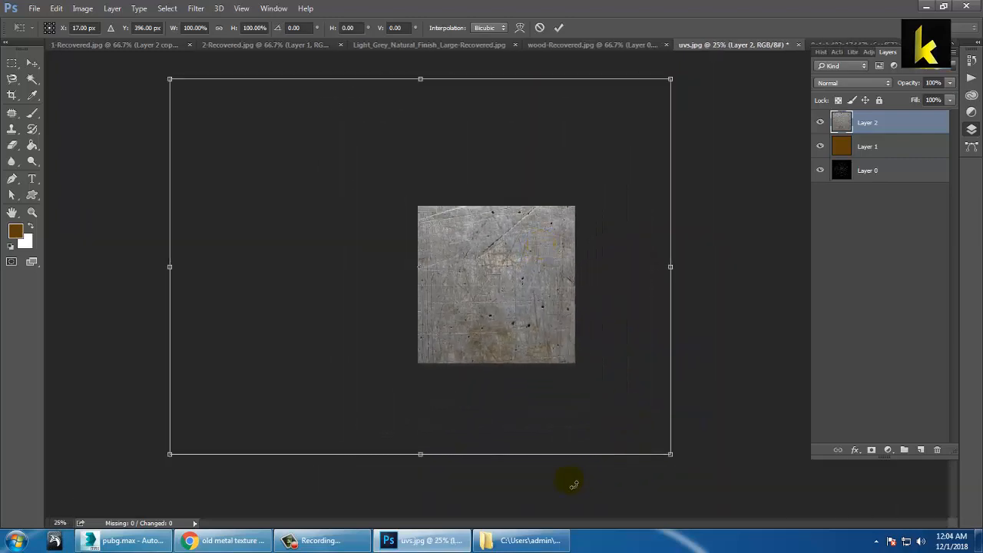
{"action": "left_click_drag", "start_coordinate": [670, 454], "coordinate": [537, 363], "text": "alt+shift"}
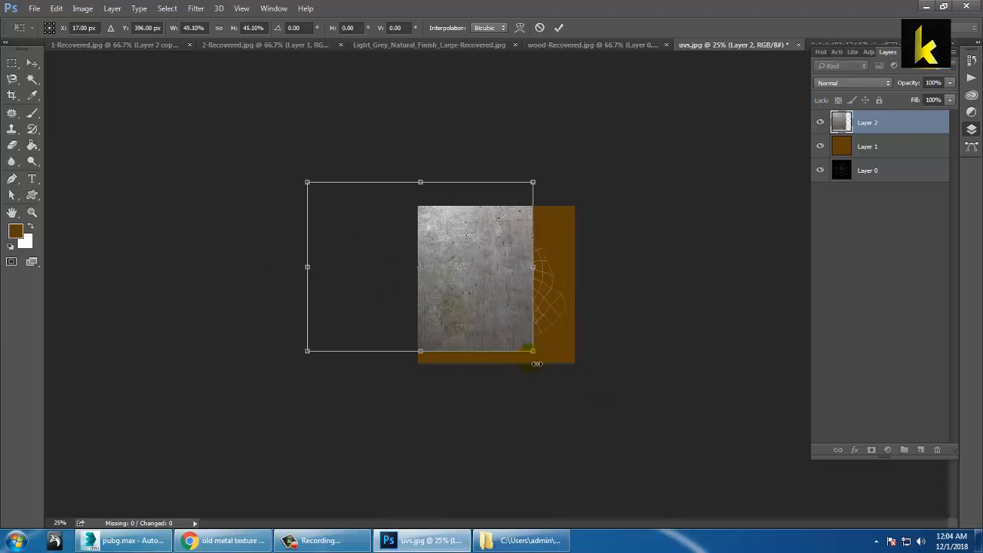
{"action": "key", "text": "Return"}
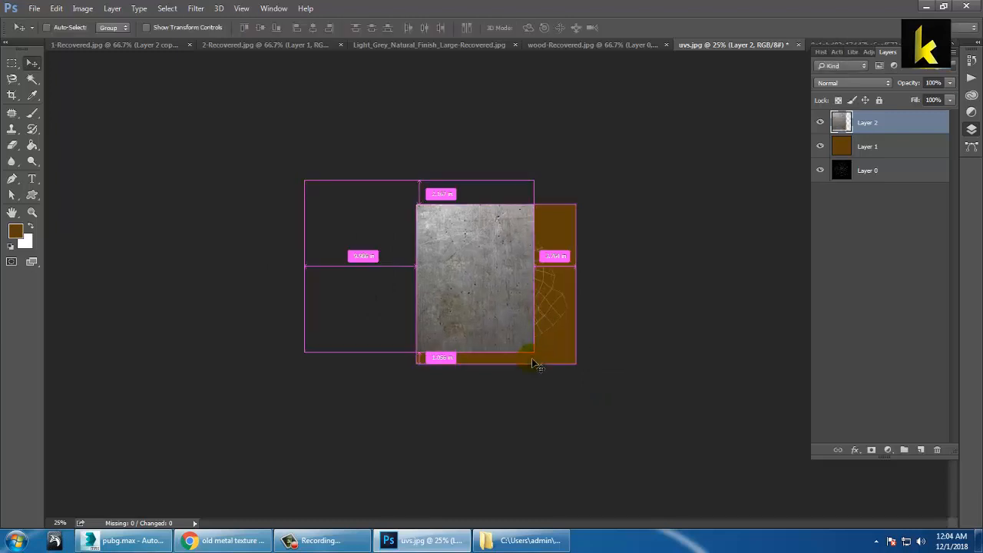
{"action": "key", "text": "ctrl+plus"}
{"action": "left_click_drag", "start_coordinate": [502, 325], "coordinate": [576, 336]}
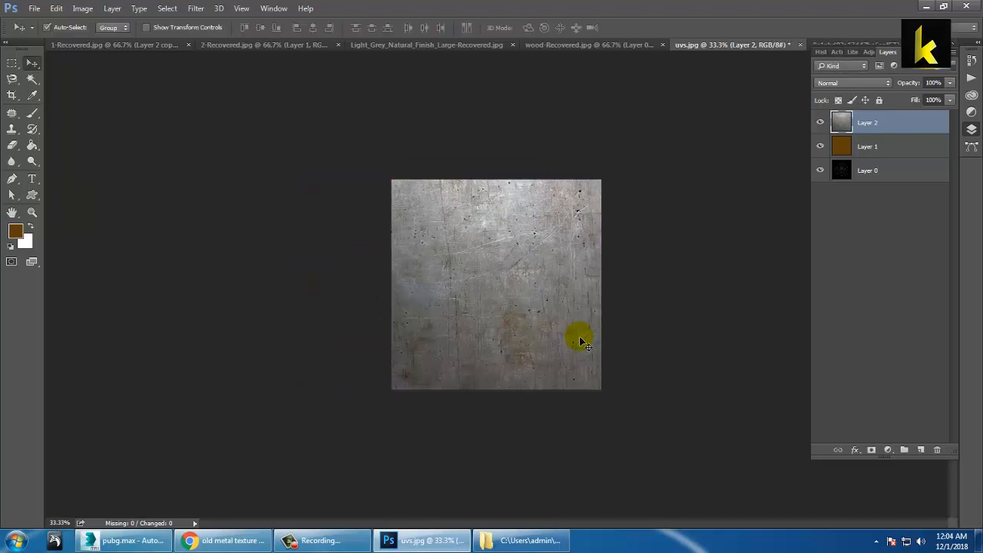
Step: Rescale the metal texture to fit across the top of the canvas, leaving the brown strip
{"action": "key", "text": "ctrl+t"}
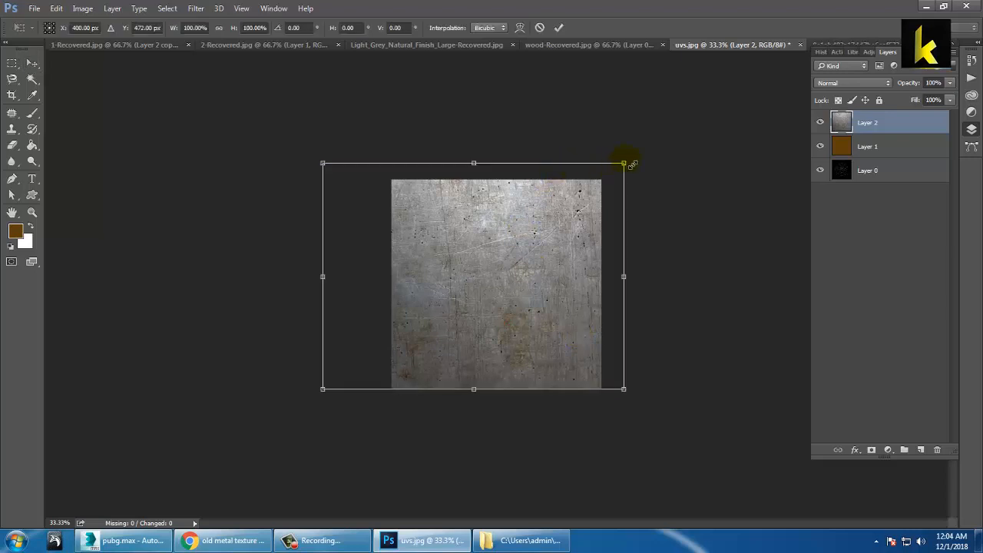
{"action": "left_click_drag", "start_coordinate": [623, 163], "coordinate": [600, 182], "text": "alt+shift"}
{"action": "left_click_drag", "start_coordinate": [542, 268], "coordinate": [562, 270]}
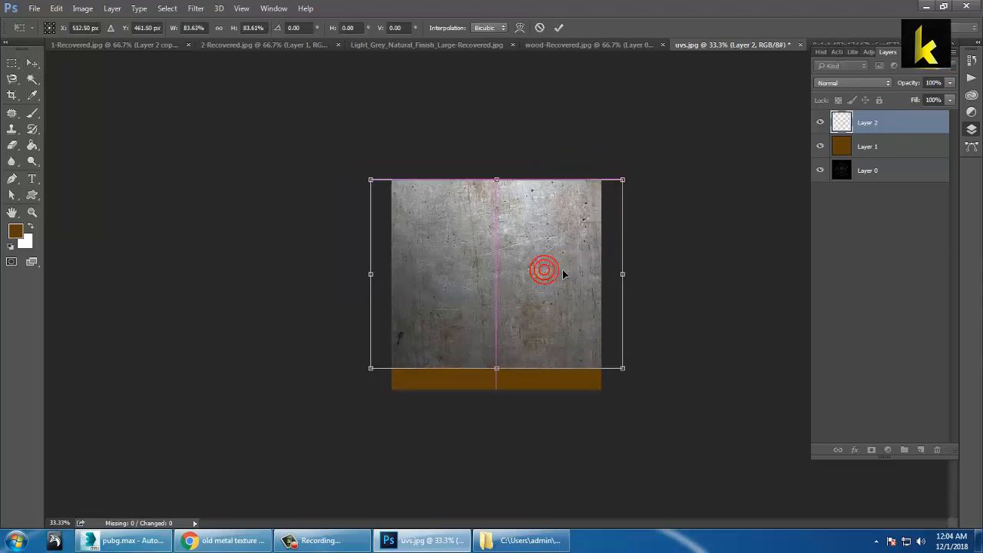
{"action": "key", "text": "Return"}
Step: Adjust the metal layer's opacity and zoom the canvas to 50%
{"action": "left_click", "coordinate": [950, 83]}
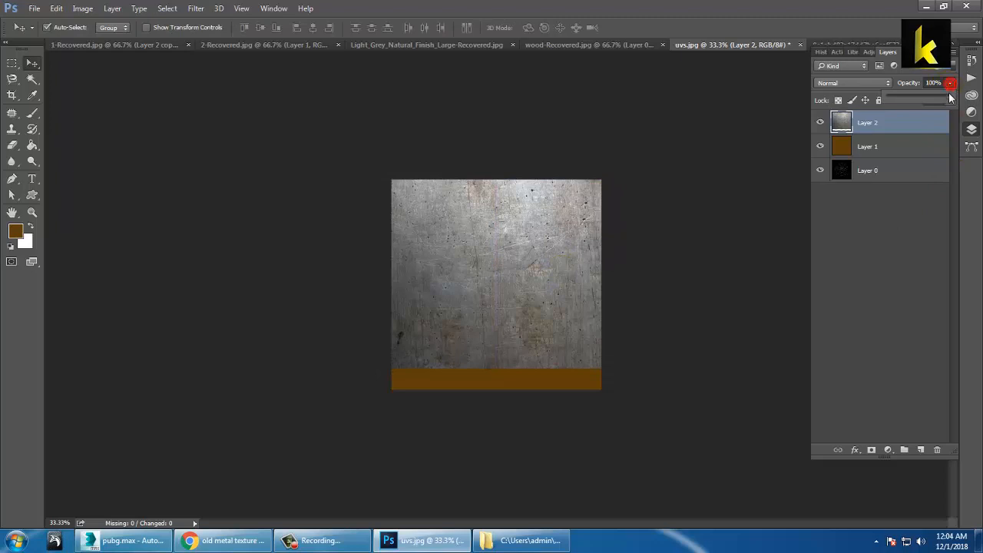
{"action": "left_click_drag", "start_coordinate": [925, 100], "coordinate": [952, 99]}
{"action": "key", "text": "ctrl+plus"}
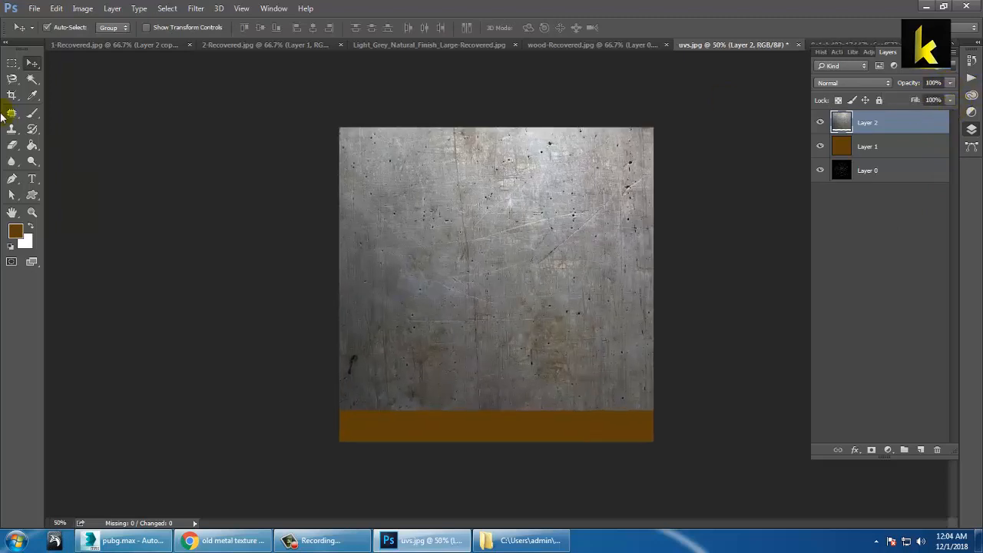
{"action": "left_click", "coordinate": [34, 9]}
{"action": "left_click", "coordinate": [50, 33]}
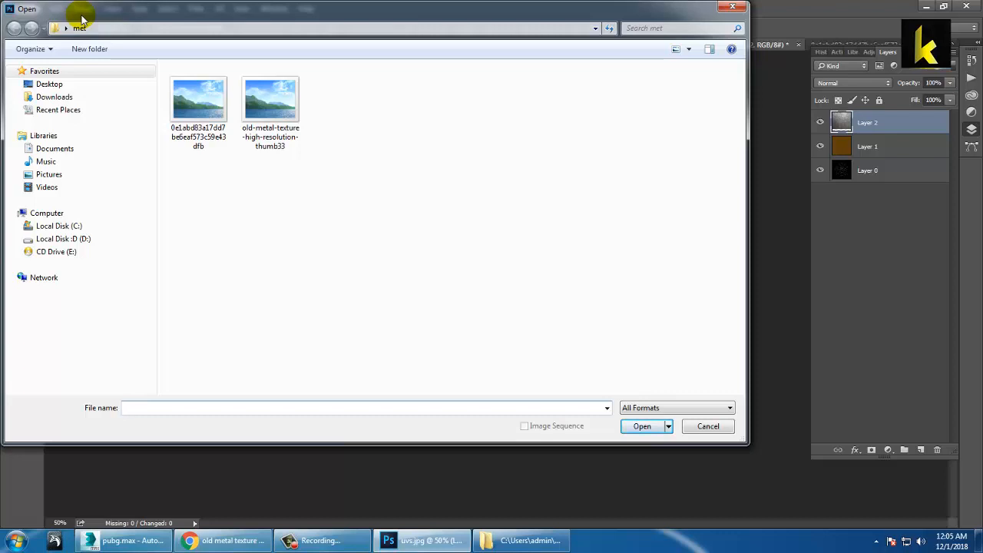
{"action": "double_click", "coordinate": [267, 104]}
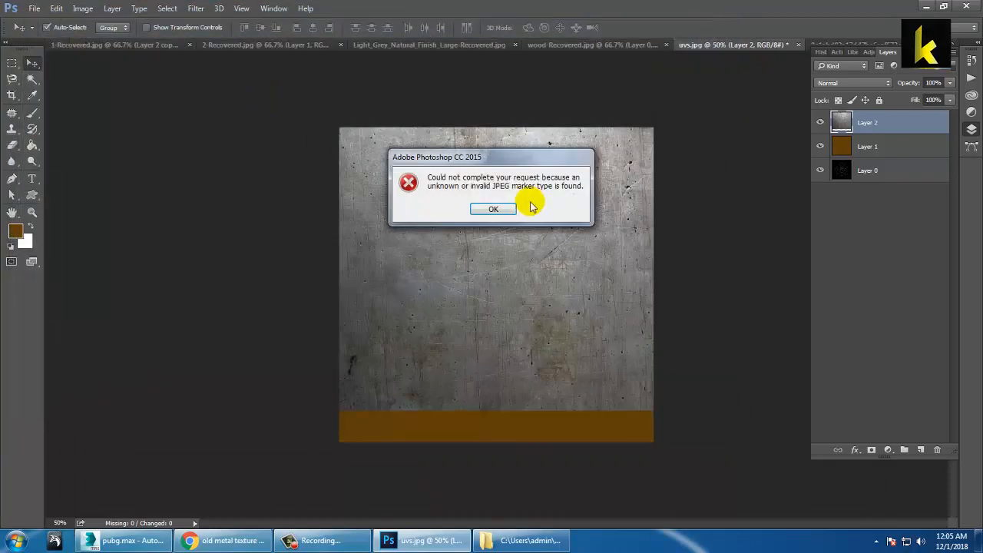
{"action": "left_click", "coordinate": [492, 209]}
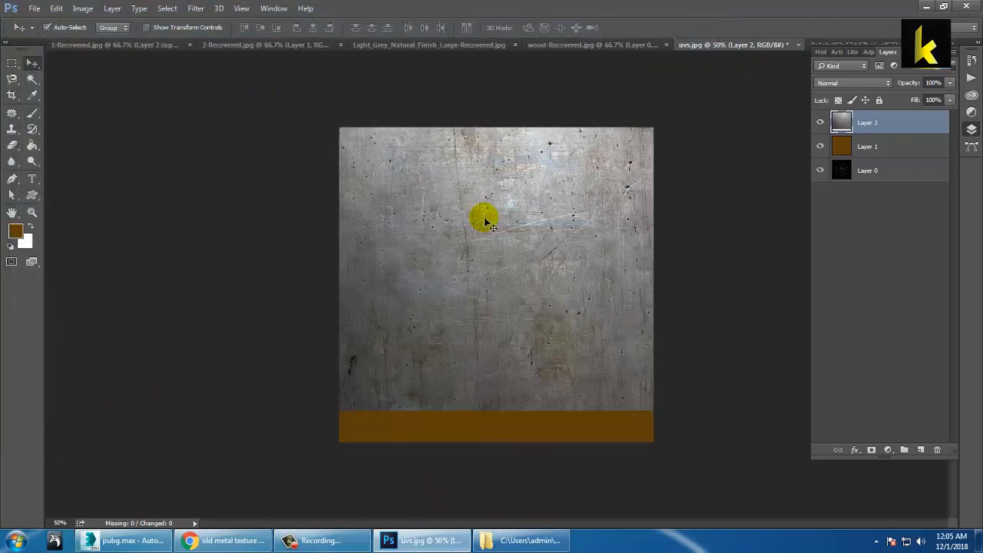
Step: Reveal the downloaded old-metal-texture-high-resolution-thumb33 file in its folder and preview it
{"action": "left_click", "coordinate": [224, 543]}
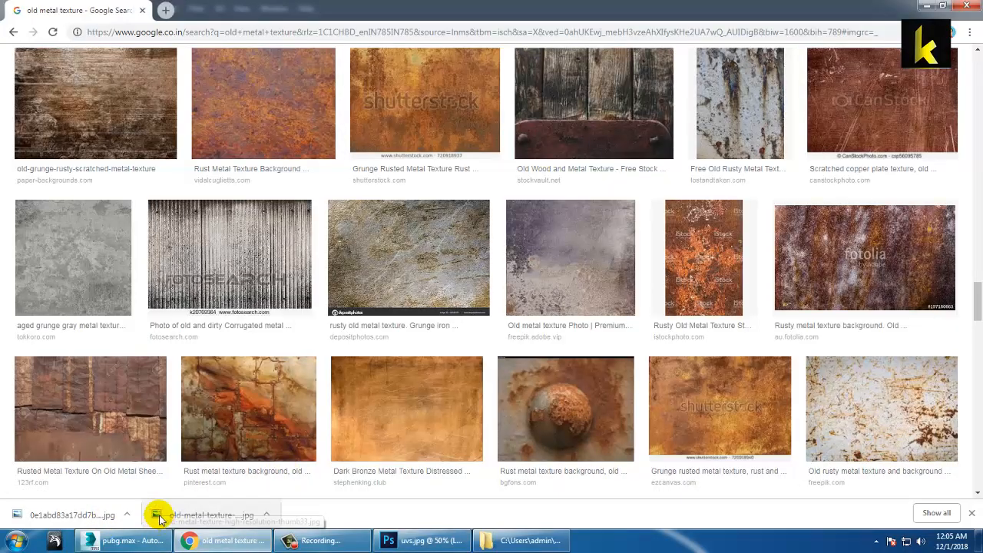
{"action": "scroll", "coordinate": [175, 449], "scroll_direction": "down", "scroll_amount": 2}
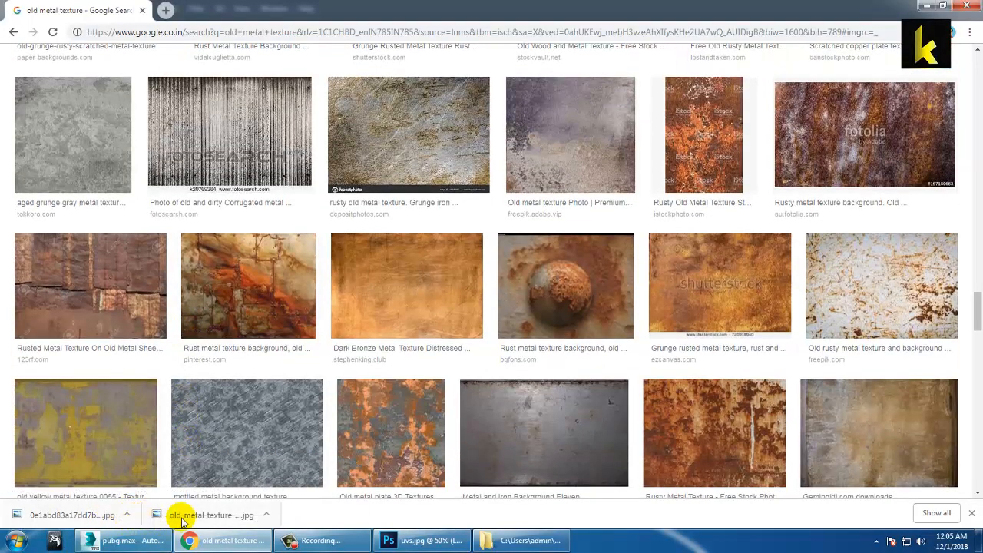
{"action": "left_click", "coordinate": [266, 514]}
{"action": "left_click", "coordinate": [325, 469]}
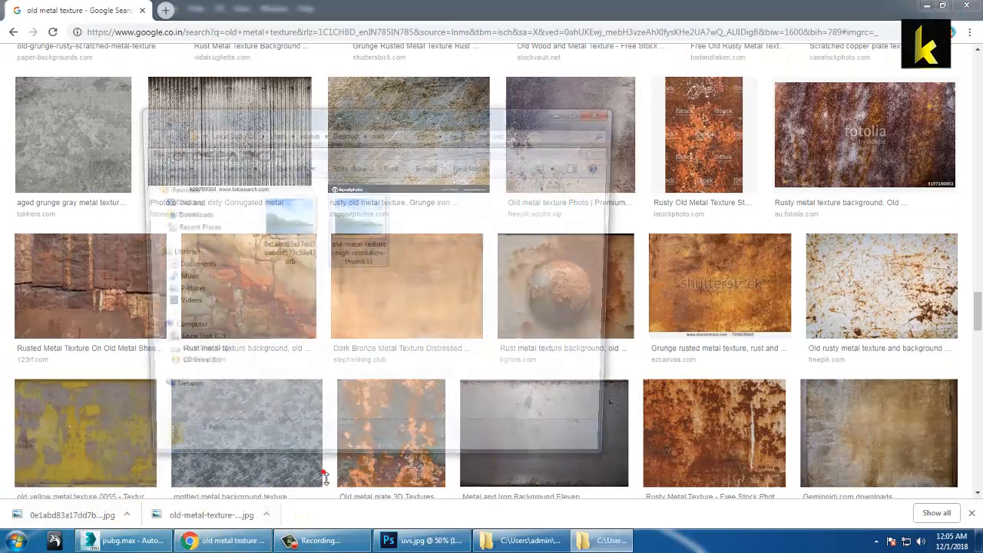
{"action": "double_click", "coordinate": [358, 222]}
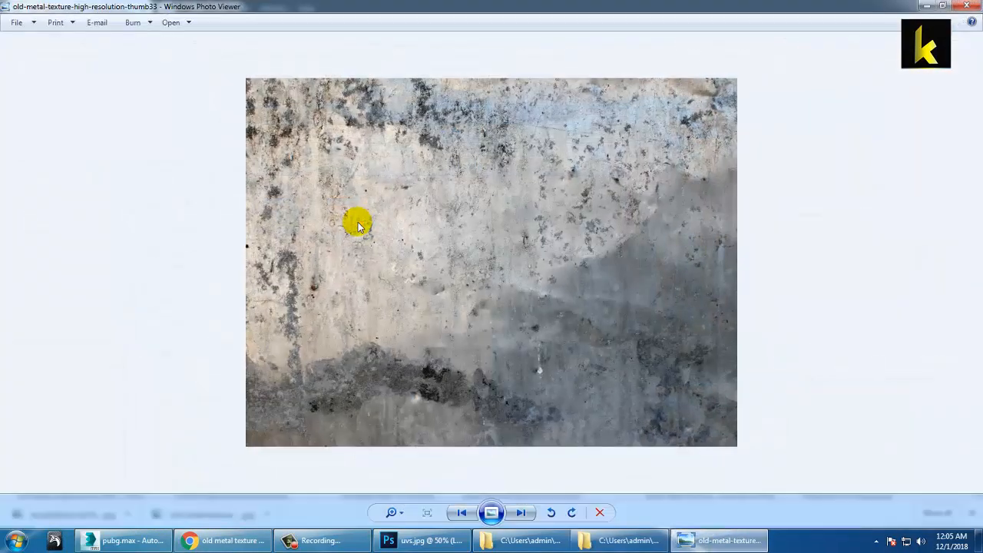
{"action": "key", "text": "alt+F4"}
Step: Try opening thumb33 in Photoshop CC 2015, dismiss the JPEG error, and return to Chrome
{"action": "right_click", "coordinate": [365, 216]}
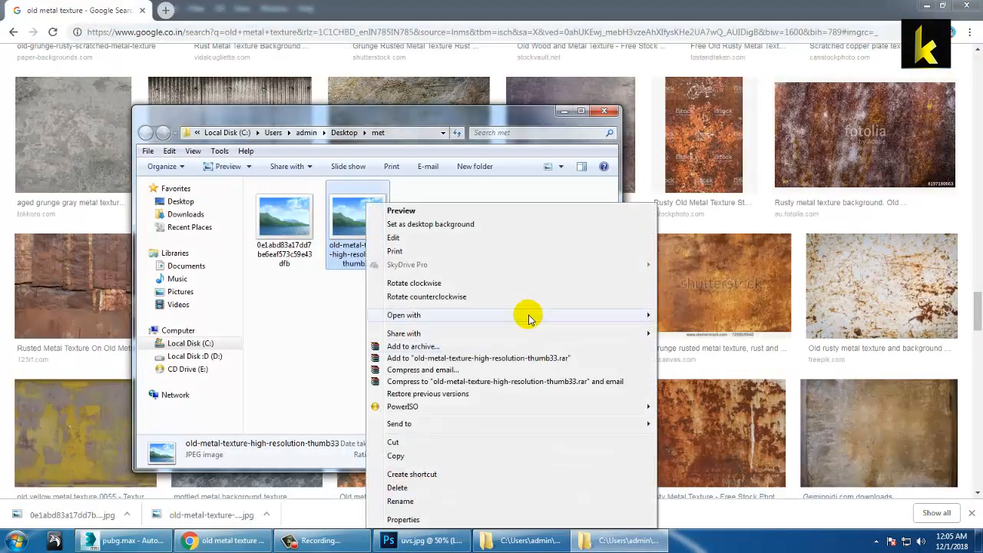
{"action": "mouse_move", "coordinate": [529, 319]}
{"action": "left_click", "coordinate": [713, 315]}
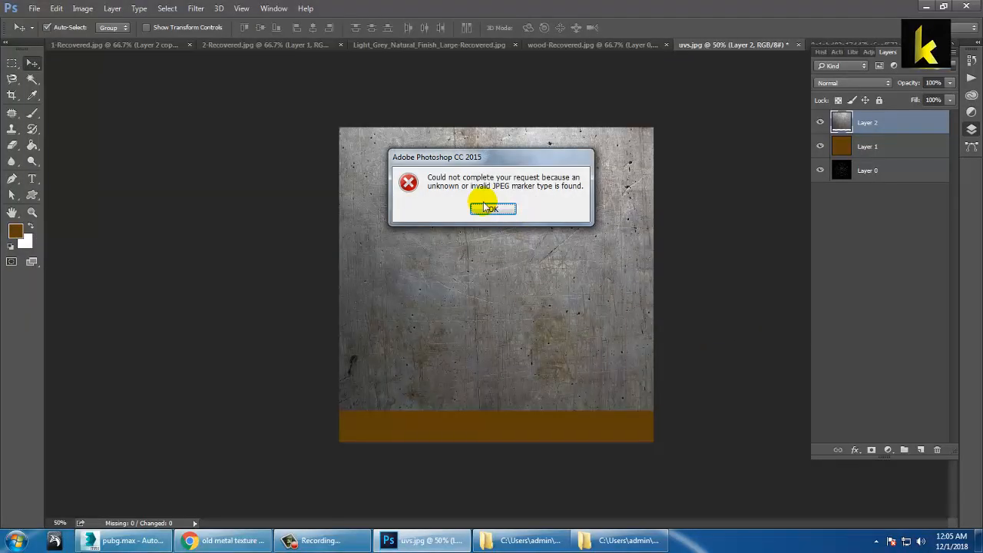
{"action": "left_click", "coordinate": [485, 209]}
{"action": "left_click", "coordinate": [225, 540]}
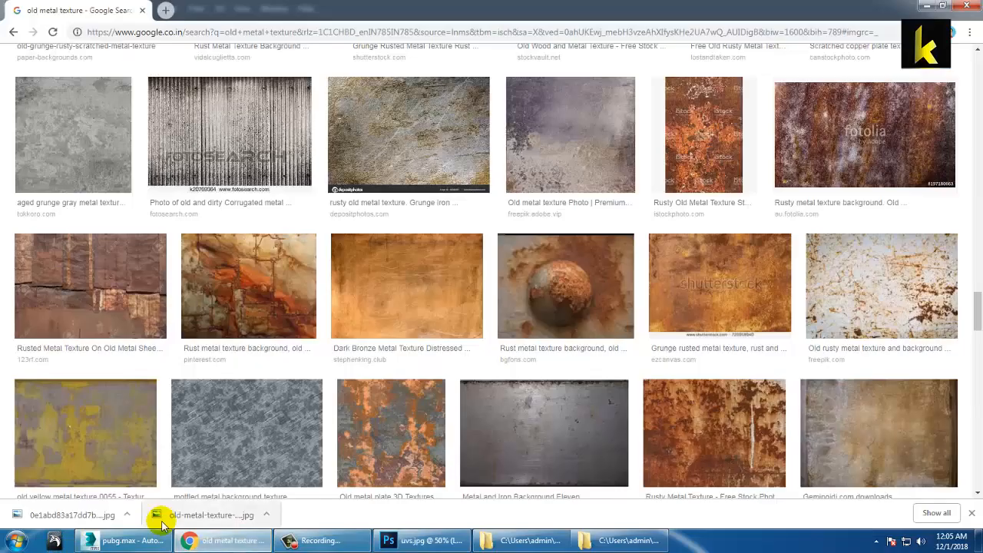
Step: Preview the old grunge metal texture result and compare a related rust texture
{"action": "scroll", "coordinate": [459, 417], "scroll_direction": "up", "scroll_amount": 5}
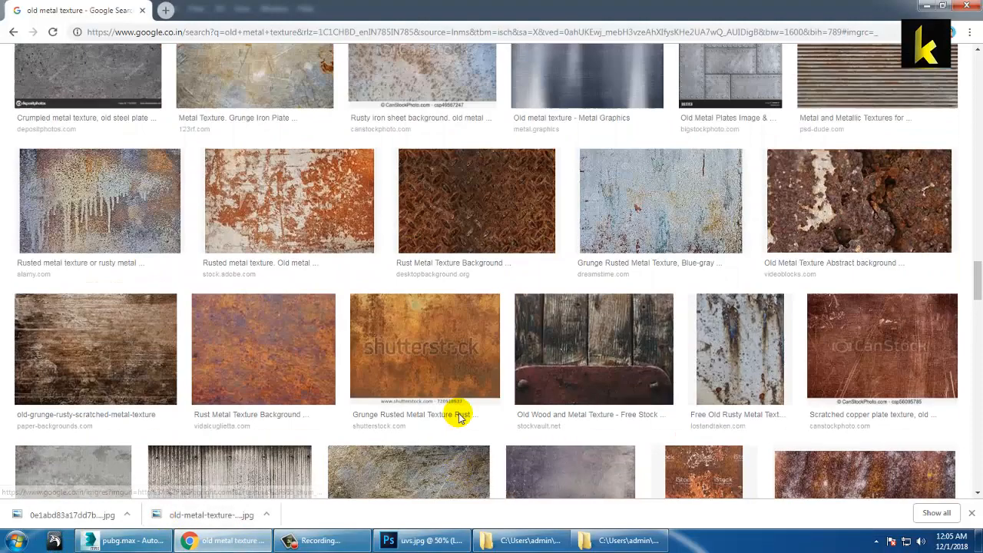
{"action": "scroll", "coordinate": [458, 417], "scroll_direction": "up", "scroll_amount": 15}
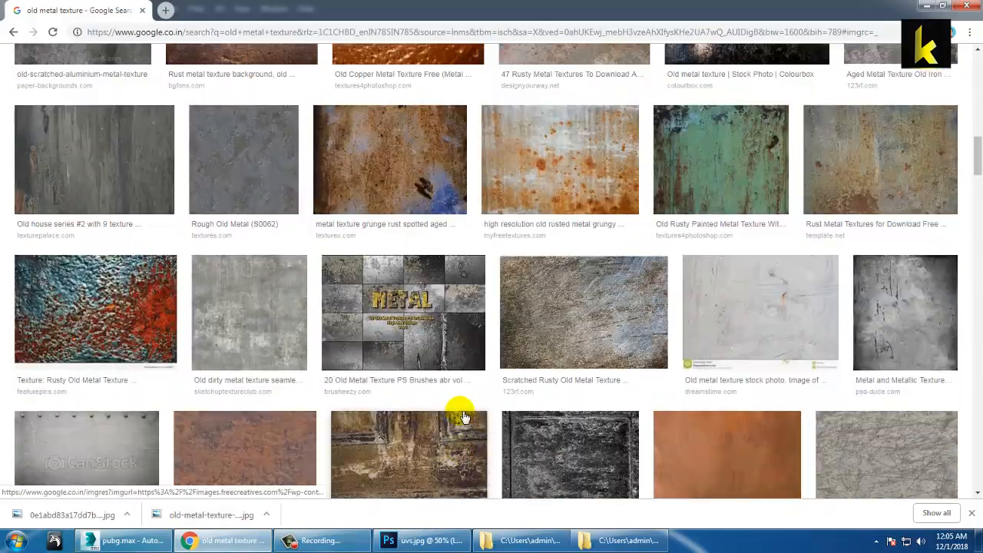
{"action": "scroll", "coordinate": [463, 417], "scroll_direction": "up", "scroll_amount": 5}
{"action": "scroll", "coordinate": [464, 417], "scroll_direction": "up", "scroll_amount": 3}
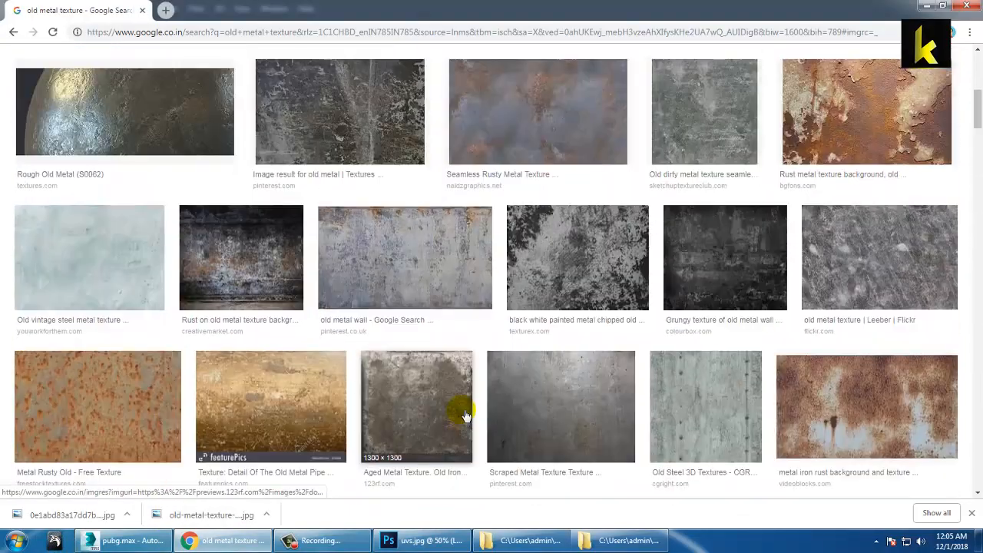
{"action": "scroll", "coordinate": [465, 416], "scroll_direction": "up", "scroll_amount": 4}
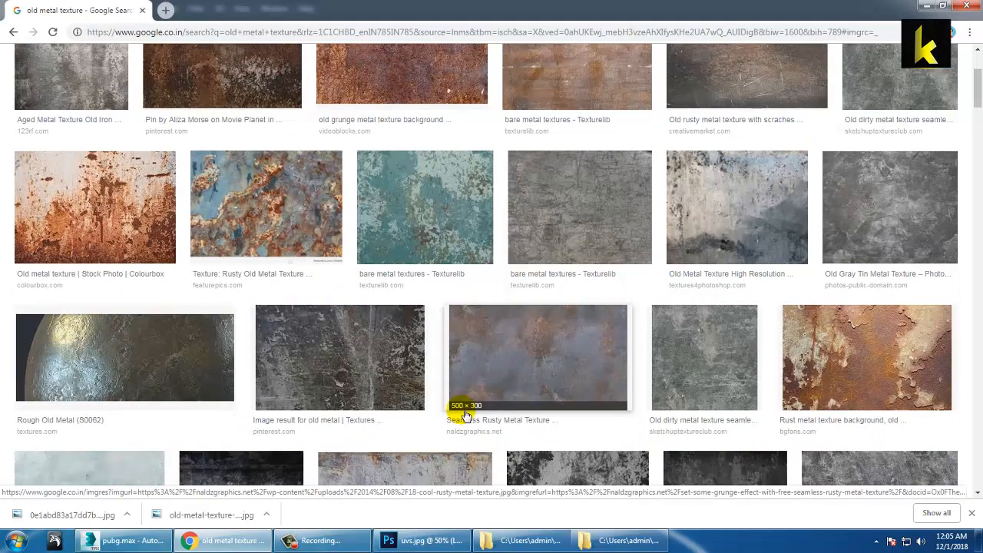
{"action": "scroll", "coordinate": [464, 415], "scroll_direction": "up", "scroll_amount": 3}
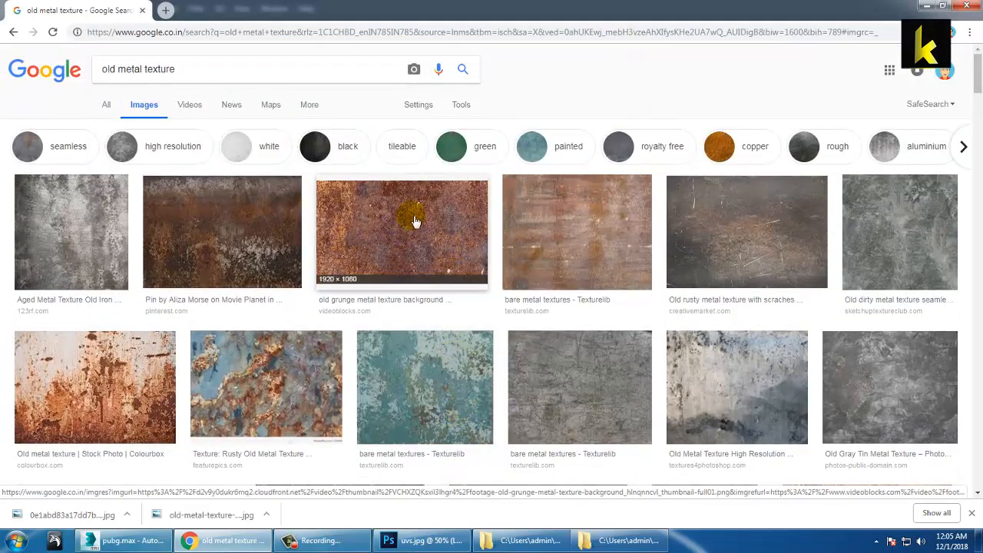
{"action": "left_click", "coordinate": [413, 222]}
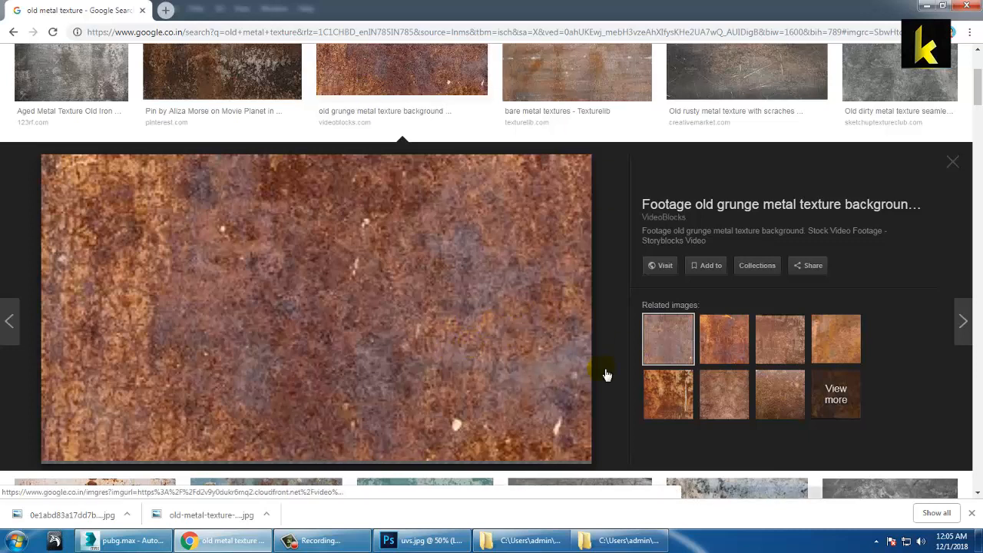
{"action": "left_click", "coordinate": [726, 336]}
{"action": "left_click", "coordinate": [659, 343]}
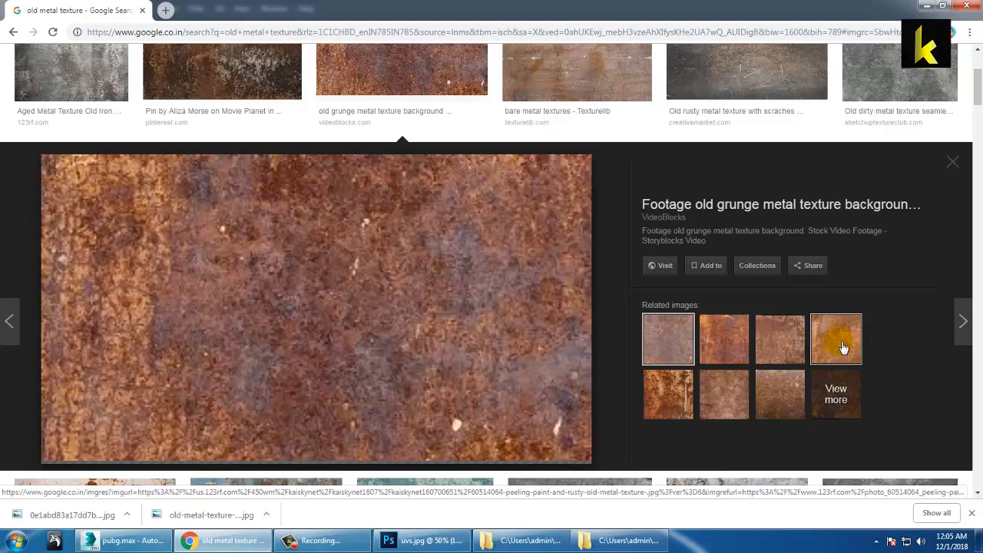
Step: Check the source pages of the rust and peeling paint textures, then reselect the grunge texture
{"action": "right_click", "coordinate": [270, 247]}
{"action": "left_click", "coordinate": [311, 256]}
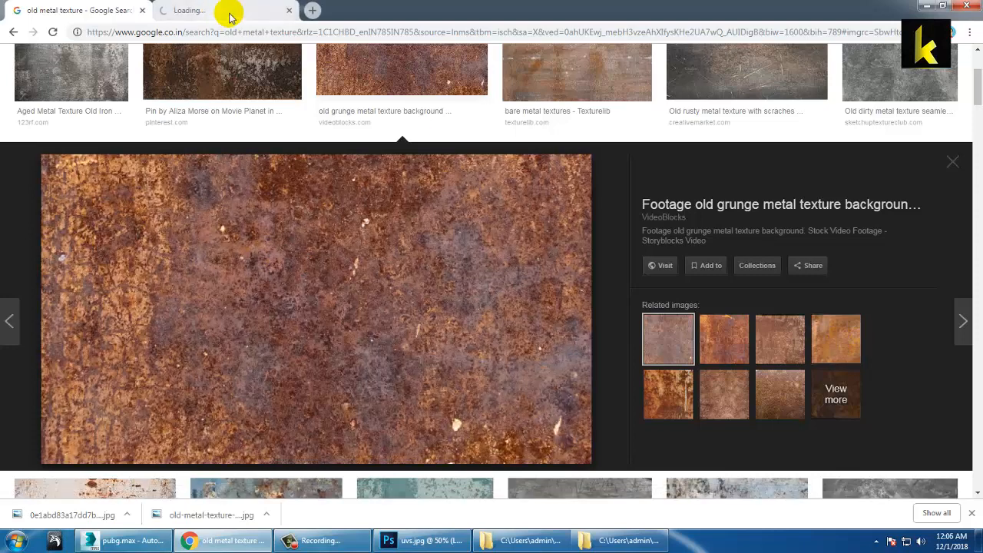
{"action": "left_click", "coordinate": [231, 16]}
{"action": "left_click", "coordinate": [62, 10]}
{"action": "left_click", "coordinate": [849, 344]}
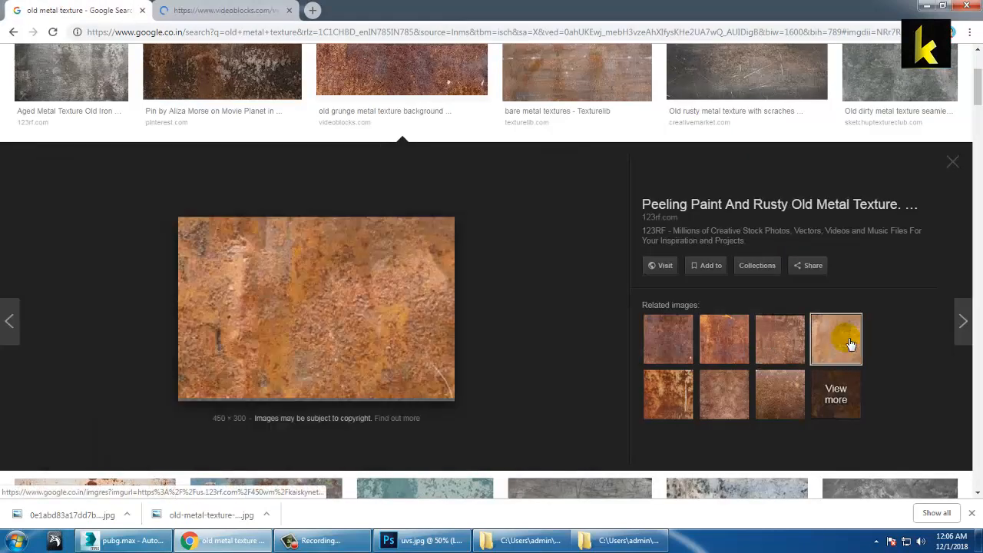
{"action": "left_click", "coordinate": [219, 9]}
{"action": "left_click", "coordinate": [70, 10]}
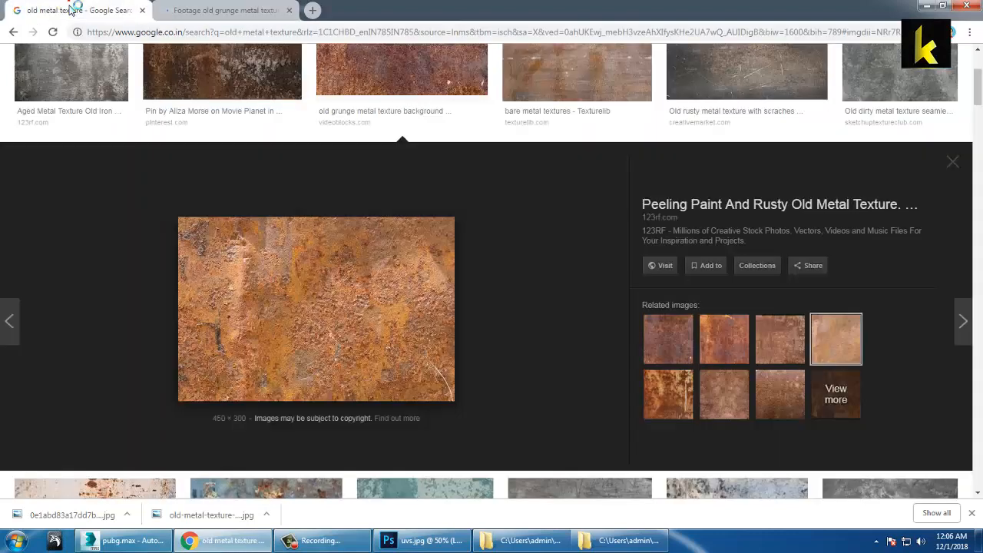
{"action": "left_click", "coordinate": [660, 337]}
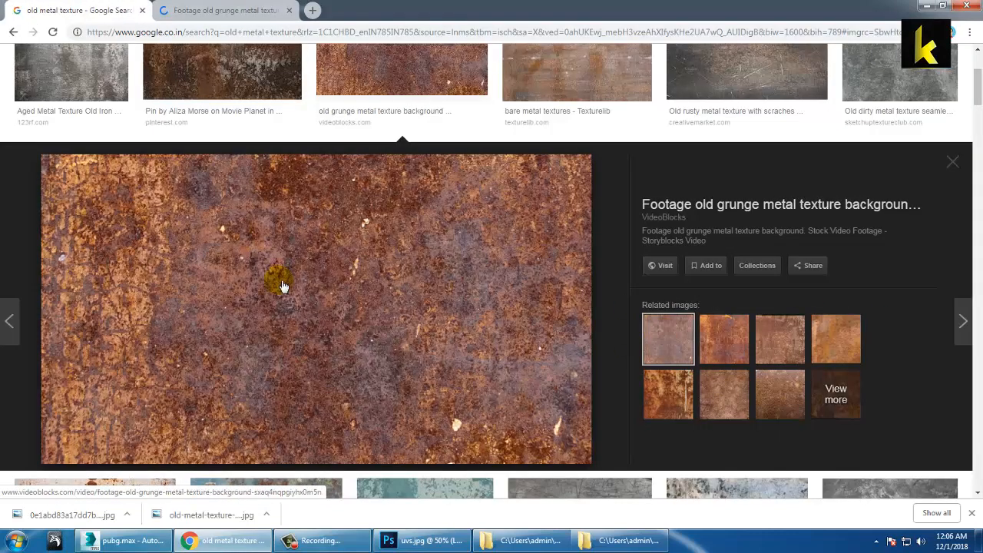
Step: Save the rust image into the met folder and drag the saved file into Photoshop
{"action": "right_click", "coordinate": [244, 264]}
{"action": "left_click", "coordinate": [302, 374]}
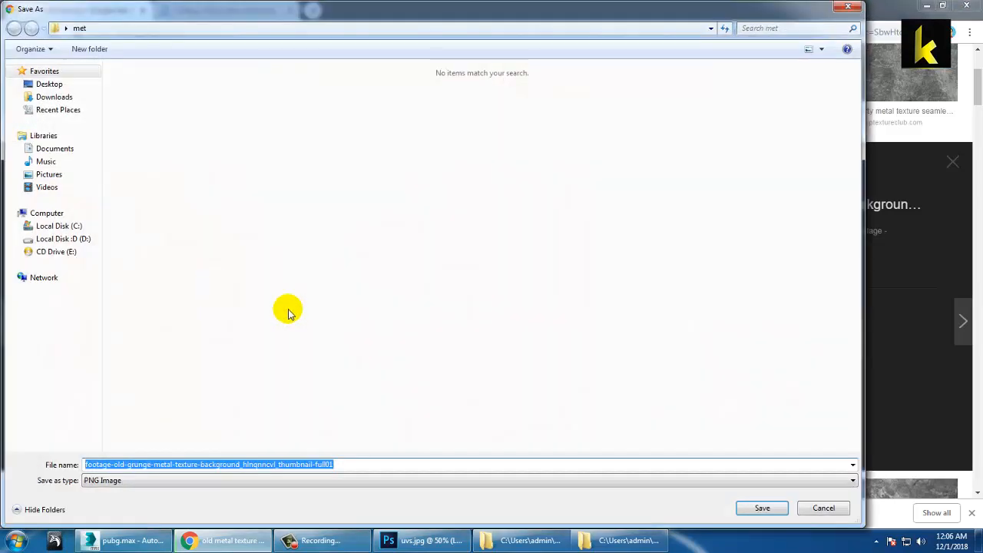
{"action": "left_click", "coordinate": [745, 507]}
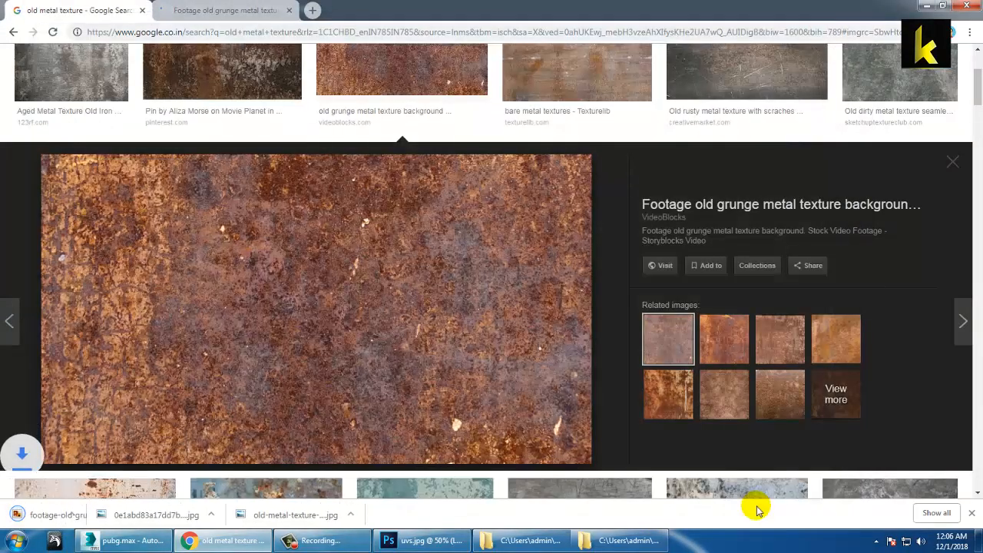
{"action": "left_click", "coordinate": [126, 514]}
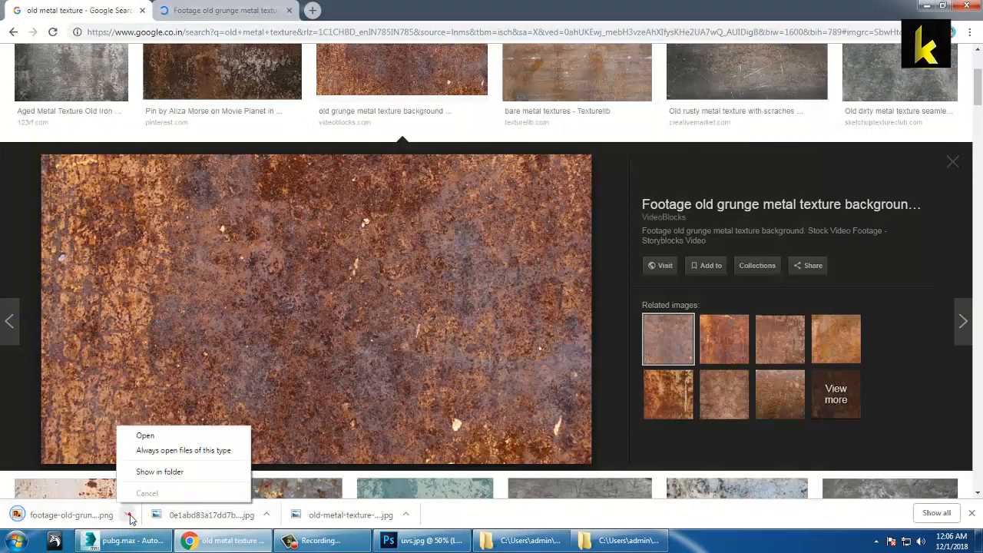
{"action": "left_click", "coordinate": [165, 470]}
{"action": "left_click_drag", "start_coordinate": [355, 219], "coordinate": [928, 42]}
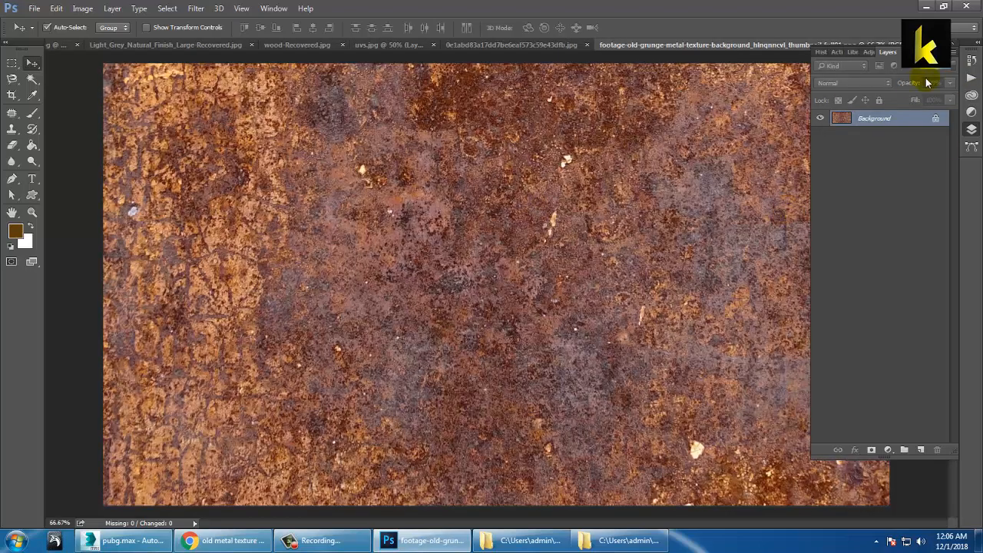
Step: Convert the rust Background to Layer 0 and crop away the left side, keeping the right-hand square
{"action": "double_click", "coordinate": [891, 118]}
{"action": "left_click", "coordinate": [600, 173]}
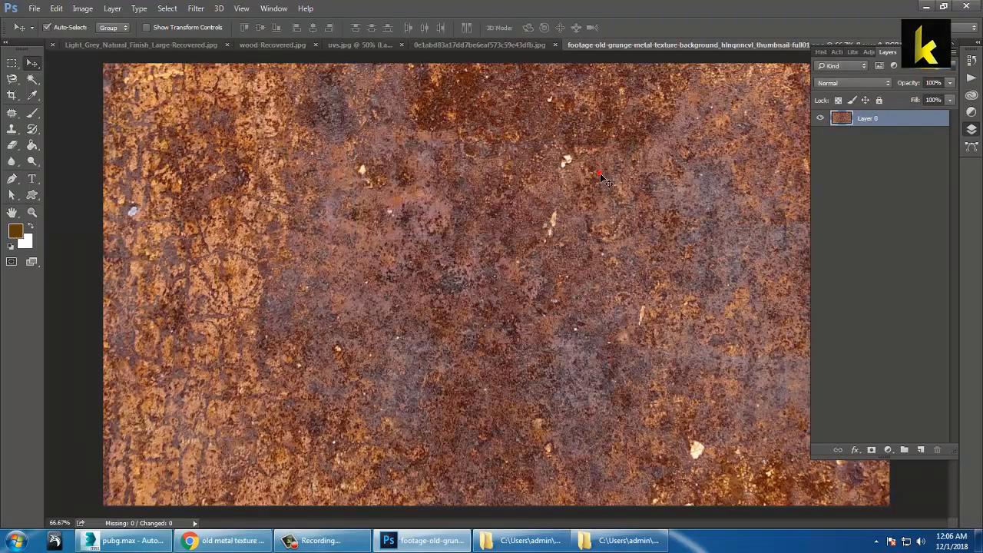
{"action": "key", "text": "ctrl+minus"}
{"action": "key", "text": "ctrl+minus"}
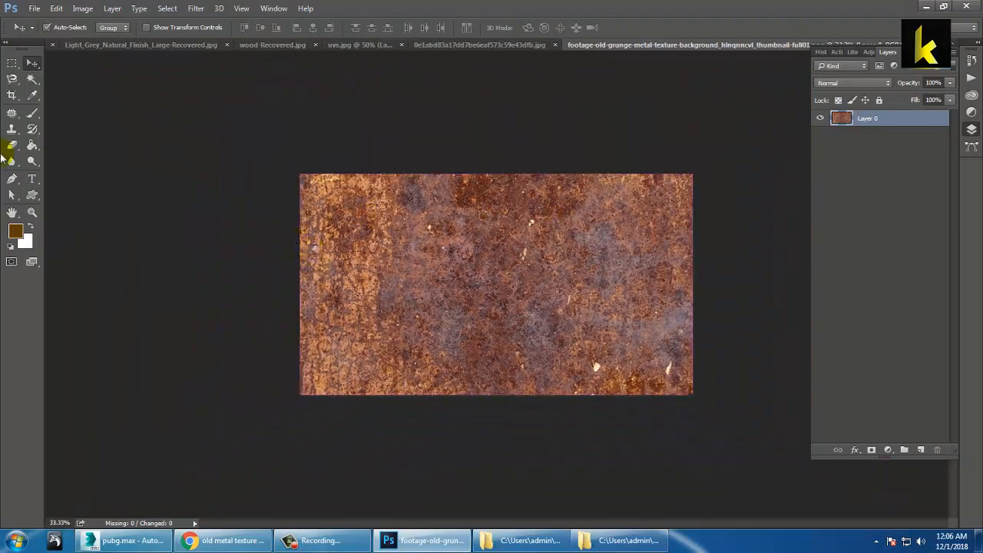
{"action": "left_click", "coordinate": [11, 95]}
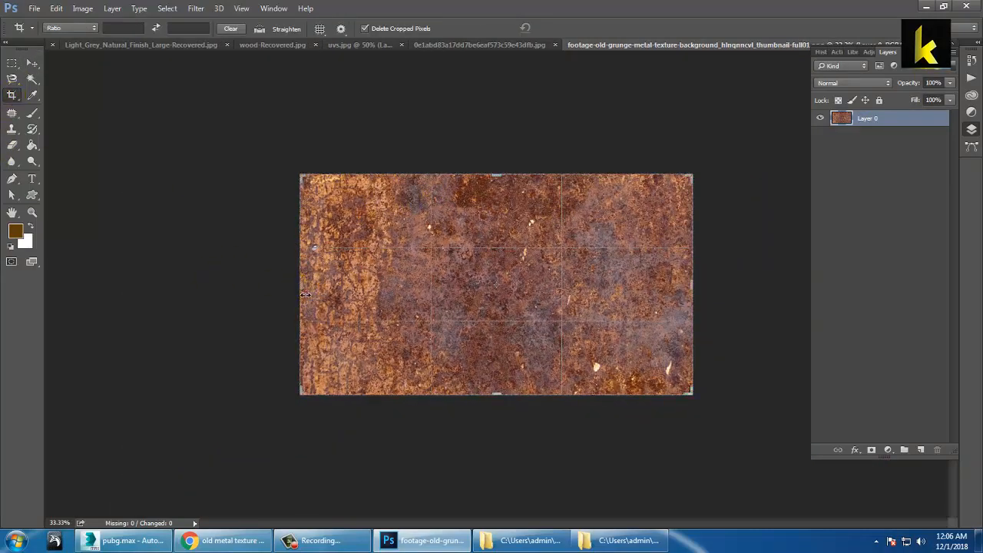
{"action": "left_click_drag", "start_coordinate": [304, 294], "coordinate": [371, 291]}
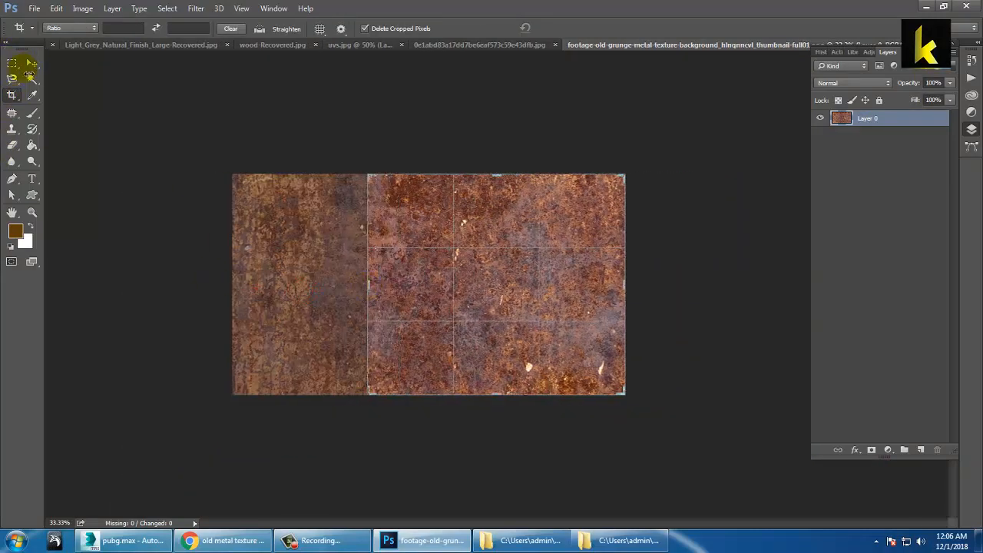
{"action": "left_click", "coordinate": [31, 63]}
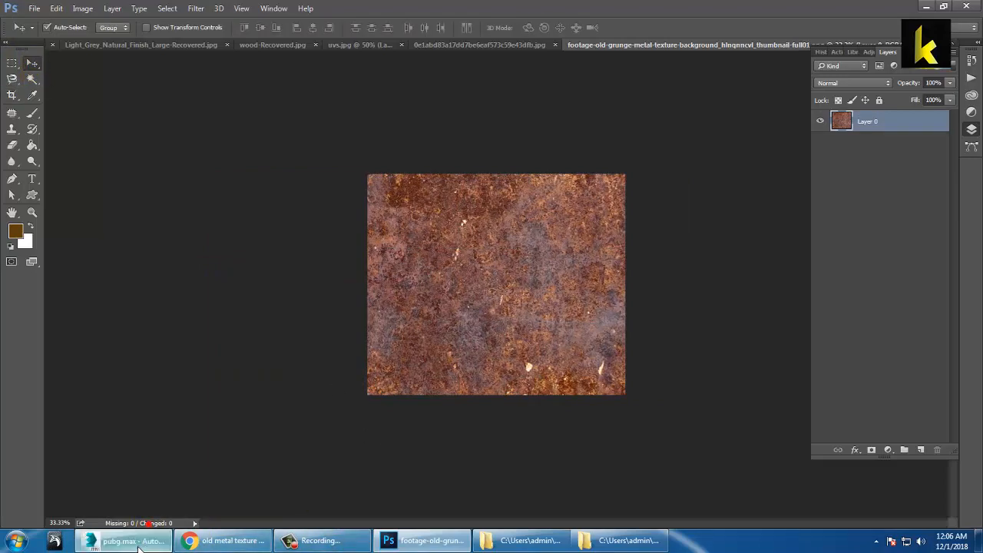
Step: Save the helmet scene in 3ds Max, then start dragging the rust layer into another document
{"action": "left_click", "coordinate": [134, 541]}
{"action": "left_click", "coordinate": [12, 13]}
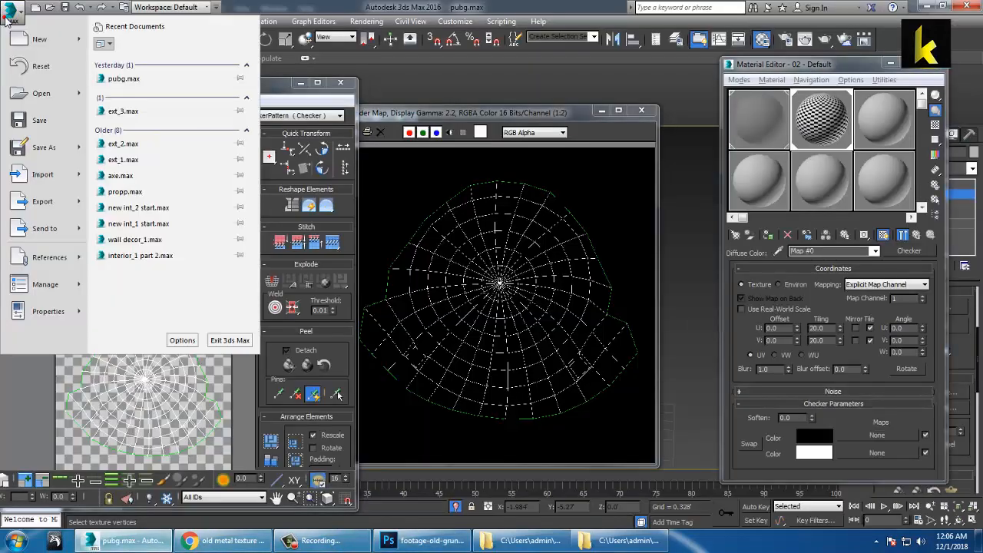
{"action": "left_click", "coordinate": [38, 123]}
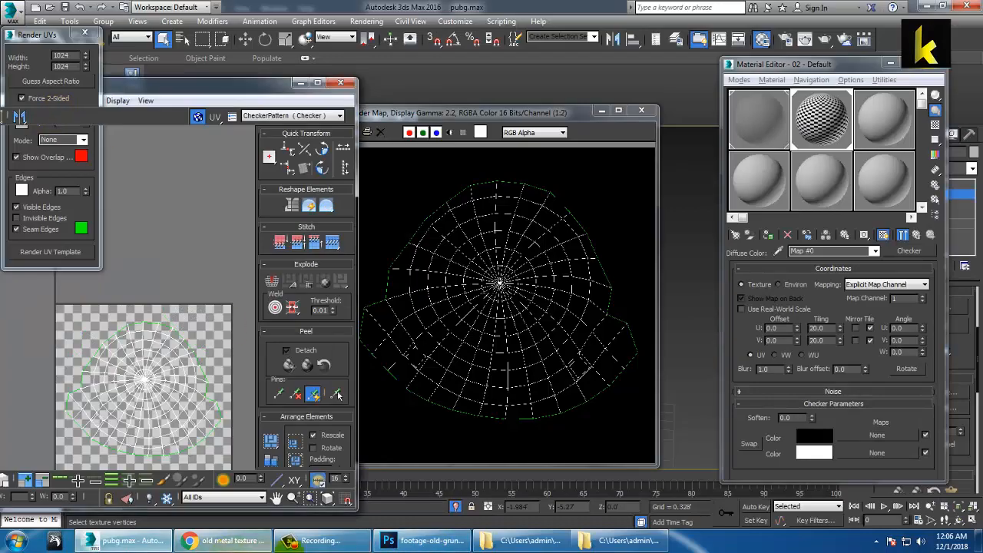
{"action": "left_click", "coordinate": [422, 540]}
{"action": "mouse_move", "coordinate": [512, 343]}
{"action": "left_mouse_down"}
{"action": "mouse_move", "coordinate": [407, 201]}
{"action": "mouse_move", "coordinate": [389, 46]}
{"action": "mouse_move", "coordinate": [451, 51]}
{"action": "mouse_move", "coordinate": [507, 350]}
{"action": "left_mouse_up"}
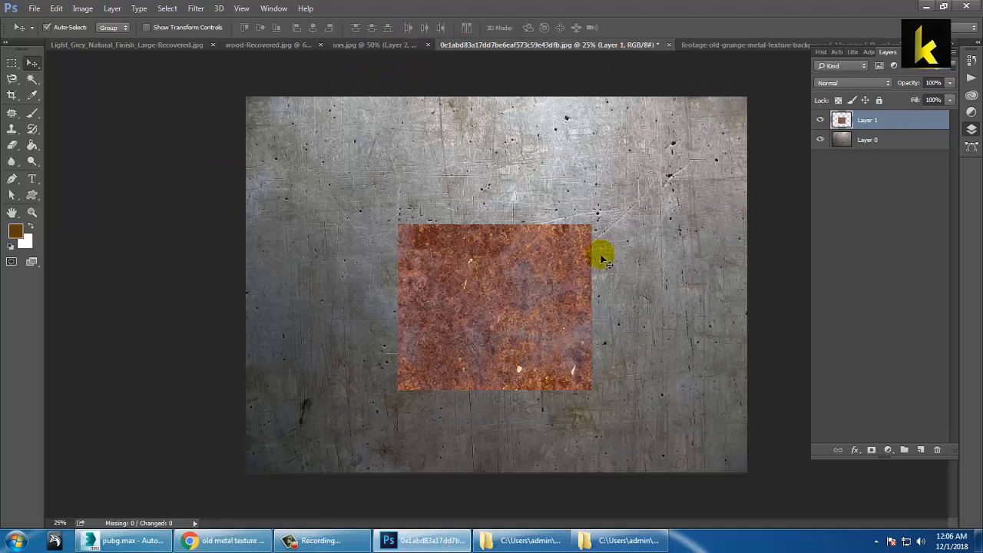
Step: Drop the rust texture into uvs.jpg as Layer 3, briefly fading Layer 2 to check the wireframe
{"action": "left_click_drag", "start_coordinate": [503, 289], "coordinate": [535, 245]}
{"action": "left_click_drag", "start_coordinate": [363, 59], "coordinate": [567, 314]}
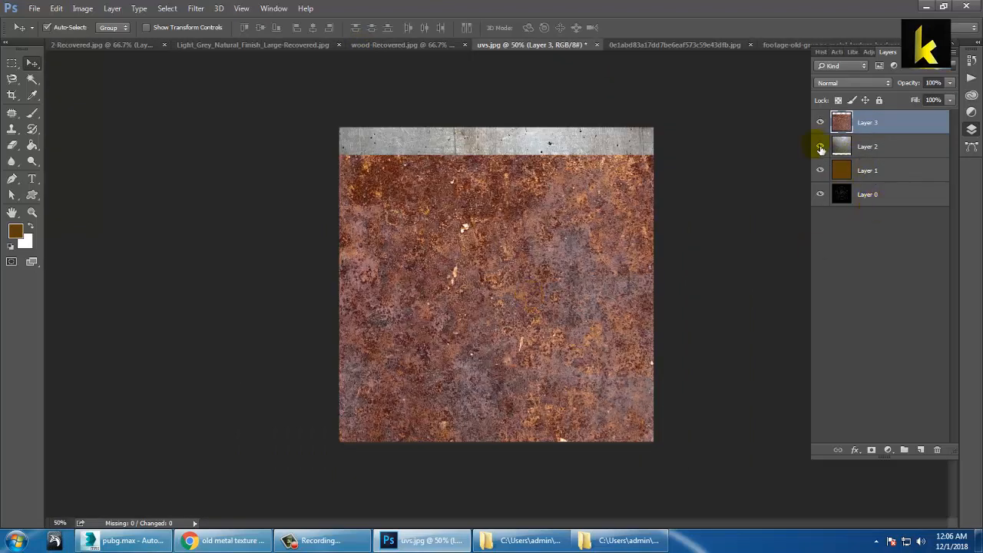
{"action": "left_click", "coordinate": [849, 147]}
{"action": "left_click", "coordinate": [820, 122]}
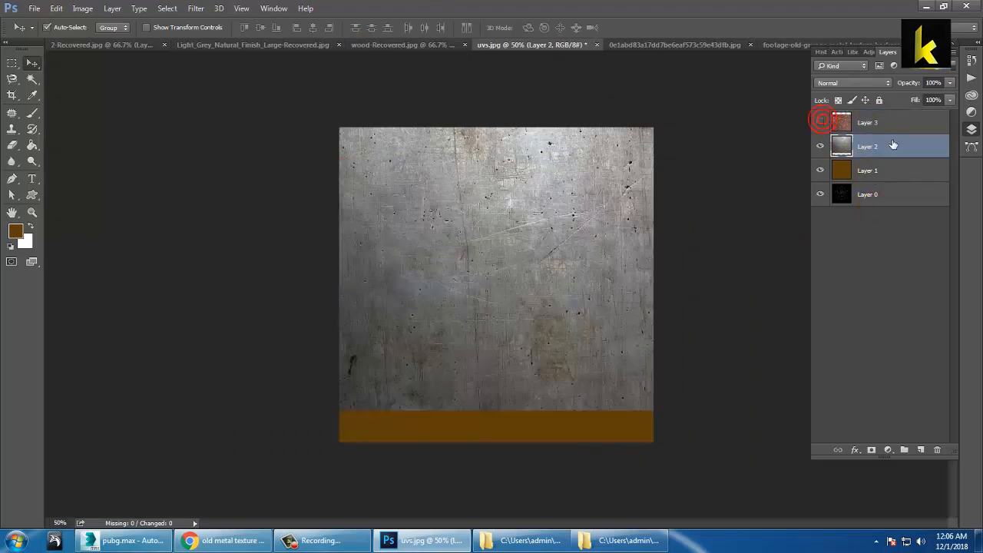
{"action": "left_click", "coordinate": [949, 83]}
{"action": "left_click_drag", "start_coordinate": [949, 96], "coordinate": [908, 96]}
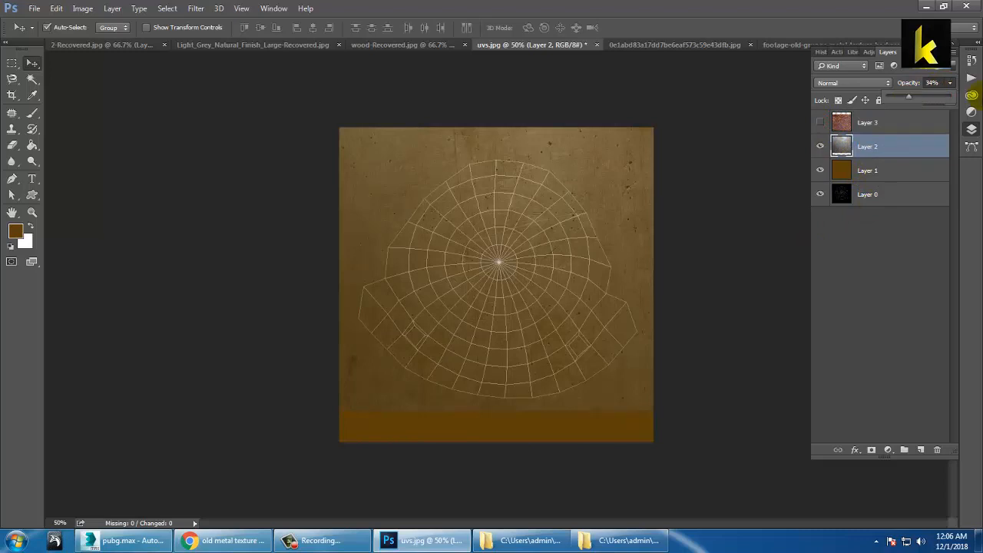
{"action": "left_click_drag", "start_coordinate": [908, 97], "coordinate": [967, 106]}
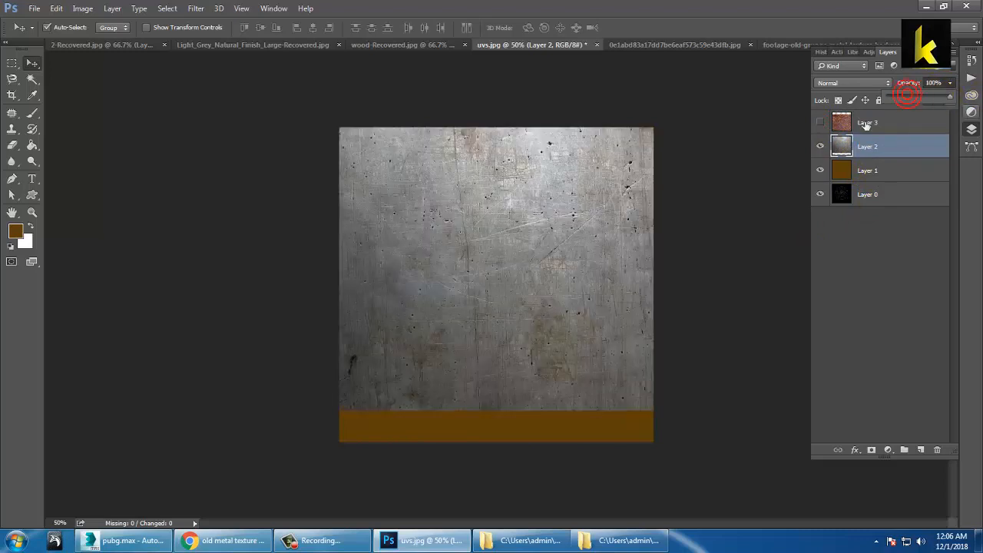
{"action": "left_click", "coordinate": [877, 129]}
{"action": "left_click", "coordinate": [883, 129]}
{"action": "left_click", "coordinate": [820, 124]}
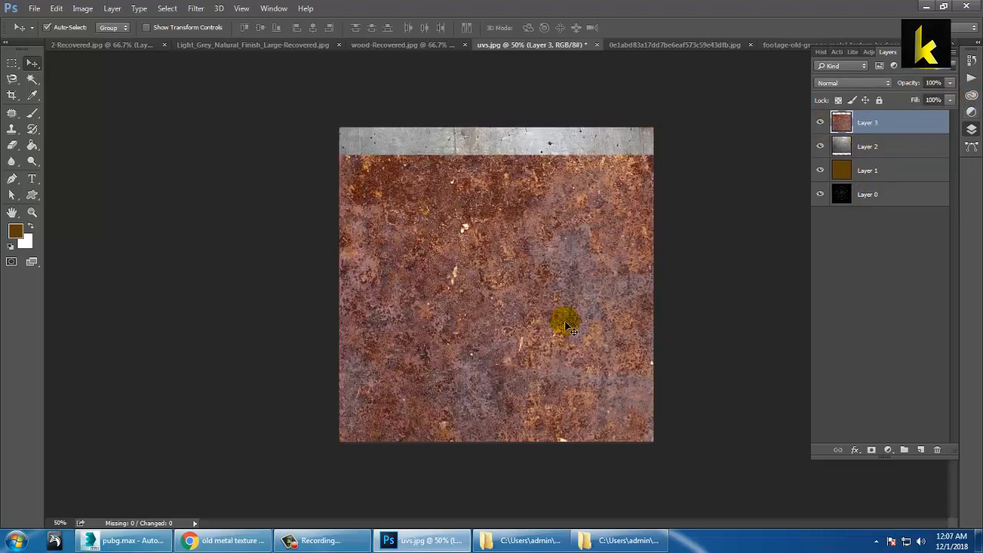
Step: Scale the rust layer to about 61%, raise it, then enlarge it to about 125%
{"action": "key", "text": "ctrl+t"}
{"action": "left_click_drag", "start_coordinate": [709, 158], "coordinate": [647, 235]}
{"action": "left_click_drag", "start_coordinate": [537, 320], "coordinate": [542, 238]}
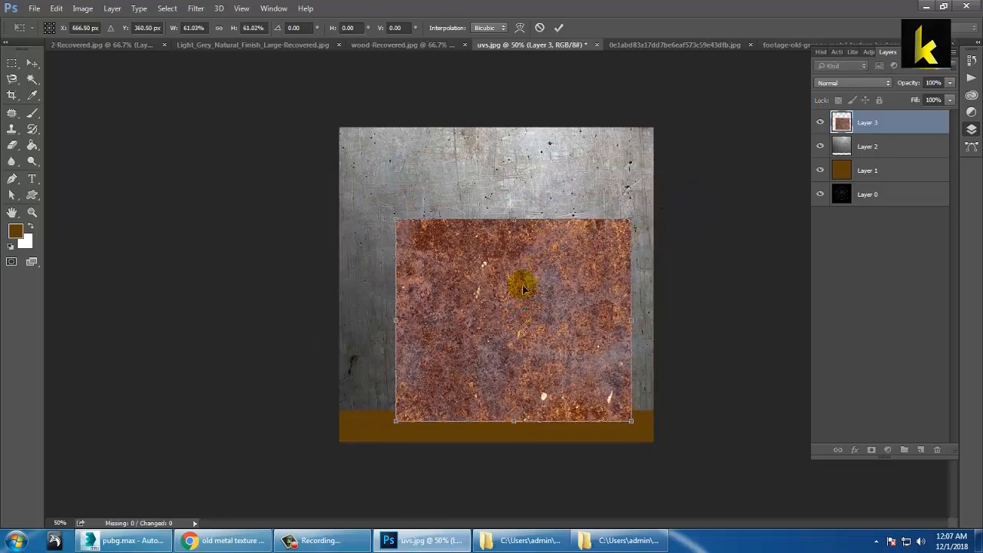
{"action": "key", "text": "Return"}
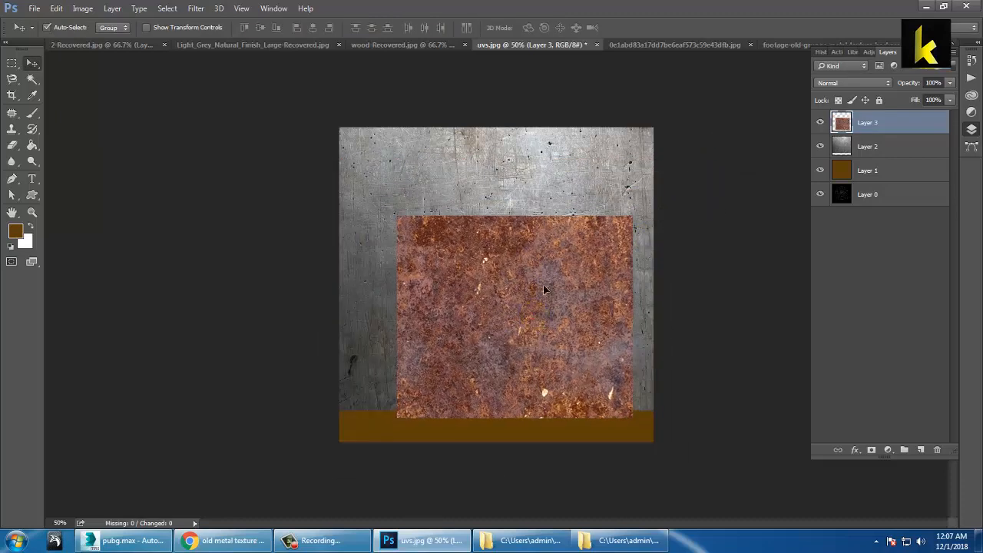
{"action": "left_click_drag", "start_coordinate": [531, 312], "coordinate": [540, 267]}
{"action": "key", "text": "ctrl+r"}
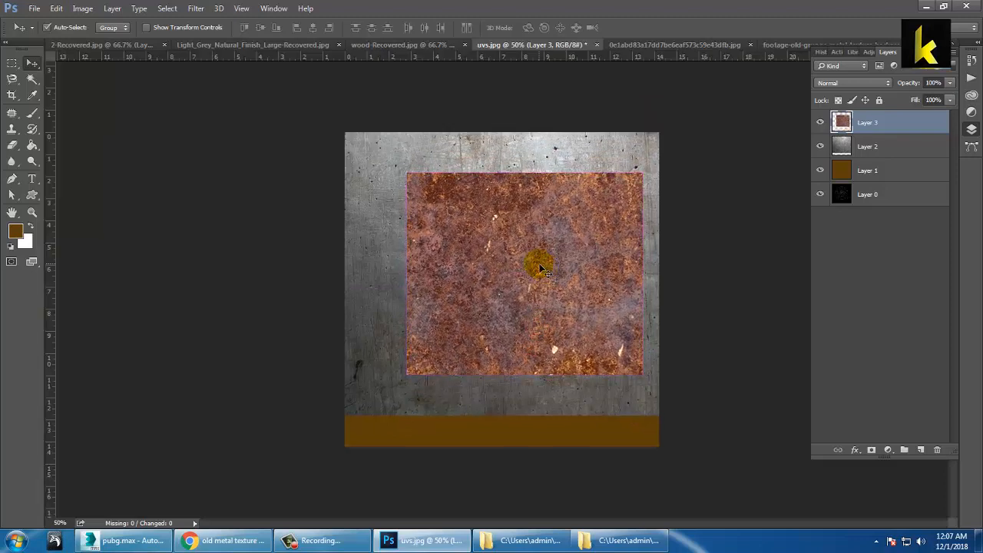
{"action": "key", "text": "ctrl+t"}
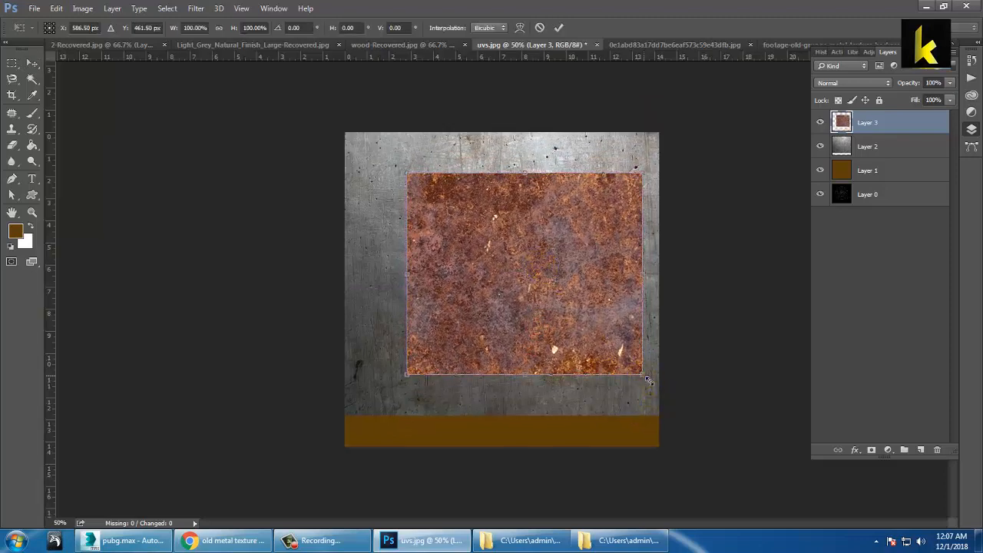
{"action": "left_click_drag", "start_coordinate": [647, 379], "coordinate": [676, 410], "text": "alt+shift"}
{"action": "key", "text": "Return"}
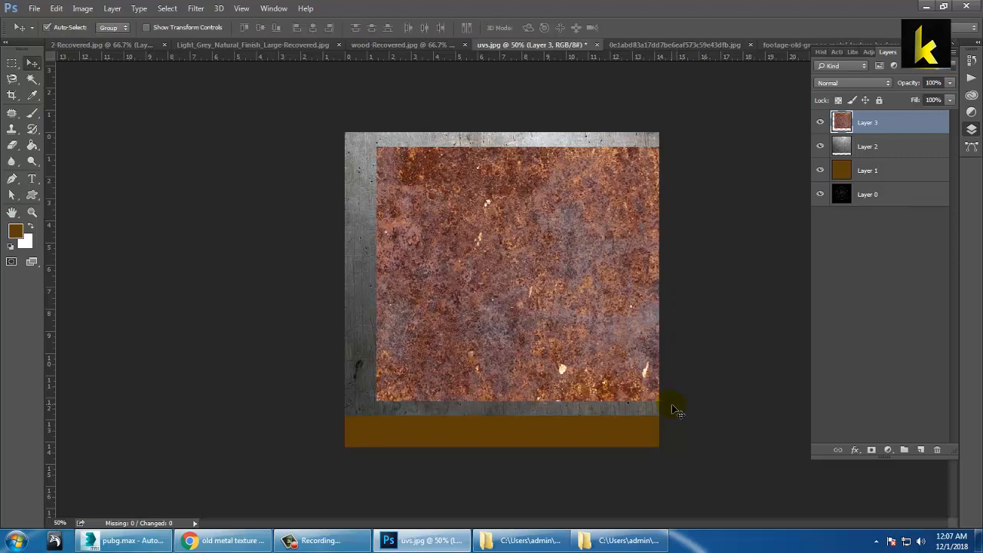
Step: Add a layer mask to the rust layer and set up a large, soft brush
{"action": "left_click", "coordinate": [880, 452]}
{"action": "left_click", "coordinate": [874, 124]}
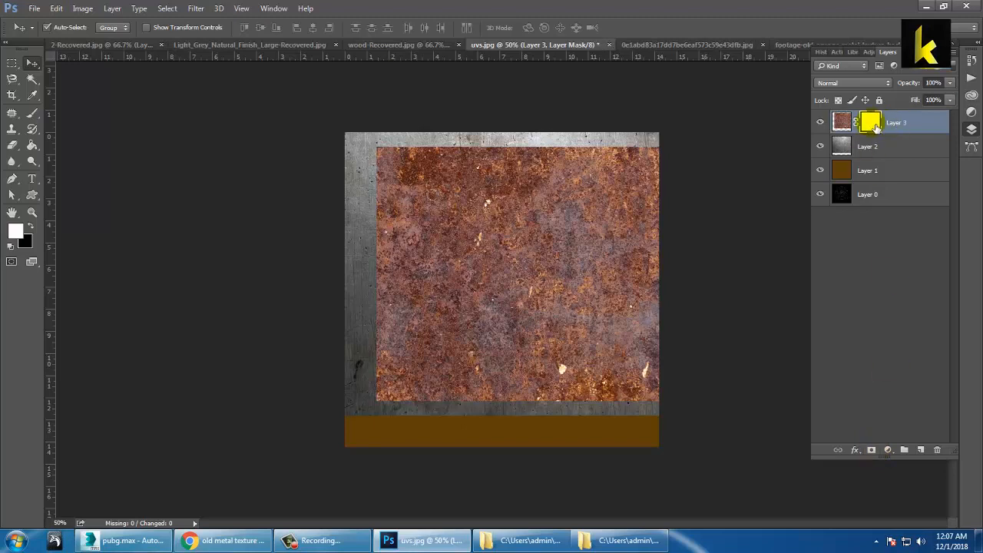
{"action": "left_click", "coordinate": [31, 115]}
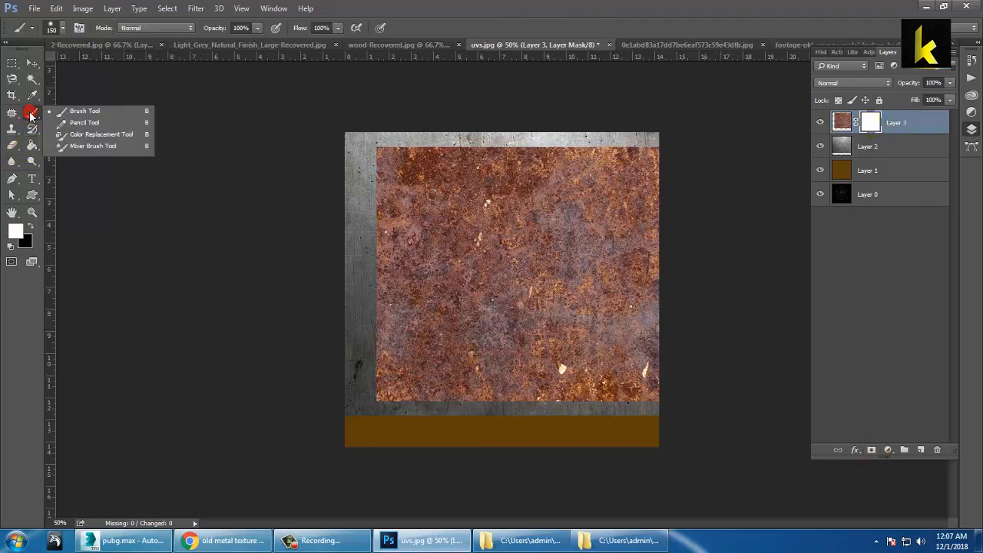
{"action": "left_click", "coordinate": [71, 114]}
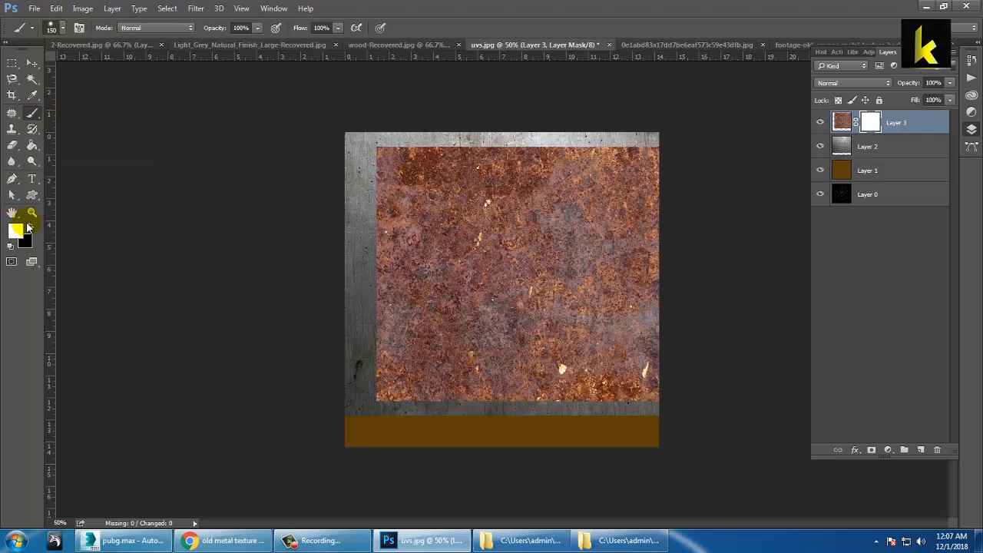
{"action": "key", "text": "bracketright"}
{"action": "key", "text": "bracketright"}
{"action": "key", "text": "bracketright"}
{"action": "key", "text": "bracketright"}
{"action": "key", "text": "bracketright"}
{"action": "key", "text": "bracketright"}
{"action": "key", "text": "bracketright"}
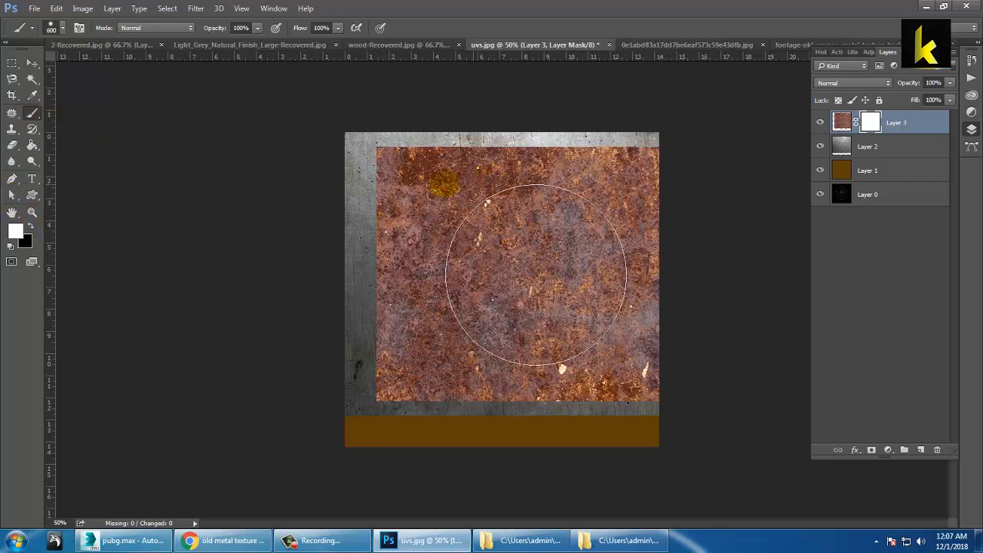
{"action": "left_click", "coordinate": [59, 29]}
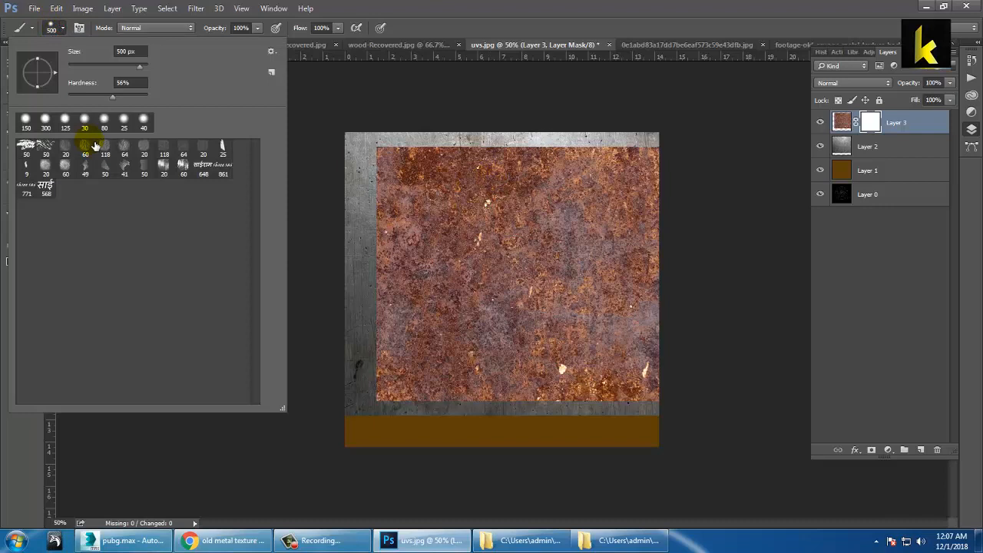
{"action": "left_click", "coordinate": [103, 93]}
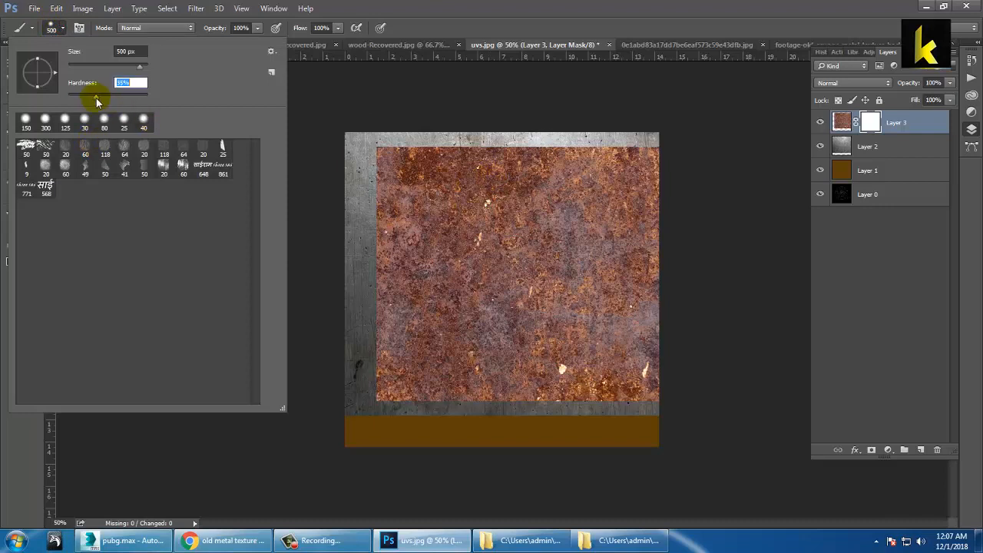
{"action": "left_click", "coordinate": [226, 478]}
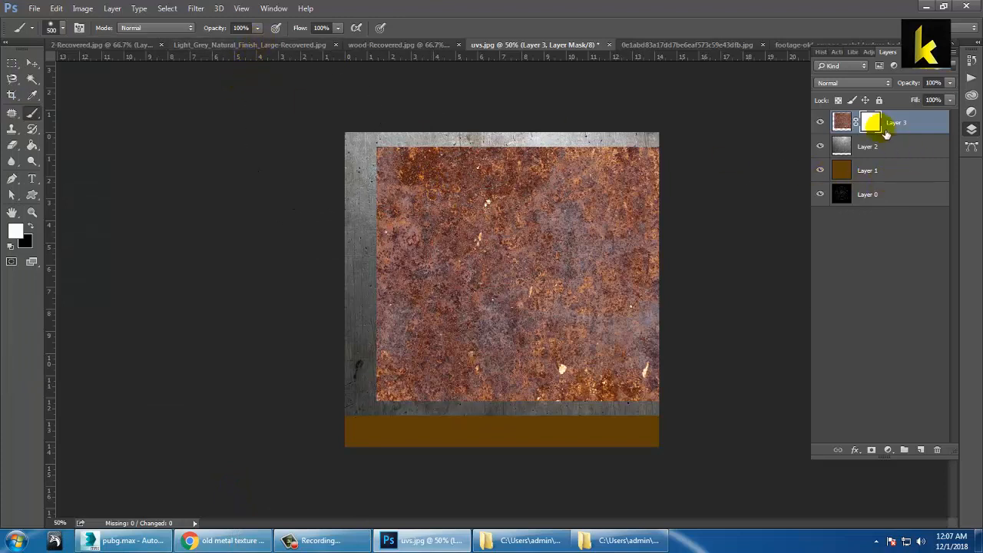
Step: Move the rust to the left and paint black in the mask to fade its right and lower edges
{"action": "left_click", "coordinate": [28, 223]}
{"action": "mouse_move", "coordinate": [415, 253]}
{"action": "left_mouse_down"}
{"action": "mouse_move", "coordinate": [460, 199]}
{"action": "mouse_move", "coordinate": [566, 123]}
{"action": "mouse_move", "coordinate": [700, 172]}
{"action": "mouse_move", "coordinate": [778, 383]}
{"action": "mouse_move", "coordinate": [520, 493]}
{"action": "mouse_move", "coordinate": [358, 307]}
{"action": "mouse_move", "coordinate": [388, 415]}
{"action": "mouse_move", "coordinate": [467, 417]}
{"action": "mouse_move", "coordinate": [575, 505]}
{"action": "left_mouse_up"}
{"action": "key", "text": "ctrl+z"}
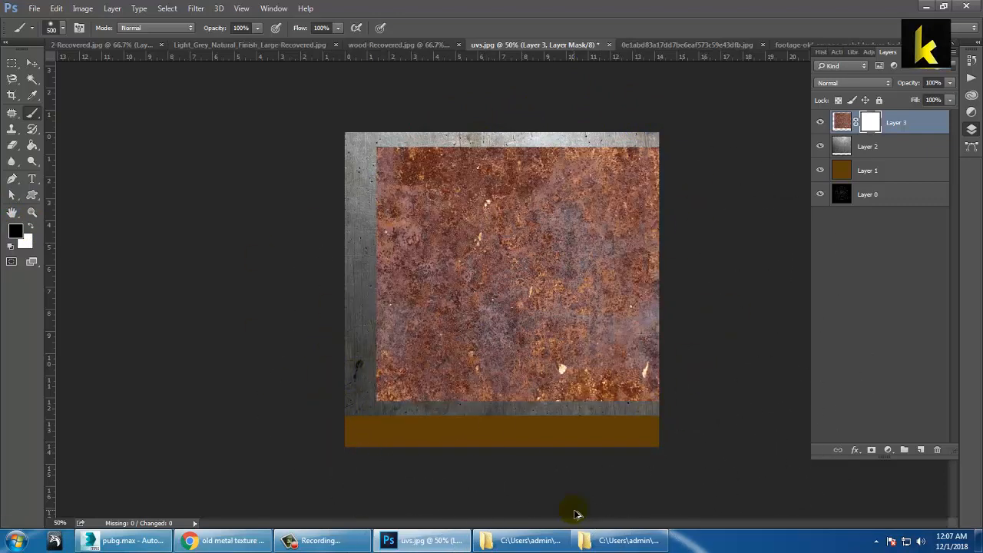
{"action": "left_click", "coordinate": [32, 62]}
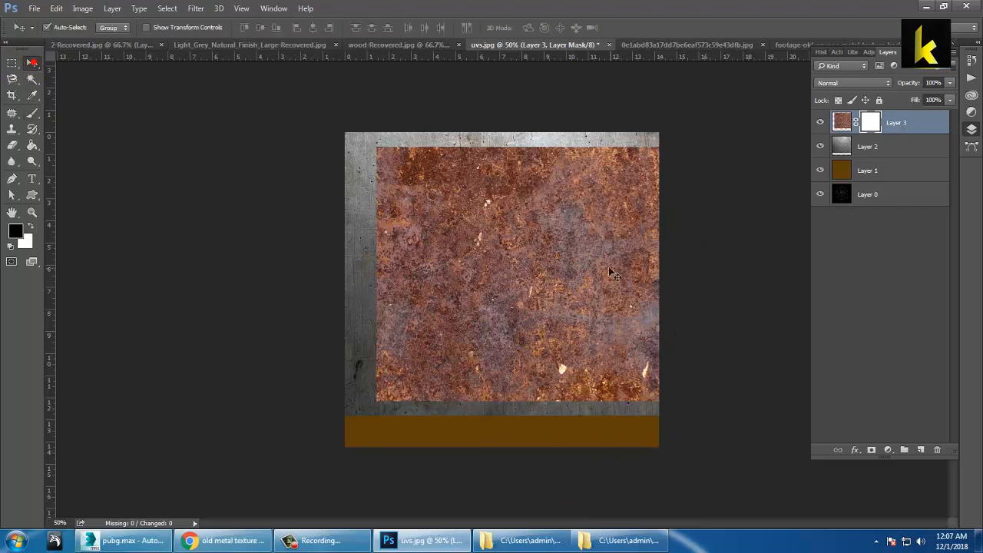
{"action": "left_click_drag", "start_coordinate": [551, 260], "coordinate": [415, 261]}
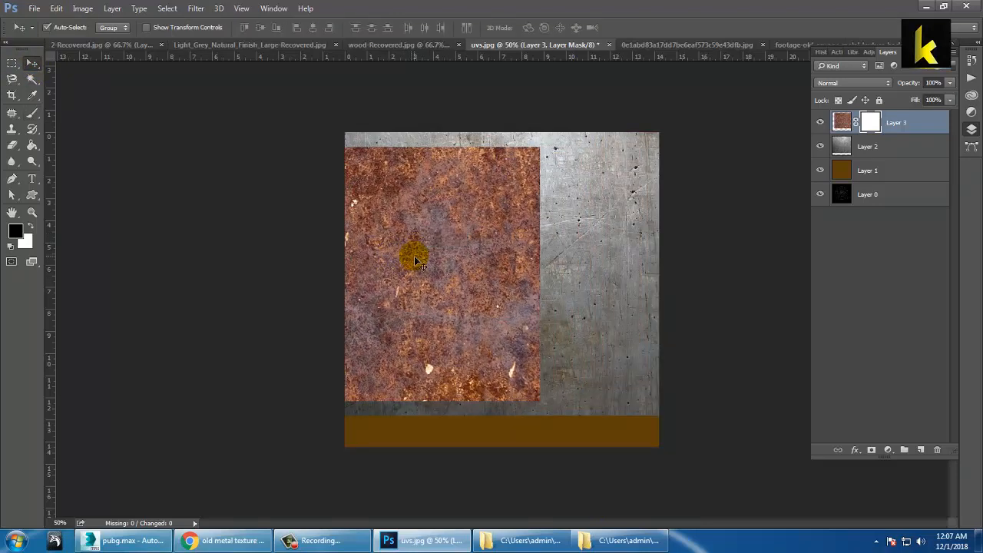
{"action": "left_click", "coordinate": [32, 112]}
{"action": "mouse_move", "coordinate": [658, 186]}
{"action": "left_mouse_down"}
{"action": "mouse_move", "coordinate": [453, 149]}
{"action": "mouse_move", "coordinate": [581, 145]}
{"action": "mouse_move", "coordinate": [658, 206]}
{"action": "mouse_move", "coordinate": [682, 307]}
{"action": "mouse_move", "coordinate": [678, 474]}
{"action": "mouse_move", "coordinate": [507, 505]}
{"action": "mouse_move", "coordinate": [418, 503]}
{"action": "left_mouse_up"}
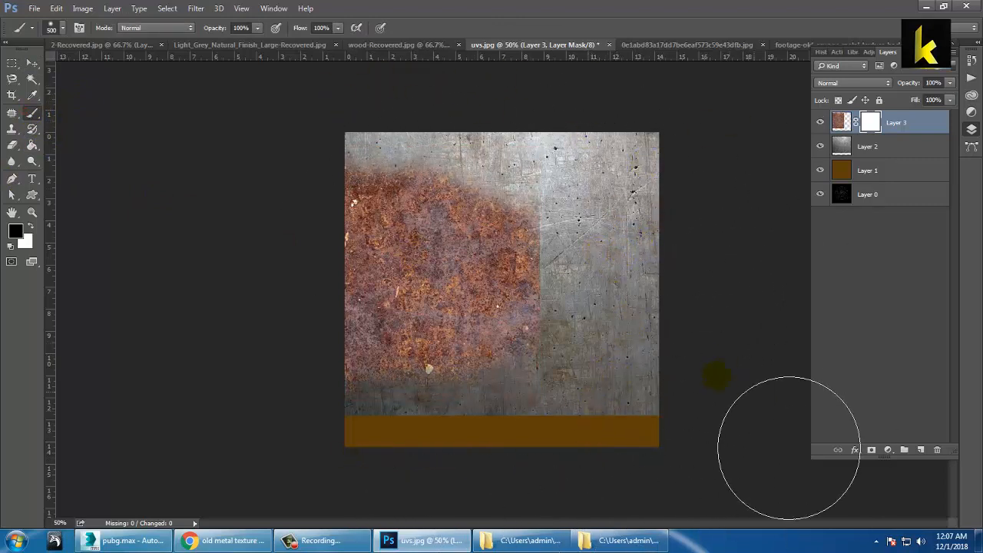
{"action": "mouse_move", "coordinate": [716, 375]}
{"action": "left_mouse_down"}
{"action": "mouse_move", "coordinate": [591, 285]}
{"action": "mouse_move", "coordinate": [575, 210]}
{"action": "mouse_move", "coordinate": [566, 330]}
{"action": "mouse_move", "coordinate": [374, 459]}
{"action": "left_mouse_up"}
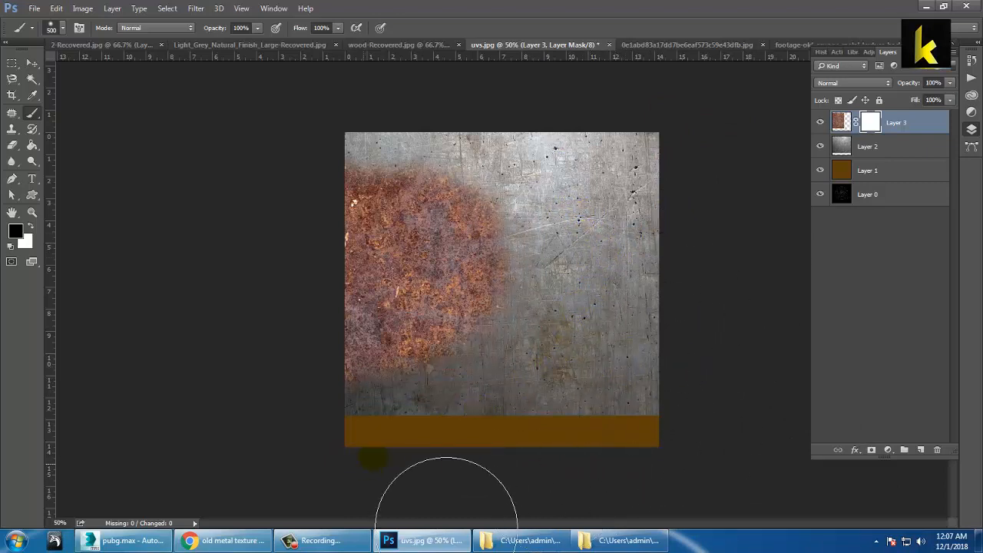
Step: Set the rust Layer 3's blend mode to Soft Light
{"action": "left_click", "coordinate": [841, 122]}
{"action": "left_click", "coordinate": [845, 83]}
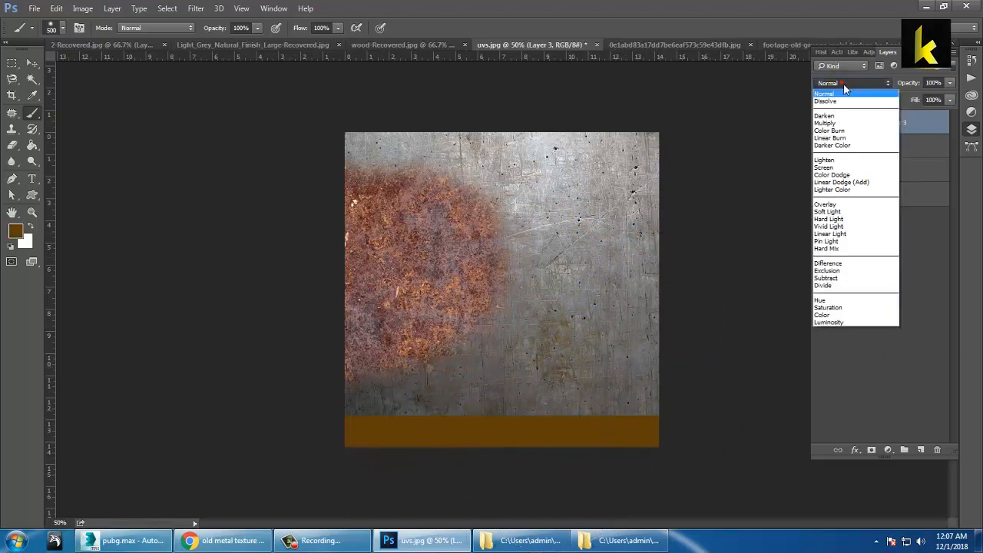
{"action": "left_click", "coordinate": [847, 101]}
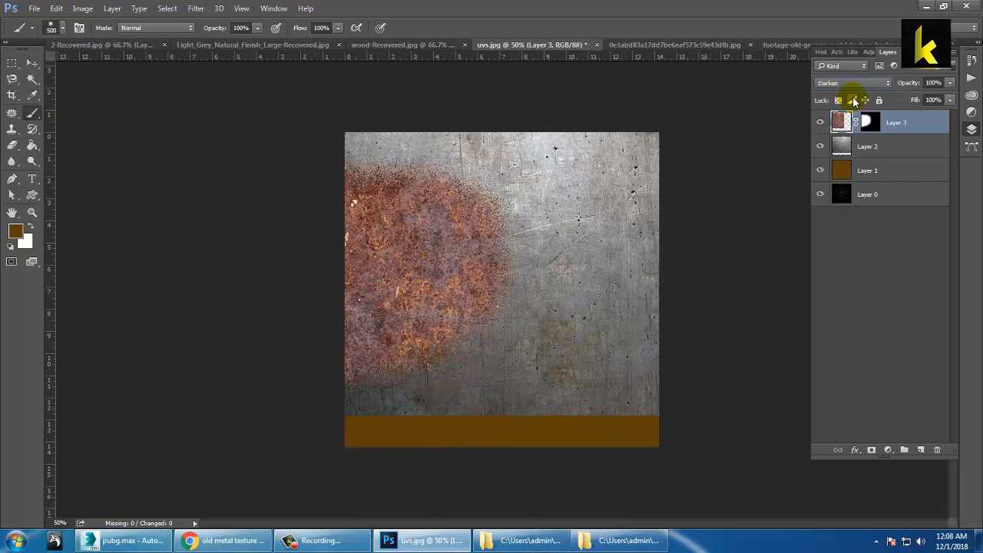
{"action": "key", "text": "Down"}
{"action": "key", "text": "Down"}
{"action": "key", "text": "Down"}
{"action": "key", "text": "Down"}
{"action": "key", "text": "Down"}
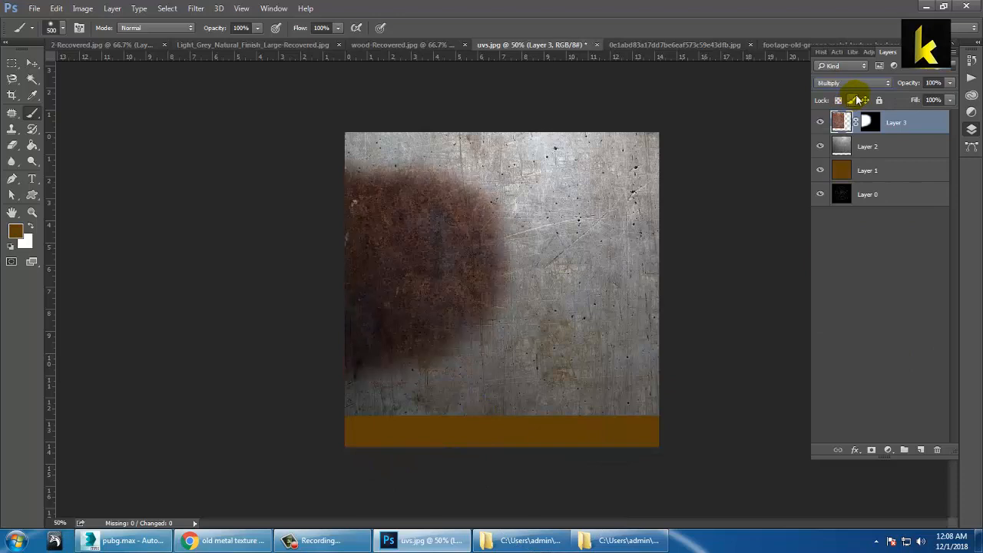
{"action": "key", "text": "Down"}
{"action": "key", "text": "Down"}
{"action": "key", "text": "Down"}
{"action": "key", "text": "Down"}
{"action": "key", "text": "Down"}
{"action": "key", "text": "Down"}
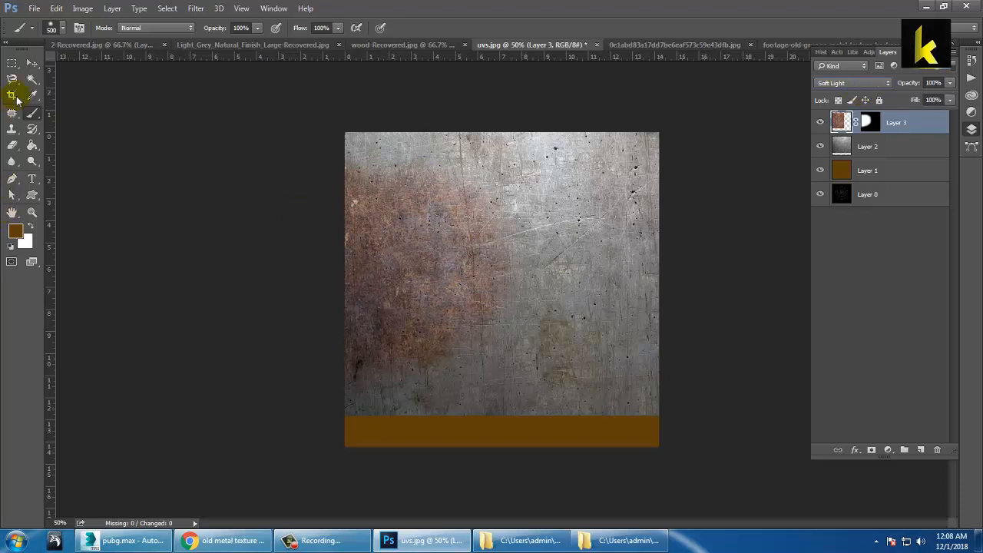
{"action": "left_click", "coordinate": [32, 65]}
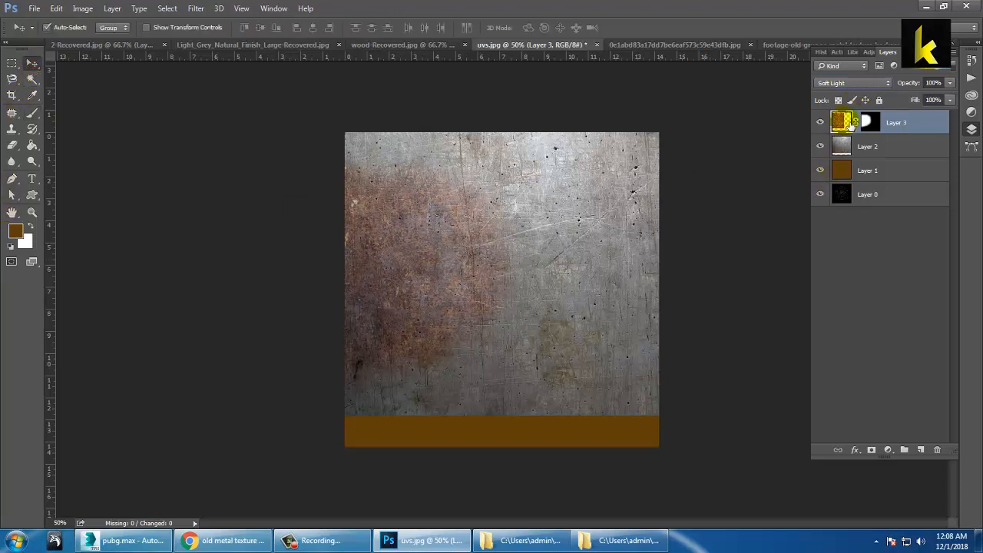
Step: Duplicate the rust as Layer 3 copy, move it right and flip it horizontally
{"action": "right_click", "coordinate": [902, 119]}
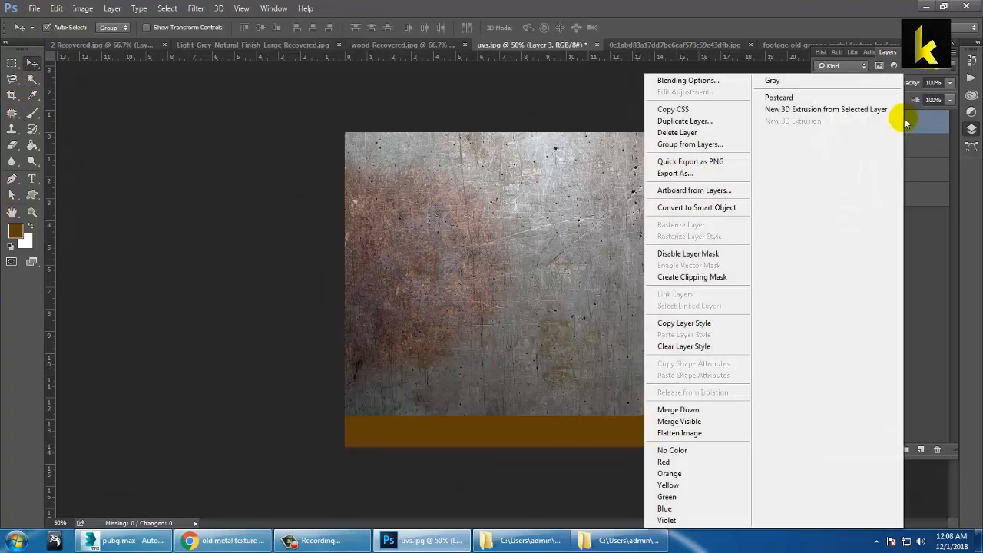
{"action": "left_click", "coordinate": [651, 120]}
{"action": "left_click", "coordinate": [607, 161]}
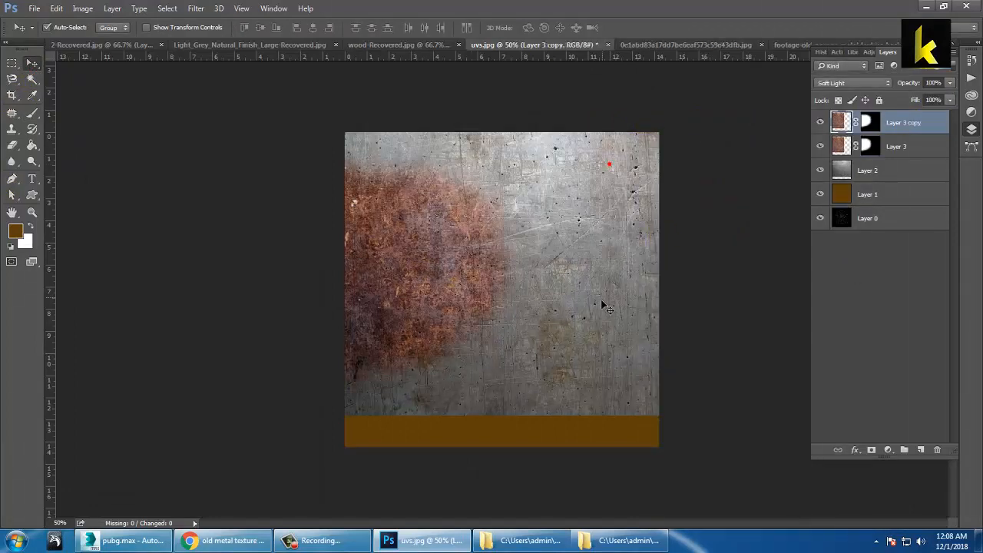
{"action": "left_click_drag", "start_coordinate": [426, 282], "coordinate": [629, 291]}
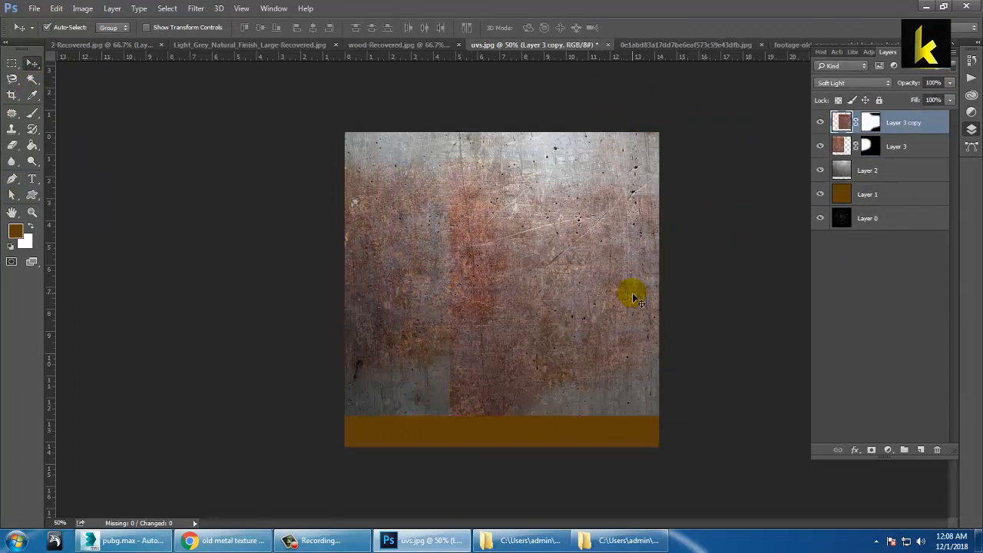
{"action": "key", "text": "ctrl+t"}
{"action": "right_click", "coordinate": [555, 281]}
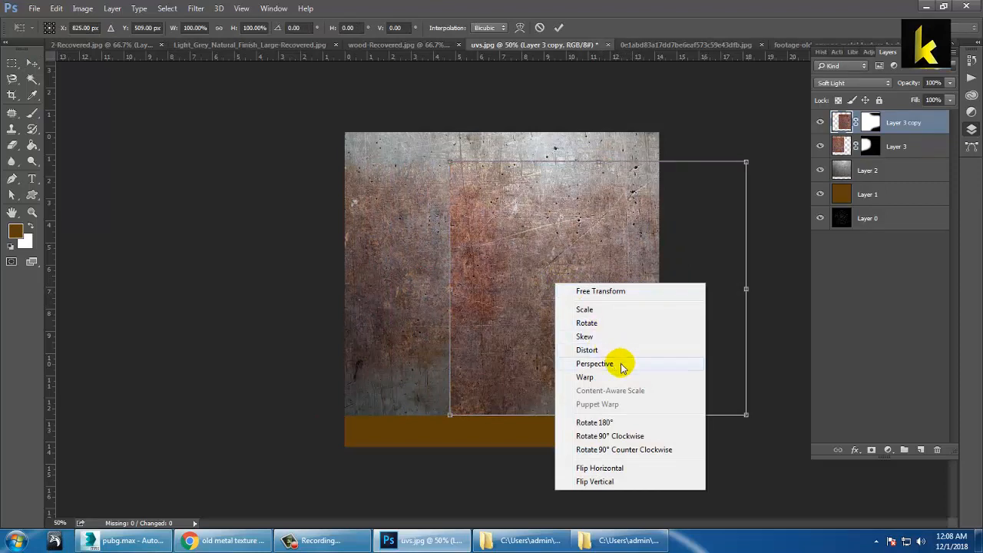
{"action": "left_click", "coordinate": [636, 468]}
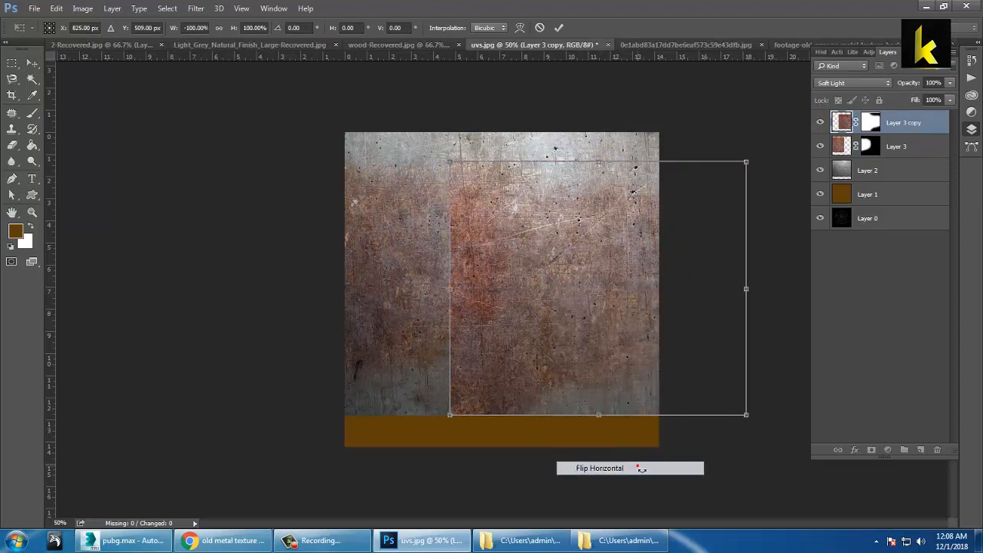
{"action": "left_click_drag", "start_coordinate": [561, 321], "coordinate": [631, 310]}
{"action": "key", "text": "Return"}
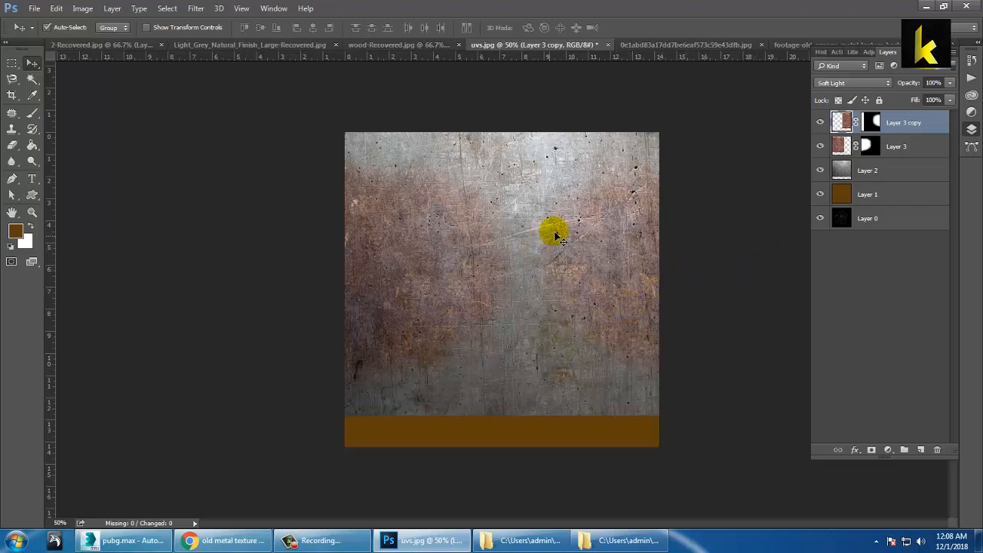
Step: Set the original rust Layer 3 to 92% opacity, with Layer 3 copy at 72%
{"action": "left_click", "coordinate": [950, 83]}
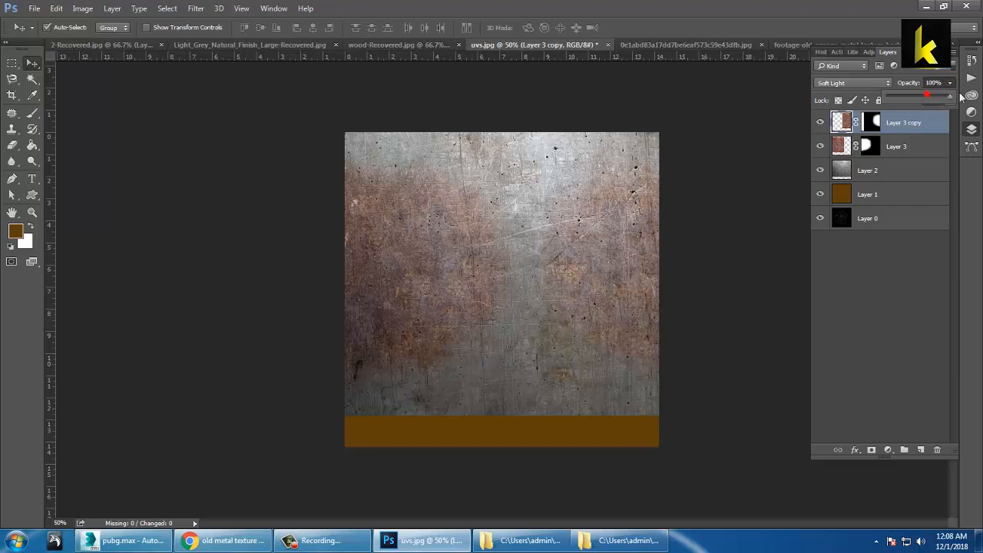
{"action": "left_click", "coordinate": [846, 101]}
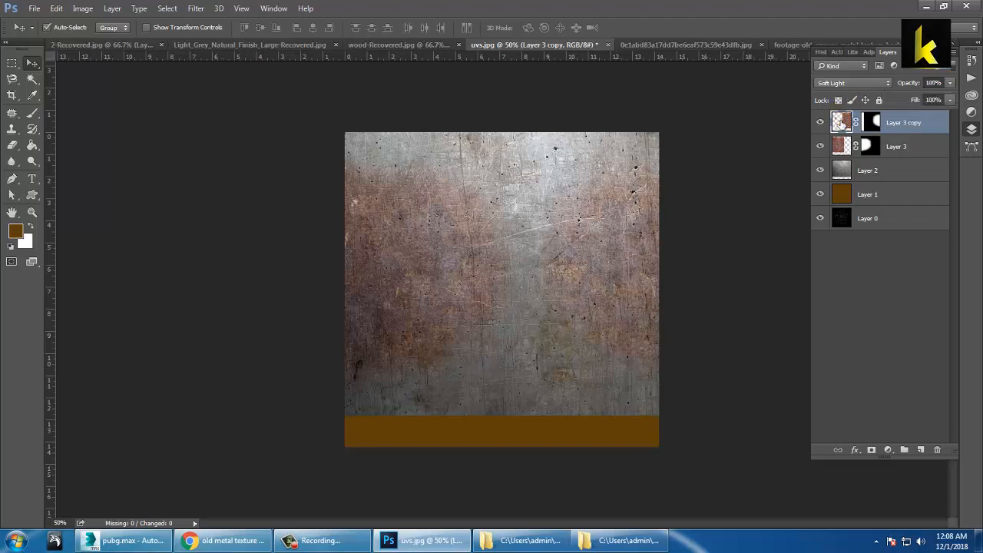
{"action": "left_click", "coordinate": [949, 84]}
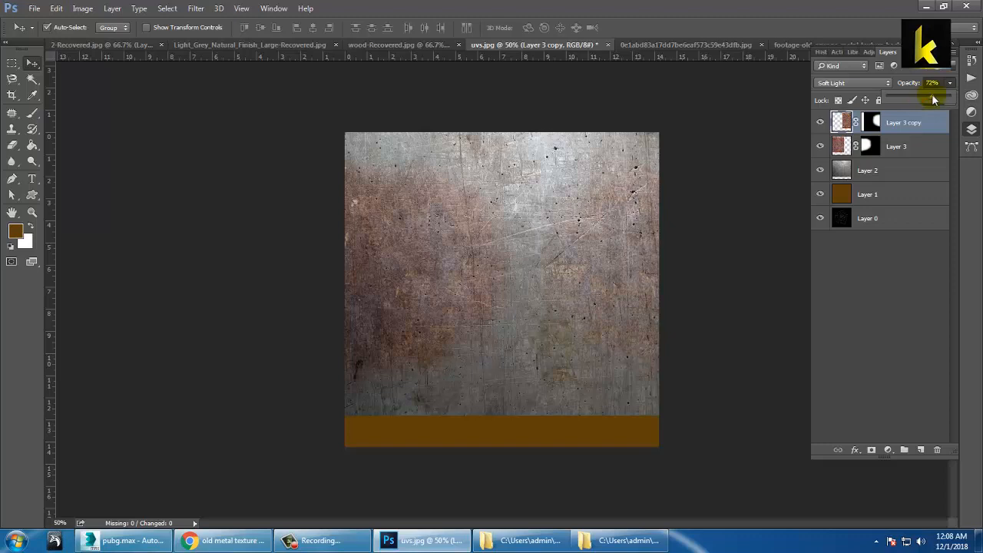
{"action": "left_click", "coordinate": [849, 149]}
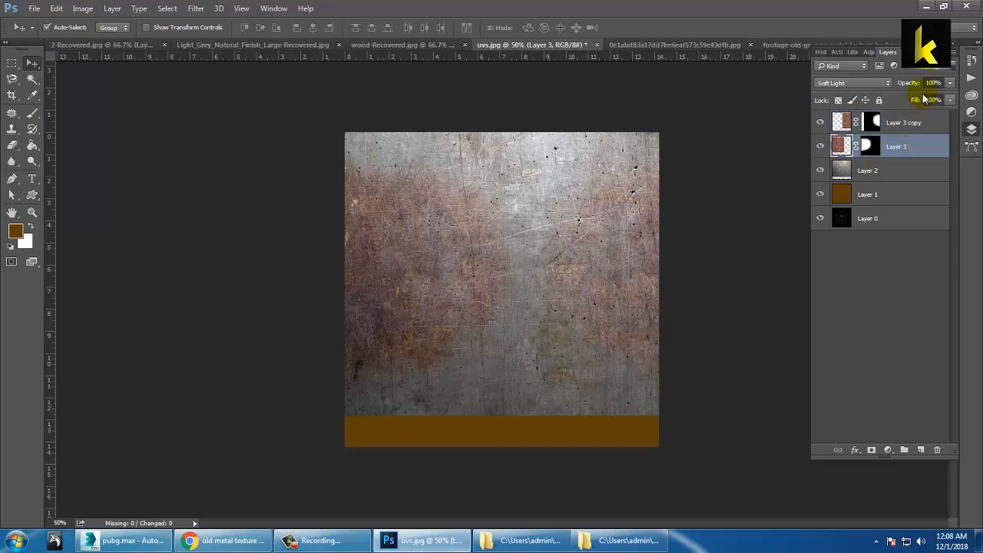
{"action": "left_click", "coordinate": [846, 126]}
{"action": "left_click", "coordinate": [844, 152]}
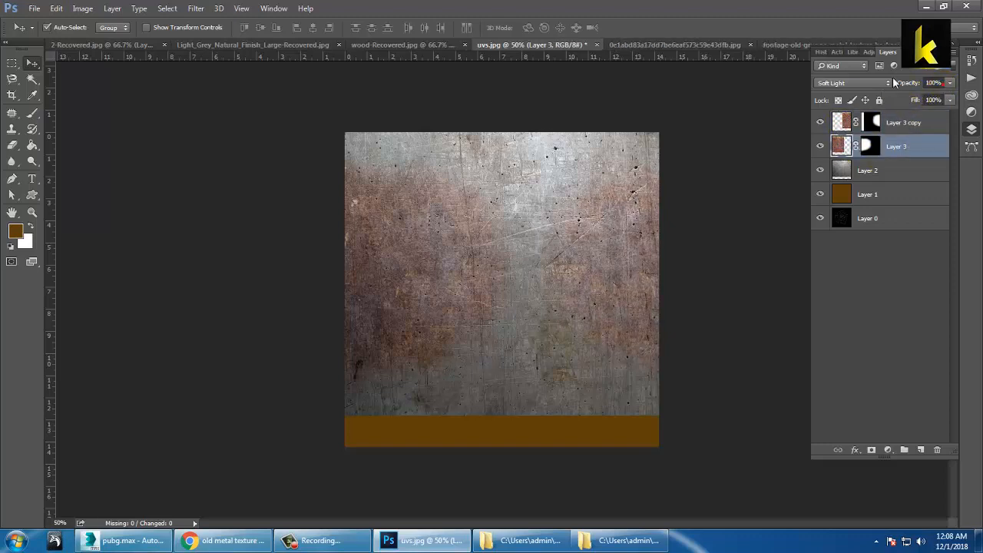
{"action": "left_click", "coordinate": [948, 83]}
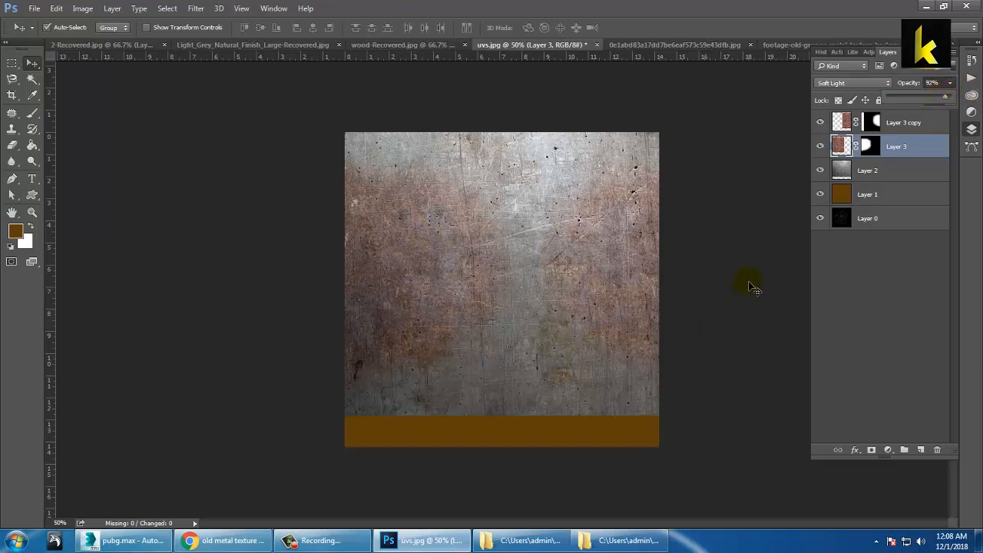
{"action": "left_click", "coordinate": [822, 219]}
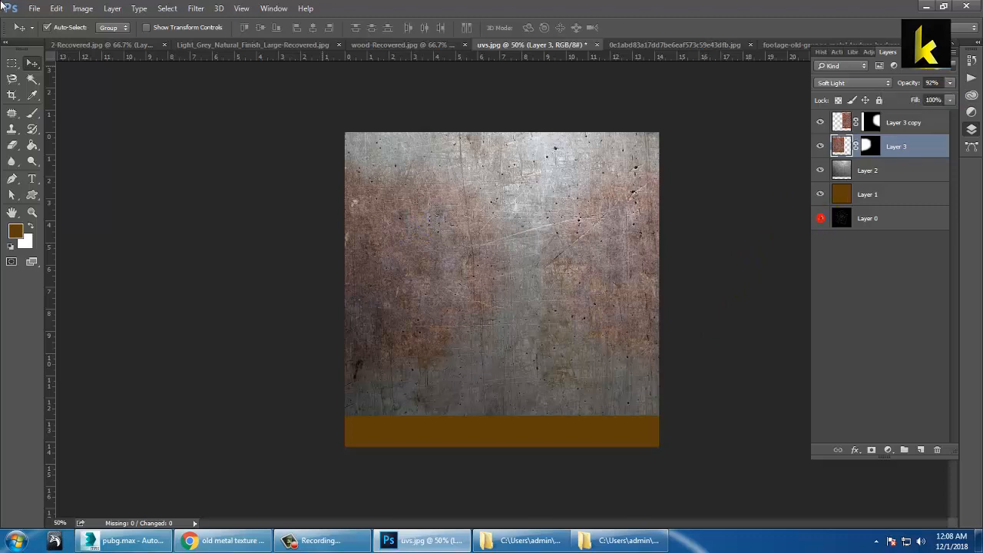
{"action": "left_click", "coordinate": [34, 9]}
Step: Hide the brown Layer 1 and black Layer 0 base layers
{"action": "left_click", "coordinate": [858, 267]}
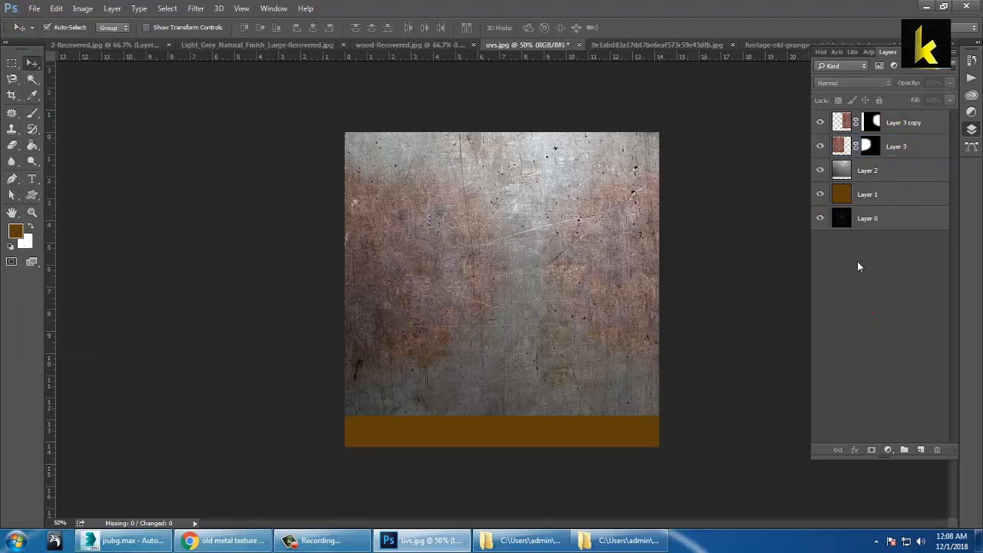
{"action": "left_click", "coordinate": [820, 196]}
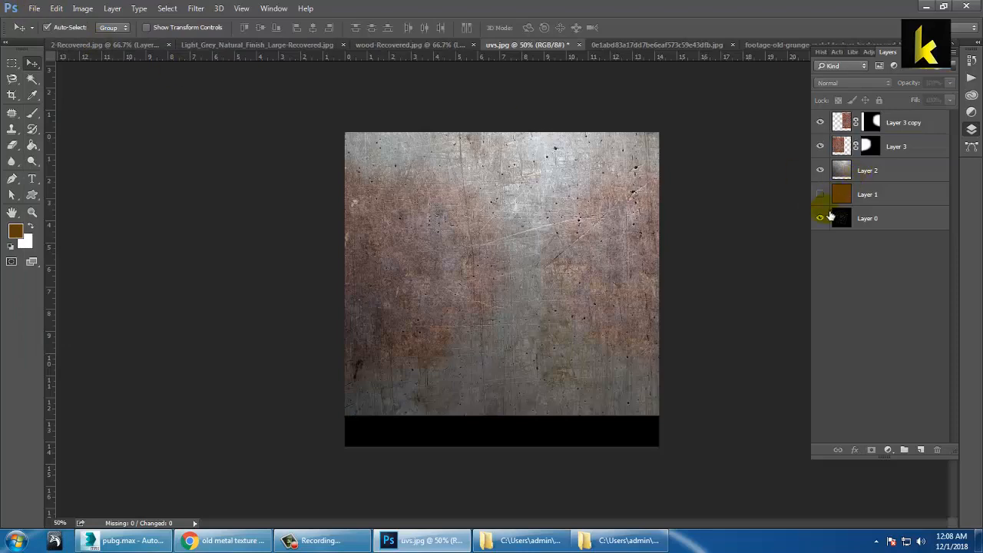
{"action": "left_click", "coordinate": [820, 218]}
Step: Save the metal texture under the new file name texture_1 with Save As
{"action": "left_click", "coordinate": [35, 8]}
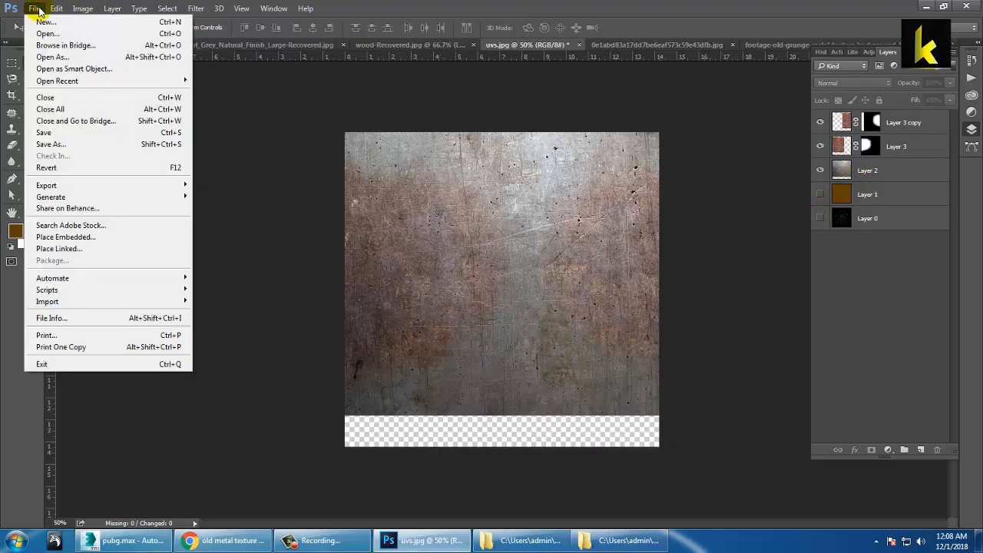
{"action": "left_click", "coordinate": [111, 146]}
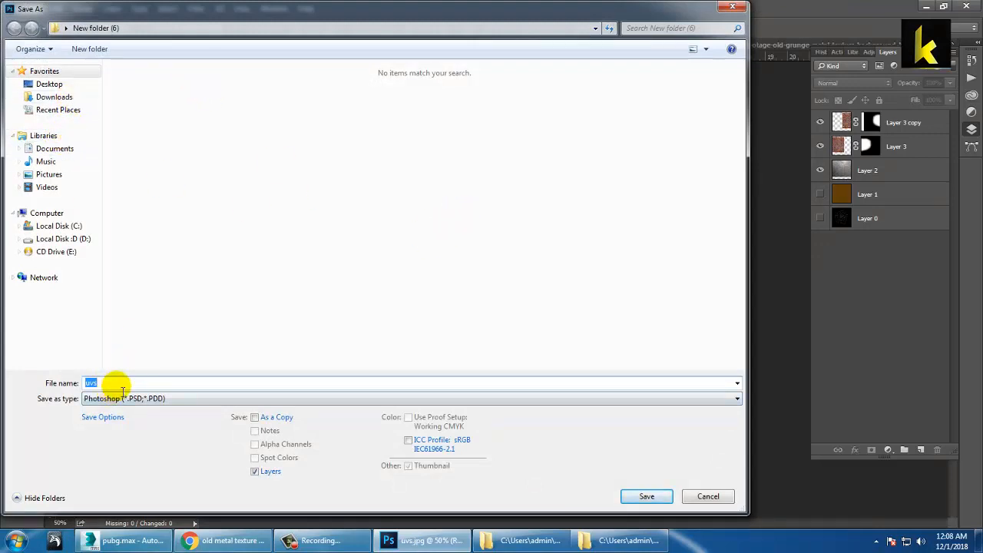
{"action": "left_click", "coordinate": [116, 385]}
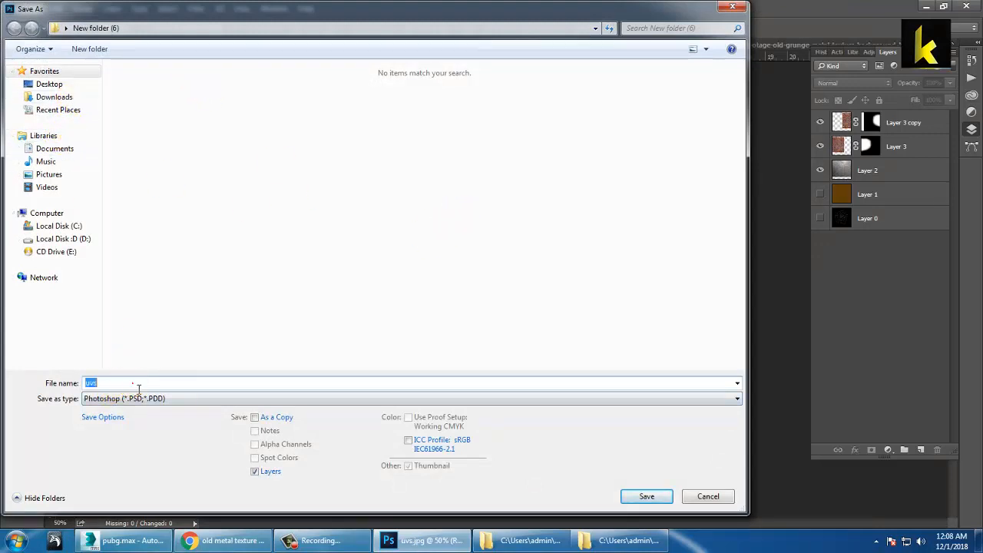
{"action": "double_click", "coordinate": [134, 383]}
{"action": "type", "text": "text"}
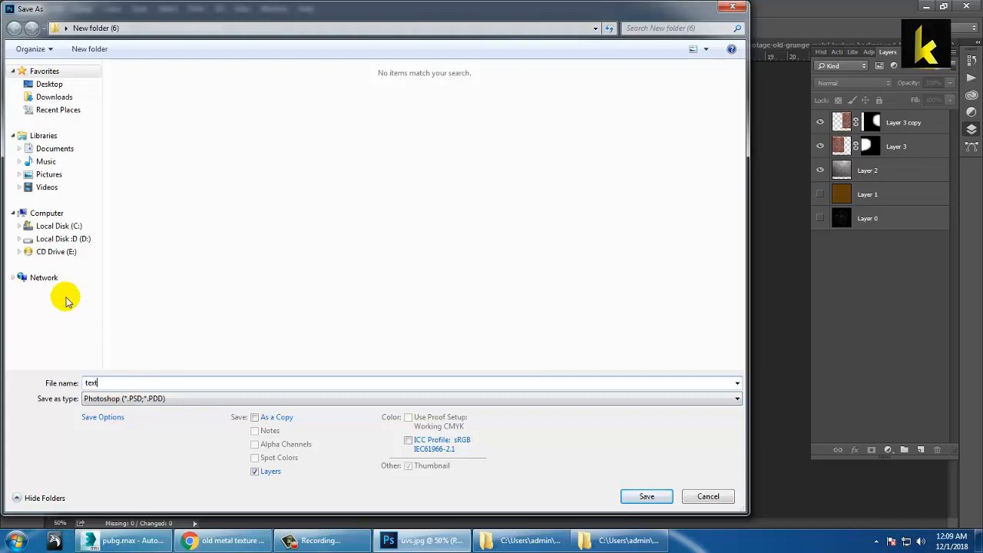
{"action": "type", "text": "ure_1"}
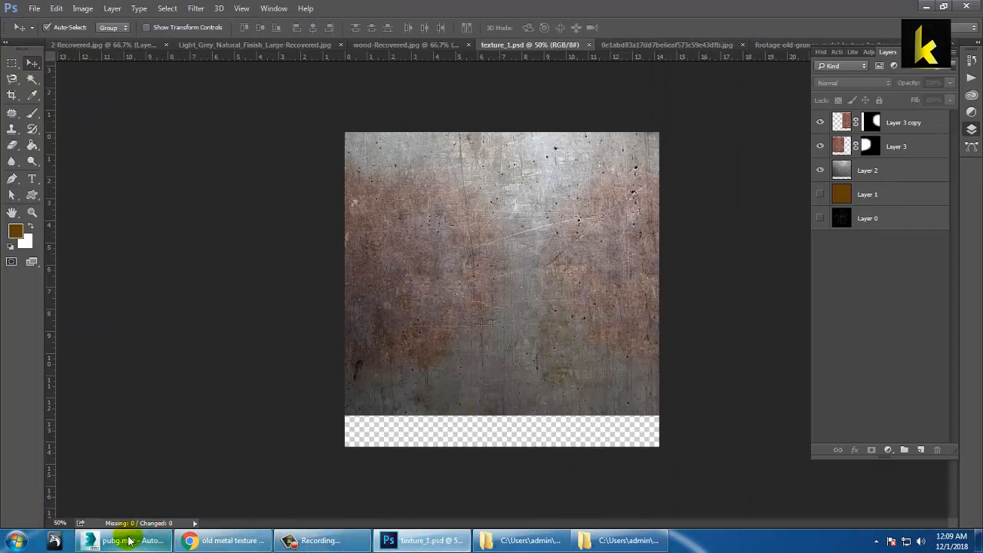
Step: Return to the pubg.max scene in 3ds Max and select the material 03 - Default sample
{"action": "left_click", "coordinate": [311, 541]}
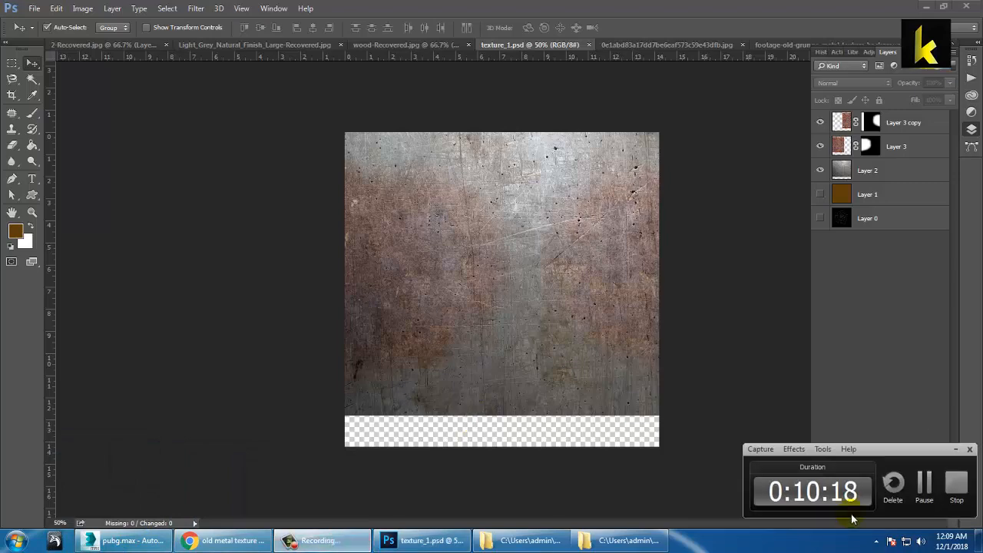
{"action": "left_click", "coordinate": [954, 449]}
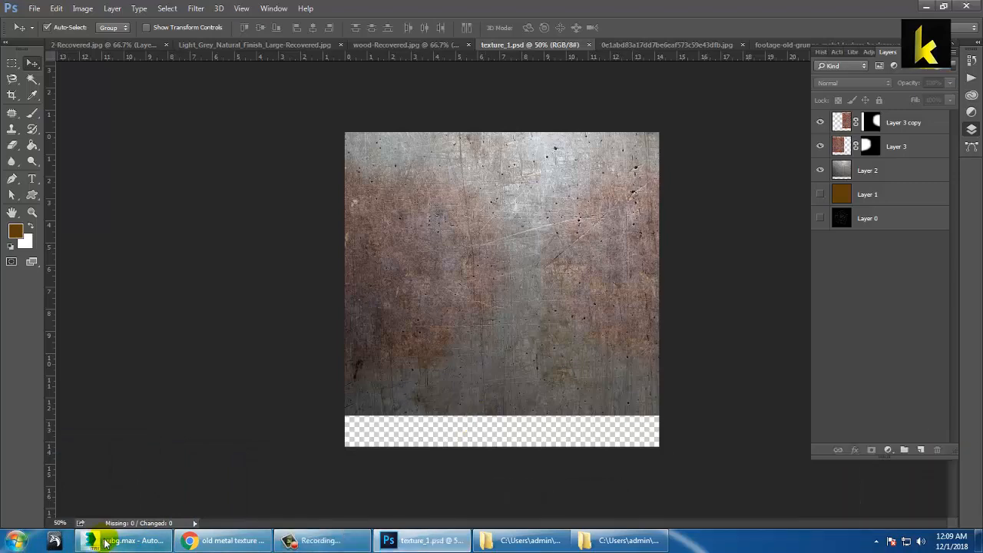
{"action": "left_click", "coordinate": [136, 542]}
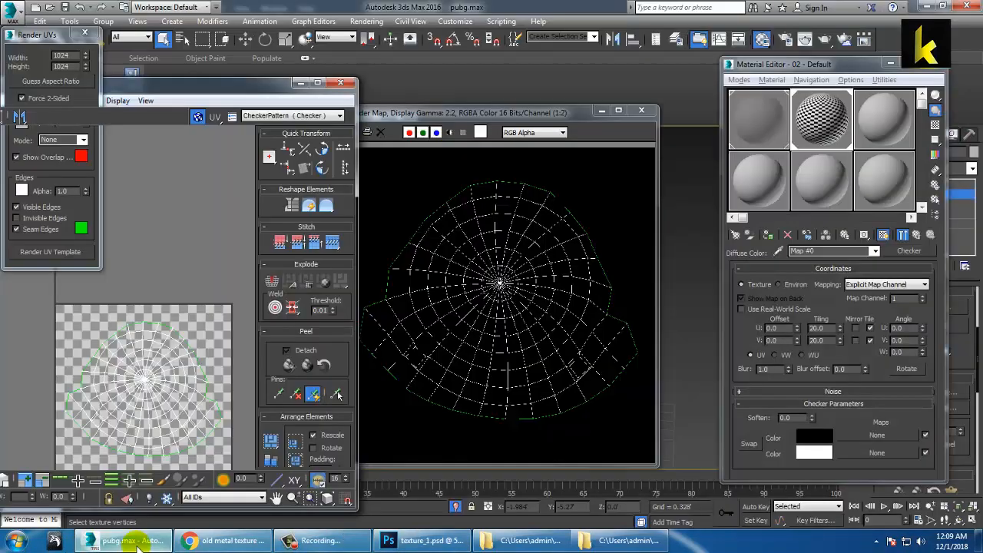
{"action": "left_click", "coordinate": [300, 82]}
{"action": "left_click", "coordinate": [601, 110]}
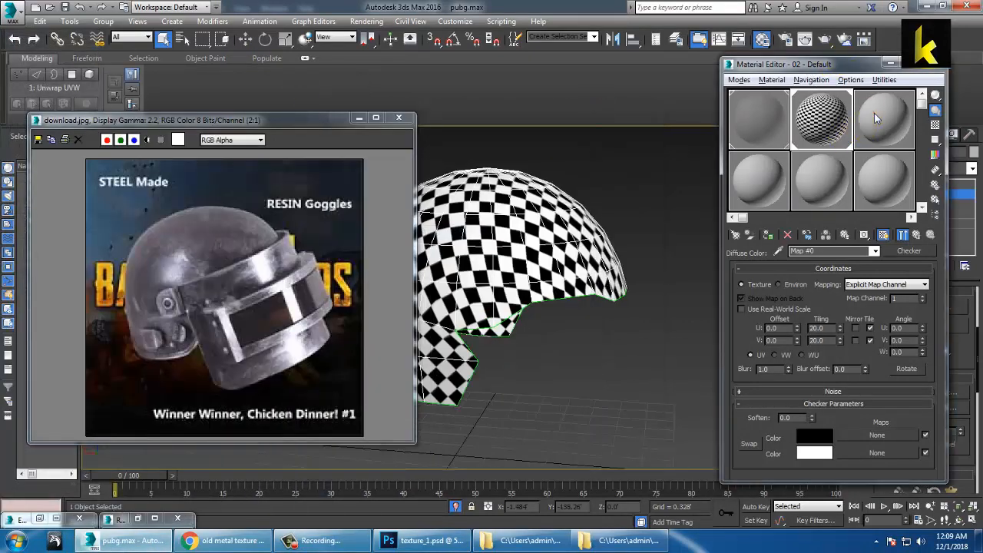
{"action": "left_click", "coordinate": [877, 115]}
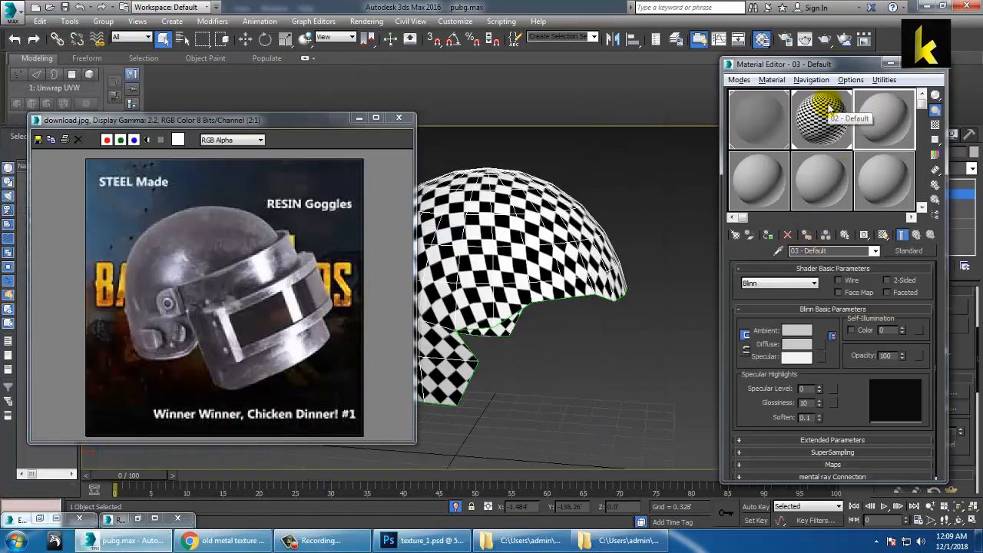
{"action": "left_click", "coordinate": [828, 113]}
{"action": "left_click", "coordinate": [893, 101]}
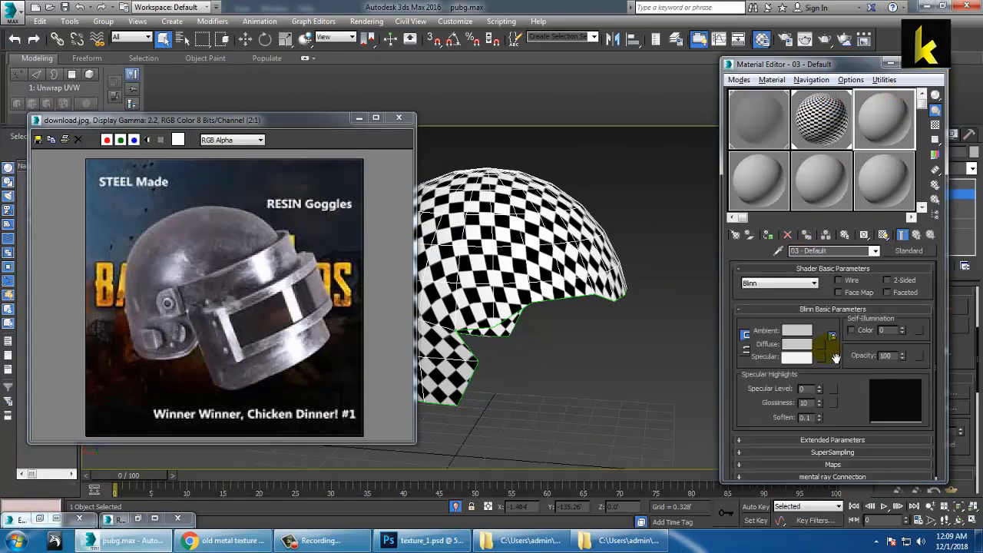
Step: Load Desktop\New folder (6)\texture_1.psd as a collapsed Bitmap in the diffuse slot
{"action": "left_click", "coordinate": [821, 357]}
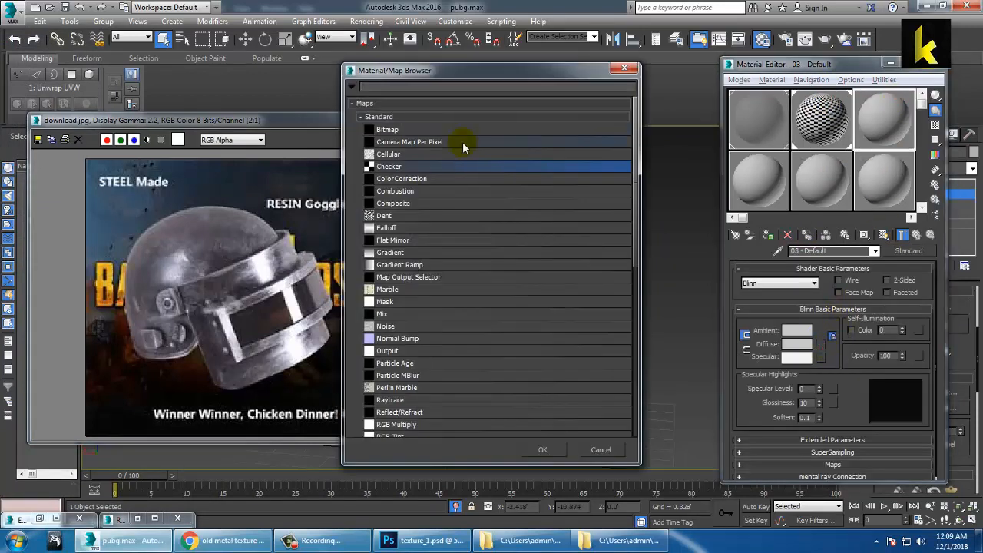
{"action": "double_click", "coordinate": [386, 131]}
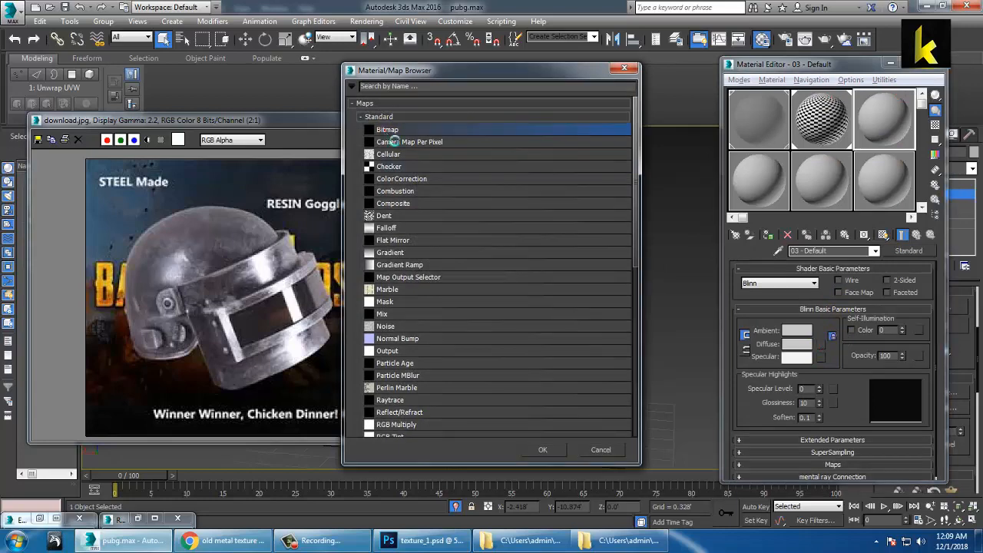
{"action": "left_click", "coordinate": [41, 116]}
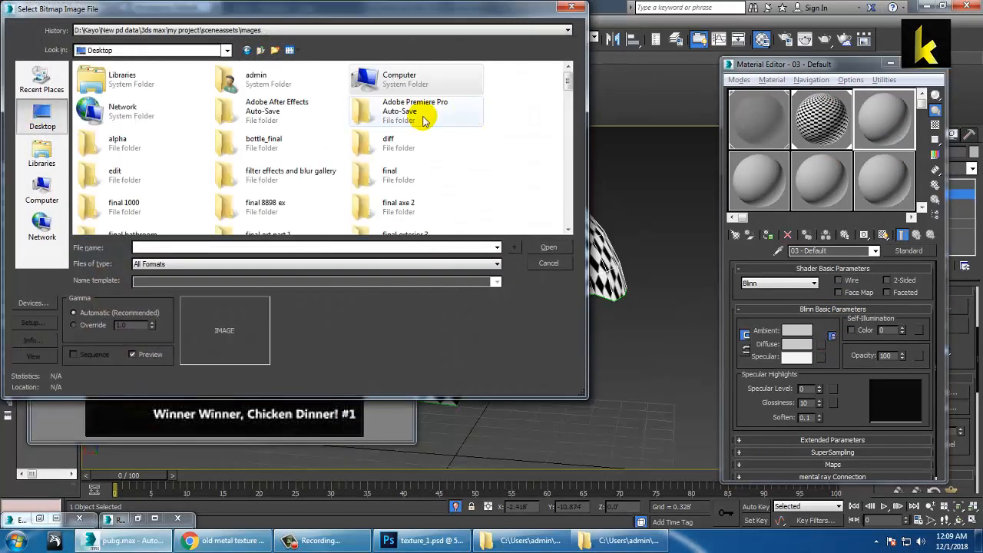
{"action": "left_click", "coordinate": [408, 144]}
{"action": "key", "text": "n"}
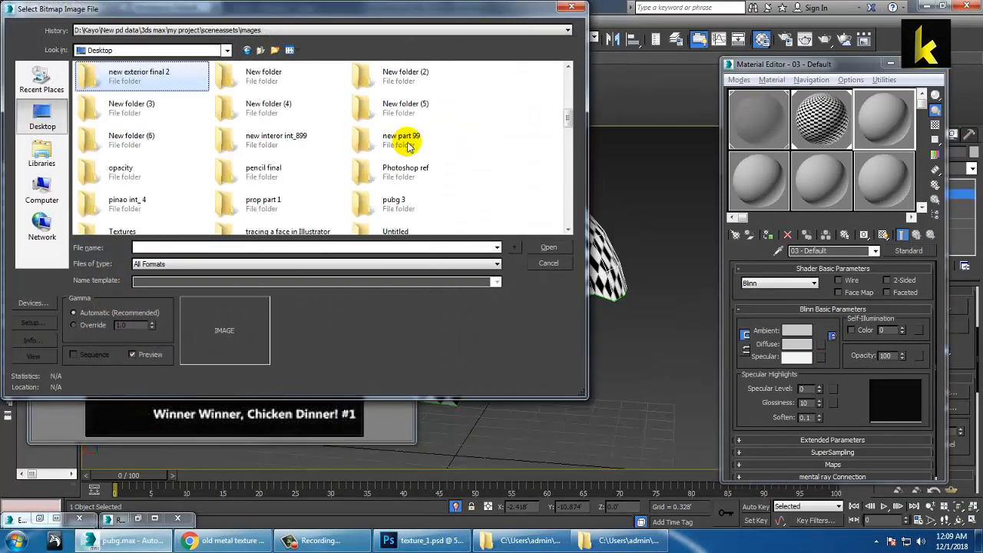
{"action": "key", "text": "n"}
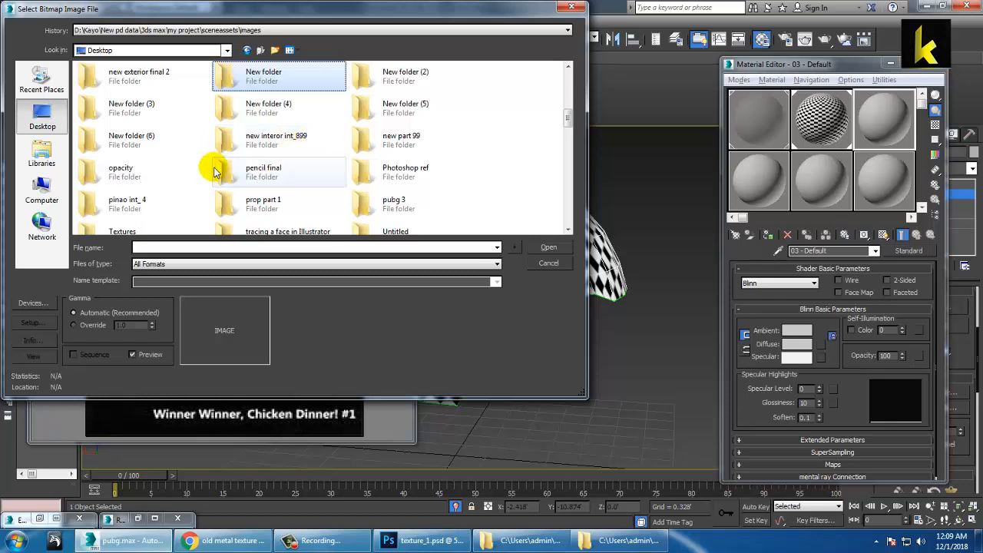
{"action": "double_click", "coordinate": [152, 142]}
{"action": "left_click", "coordinate": [123, 114]}
{"action": "double_click", "coordinate": [123, 113]}
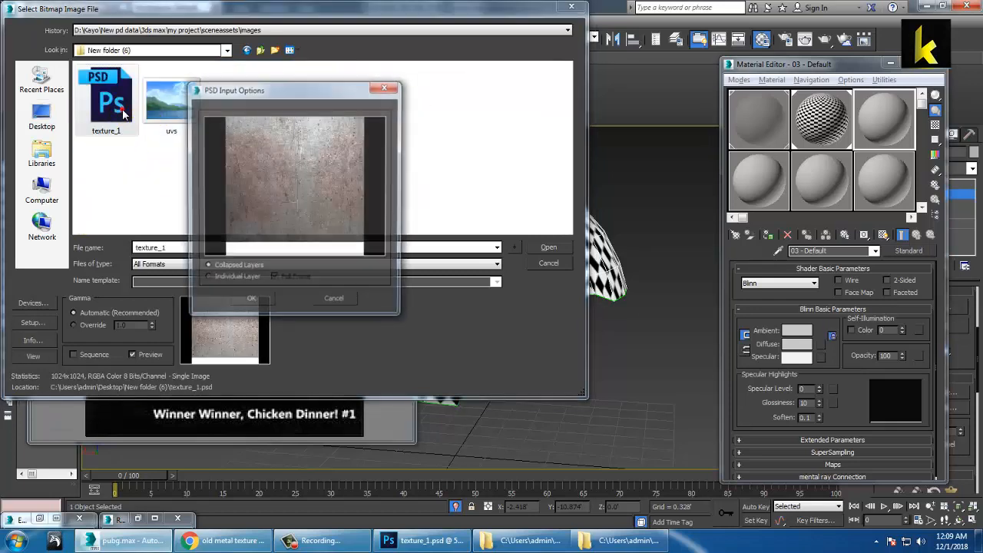
{"action": "left_click", "coordinate": [251, 302]}
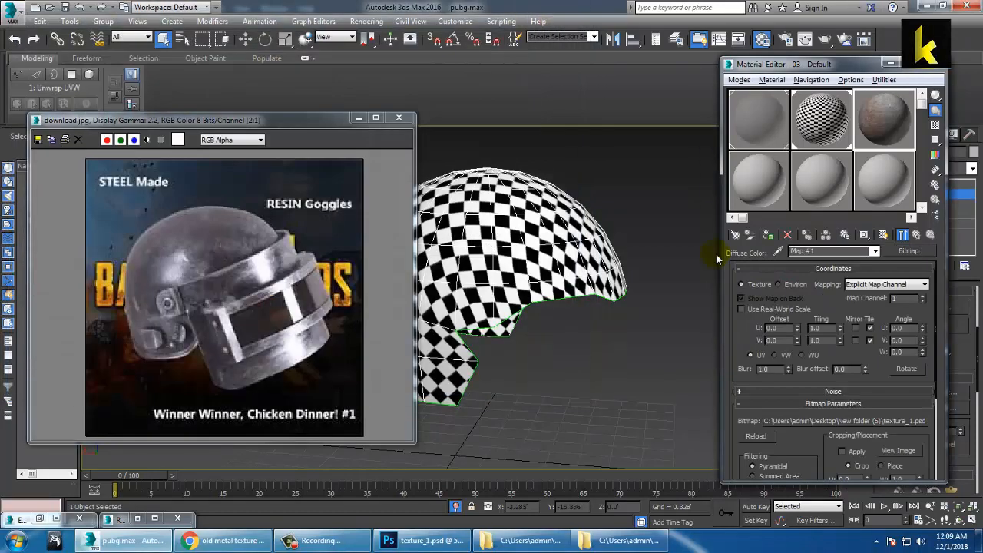
Step: Assign the rusty metal material to the helmet dome, show it shaded, and inspect it without edged faces
{"action": "left_click", "coordinate": [766, 238]}
{"action": "left_click", "coordinate": [883, 235]}
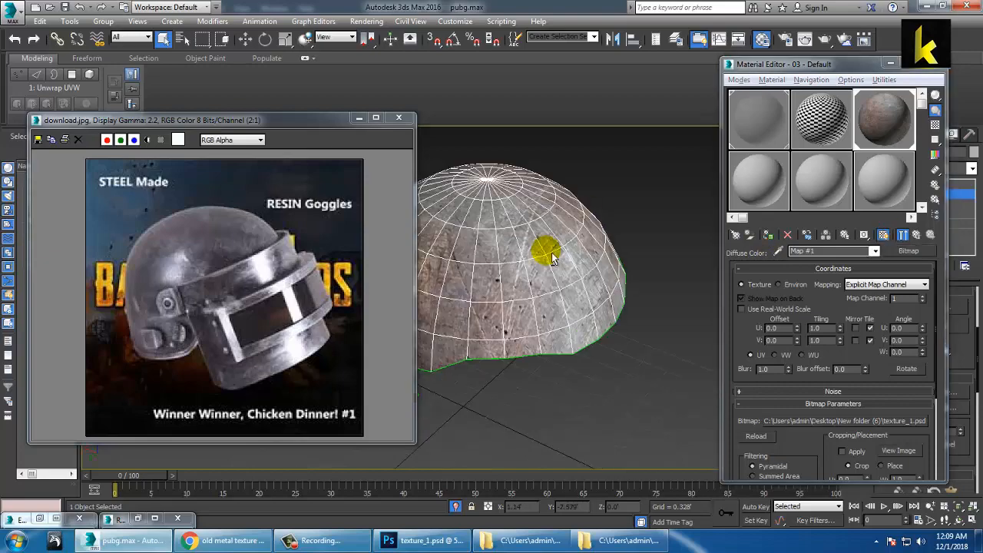
{"action": "middle_click_drag", "start_coordinate": [551, 256], "coordinate": [578, 168], "text": "alt"}
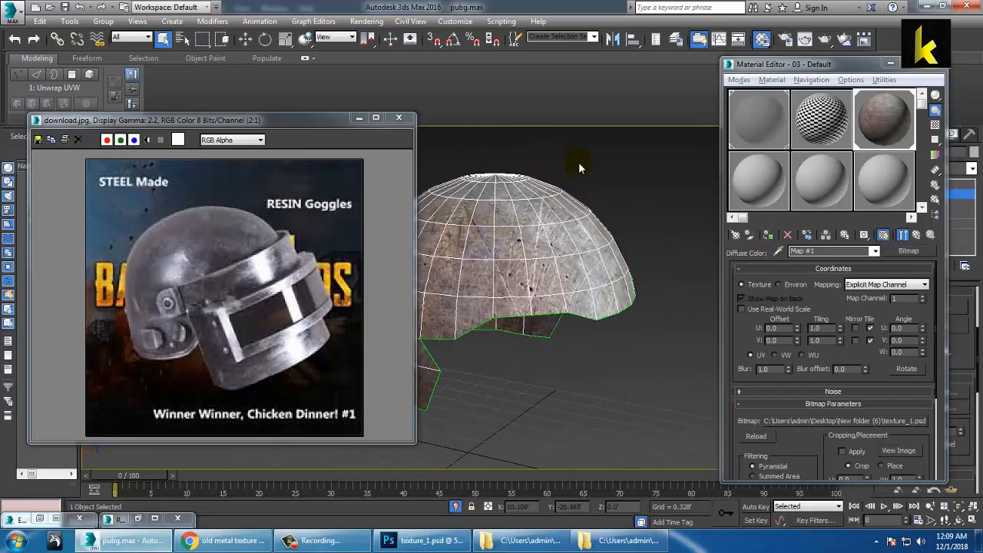
{"action": "scroll", "coordinate": [566, 204], "scroll_direction": "up", "scroll_amount": 3}
{"action": "key", "text": "F4"}
{"action": "middle_click_drag", "start_coordinate": [566, 204], "coordinate": [596, 202], "text": "alt"}
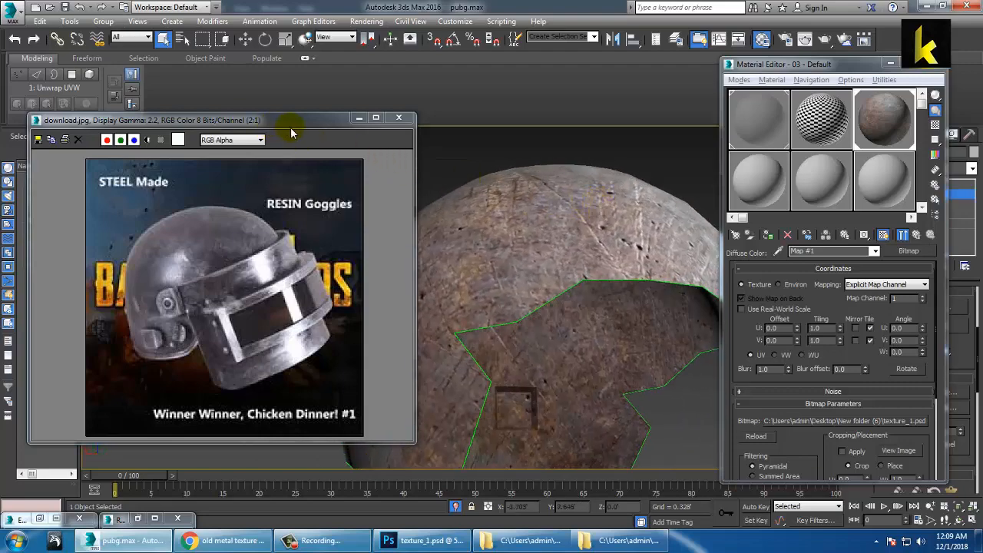
{"action": "left_click_drag", "start_coordinate": [291, 127], "coordinate": [122, 132]}
{"action": "middle_click_drag", "start_coordinate": [504, 274], "coordinate": [559, 298], "text": "alt"}
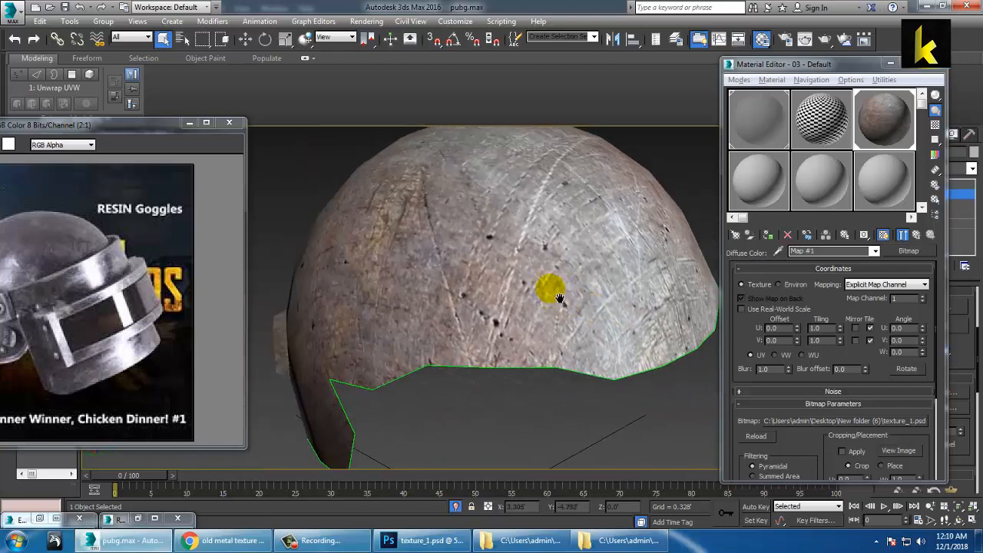
{"action": "scroll", "coordinate": [553, 303], "scroll_direction": "up", "scroll_amount": 3}
{"action": "scroll", "coordinate": [584, 296], "scroll_direction": "down", "scroll_amount": 6}
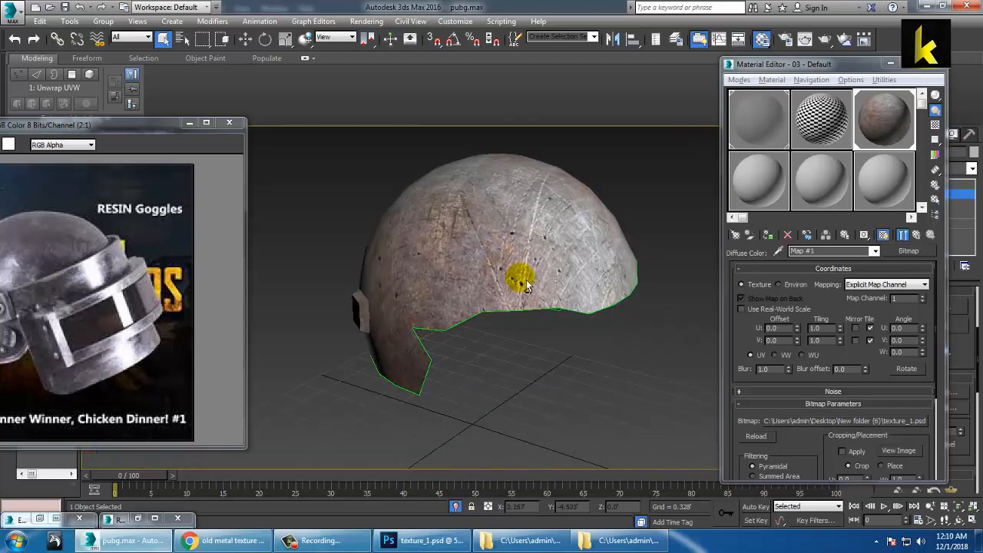
{"action": "scroll", "coordinate": [526, 286], "scroll_direction": "up", "scroll_amount": 4}
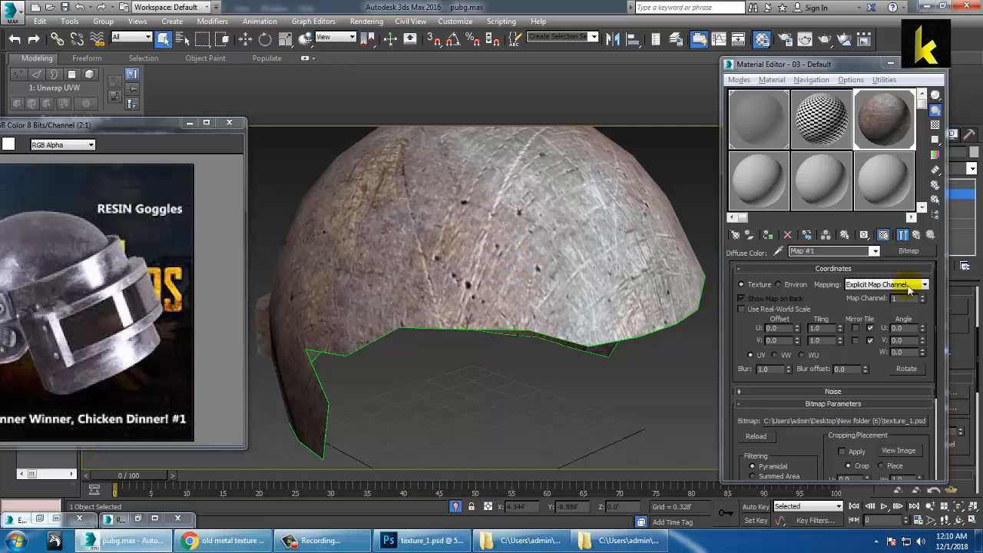
Step: From the material's Maps rollout, put a Noise map into the Bump channel
{"action": "left_click", "coordinate": [918, 235]}
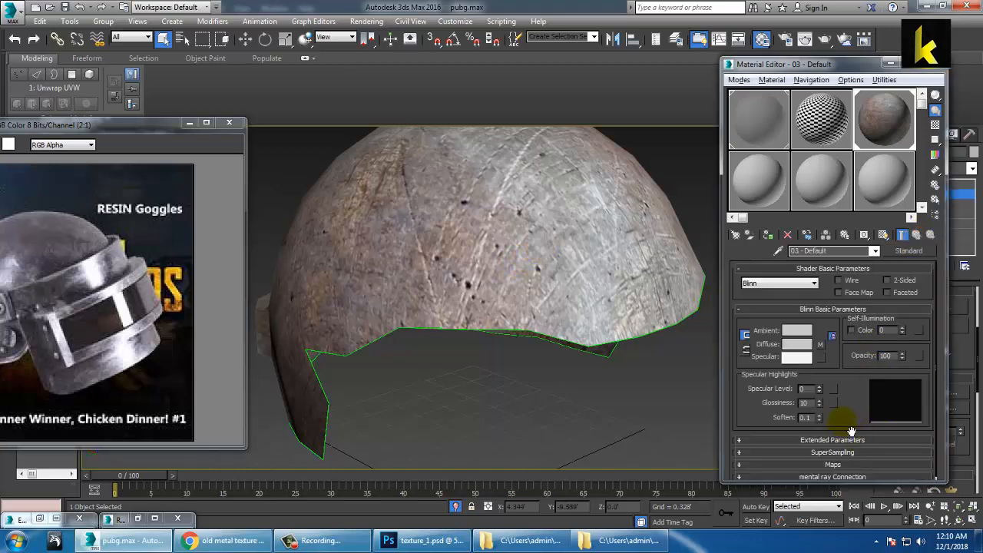
{"action": "left_click_drag", "start_coordinate": [850, 430], "coordinate": [851, 355]}
{"action": "left_click", "coordinate": [849, 462]}
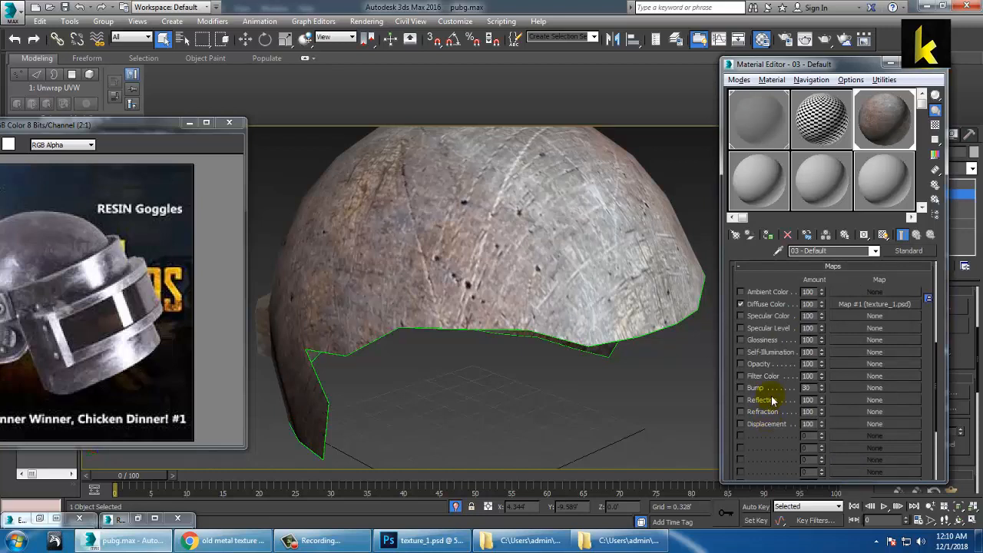
{"action": "left_click", "coordinate": [874, 388]}
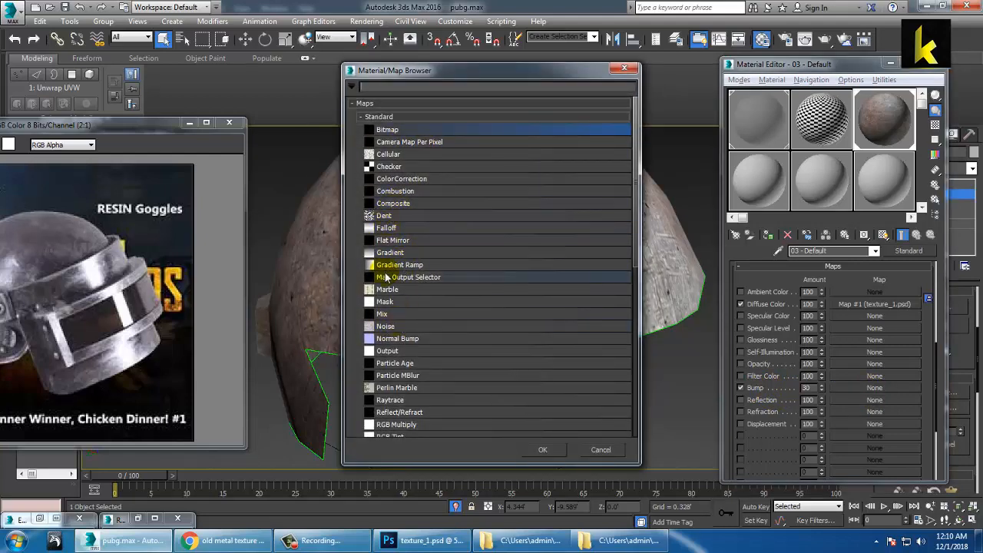
{"action": "double_click", "coordinate": [392, 331]}
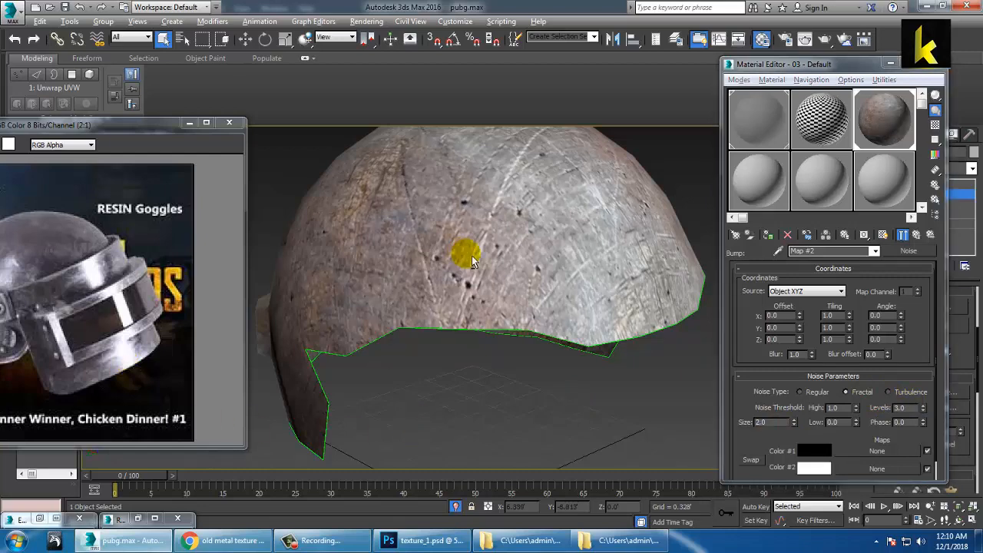
Step: Adjust the bump Noise size in the enlarged sample preview, settling at 4.2
{"action": "scroll", "coordinate": [524, 256], "scroll_direction": "up", "scroll_amount": 10}
{"action": "double_click", "coordinate": [899, 121]}
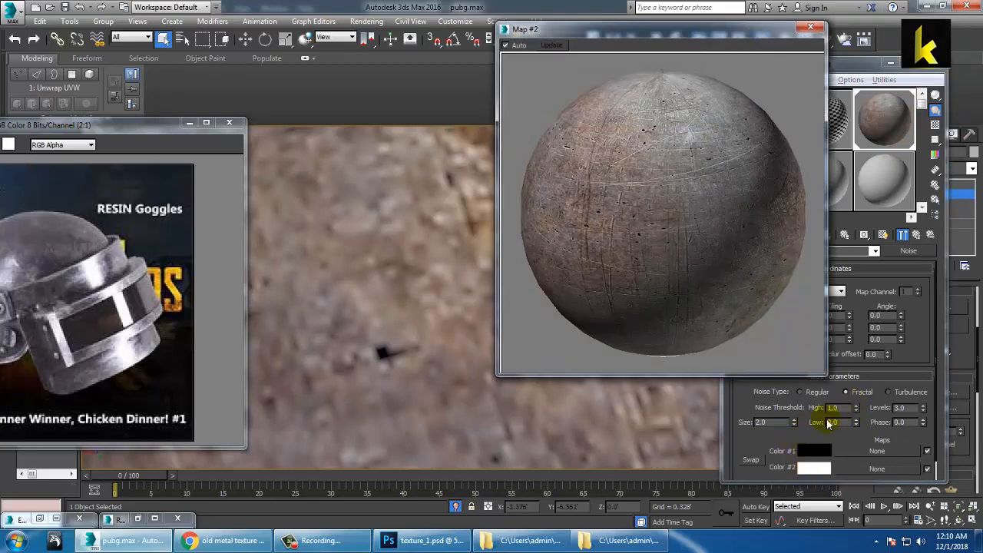
{"action": "left_click_drag", "start_coordinate": [793, 423], "coordinate": [794, 335]}
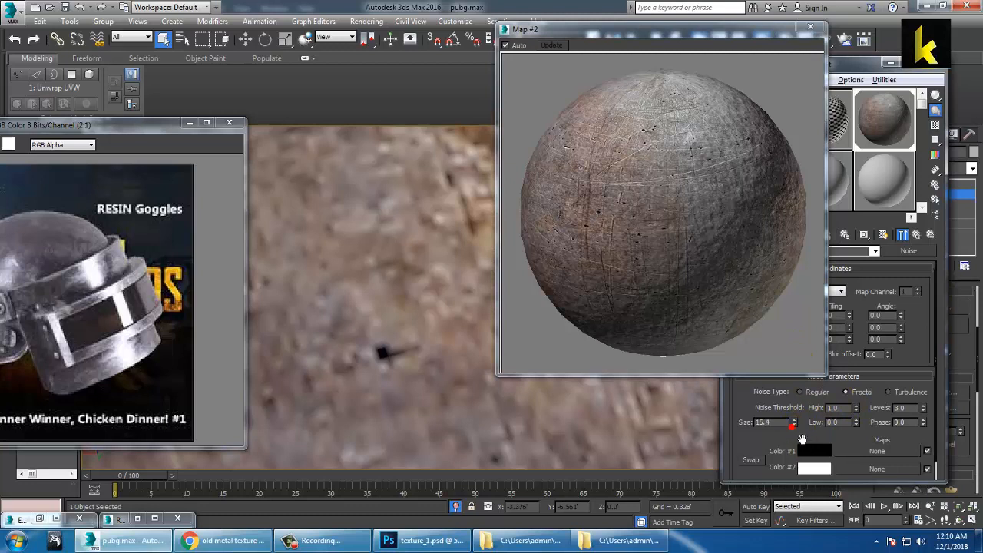
{"action": "left_click_drag", "start_coordinate": [804, 442], "coordinate": [804, 475]}
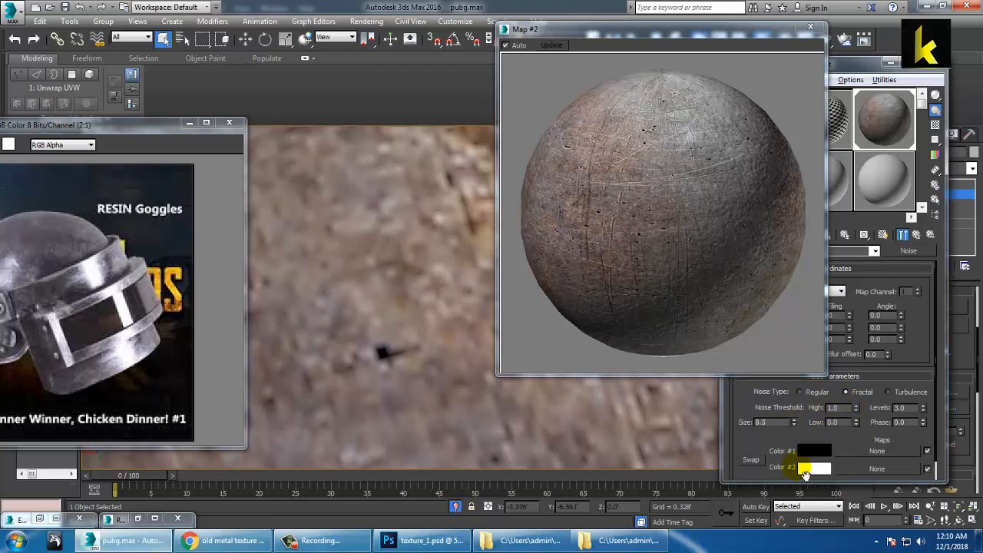
{"action": "left_click", "coordinate": [794, 423]}
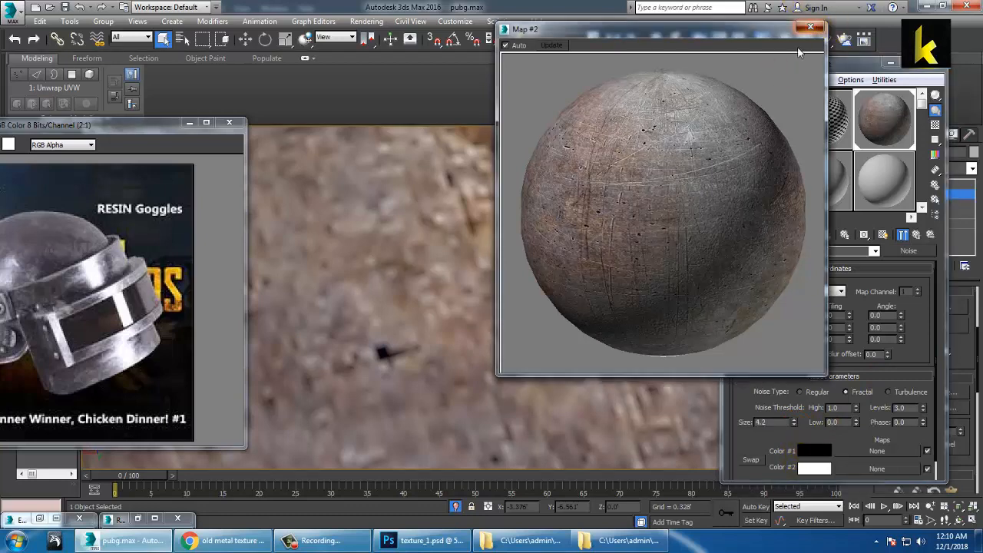
{"action": "left_click", "coordinate": [810, 27]}
Step: End Isolate so the visor reappears, and leave UV unwrap editing mode
{"action": "middle_click_drag", "start_coordinate": [487, 255], "coordinate": [435, 241], "text": "alt"}
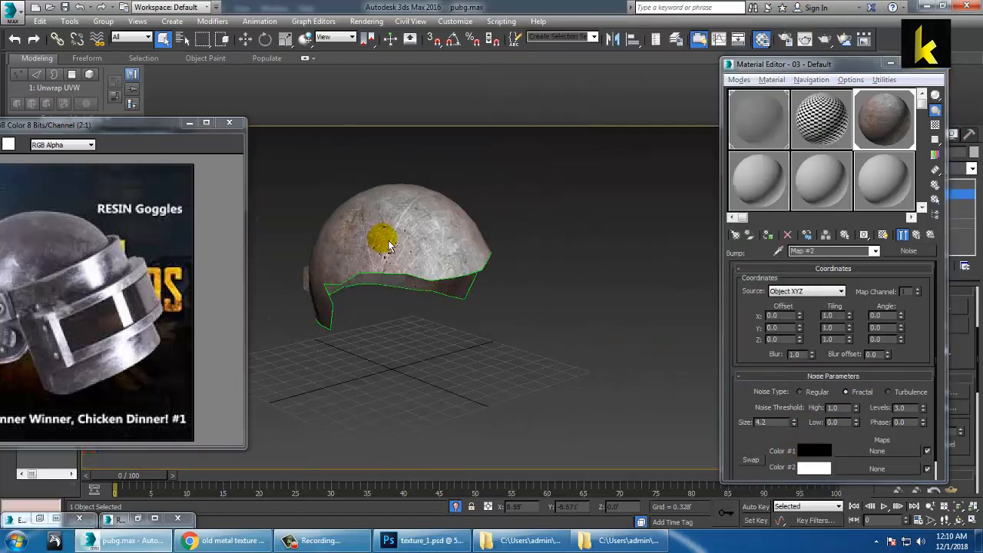
{"action": "right_click", "coordinate": [455, 191]}
{"action": "left_click", "coordinate": [500, 98]}
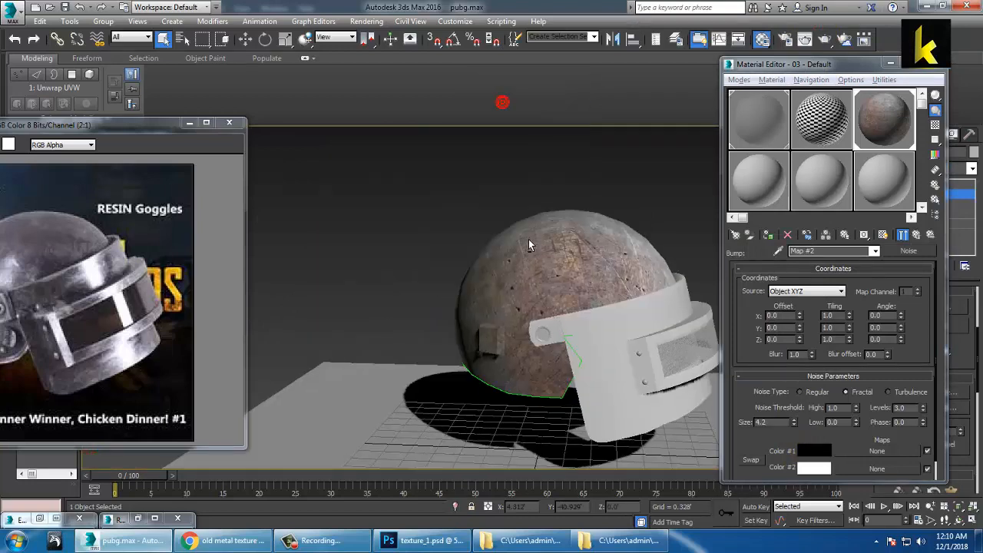
{"action": "scroll", "coordinate": [548, 252], "scroll_direction": "up", "scroll_amount": 5}
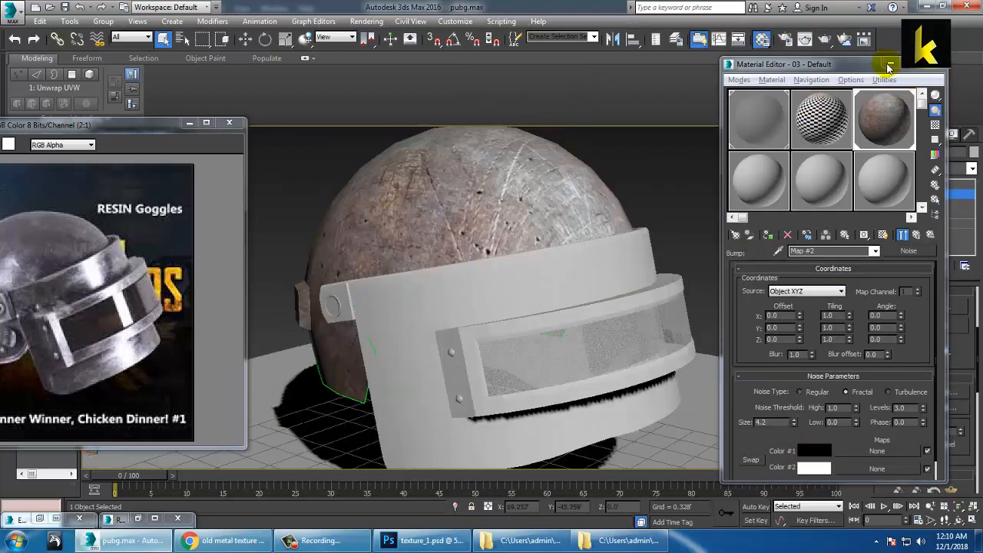
{"action": "left_click_drag", "start_coordinate": [860, 66], "coordinate": [760, 185]}
{"action": "left_click", "coordinate": [881, 135]}
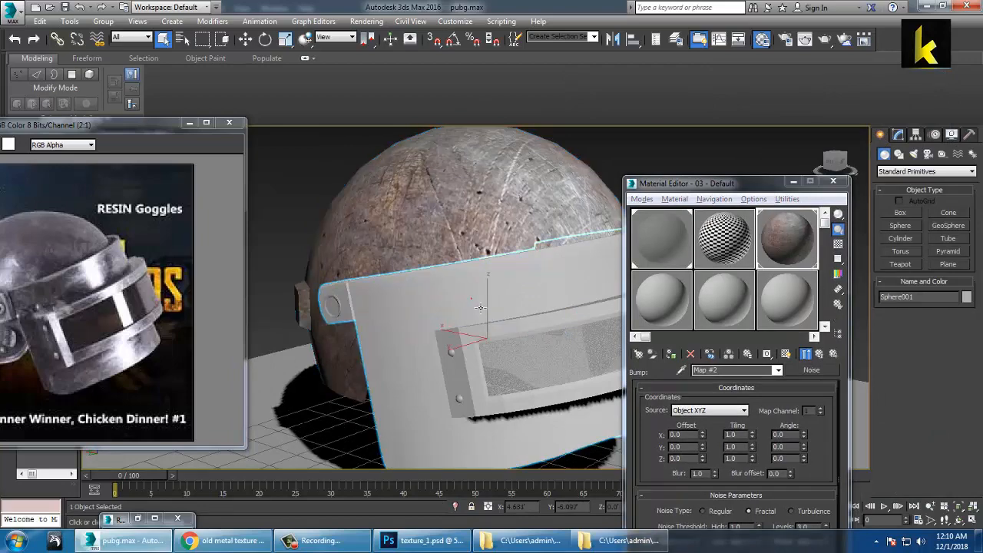
{"action": "middle_click_drag", "start_coordinate": [470, 300], "coordinate": [478, 328], "text": "alt"}
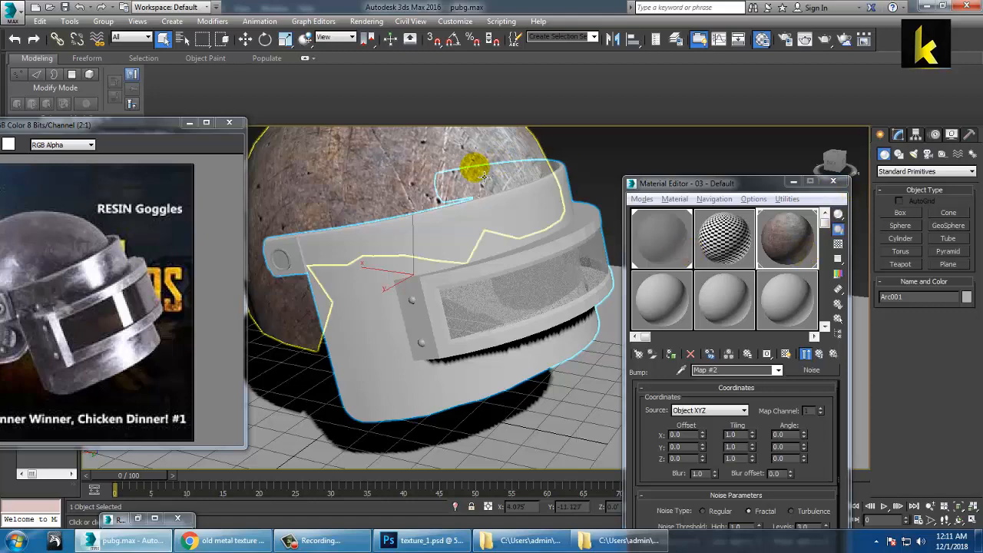
Step: Apply the rusty material to the visor with shaded material shown, then reselect the helmet shell
{"action": "left_click", "coordinate": [833, 181]}
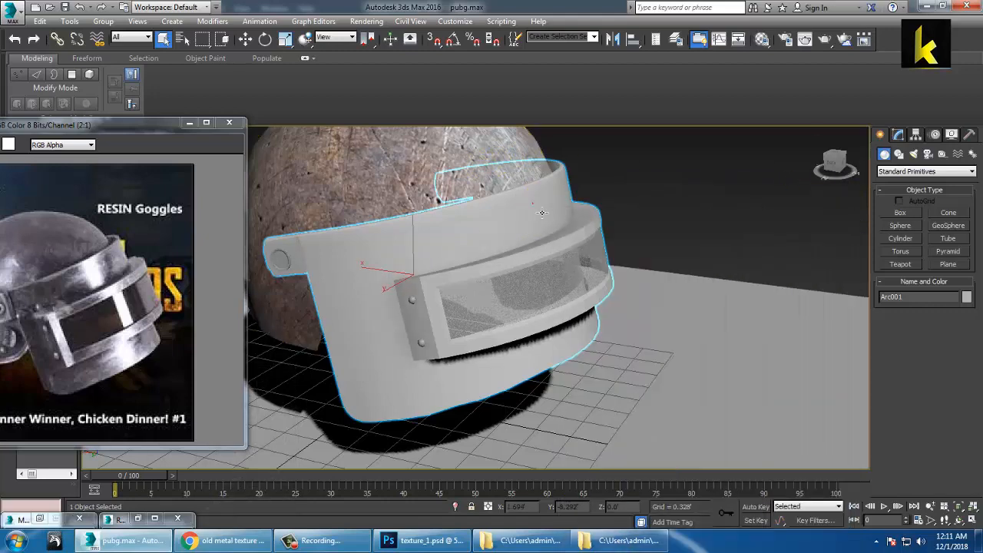
{"action": "key", "text": "m"}
{"action": "left_click", "coordinate": [793, 227]}
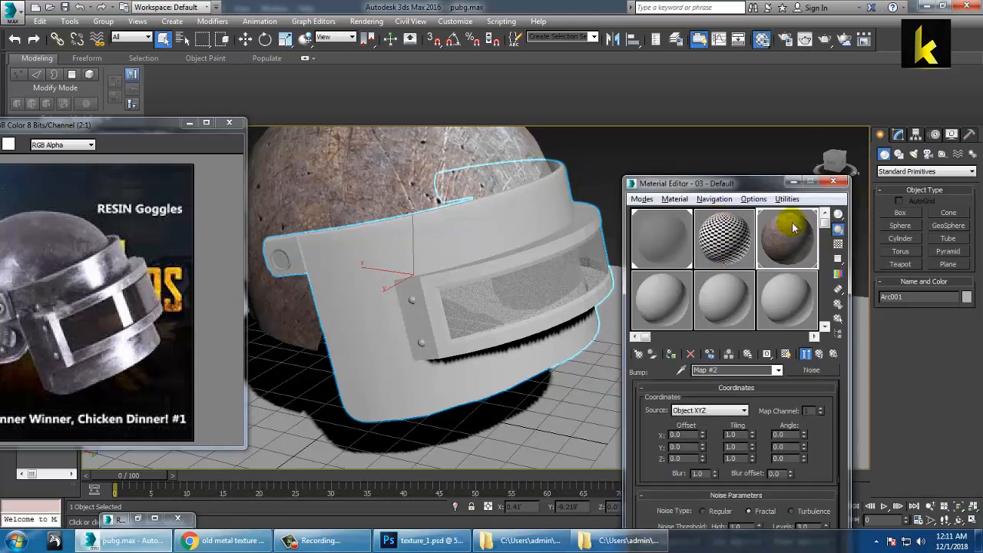
{"action": "left_click", "coordinate": [674, 355]}
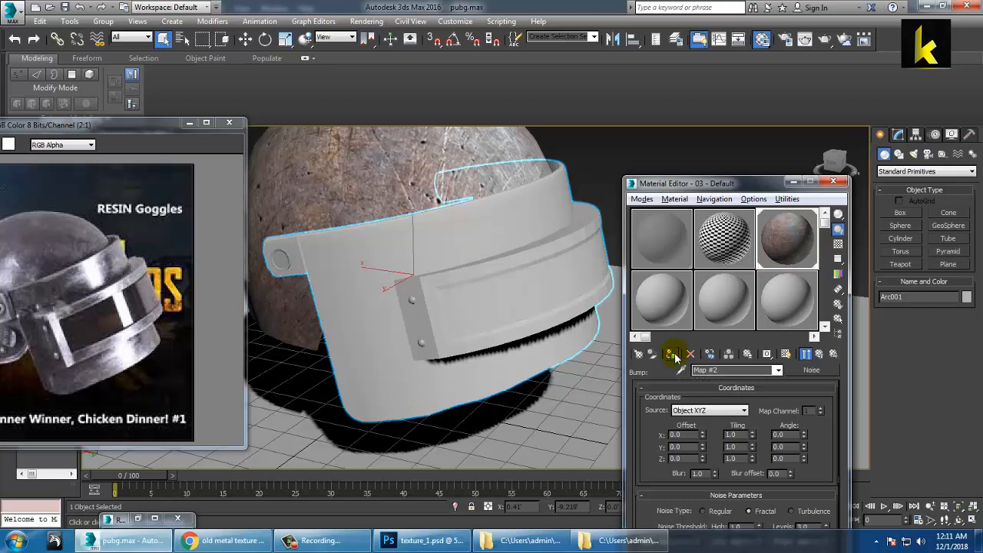
{"action": "left_click", "coordinate": [785, 354]}
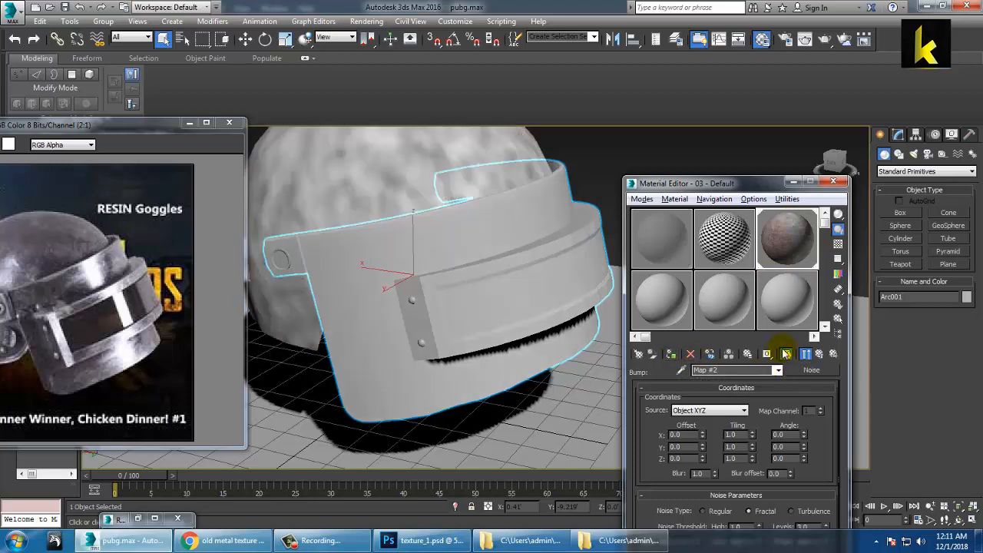
{"action": "left_click", "coordinate": [616, 159]}
{"action": "left_click", "coordinate": [382, 237]}
{"action": "middle_click_drag", "start_coordinate": [477, 235], "coordinate": [495, 237], "text": "alt"}
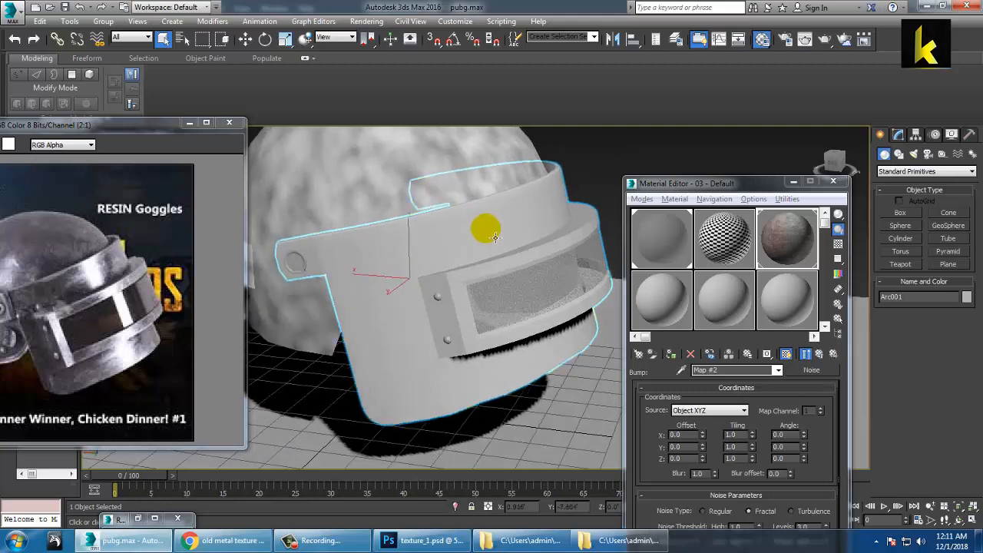
{"action": "left_click", "coordinate": [396, 179]}
{"action": "left_click", "coordinate": [788, 230]}
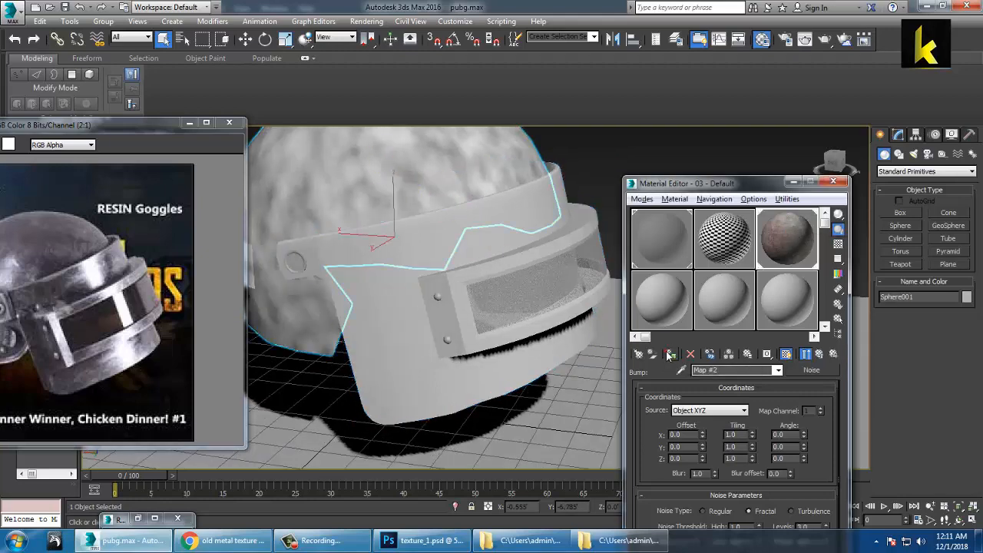
Step: Reapply the rusty material to the helmet shell and convert the objects to Editable Poly
{"action": "left_click", "coordinate": [818, 354]}
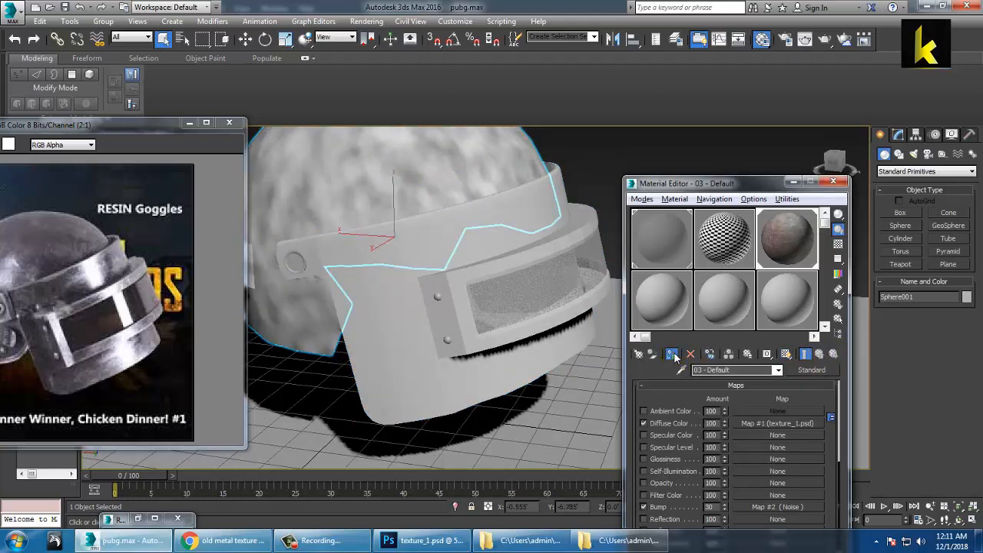
{"action": "left_click", "coordinate": [785, 354]}
{"action": "left_click", "coordinate": [407, 363]}
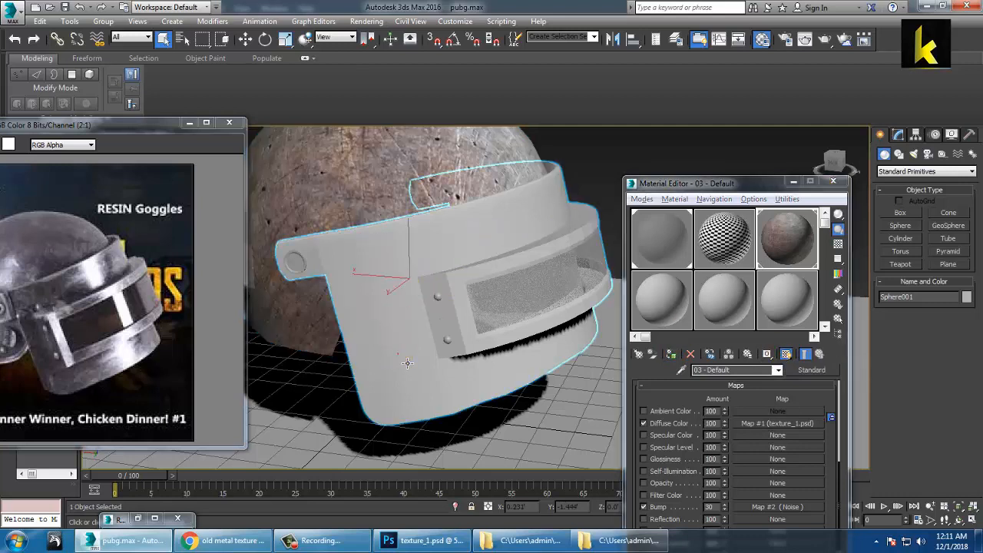
{"action": "key", "text": "w"}
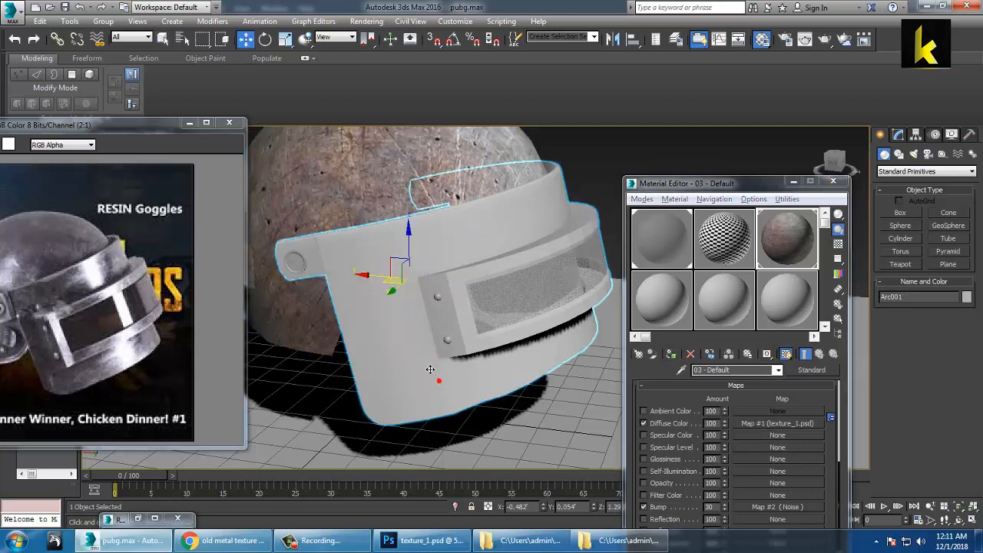
{"action": "right_click", "coordinate": [422, 342]}
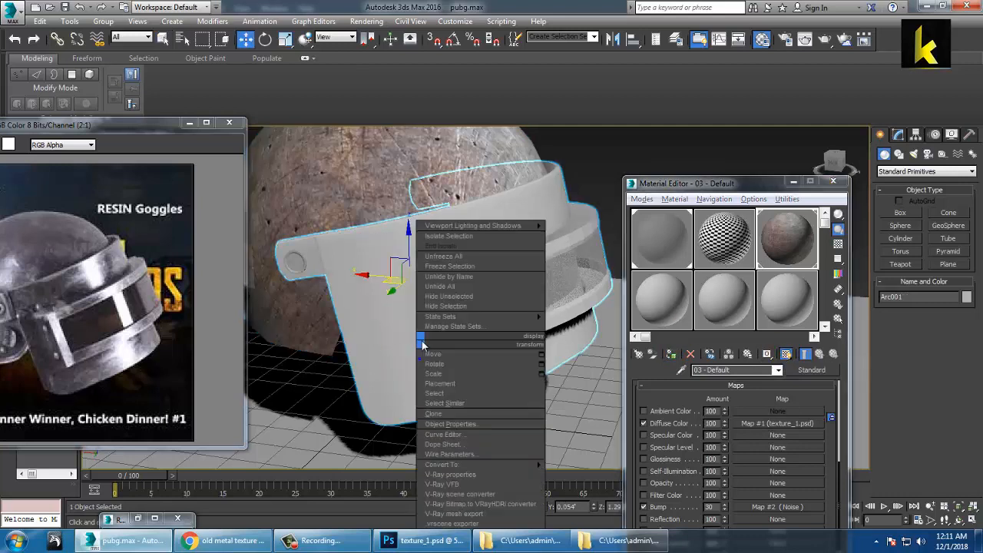
{"action": "left_click", "coordinate": [370, 168]}
{"action": "key", "text": "ctrl+a"}
{"action": "right_click", "coordinate": [360, 173]}
{"action": "mouse_move", "coordinate": [453, 297]}
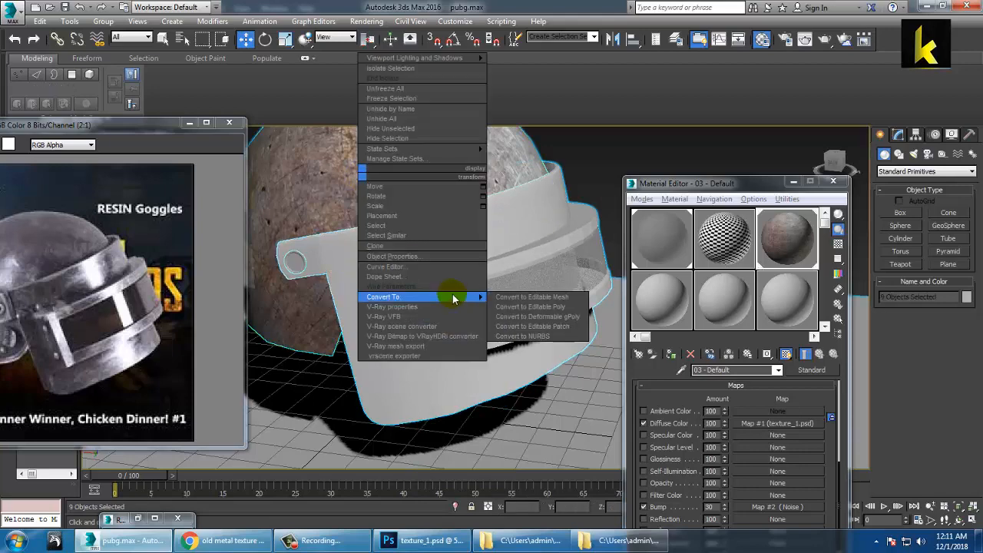
{"action": "left_click", "coordinate": [556, 307]}
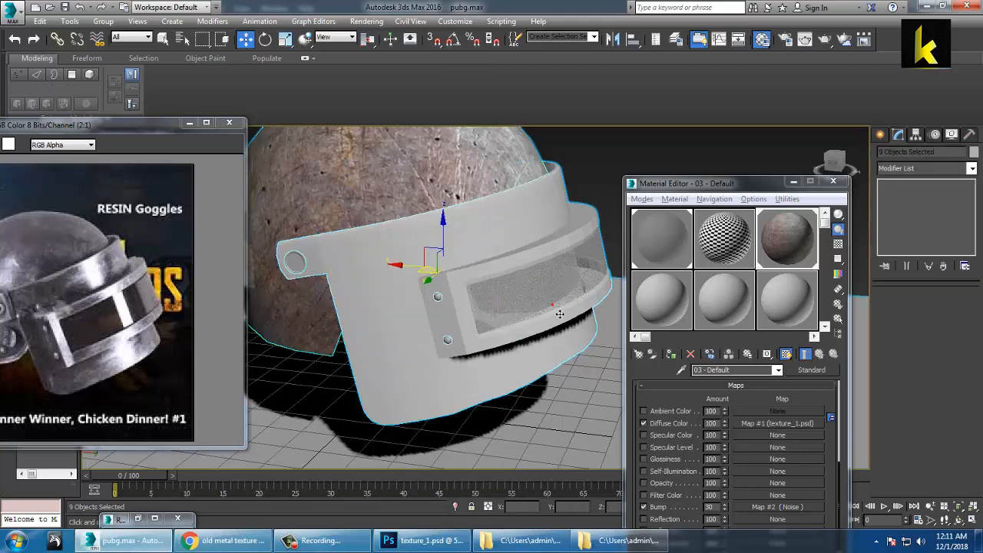
Step: Give the visor its own unused plain material sample and inspect it in the viewport
{"action": "left_click", "coordinate": [394, 367]}
{"action": "left_click", "coordinate": [791, 286]}
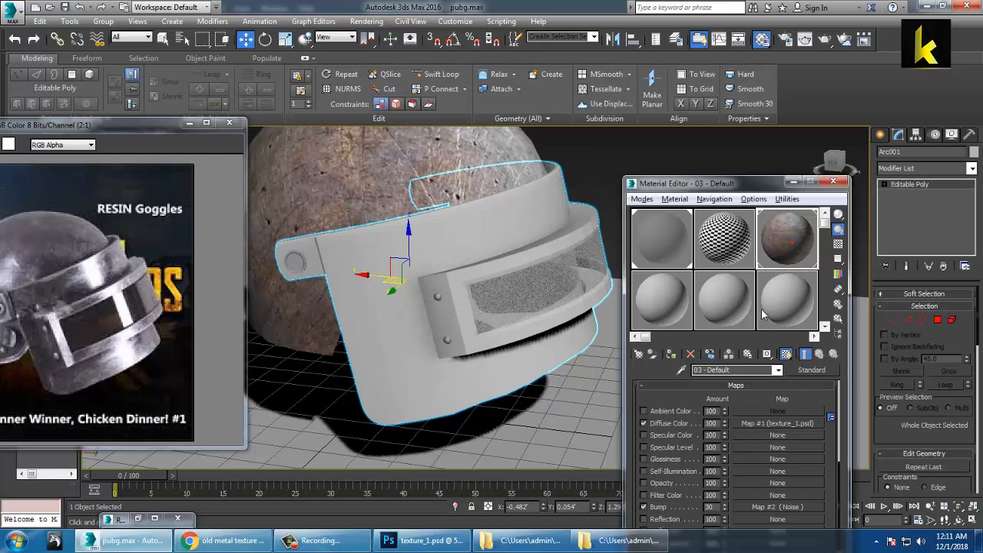
{"action": "left_click", "coordinate": [670, 355]}
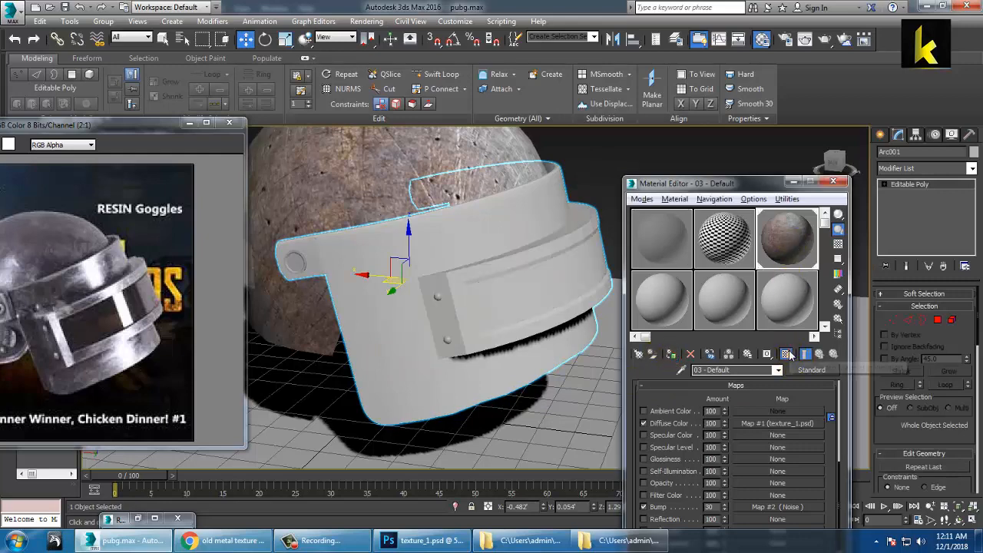
{"action": "left_click", "coordinate": [786, 355]}
{"action": "left_click", "coordinate": [786, 354]}
{"action": "middle_click_drag", "start_coordinate": [407, 346], "coordinate": [406, 278], "text": "alt"}
{"action": "middle_click_drag", "start_coordinate": [494, 286], "coordinate": [488, 245], "text": "alt"}
{"action": "left_click", "coordinate": [535, 339]}
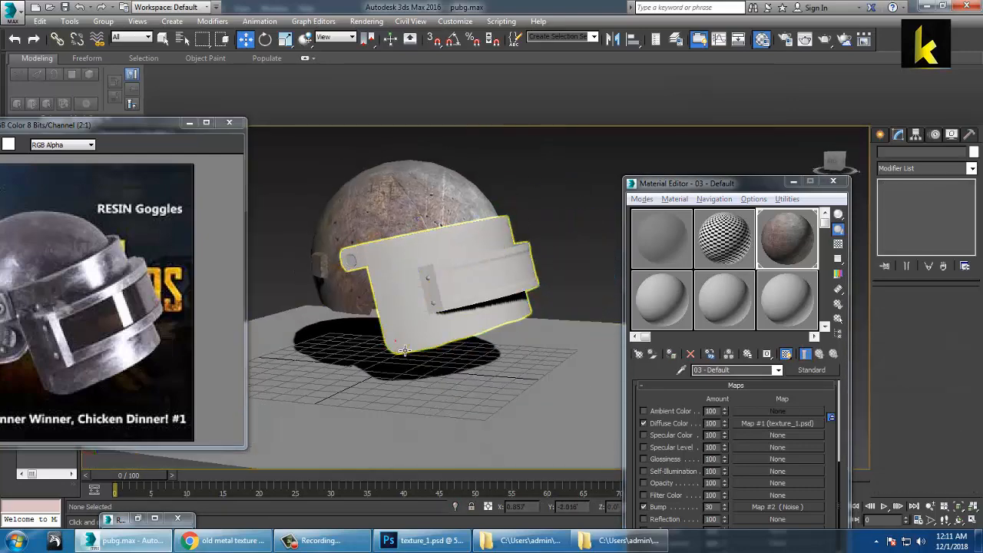
Step: Load texture_1.psd as the diffuse Bitmap of the visor's material 07 - Default and show it with edged faces
{"action": "left_click", "coordinate": [518, 311]}
{"action": "left_click", "coordinate": [661, 307]}
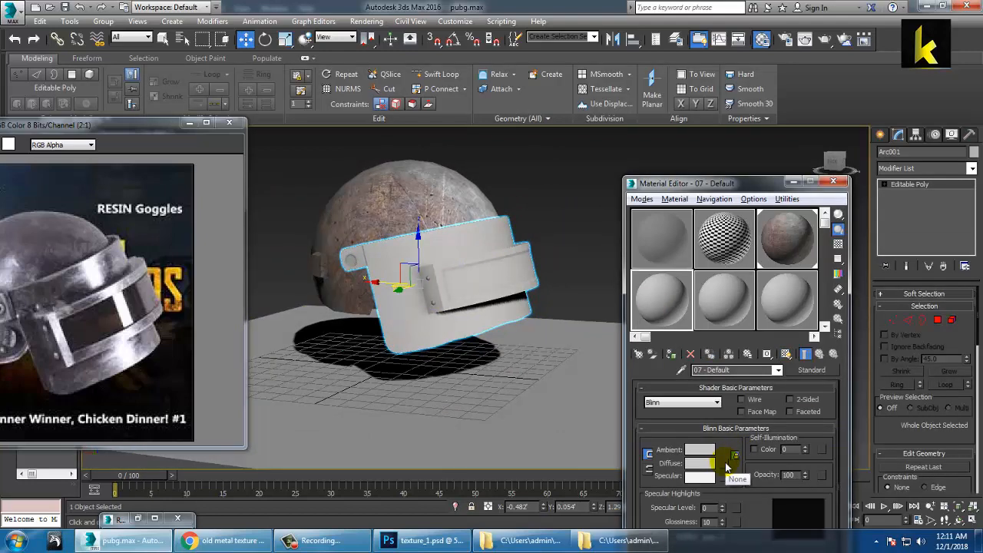
{"action": "left_click", "coordinate": [725, 465]}
{"action": "double_click", "coordinate": [411, 129]}
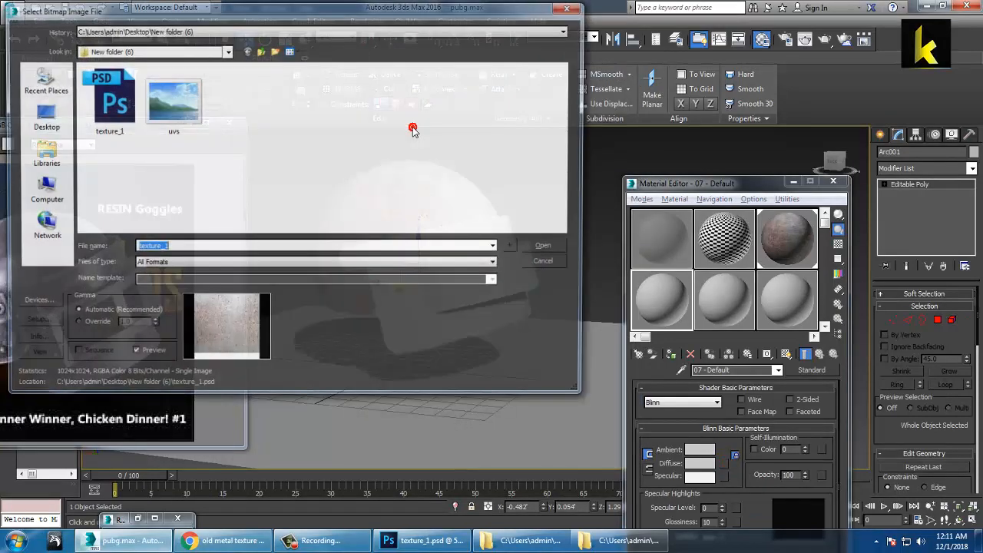
{"action": "double_click", "coordinate": [115, 100]}
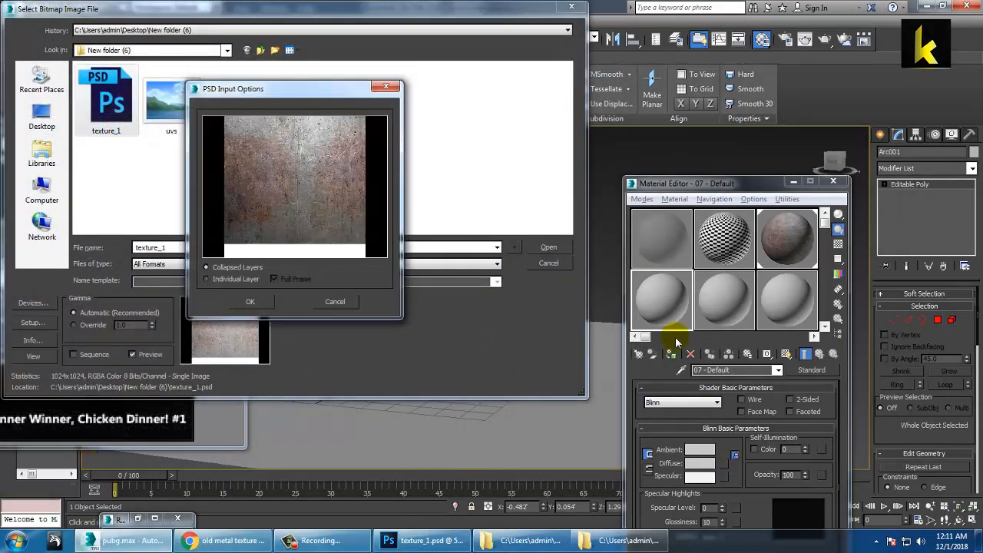
{"action": "left_click", "coordinate": [274, 304]}
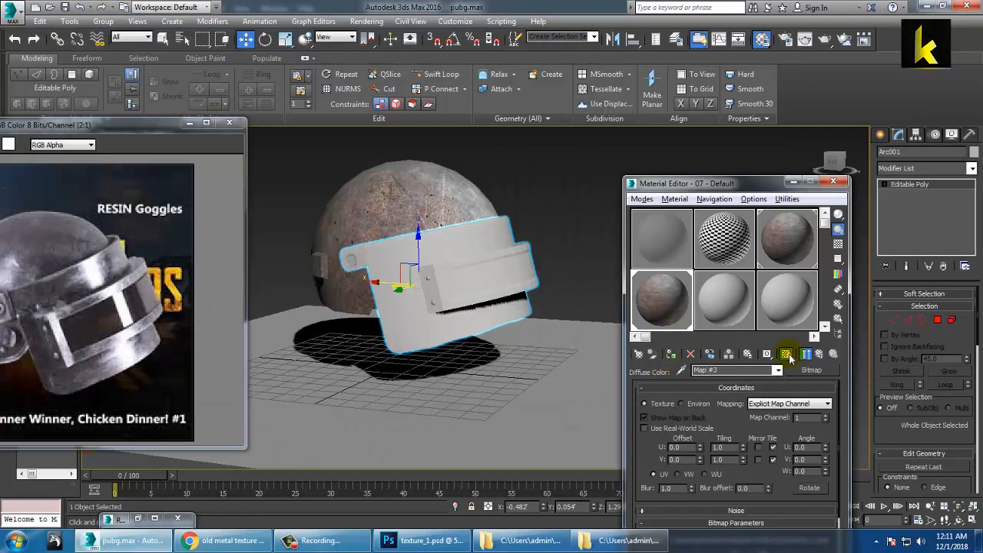
{"action": "left_click", "coordinate": [787, 354]}
{"action": "mouse_move", "coordinate": [461, 241]}
{"action": "middle_mouse_down", "text": "alt"}
{"action": "mouse_move", "coordinate": [368, 256]}
{"action": "mouse_move", "coordinate": [432, 257]}
{"action": "mouse_move", "coordinate": [447, 271]}
{"action": "mouse_move", "coordinate": [474, 239]}
{"action": "mouse_move", "coordinate": [501, 240]}
{"action": "mouse_move", "coordinate": [477, 232]}
{"action": "middle_mouse_up", "text": "alt"}
{"action": "key", "text": "F4"}
{"action": "scroll", "coordinate": [444, 261], "scroll_direction": "up", "scroll_amount": 4}
{"action": "scroll", "coordinate": [463, 246], "scroll_direction": "down", "scroll_amount": 2}
Step: Add a UVW Map modifier to the visor with Box projection
{"action": "left_click", "coordinate": [973, 169]}
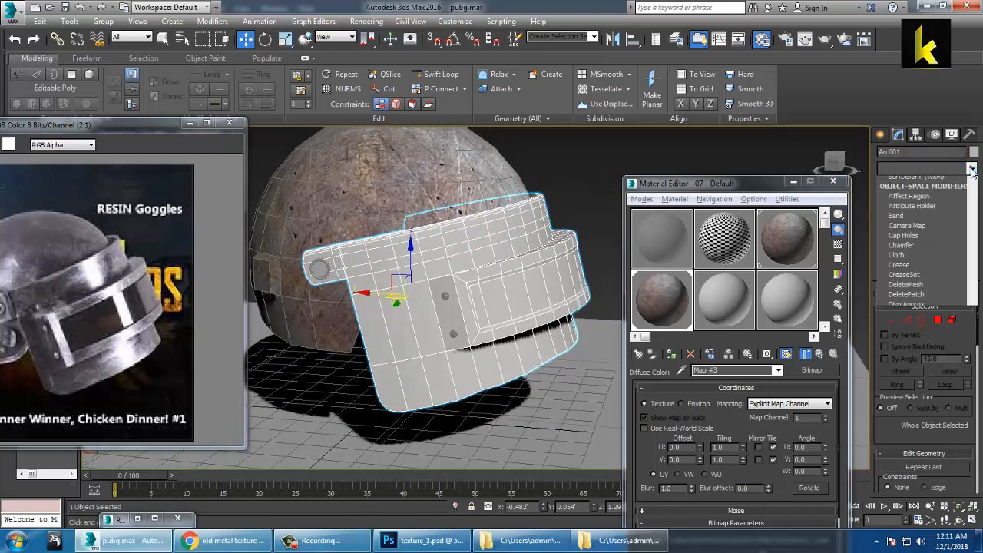
{"action": "key", "text": "u"}
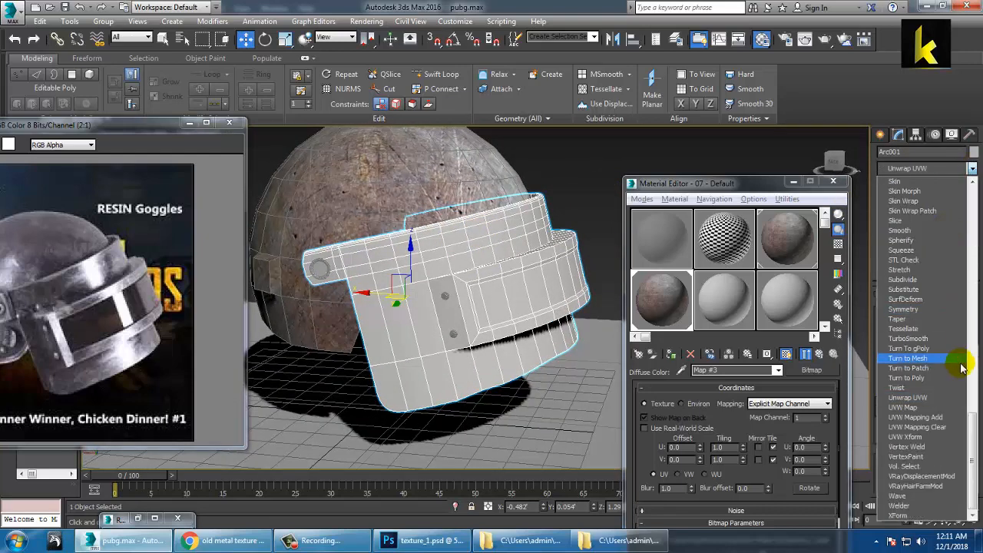
{"action": "left_click", "coordinate": [929, 407]}
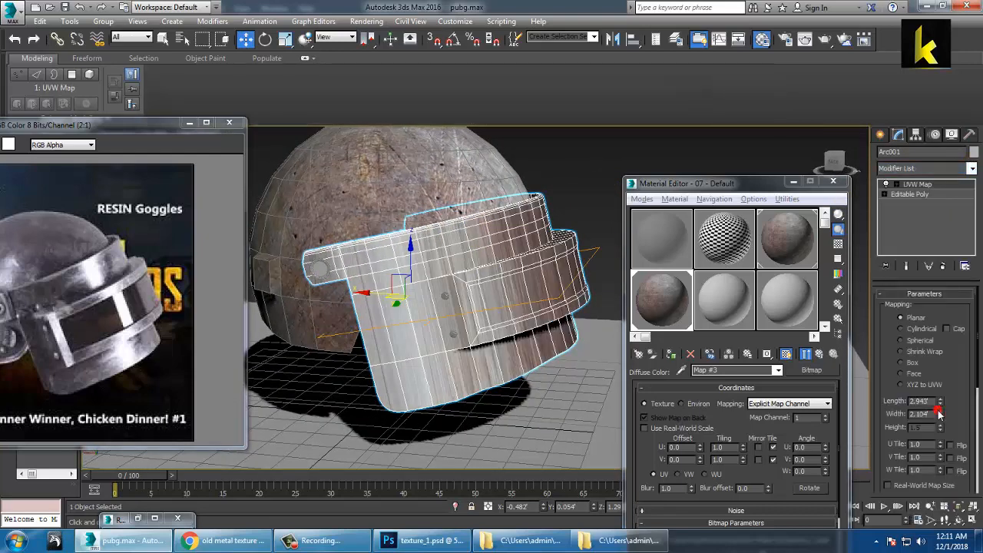
{"action": "left_click", "coordinate": [901, 362]}
{"action": "middle_click_drag", "start_coordinate": [400, 230], "coordinate": [492, 279], "text": "alt"}
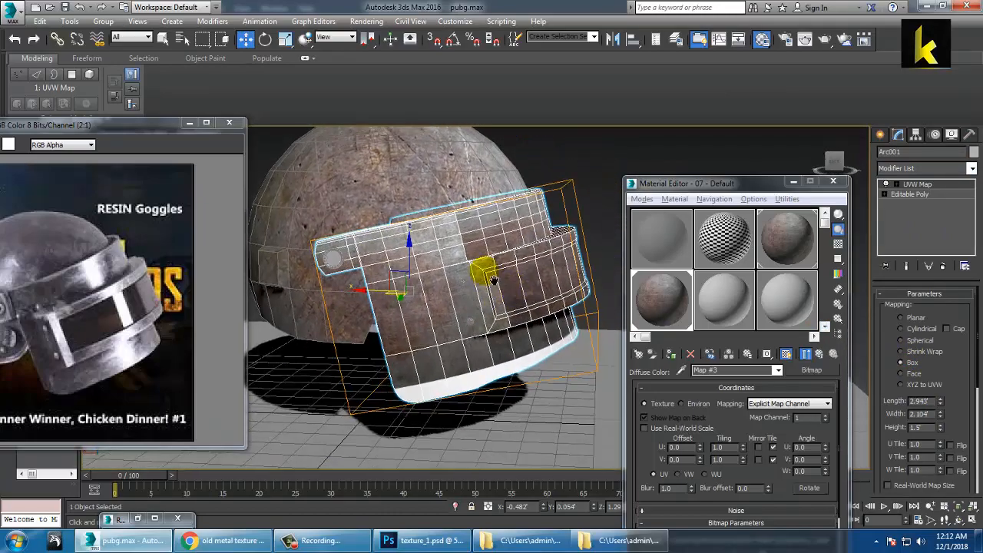
{"action": "scroll", "coordinate": [492, 280], "scroll_direction": "up", "scroll_amount": 4}
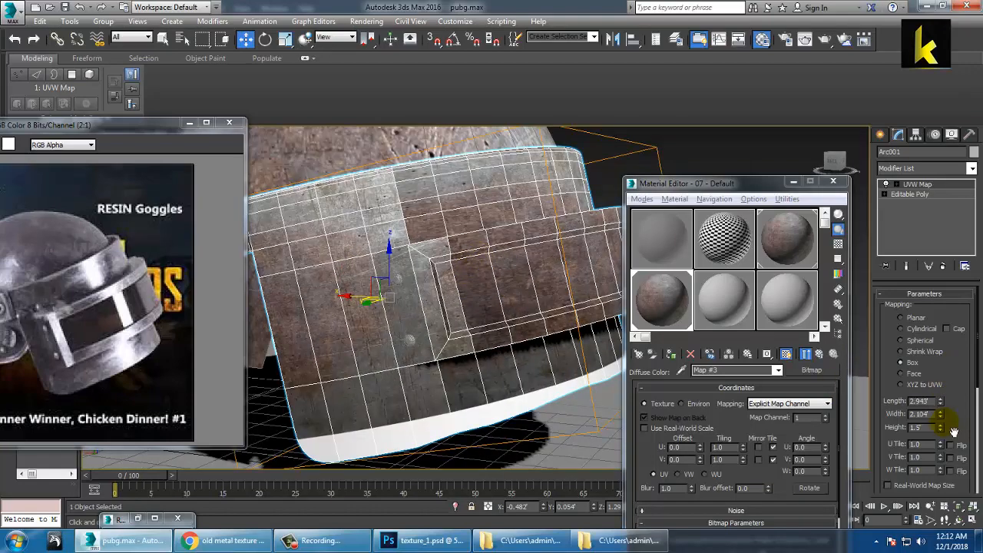
Step: Size the box mapping to height 1.875, width 2.104 and length 3.061
{"action": "left_click_drag", "start_coordinate": [941, 428], "coordinate": [946, 417]}
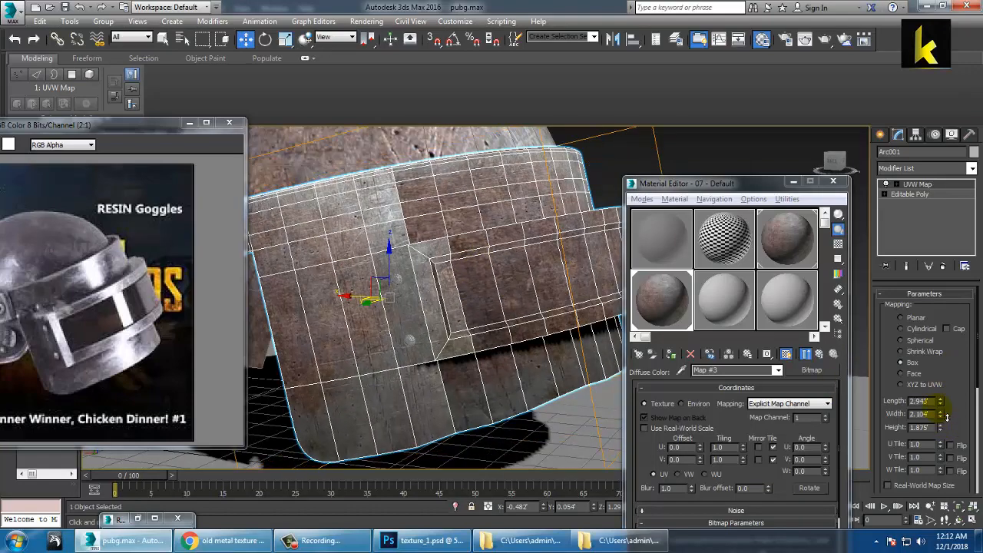
{"action": "middle_click_drag", "start_coordinate": [540, 363], "coordinate": [453, 359], "text": "alt"}
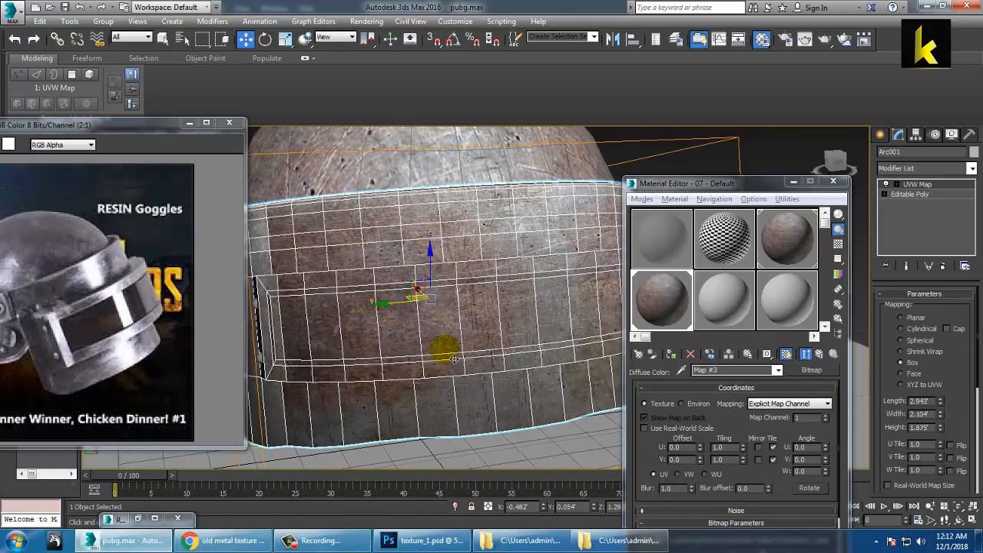
{"action": "scroll", "coordinate": [441, 264], "scroll_direction": "down", "scroll_amount": 6}
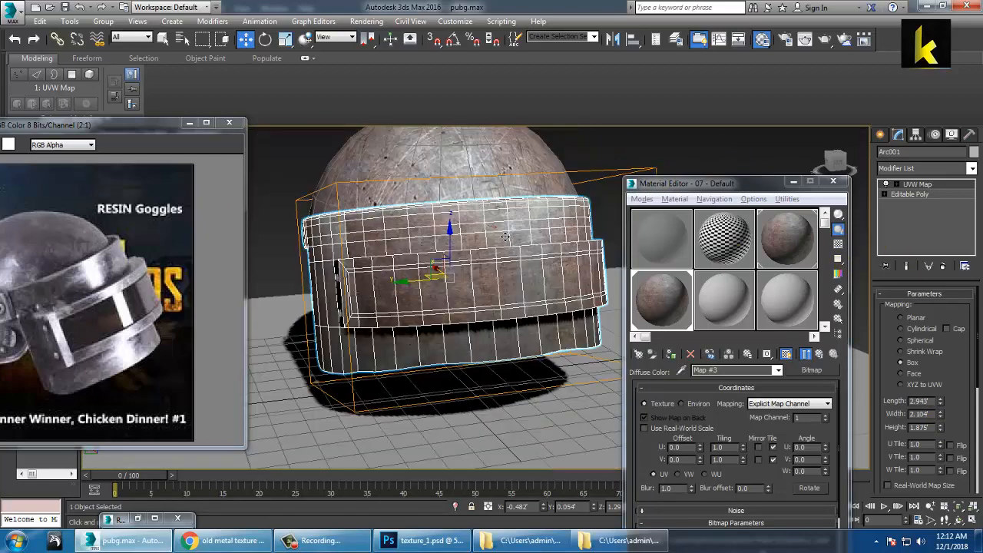
{"action": "middle_click_drag", "start_coordinate": [455, 219], "coordinate": [518, 218], "text": "alt"}
{"action": "scroll", "coordinate": [469, 240], "scroll_direction": "up", "scroll_amount": 3}
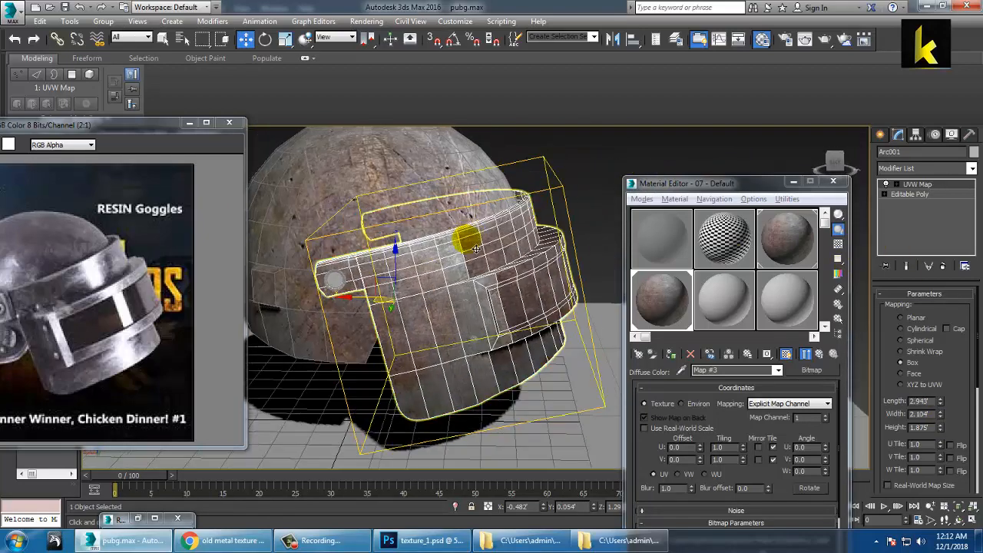
{"action": "middle_click_drag", "start_coordinate": [470, 240], "coordinate": [427, 244], "text": "alt"}
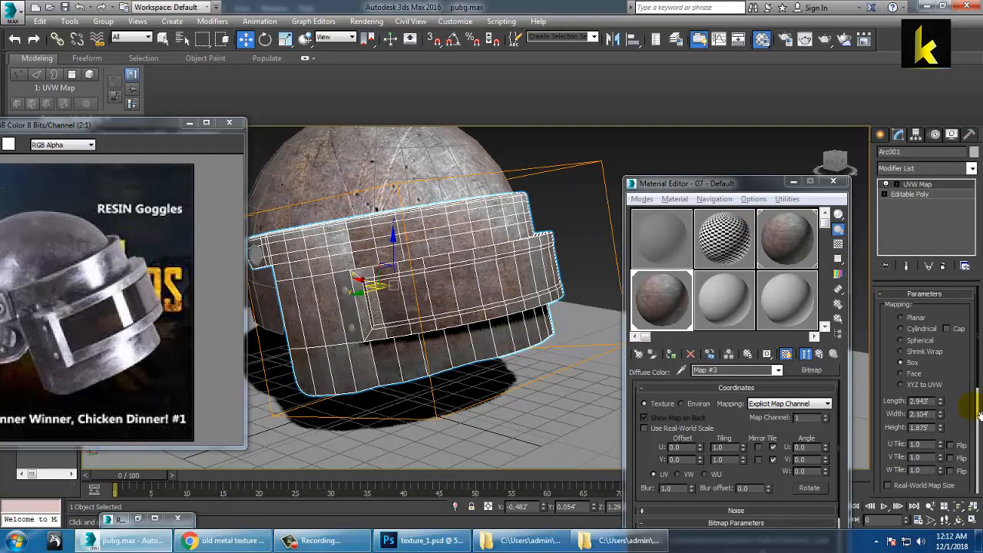
{"action": "left_click_drag", "start_coordinate": [939, 414], "coordinate": [959, 403]}
{"action": "key", "text": "ctrl+z"}
{"action": "middle_click_drag", "start_coordinate": [492, 331], "coordinate": [479, 290], "text": "alt"}
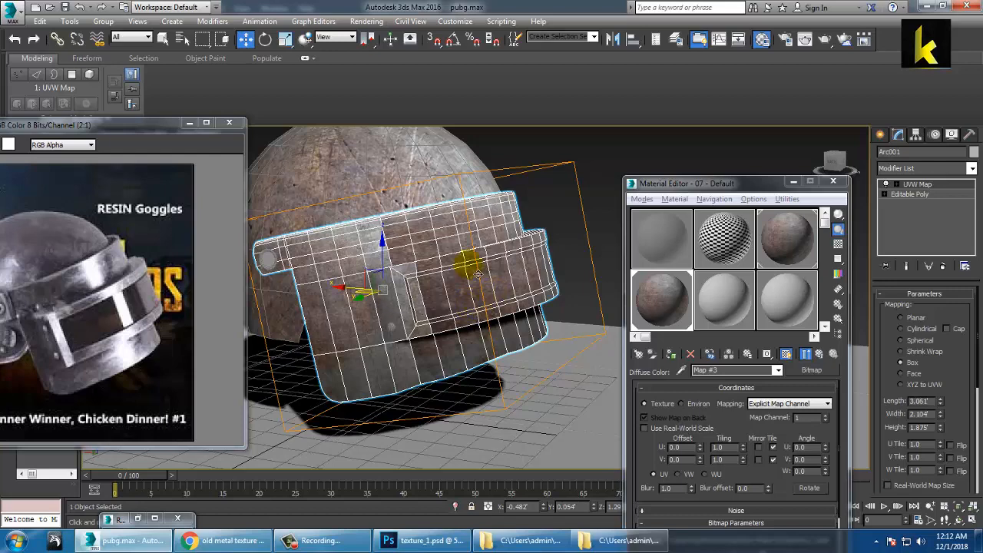
Step: Convert the visor to an Editable Poly and reselect it
{"action": "right_click", "coordinate": [449, 226]}
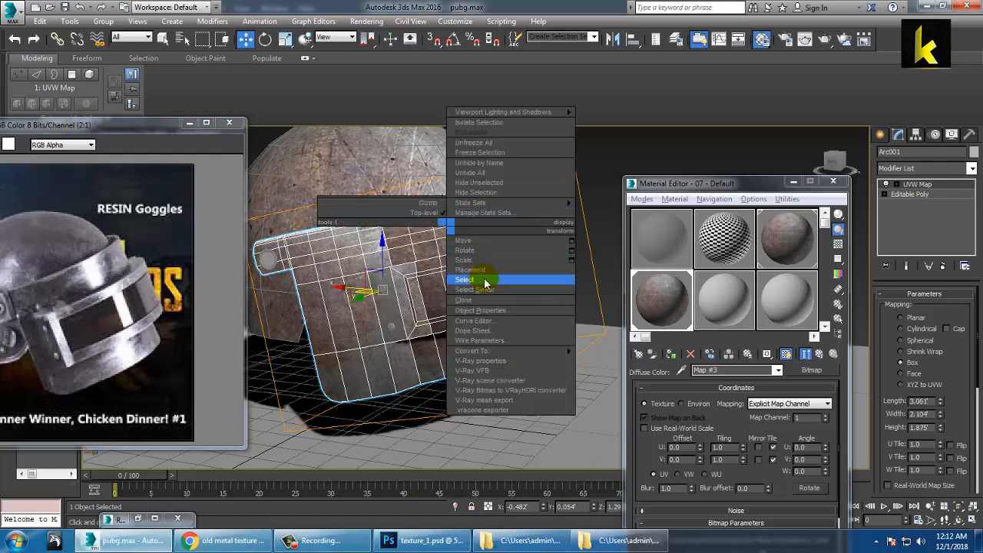
{"action": "mouse_move", "coordinate": [519, 353]}
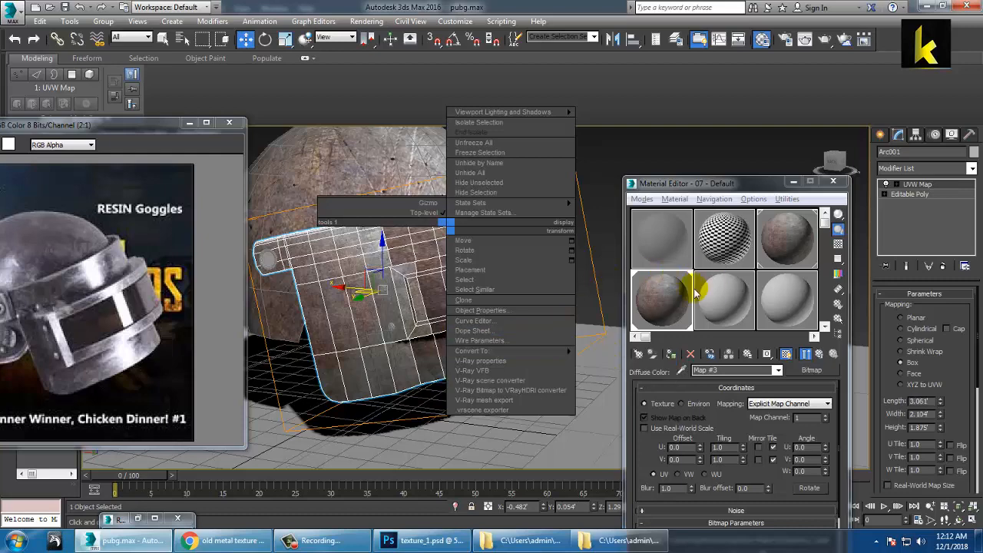
{"action": "left_click", "coordinate": [630, 365]}
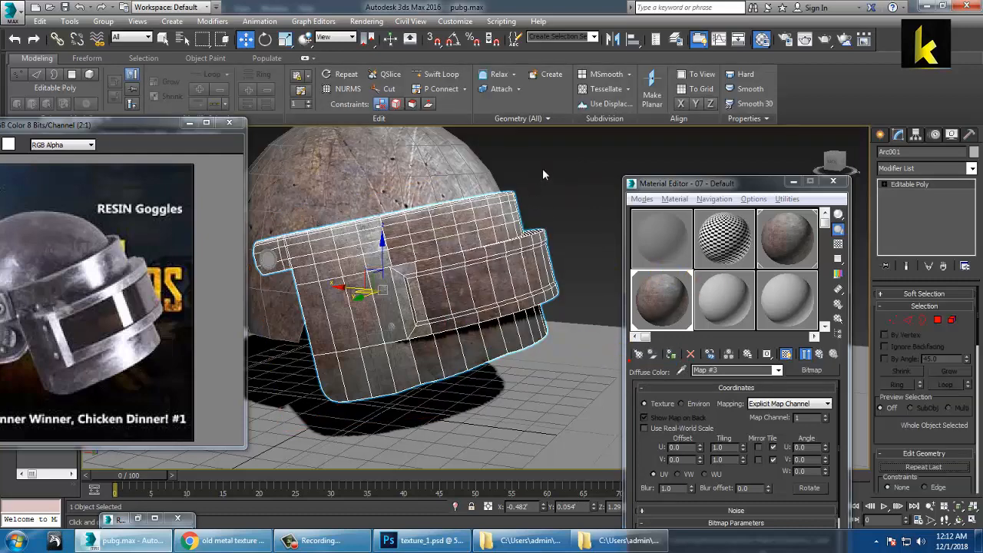
{"action": "left_click", "coordinate": [542, 169]}
{"action": "left_click", "coordinate": [466, 292]}
{"action": "mouse_move", "coordinate": [487, 281]}
{"action": "middle_mouse_down", "text": "alt"}
{"action": "mouse_move", "coordinate": [465, 292]}
{"action": "mouse_move", "coordinate": [476, 285]}
{"action": "middle_mouse_up", "text": "alt"}
{"action": "scroll", "coordinate": [464, 291], "scroll_direction": "up", "scroll_amount": 3}
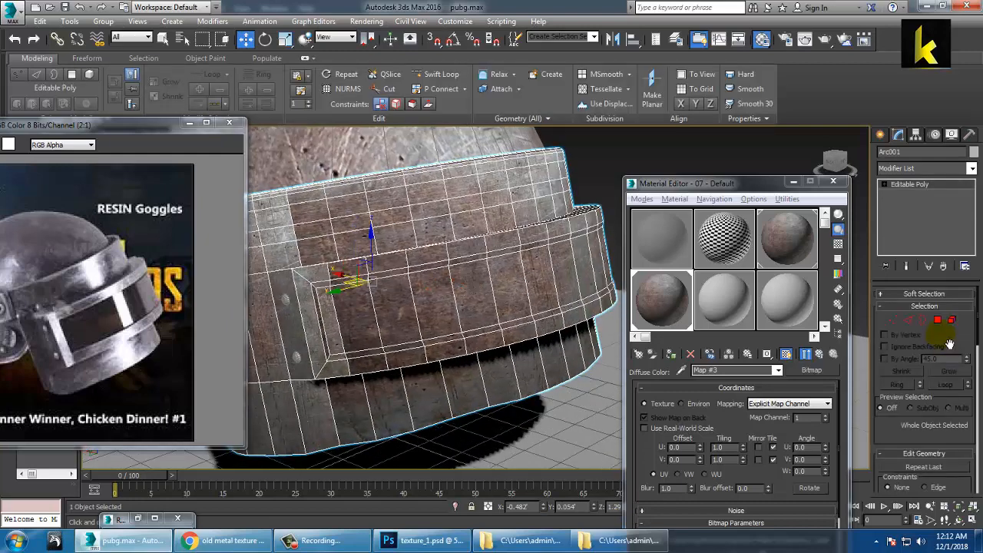
Step: In Polygon mode, select a row of thin polygons along the visor's front band
{"action": "left_click", "coordinate": [937, 320]}
{"action": "left_click", "coordinate": [338, 328]}
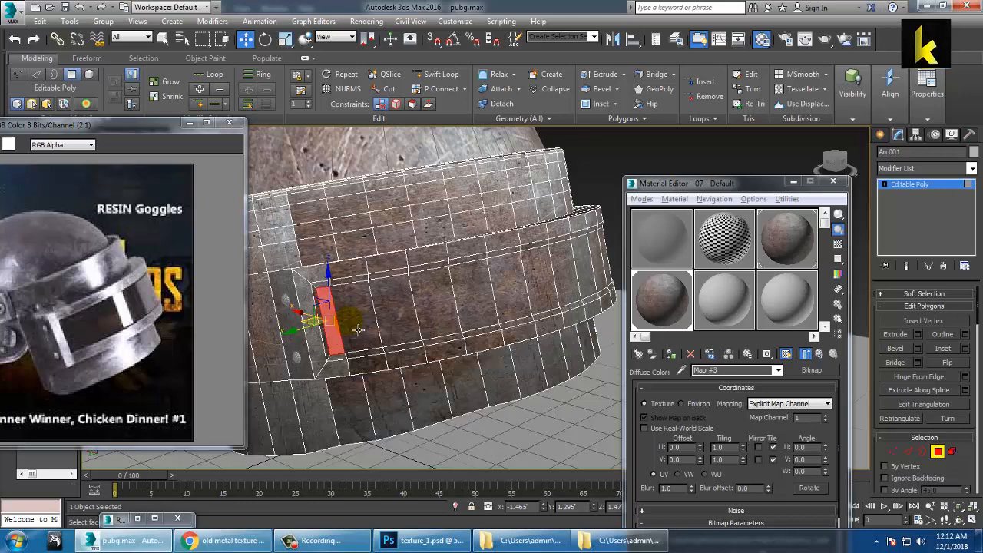
{"action": "left_click", "coordinate": [359, 328], "text": "ctrl"}
{"action": "left_click", "coordinate": [408, 325], "text": "ctrl"}
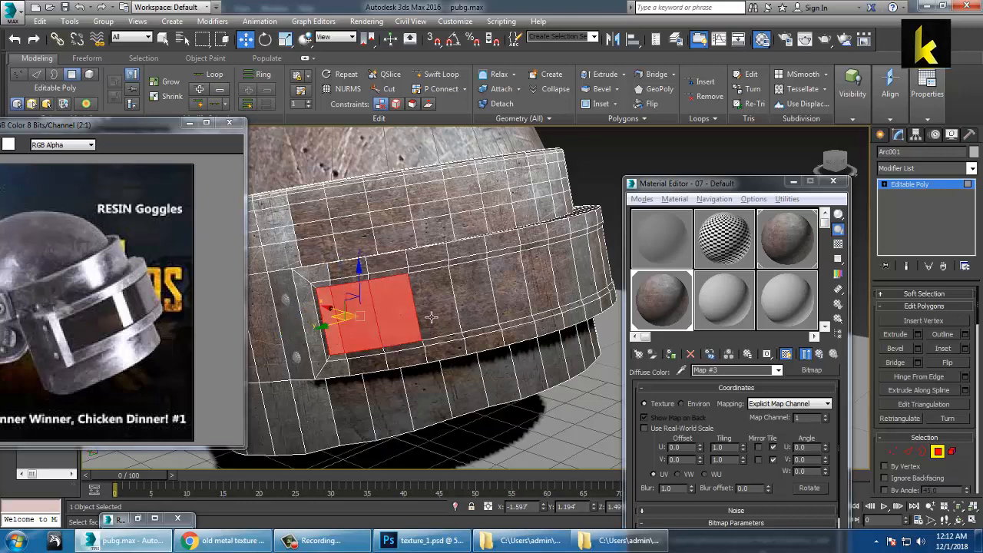
{"action": "left_click", "coordinate": [438, 316], "text": "ctrl"}
{"action": "left_click", "coordinate": [495, 304], "text": "ctrl"}
{"action": "left_click", "coordinate": [530, 292], "text": "ctrl"}
{"action": "left_click", "coordinate": [565, 283], "text": "ctrl"}
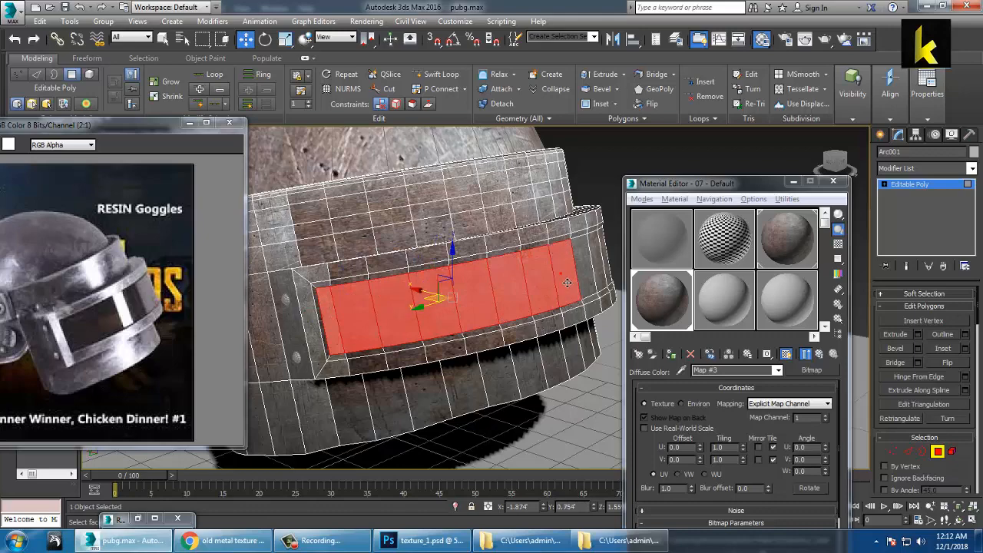
{"action": "middle_click_drag", "start_coordinate": [568, 286], "coordinate": [401, 279], "text": "alt"}
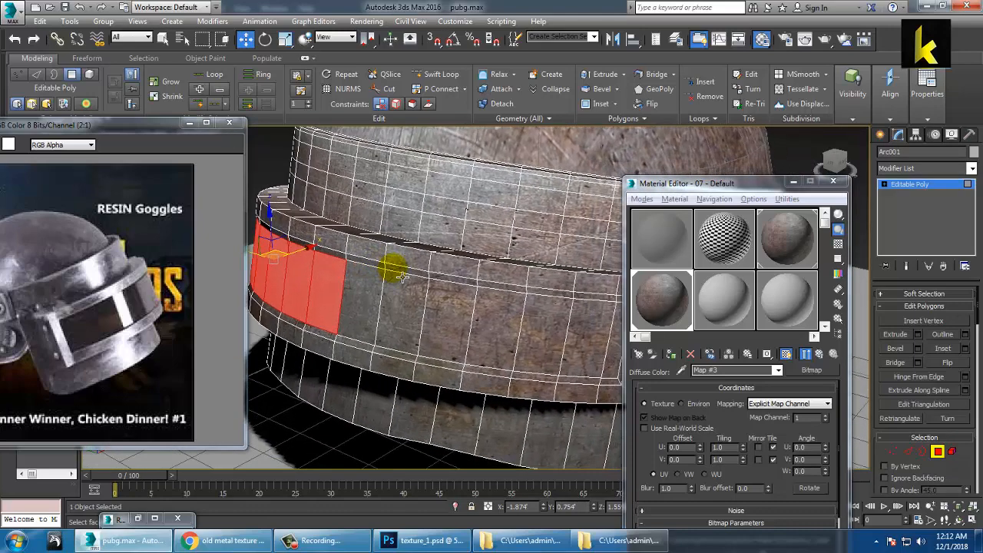
{"action": "left_click", "coordinate": [380, 296], "text": "ctrl"}
{"action": "left_click", "coordinate": [407, 309], "text": "ctrl"}
{"action": "left_click", "coordinate": [450, 319], "text": "ctrl"}
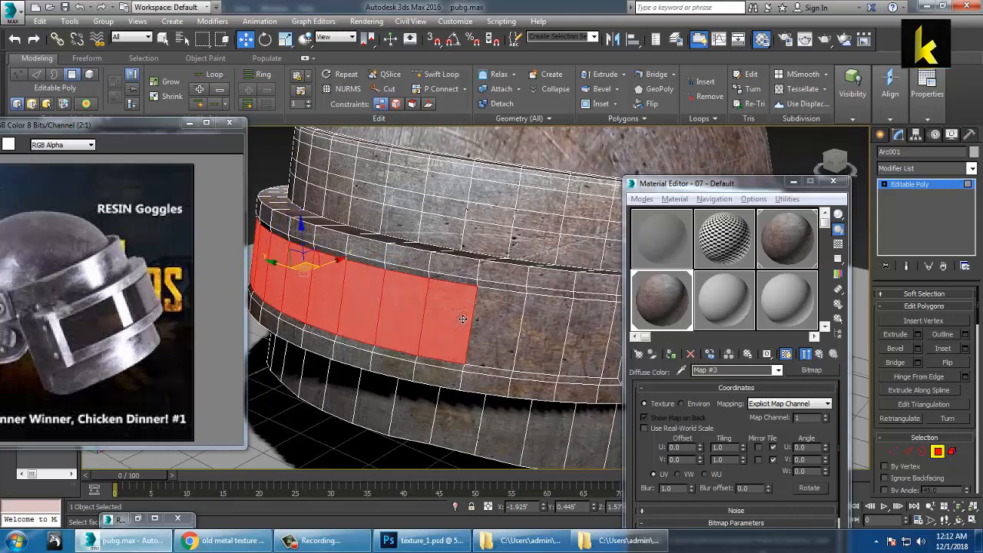
{"action": "left_click", "coordinate": [495, 326], "text": "ctrl"}
{"action": "middle_click_drag", "start_coordinate": [528, 333], "coordinate": [448, 315], "text": "alt"}
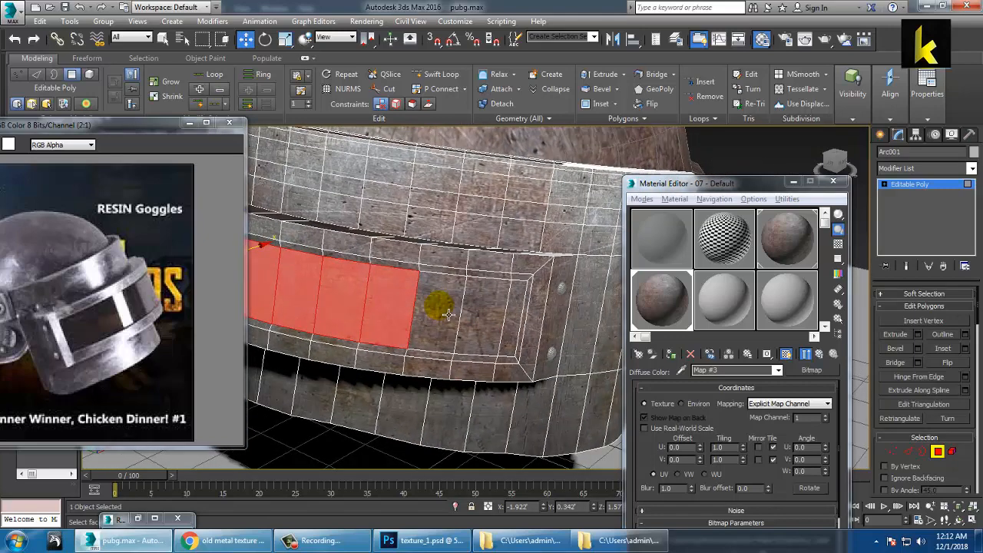
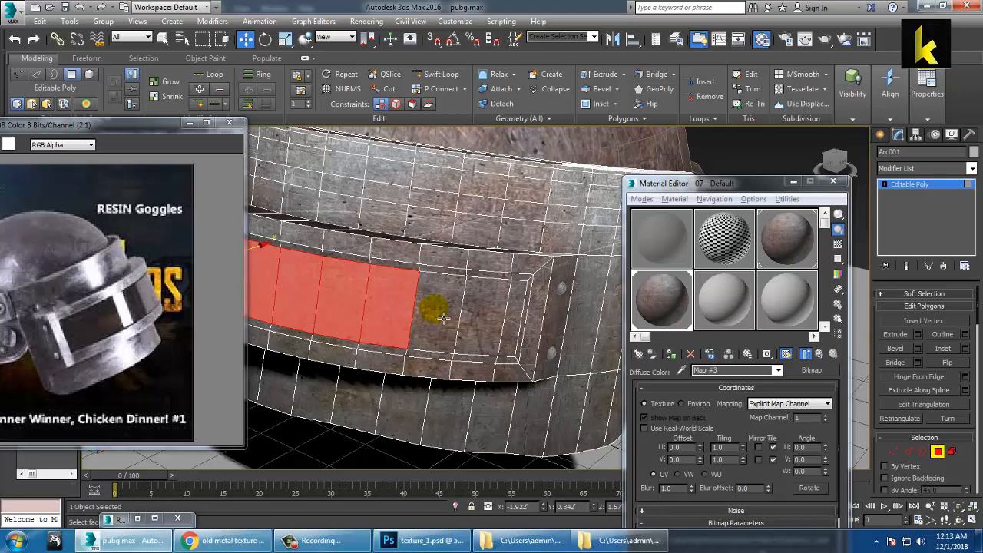
Step: Select the first run of thin polygons across the front of the visor band
{"action": "left_click", "coordinate": [436, 323], "text": "ctrl"}
{"action": "left_click", "coordinate": [487, 333], "text": "ctrl"}
{"action": "left_click", "coordinate": [522, 334], "text": "ctrl"}
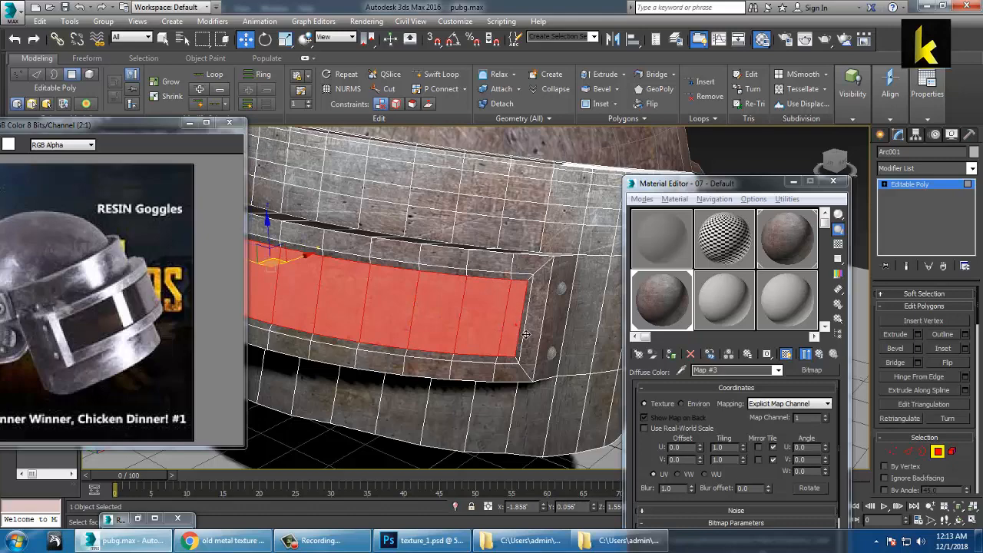
{"action": "middle_click_drag", "start_coordinate": [497, 339], "coordinate": [449, 321], "text": "alt"}
{"action": "scroll", "coordinate": [449, 321], "scroll_direction": "up", "scroll_amount": 2}
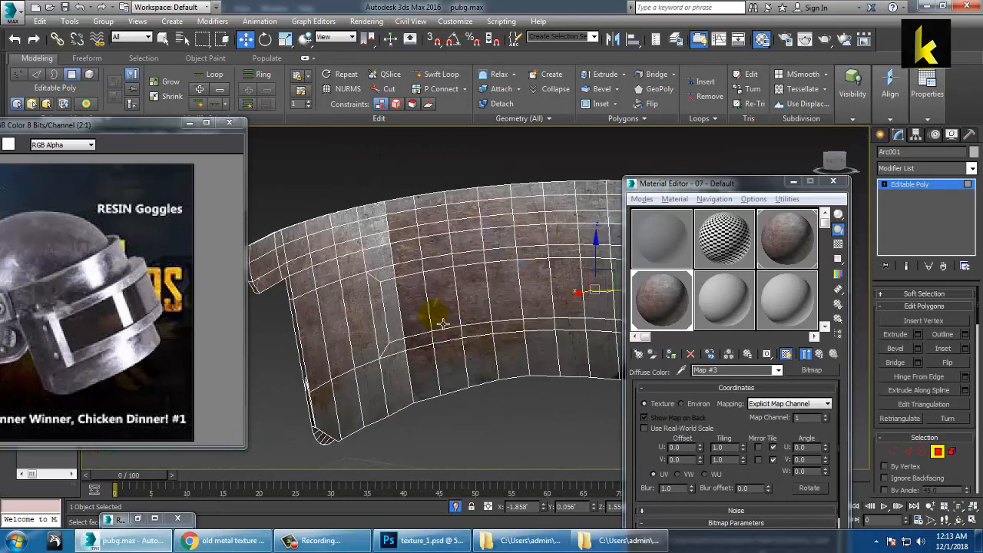
{"action": "left_click", "coordinate": [401, 315], "text": "ctrl"}
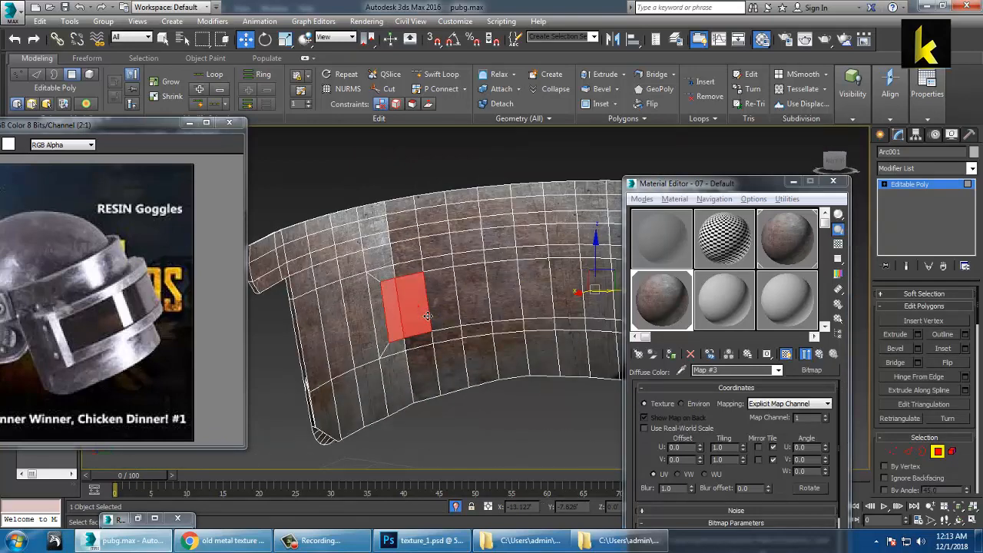
{"action": "left_click", "coordinate": [442, 300], "text": "ctrl"}
{"action": "left_click", "coordinate": [472, 297], "text": "ctrl"}
{"action": "left_click", "coordinate": [503, 293], "text": "ctrl"}
{"action": "left_click", "coordinate": [537, 300], "text": "ctrl"}
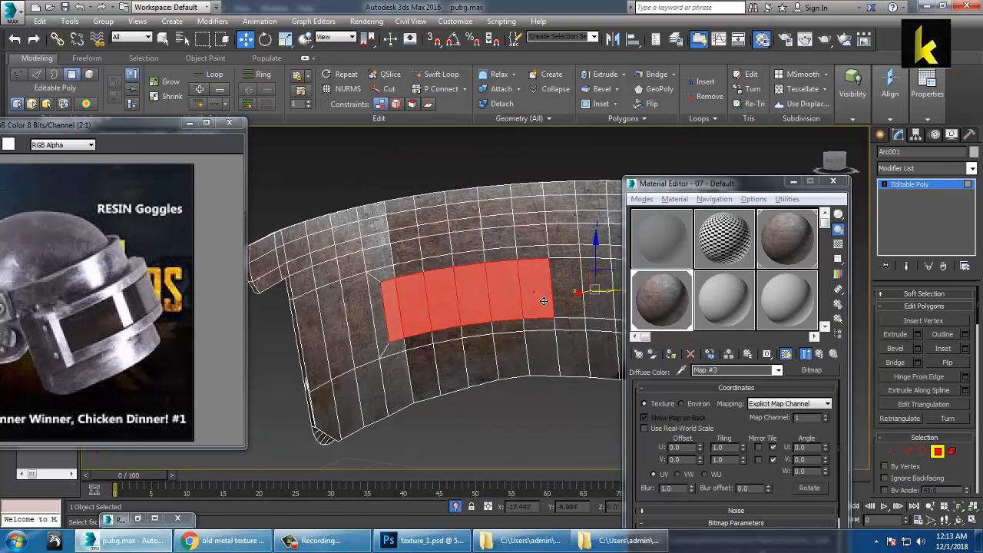
Step: Extend the strip to the band's right end, then activate an empty Material Editor slot
{"action": "middle_click_drag", "start_coordinate": [523, 300], "coordinate": [455, 301], "text": "alt"}
{"action": "left_click", "coordinate": [495, 303], "text": "ctrl"}
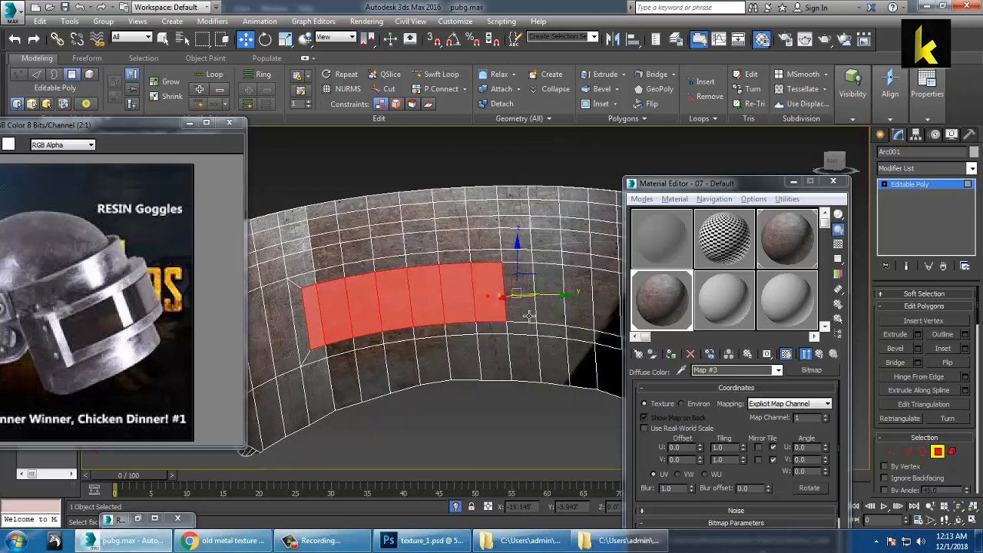
{"action": "left_click", "coordinate": [529, 316], "text": "ctrl"}
{"action": "left_click", "coordinate": [558, 319], "text": "ctrl"}
{"action": "middle_click_drag", "start_coordinate": [572, 299], "coordinate": [442, 308], "text": "alt"}
{"action": "left_click", "coordinate": [439, 304], "text": "ctrl"}
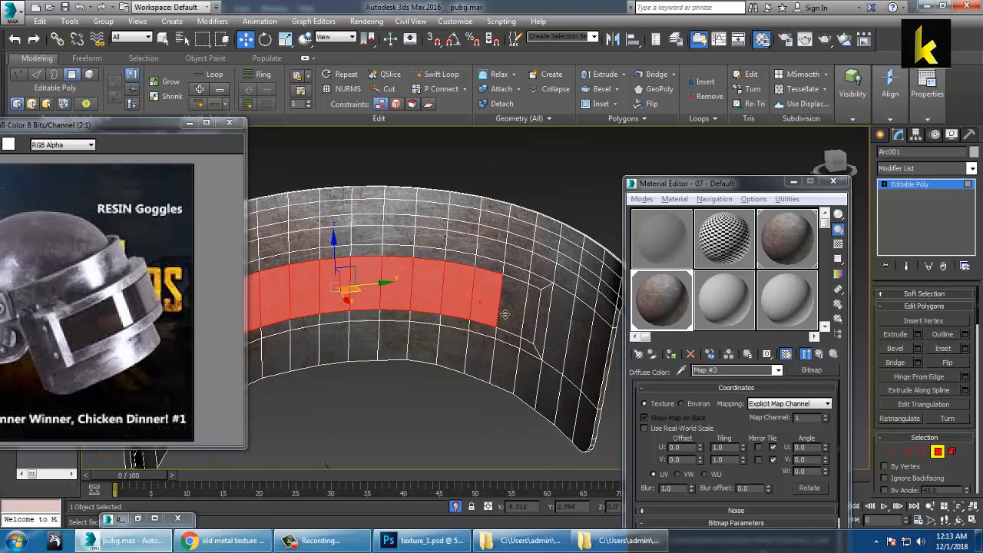
{"action": "left_click", "coordinate": [726, 306]}
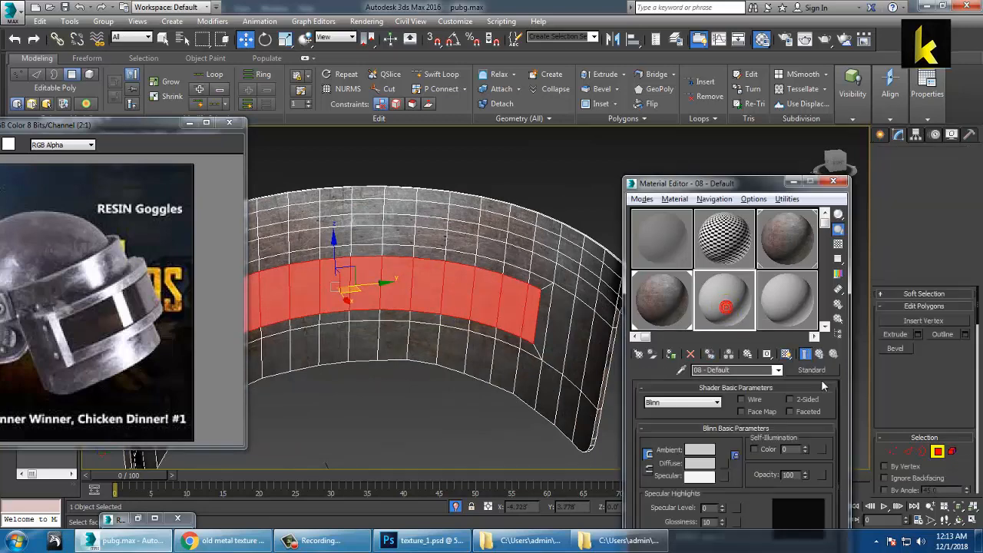
Step: Make the slot an Architectural material with the Glass - Translucent template and assign it to the strip
{"action": "left_click", "coordinate": [811, 369]}
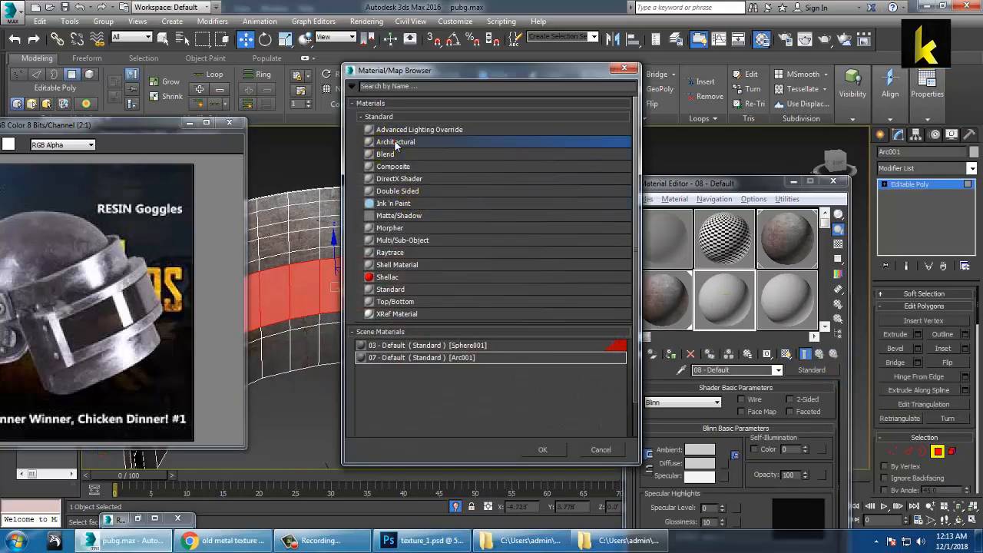
{"action": "double_click", "coordinate": [395, 142]}
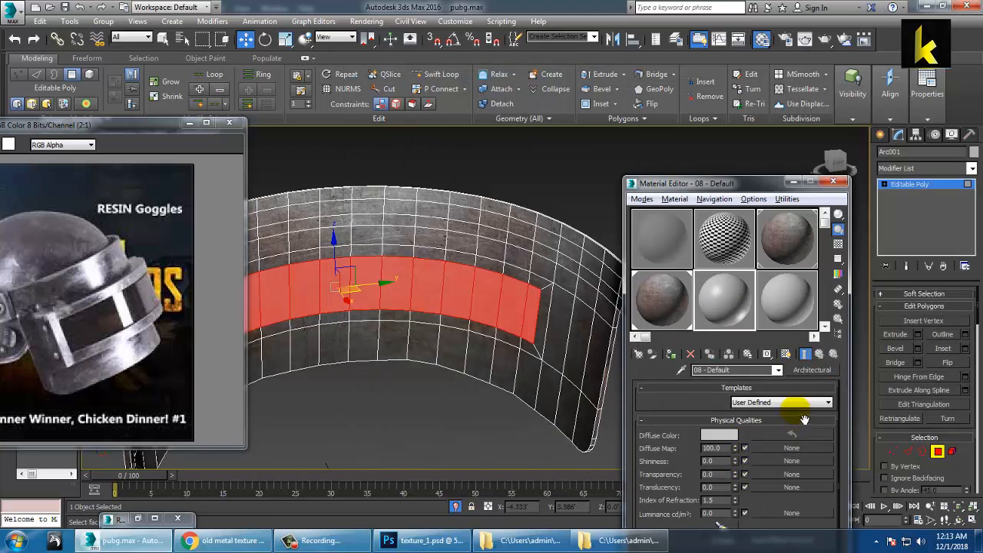
{"action": "left_click", "coordinate": [797, 407]}
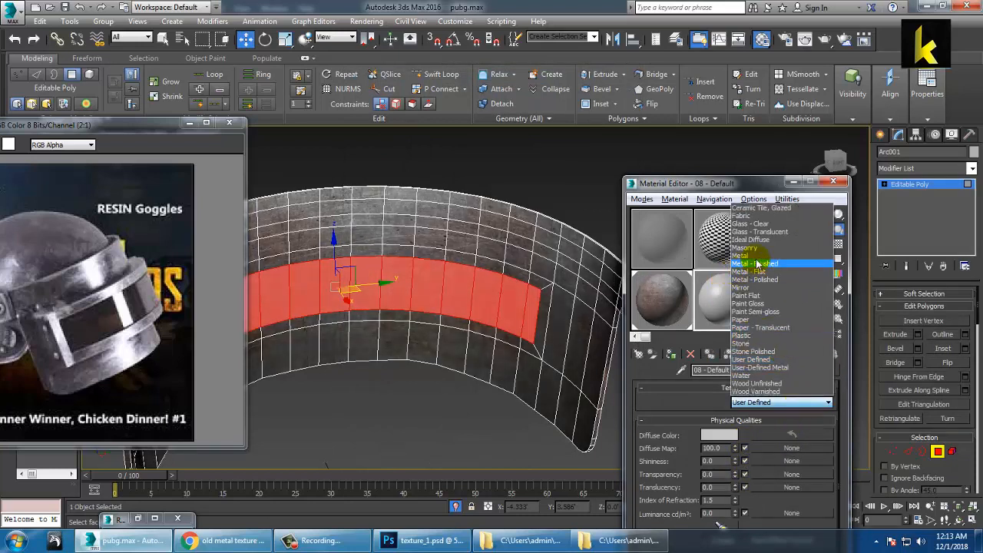
{"action": "left_click", "coordinate": [766, 232]}
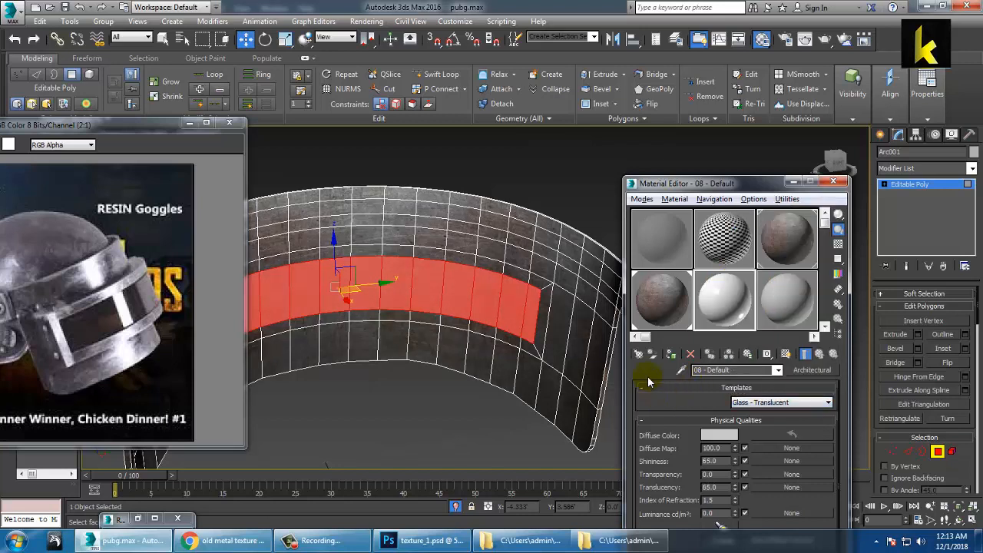
{"action": "left_click", "coordinate": [671, 353]}
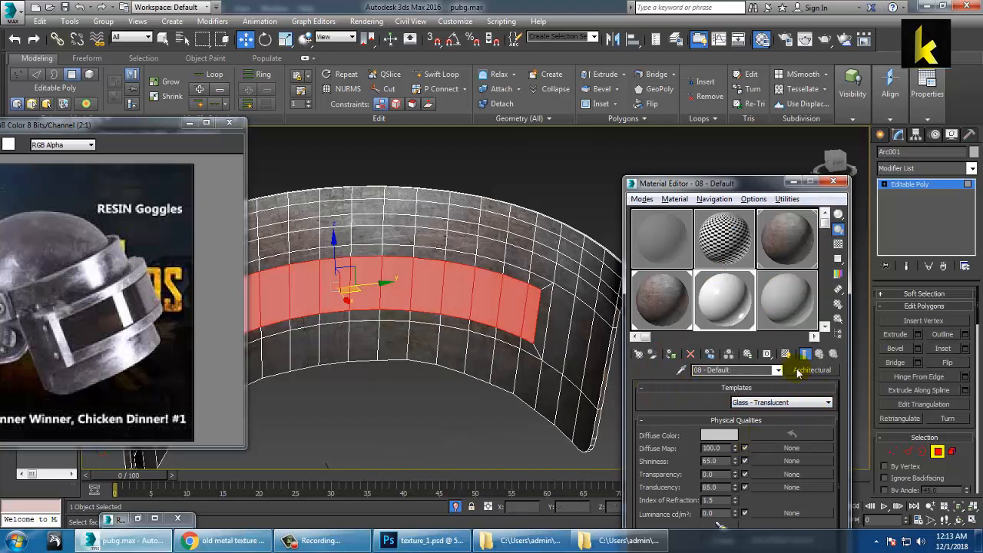
Step: Switch the template to Glass - Clear with 73 transparency, then clear the polygon selection
{"action": "left_click", "coordinate": [828, 403]}
{"action": "left_click", "coordinate": [760, 226]}
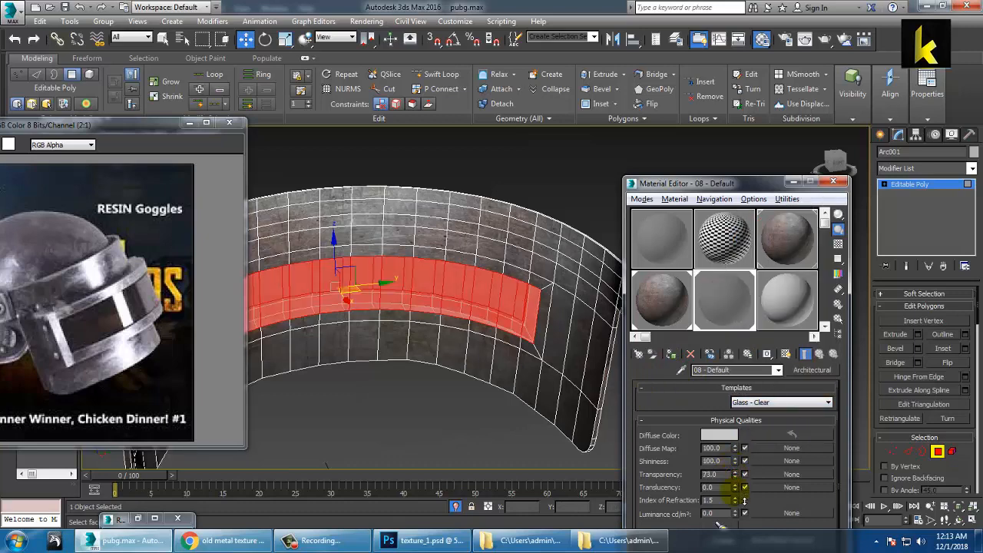
{"action": "left_click", "coordinate": [548, 184]}
{"action": "scroll", "coordinate": [548, 184], "scroll_direction": "down", "scroll_amount": 4}
{"action": "middle_click_drag", "start_coordinate": [548, 184], "coordinate": [455, 345], "text": "alt"}
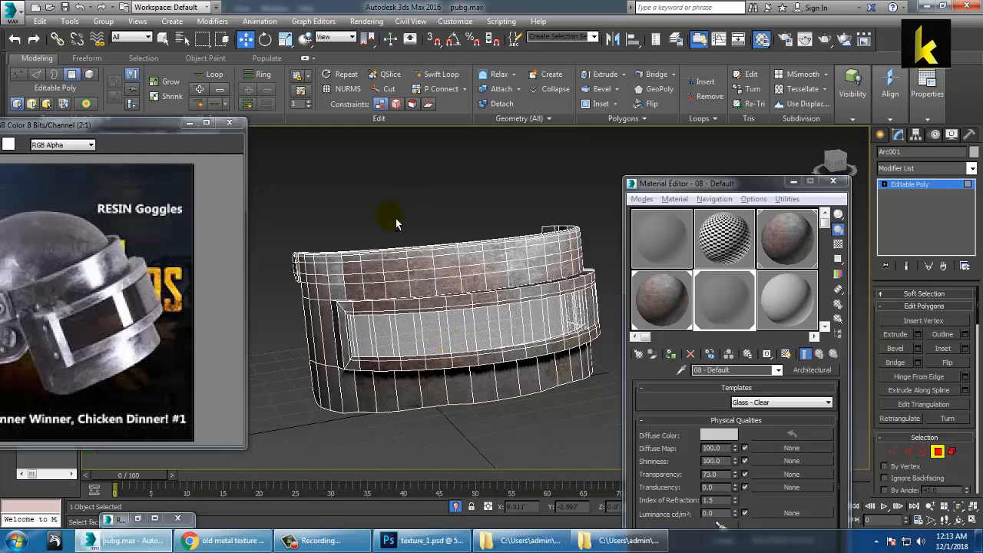
Step: End Isolate to bring back the full helmet scene
{"action": "right_click", "coordinate": [395, 184]}
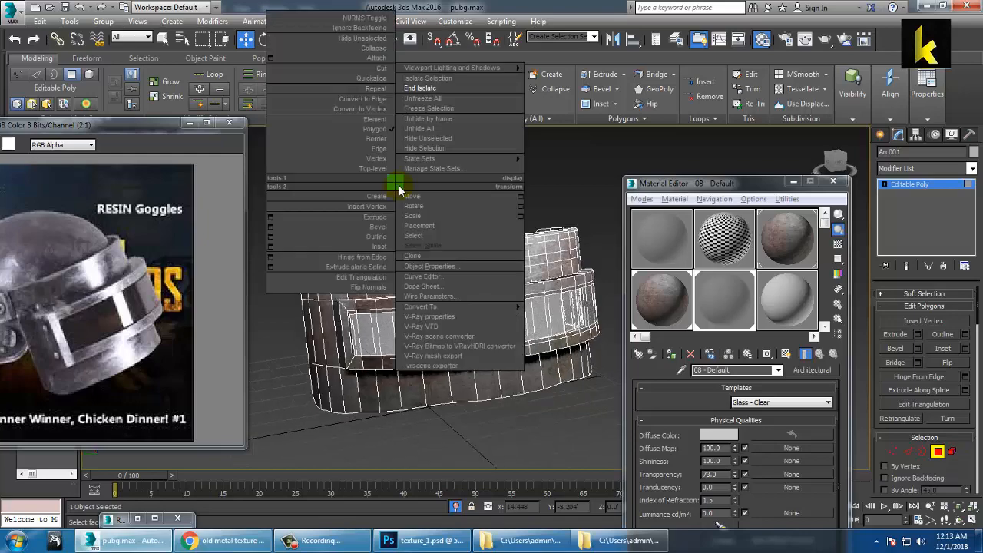
{"action": "left_click", "coordinate": [422, 88]}
{"action": "middle_click_drag", "start_coordinate": [394, 270], "coordinate": [423, 296], "text": "alt"}
{"action": "scroll", "coordinate": [445, 332], "scroll_direction": "up", "scroll_amount": 4}
{"action": "scroll", "coordinate": [496, 311], "scroll_direction": "up", "scroll_amount": 4}
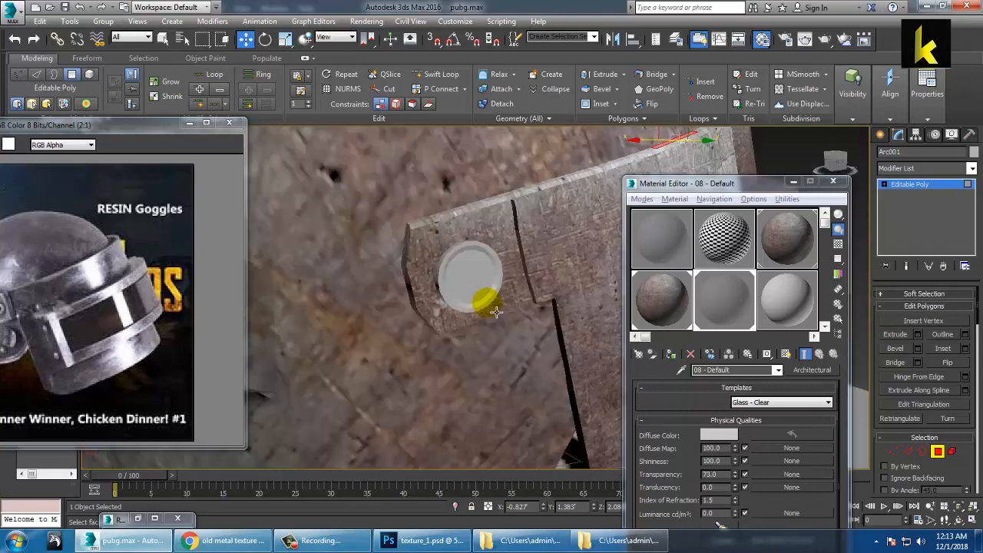
{"action": "scroll", "coordinate": [496, 311], "scroll_direction": "up", "scroll_amount": 3}
Step: Leave Polygon mode, select the round side bolt, and start material 09 - Default in an empty slot
{"action": "left_click", "coordinate": [469, 294]}
{"action": "scroll", "coordinate": [469, 294], "scroll_direction": "down", "scroll_amount": 3}
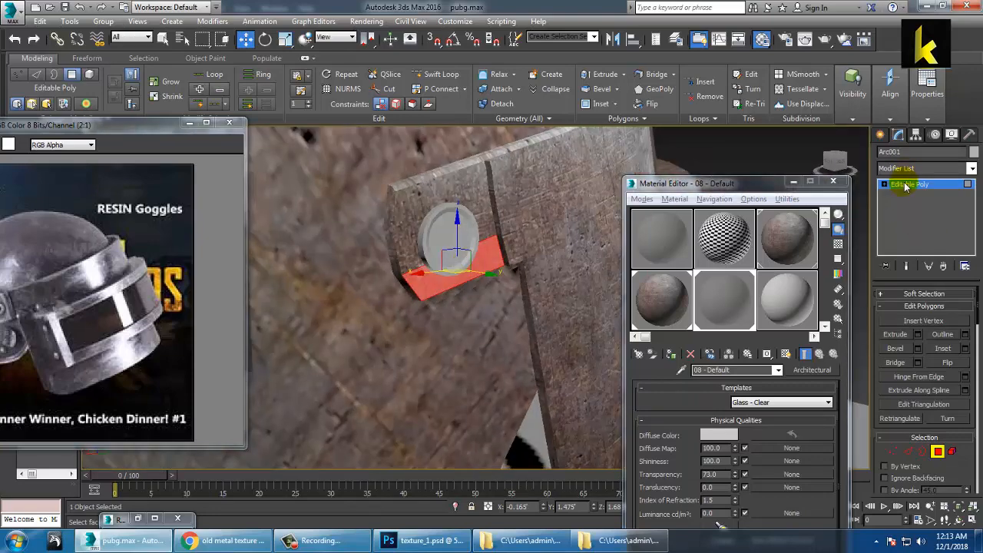
{"action": "left_click", "coordinate": [906, 185]}
{"action": "middle_click_drag", "start_coordinate": [538, 267], "coordinate": [556, 276], "text": "alt"}
{"action": "scroll", "coordinate": [476, 289], "scroll_direction": "down", "scroll_amount": 3}
{"action": "left_click", "coordinate": [482, 284]}
{"action": "left_click", "coordinate": [437, 271]}
{"action": "mouse_move", "coordinate": [436, 272]}
{"action": "middle_mouse_down", "text": "alt"}
{"action": "mouse_move", "coordinate": [457, 279]}
{"action": "mouse_move", "coordinate": [438, 269]}
{"action": "middle_mouse_up", "text": "alt"}
{"action": "left_click", "coordinate": [798, 307]}
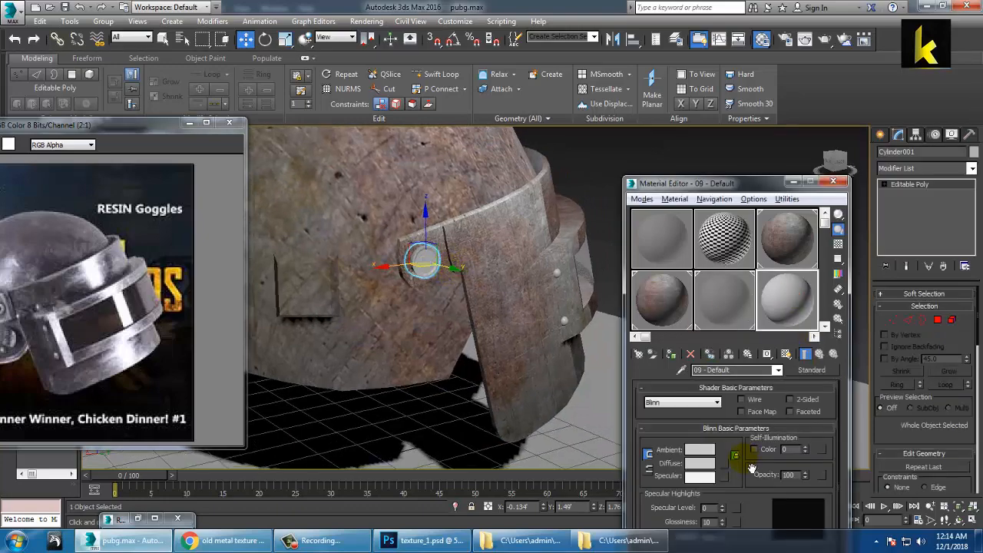
Step: Load the first metal texture from the met folder as the Diffuse bitmap
{"action": "left_click", "coordinate": [728, 465]}
{"action": "double_click", "coordinate": [396, 130]}
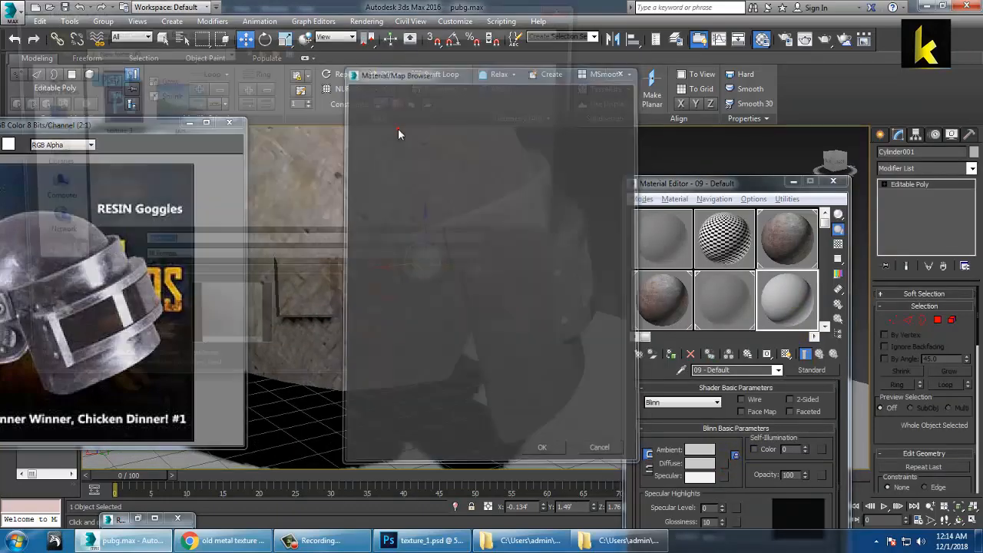
{"action": "left_click", "coordinate": [250, 54]}
{"action": "double_click", "coordinate": [254, 125]}
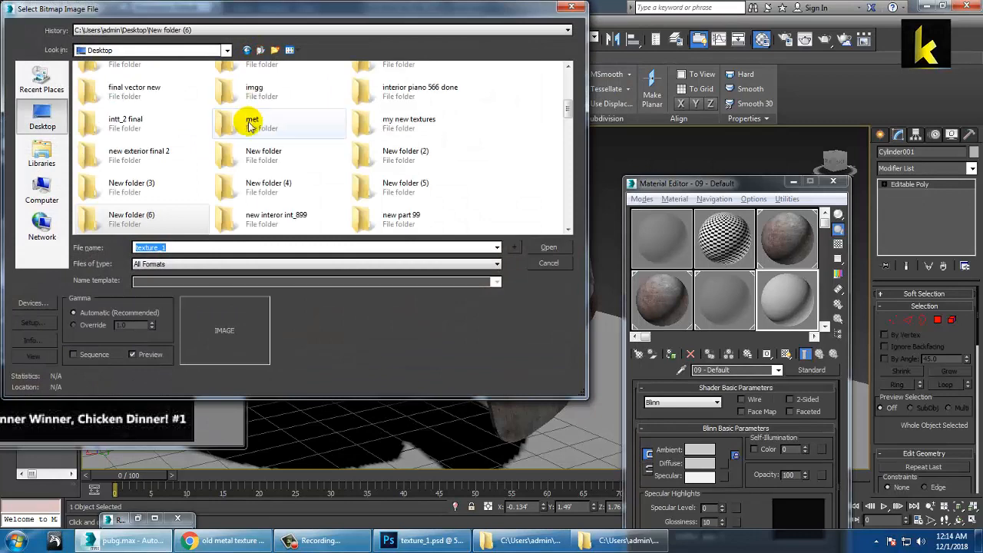
{"action": "double_click", "coordinate": [133, 101]}
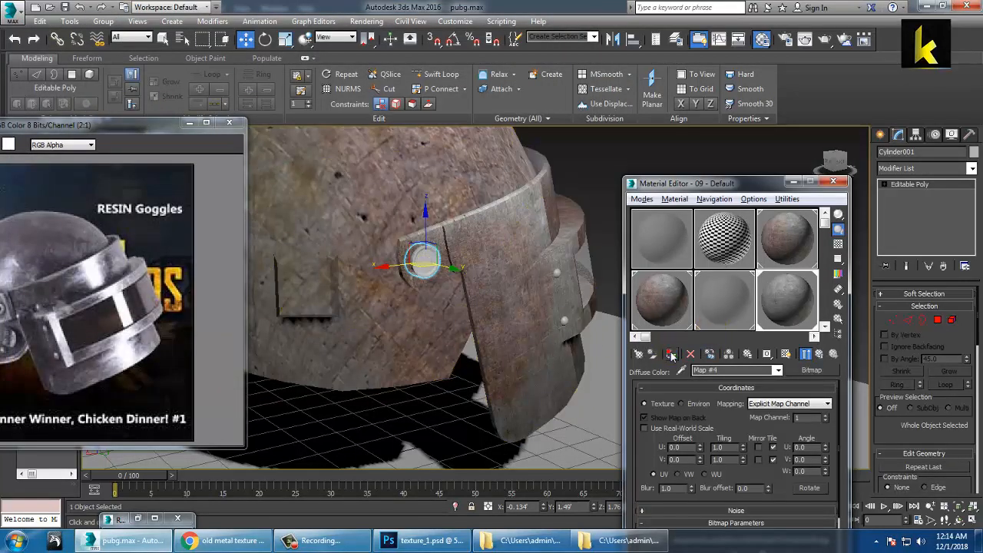
Step: Add a cylindrical UVW Map modifier to the bolt
{"action": "left_click", "coordinate": [972, 168]}
{"action": "key", "text": "u"}
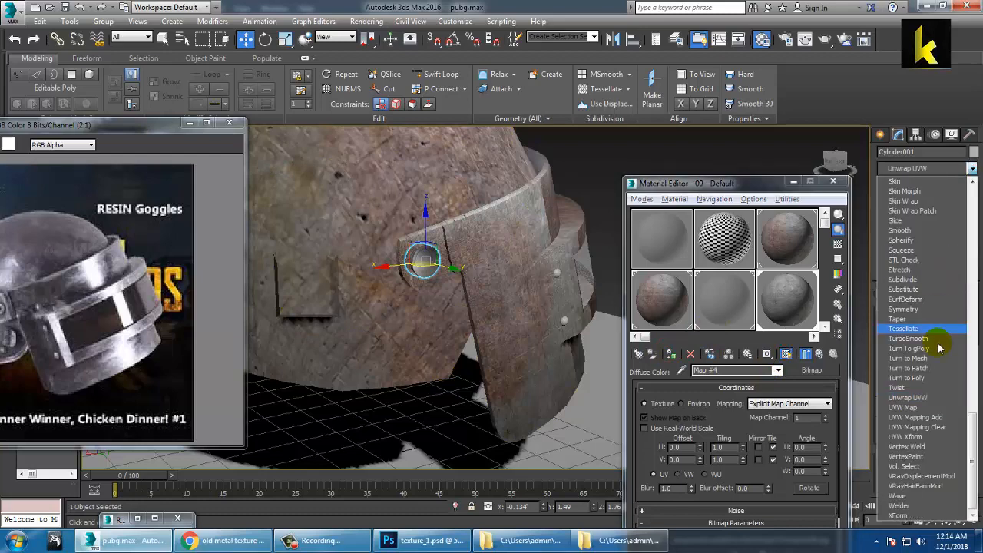
{"action": "left_click", "coordinate": [922, 408]}
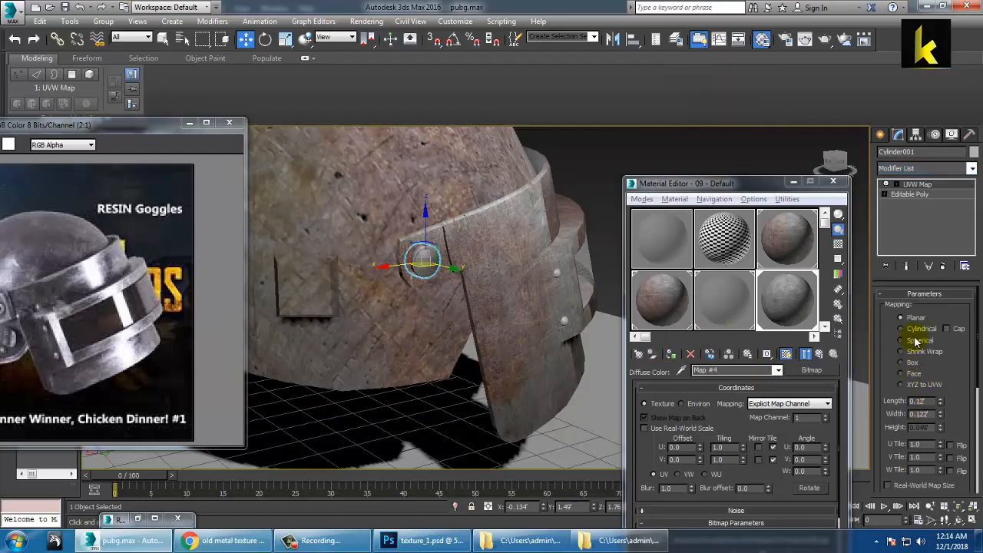
{"action": "scroll", "coordinate": [415, 356], "scroll_direction": "up", "scroll_amount": 4}
{"action": "middle_click_drag", "start_coordinate": [451, 357], "coordinate": [458, 300], "text": "alt"}
{"action": "middle_click_drag", "start_coordinate": [453, 157], "coordinate": [448, 343]}
{"action": "scroll", "coordinate": [430, 347], "scroll_direction": "up", "scroll_amount": 3}
{"action": "scroll", "coordinate": [429, 347], "scroll_direction": "up", "scroll_amount": 3}
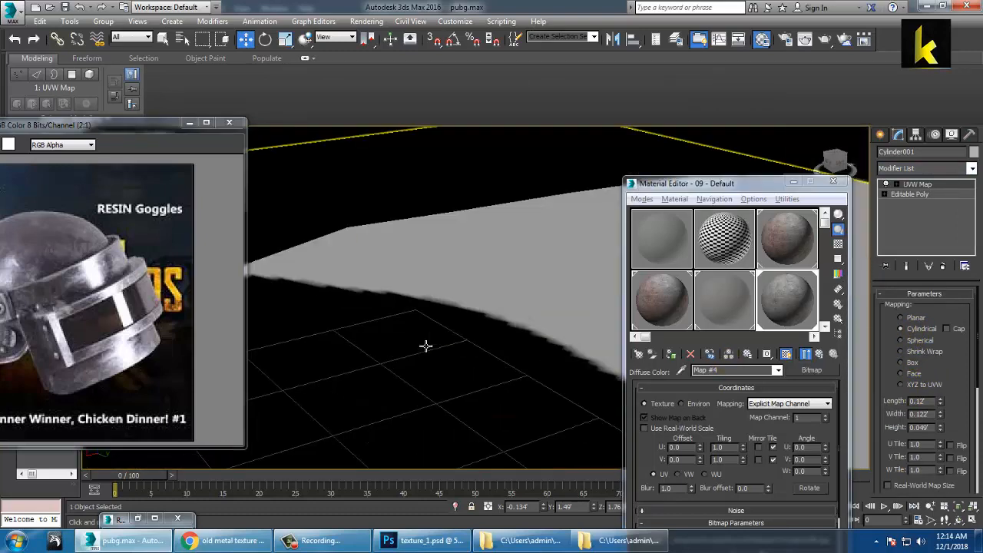
{"action": "scroll", "coordinate": [425, 347], "scroll_direction": "down", "scroll_amount": 3}
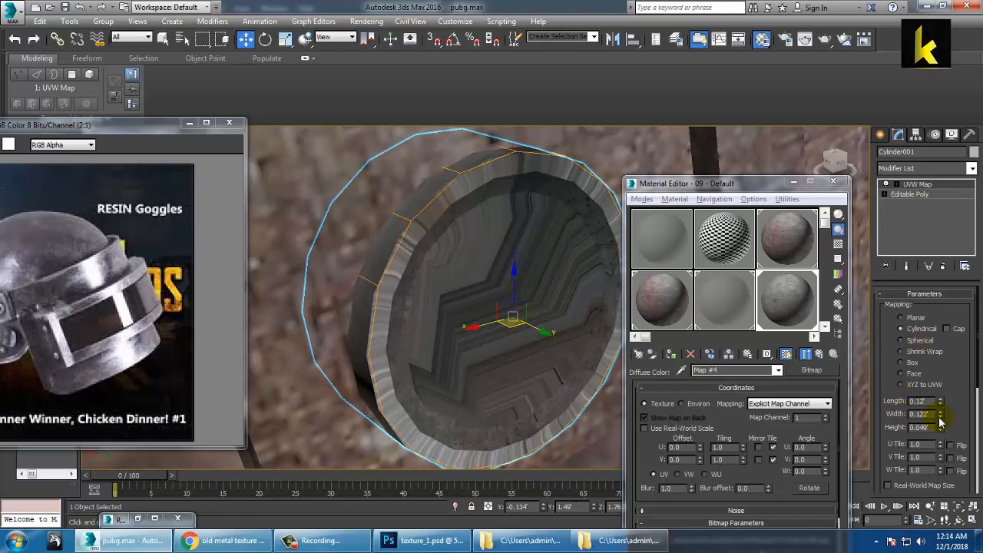
Step: Adjust the bolt's mapping width, then select the second bolt, Cylinder002
{"action": "mouse_move", "coordinate": [939, 415]}
{"action": "left_mouse_down"}
{"action": "mouse_move", "coordinate": [900, 40]}
{"action": "mouse_move", "coordinate": [925, 409]}
{"action": "mouse_move", "coordinate": [943, 428]}
{"action": "mouse_move", "coordinate": [931, 300]}
{"action": "mouse_move", "coordinate": [939, 417]}
{"action": "mouse_move", "coordinate": [941, 407]}
{"action": "left_mouse_up"}
{"action": "scroll", "coordinate": [501, 391], "scroll_direction": "down", "scroll_amount": 5}
{"action": "scroll", "coordinate": [392, 375], "scroll_direction": "down", "scroll_amount": 3}
{"action": "middle_click_drag", "start_coordinate": [392, 375], "coordinate": [566, 286], "text": "alt"}
{"action": "scroll", "coordinate": [566, 286], "scroll_direction": "down", "scroll_amount": 4}
{"action": "left_click", "coordinate": [366, 355]}
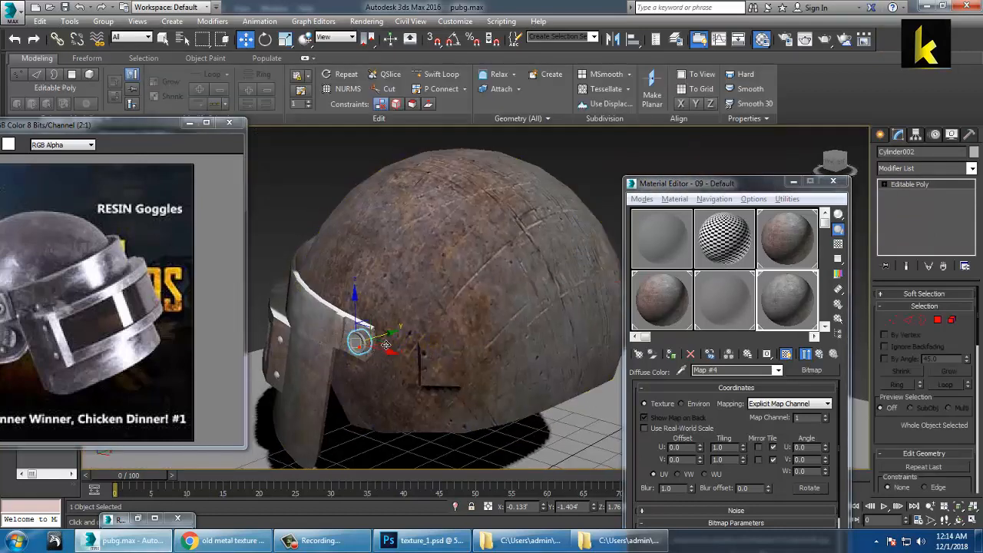
Step: Assign the metal material to the second bolt
{"action": "left_click", "coordinate": [674, 357]}
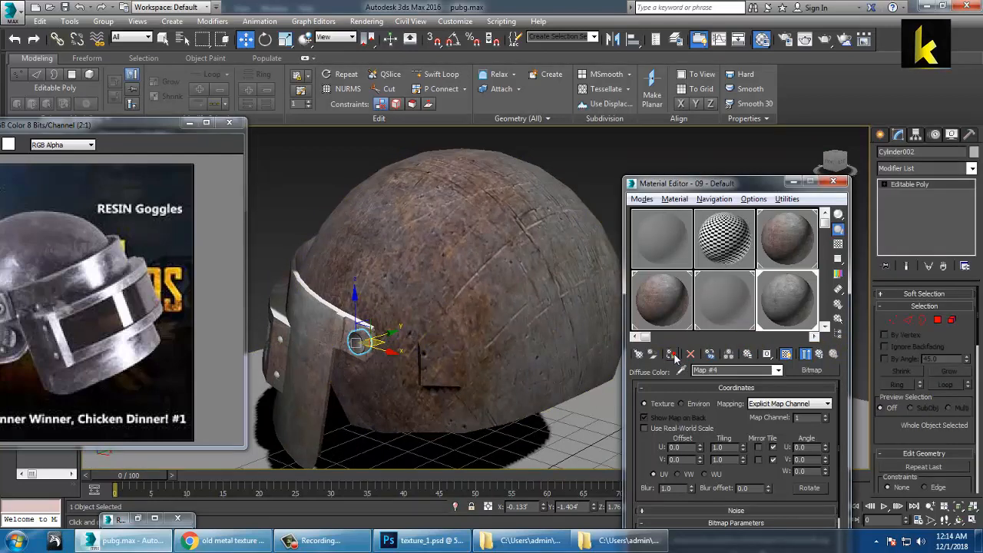
{"action": "middle_click_drag", "start_coordinate": [399, 333], "coordinate": [480, 325], "text": "alt"}
{"action": "scroll", "coordinate": [470, 349], "scroll_direction": "up", "scroll_amount": 3}
{"action": "middle_click_drag", "start_coordinate": [376, 365], "coordinate": [478, 361]}
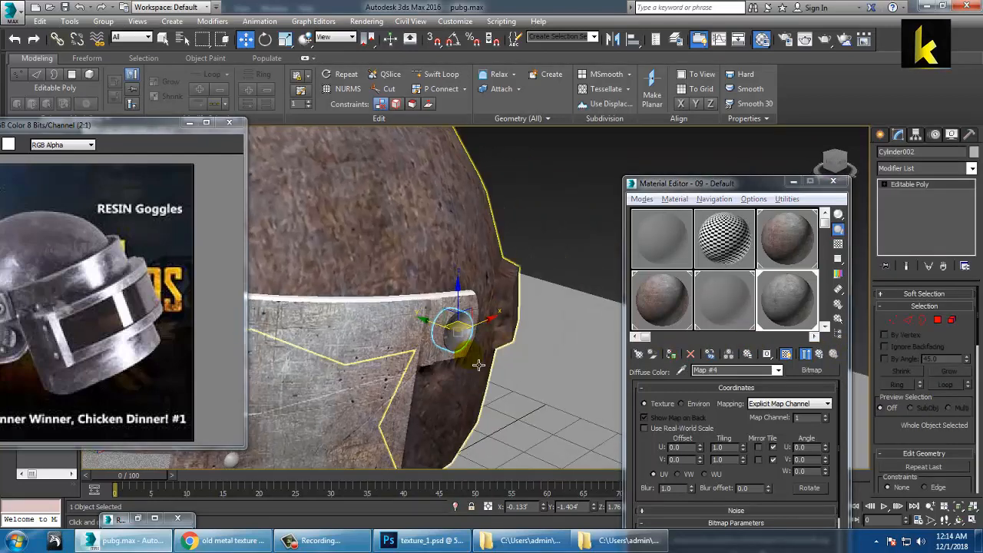
{"action": "scroll", "coordinate": [478, 361], "scroll_direction": "up", "scroll_amount": 2}
Step: Add a UVW Map modifier to the second bolt and set Mapping to Box
{"action": "left_click", "coordinate": [972, 169]}
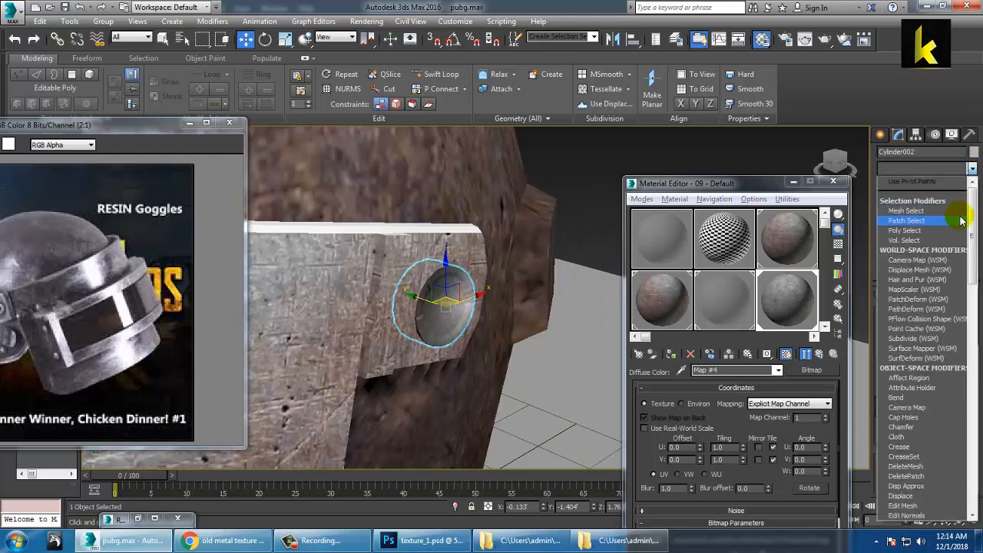
{"action": "scroll", "coordinate": [958, 230], "scroll_direction": "down", "scroll_amount": 10}
{"action": "left_click", "coordinate": [932, 407]}
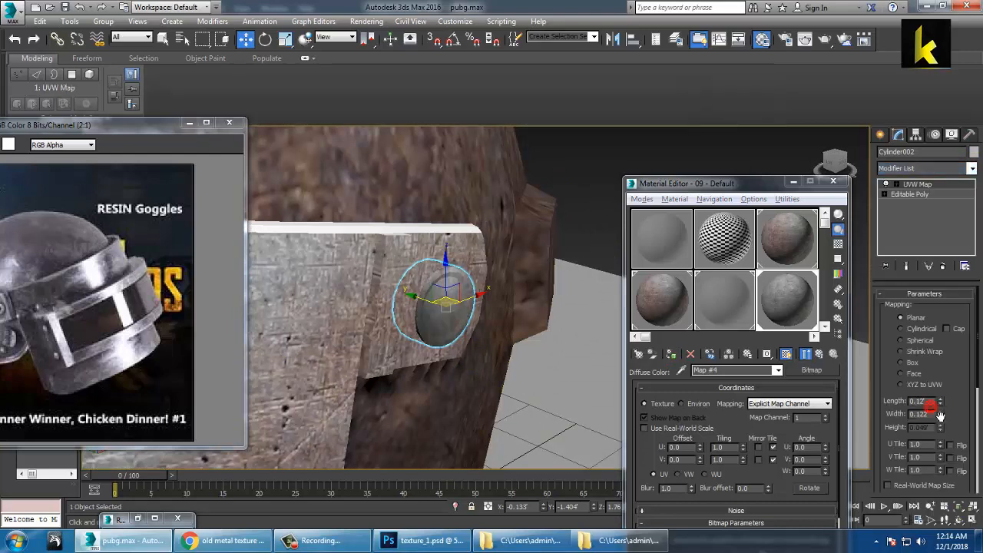
{"action": "left_click", "coordinate": [912, 365]}
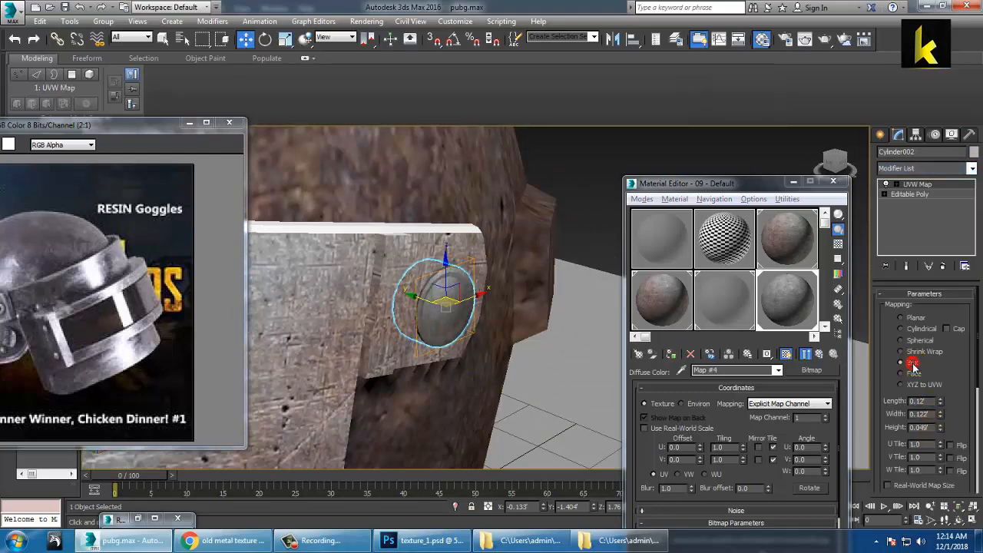
{"action": "scroll", "coordinate": [443, 312], "scroll_direction": "down", "scroll_amount": 5}
{"action": "middle_click_drag", "start_coordinate": [443, 312], "coordinate": [388, 281], "text": "alt"}
{"action": "scroll", "coordinate": [388, 281], "scroll_direction": "up", "scroll_amount": 3}
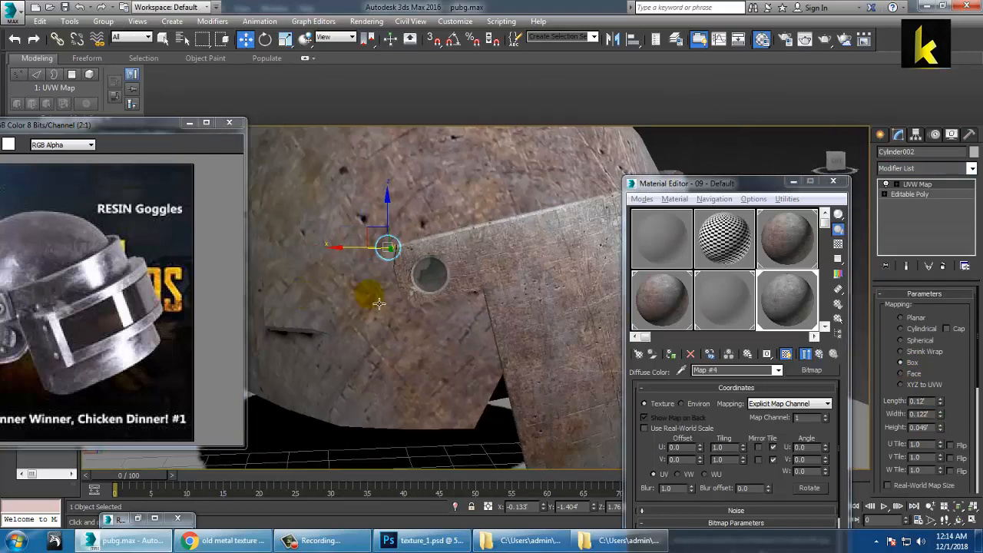
Step: Switch Cylinder001's UVW mapping from Cylindrical to Box
{"action": "left_click", "coordinate": [430, 274]}
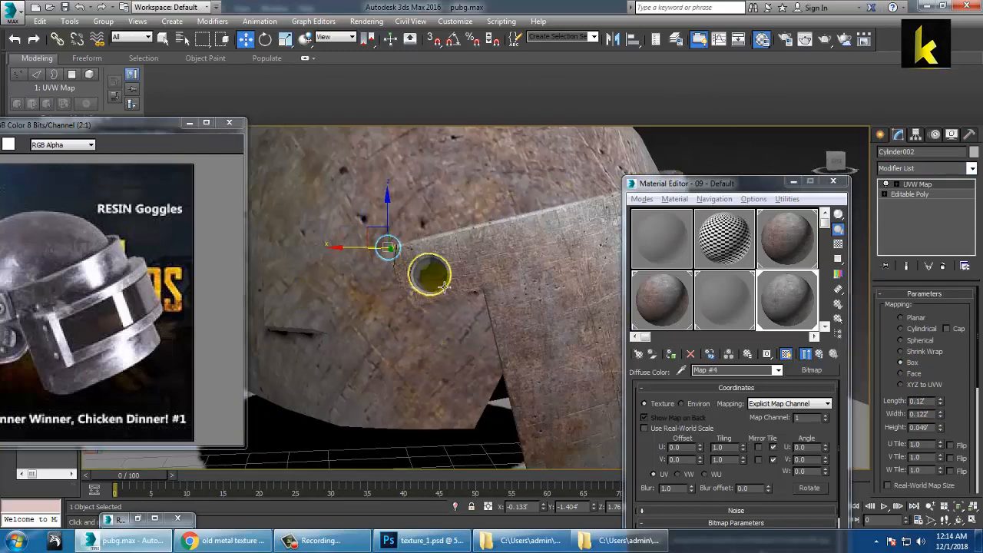
{"action": "left_click", "coordinate": [913, 366]}
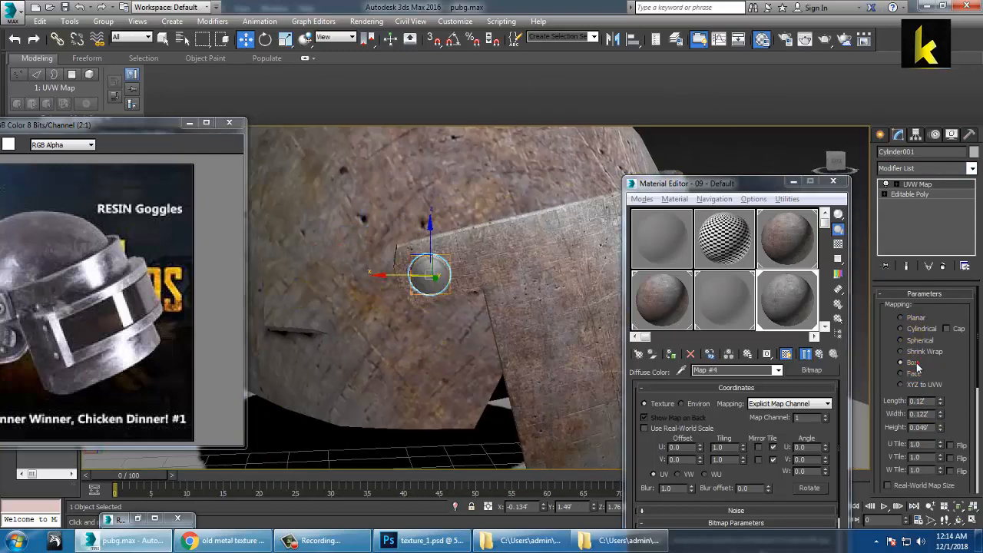
{"action": "scroll", "coordinate": [314, 178], "scroll_direction": "down", "scroll_amount": 5}
{"action": "left_click", "coordinate": [314, 180]}
{"action": "middle_click_drag", "start_coordinate": [578, 251], "coordinate": [506, 243], "text": "alt"}
{"action": "scroll", "coordinate": [530, 251], "scroll_direction": "up", "scroll_amount": 3}
{"action": "scroll", "coordinate": [462, 312], "scroll_direction": "up", "scroll_amount": 4}
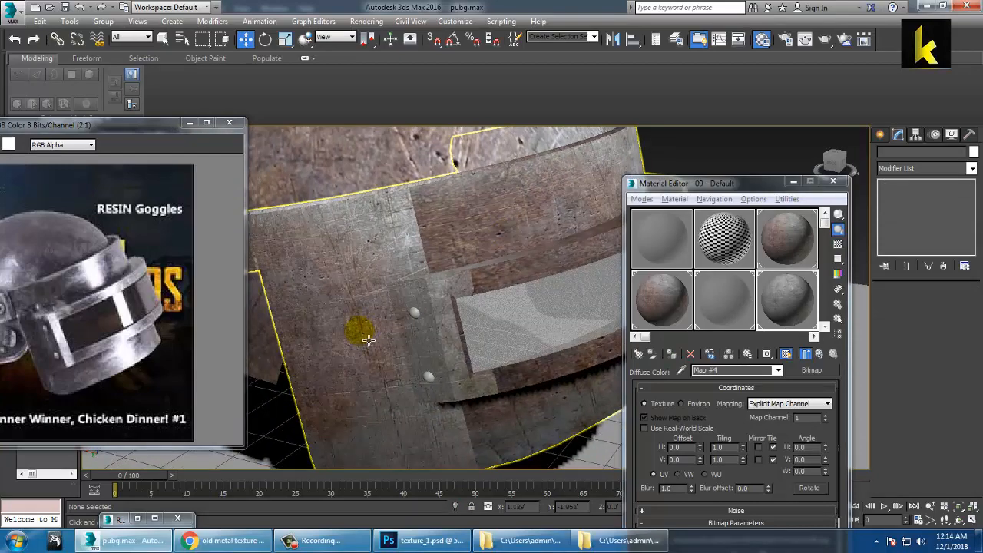
Step: Select both rivet spheres and assign them the rusty metal material
{"action": "left_click", "coordinate": [415, 321]}
{"action": "left_click", "coordinate": [429, 376], "text": "ctrl"}
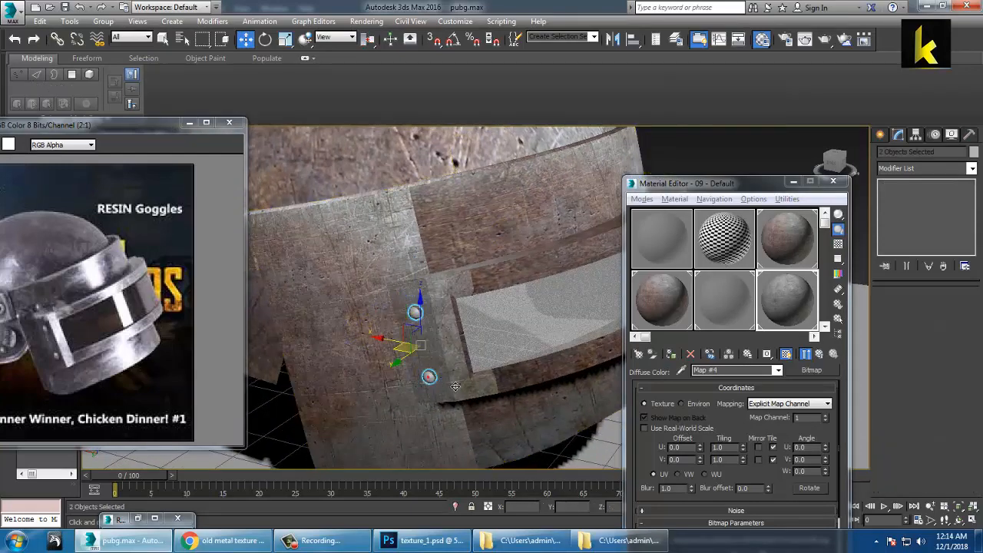
{"action": "left_click", "coordinate": [672, 354]}
{"action": "middle_click_drag", "start_coordinate": [405, 346], "coordinate": [440, 316], "text": "alt"}
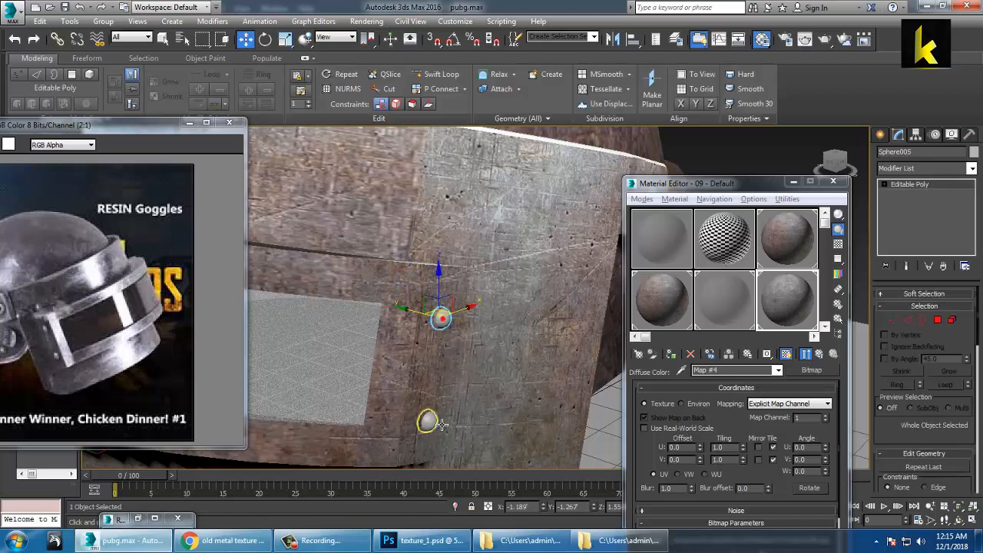
{"action": "left_click", "coordinate": [673, 355]}
{"action": "scroll", "coordinate": [476, 319], "scroll_direction": "down", "scroll_amount": 8}
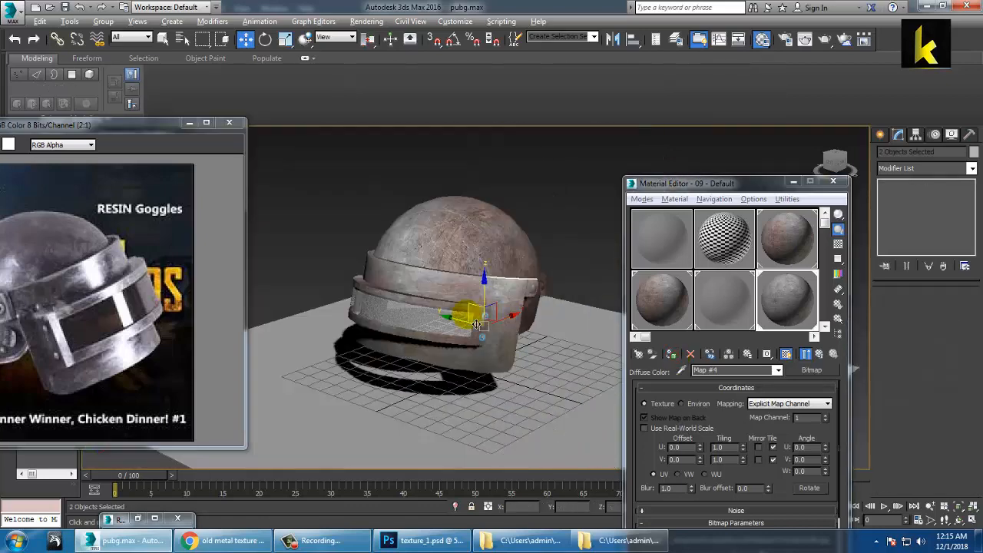
{"action": "mouse_move", "coordinate": [465, 316]}
{"action": "middle_mouse_down", "text": "alt"}
{"action": "mouse_move", "coordinate": [442, 326]}
{"action": "mouse_move", "coordinate": [401, 289]}
{"action": "mouse_move", "coordinate": [459, 222]}
{"action": "mouse_move", "coordinate": [445, 259]}
{"action": "mouse_move", "coordinate": [363, 259]}
{"action": "mouse_move", "coordinate": [497, 259]}
{"action": "mouse_move", "coordinate": [505, 319]}
{"action": "mouse_move", "coordinate": [482, 305]}
{"action": "middle_mouse_up", "text": "alt"}
{"action": "scroll", "coordinate": [445, 258], "scroll_direction": "up", "scroll_amount": 4}
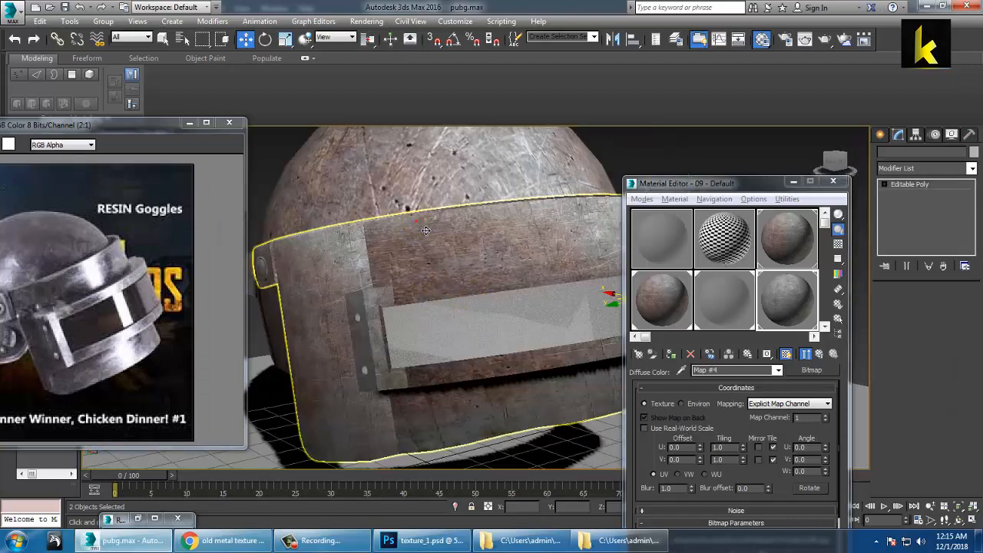
Step: Add a Box UVW Map modifier to the band Arc001
{"action": "left_click", "coordinate": [425, 230]}
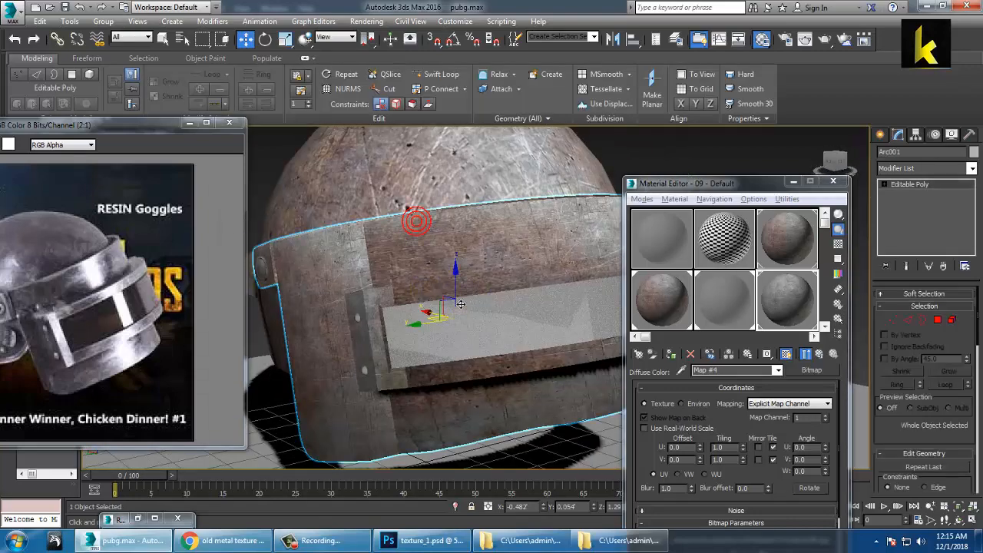
{"action": "left_click", "coordinate": [938, 321]}
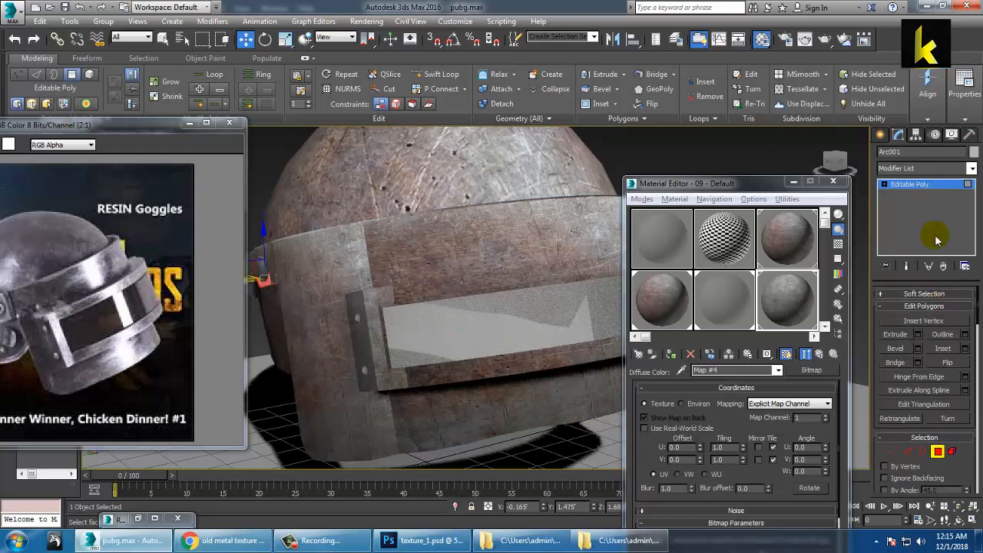
{"action": "left_click", "coordinate": [928, 185]}
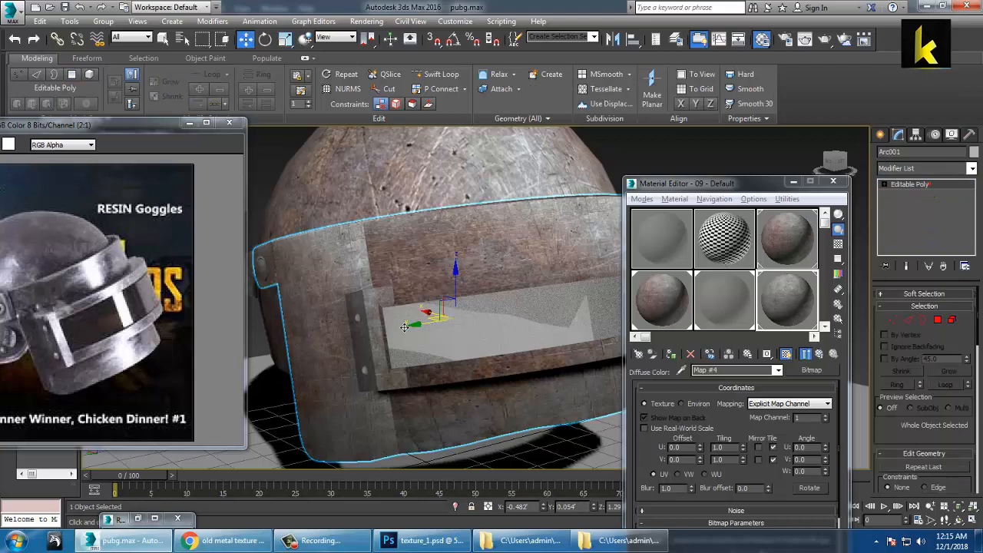
{"action": "left_click", "coordinate": [972, 168]}
{"action": "scroll", "coordinate": [925, 323], "scroll_direction": "down", "scroll_amount": 5}
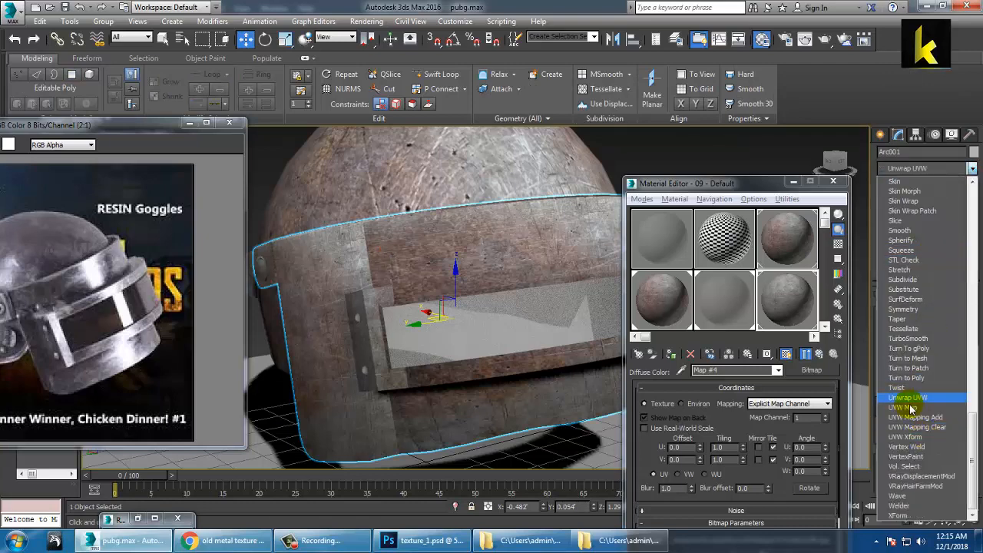
{"action": "left_click", "coordinate": [910, 404]}
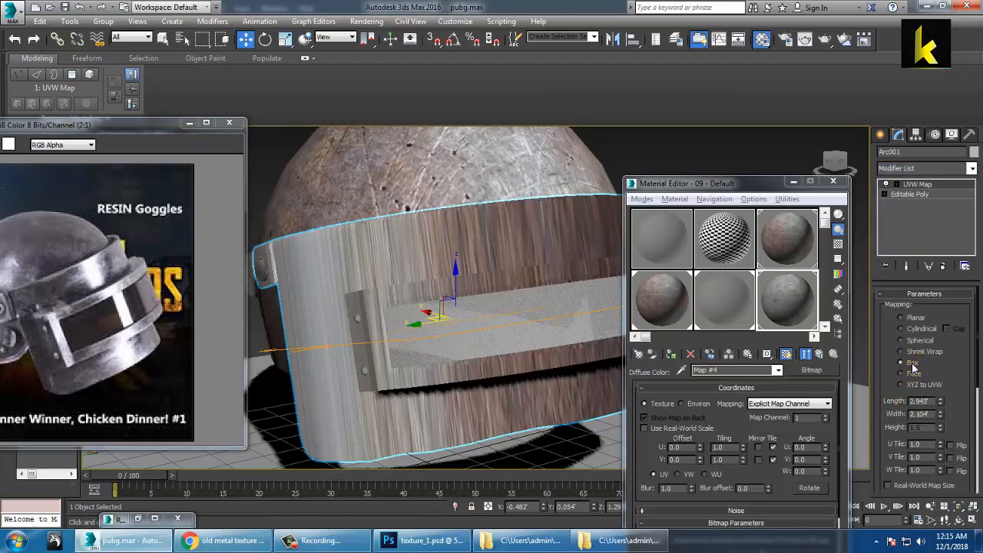
{"action": "left_click", "coordinate": [912, 363]}
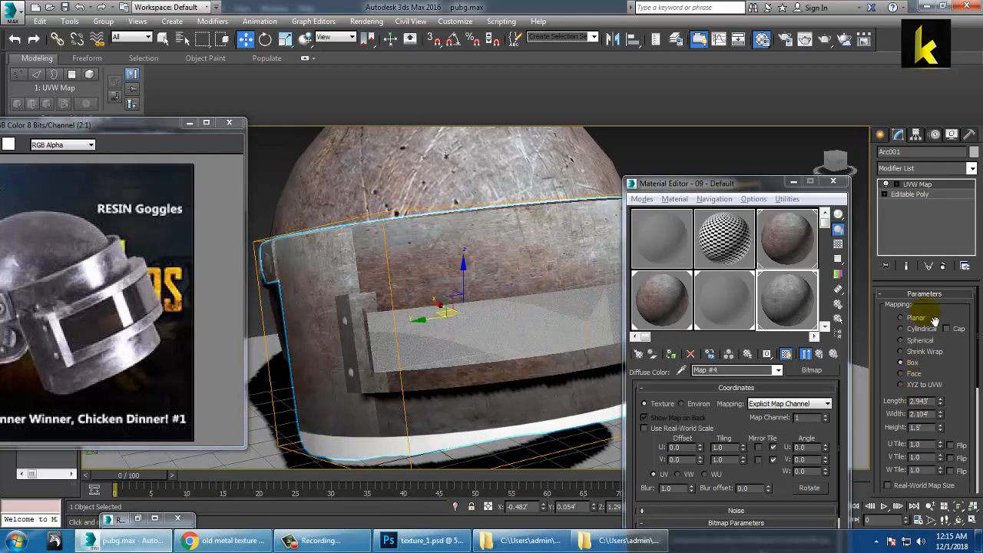
Step: Adjust the band's mapping Length, ending at 0.0
{"action": "mouse_move", "coordinate": [943, 403]}
{"action": "left_mouse_down"}
{"action": "mouse_move", "coordinate": [963, 408]}
{"action": "mouse_move", "coordinate": [979, 456]}
{"action": "left_mouse_up"}
{"action": "mouse_move", "coordinate": [431, 286]}
{"action": "middle_mouse_down", "text": "alt"}
{"action": "mouse_move", "coordinate": [361, 268]}
{"action": "mouse_move", "coordinate": [436, 276]}
{"action": "middle_mouse_up", "text": "alt"}
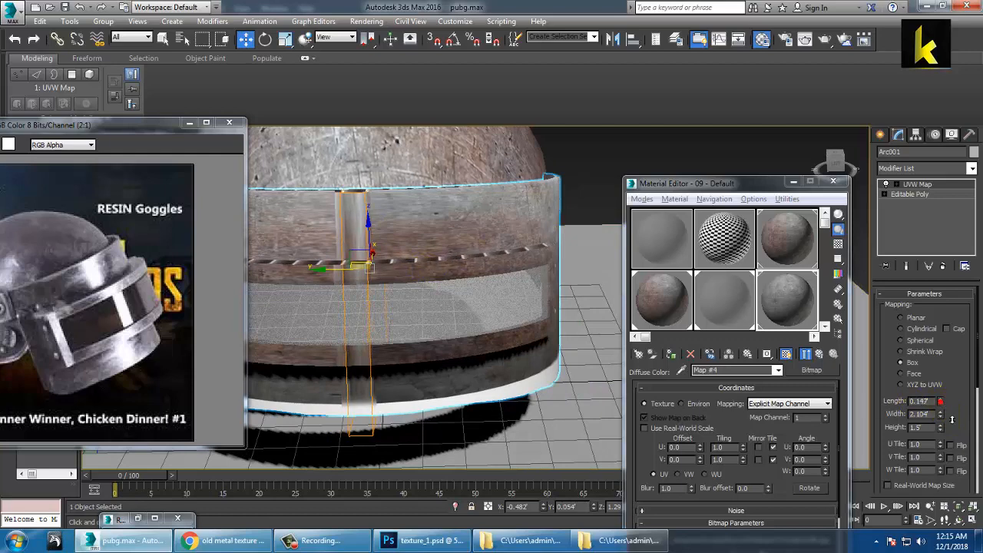
{"action": "left_click_drag", "start_coordinate": [954, 455], "coordinate": [949, 461]}
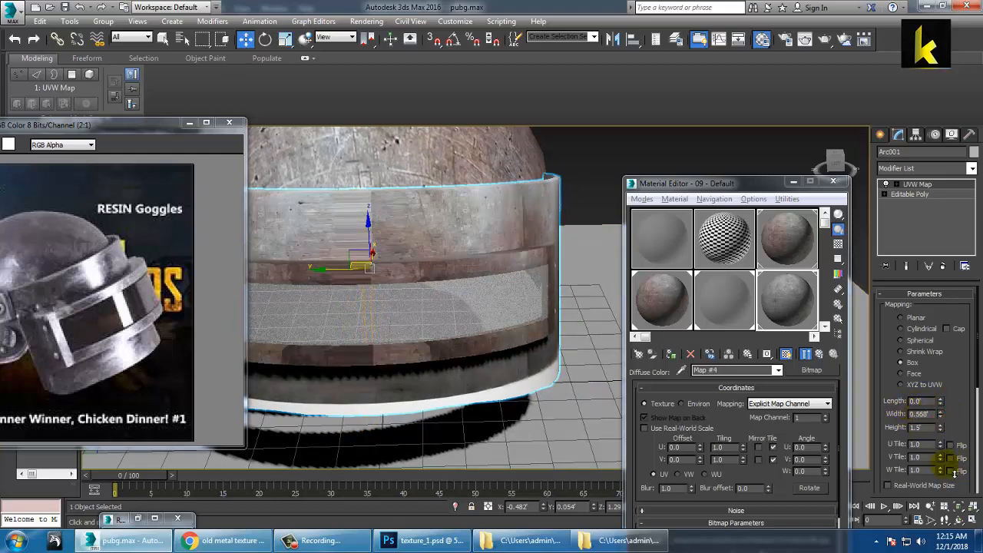
{"action": "scroll", "coordinate": [608, 304], "scroll_direction": "down", "scroll_amount": 6}
Step: Raise the mapping width to 2.104, undo, and delete the band's UVW Map modifier
{"action": "middle_click_drag", "start_coordinate": [516, 268], "coordinate": [564, 258], "text": "alt"}
{"action": "scroll", "coordinate": [563, 258], "scroll_direction": "up", "scroll_amount": 7}
{"action": "key", "text": "ctrl+z"}
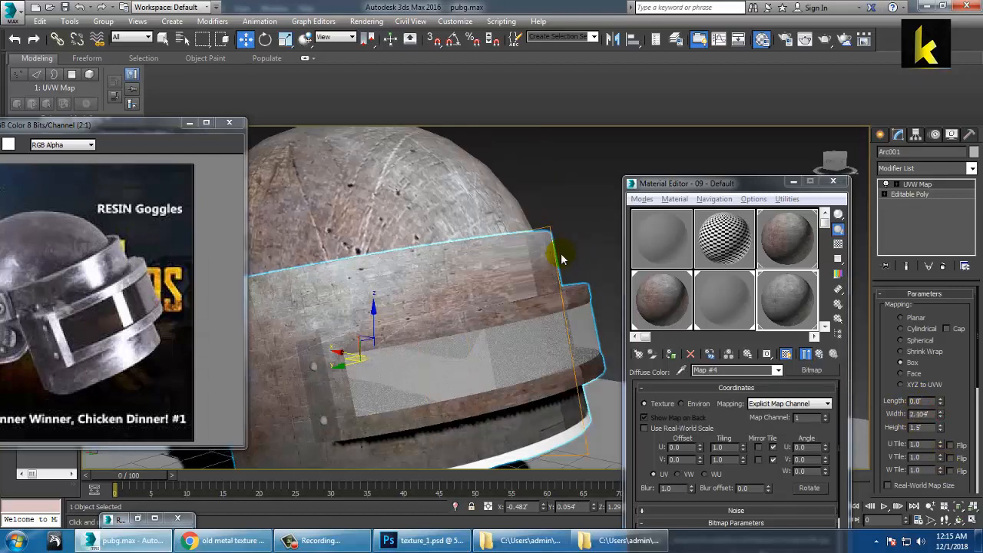
{"action": "left_click", "coordinate": [928, 266]}
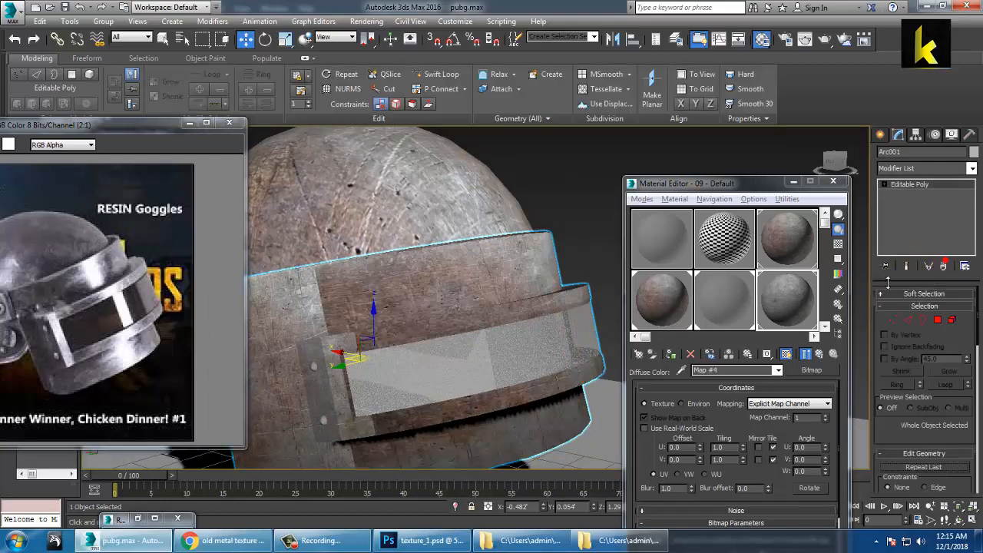
{"action": "scroll", "coordinate": [536, 205], "scroll_direction": "down", "scroll_amount": 5}
Step: Inspect the helmet's front and dome, briefly entering and leaving the band's Vertex level
{"action": "mouse_move", "coordinate": [536, 205]}
{"action": "middle_mouse_down", "text": "alt"}
{"action": "mouse_move", "coordinate": [512, 174]}
{"action": "mouse_move", "coordinate": [441, 191]}
{"action": "mouse_move", "coordinate": [500, 213]}
{"action": "mouse_move", "coordinate": [456, 215]}
{"action": "mouse_move", "coordinate": [492, 225]}
{"action": "mouse_move", "coordinate": [590, 304]}
{"action": "mouse_move", "coordinate": [507, 271]}
{"action": "mouse_move", "coordinate": [489, 248]}
{"action": "mouse_move", "coordinate": [506, 250]}
{"action": "mouse_move", "coordinate": [458, 277]}
{"action": "mouse_move", "coordinate": [360, 246]}
{"action": "mouse_move", "coordinate": [471, 281]}
{"action": "mouse_move", "coordinate": [452, 244]}
{"action": "middle_mouse_up", "text": "alt"}
{"action": "scroll", "coordinate": [489, 248], "scroll_direction": "up", "scroll_amount": 5}
{"action": "middle_click_drag", "start_coordinate": [473, 229], "coordinate": [469, 304], "text": "alt"}
{"action": "scroll", "coordinate": [392, 282], "scroll_direction": "up", "scroll_amount": 5}
{"action": "scroll", "coordinate": [397, 272], "scroll_direction": "down", "scroll_amount": 5}
{"action": "scroll", "coordinate": [510, 248], "scroll_direction": "down", "scroll_amount": 5}
{"action": "middle_click_drag", "start_coordinate": [397, 247], "coordinate": [473, 264], "text": "alt"}
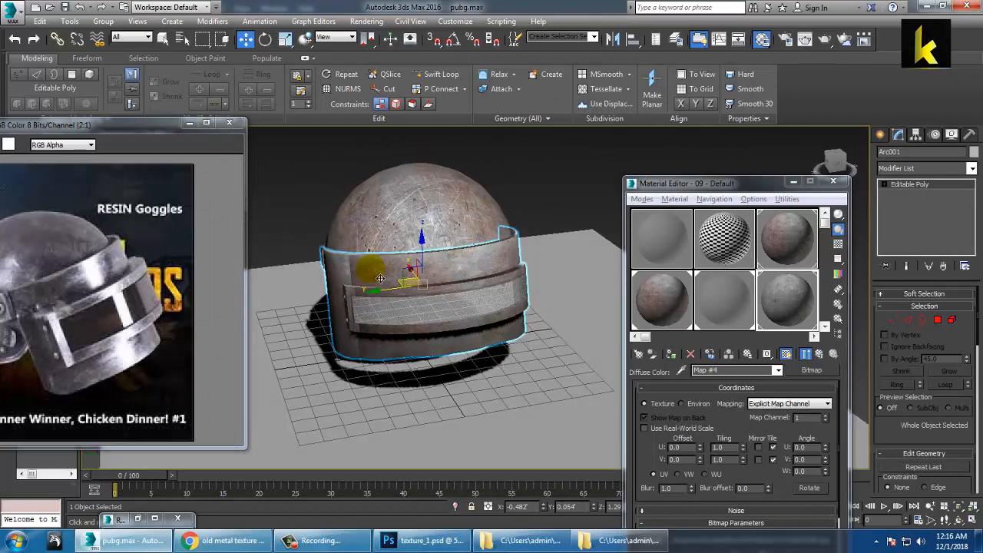
{"action": "middle_click_drag", "start_coordinate": [380, 278], "coordinate": [423, 317], "text": "alt"}
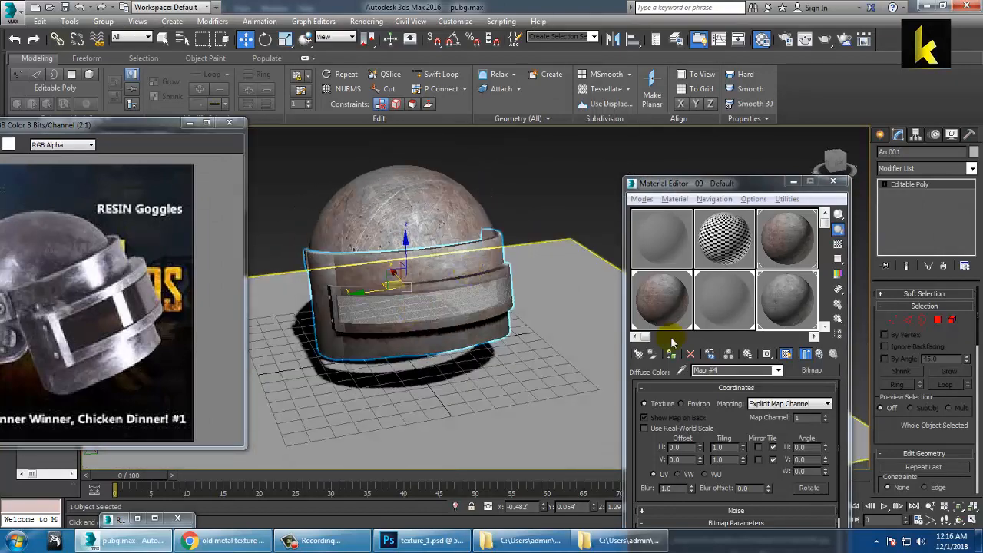
{"action": "left_click", "coordinate": [446, 262]}
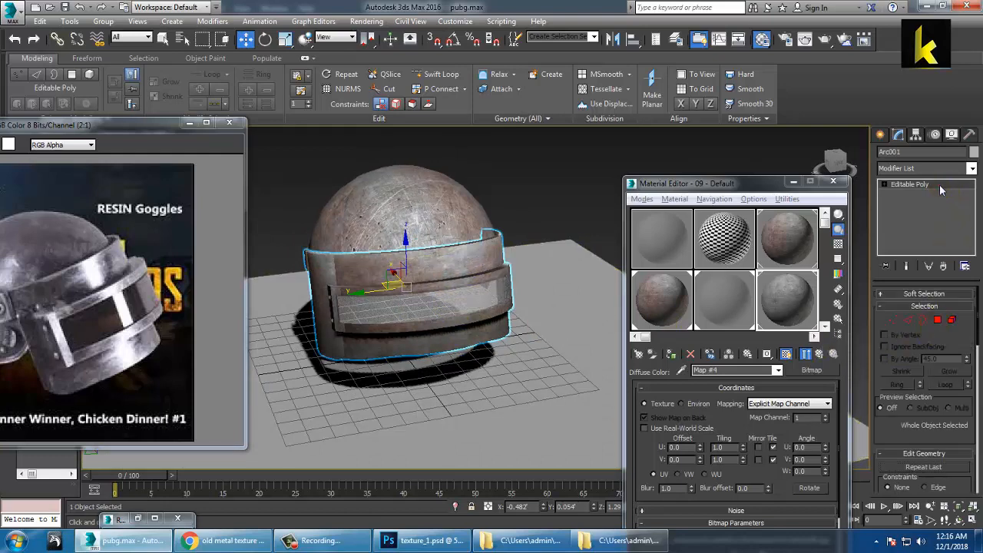
{"action": "left_click", "coordinate": [893, 320]}
{"action": "scroll", "coordinate": [468, 307], "scroll_direction": "down", "scroll_amount": 6}
{"action": "middle_click_drag", "start_coordinate": [468, 307], "coordinate": [491, 301], "text": "alt"}
{"action": "left_click", "coordinate": [921, 188]}
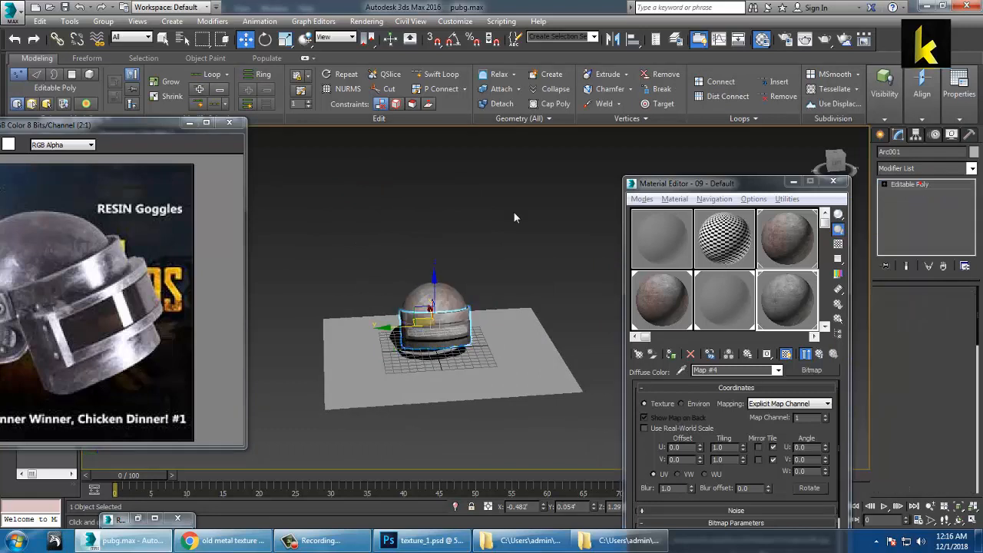
Step: Select all helmet parts except the ground plane and clone them to the left of the original
{"action": "left_click", "coordinate": [493, 211]}
{"action": "scroll", "coordinate": [493, 211], "scroll_direction": "up", "scroll_amount": 3}
{"action": "left_click_drag", "start_coordinate": [364, 201], "coordinate": [565, 328]}
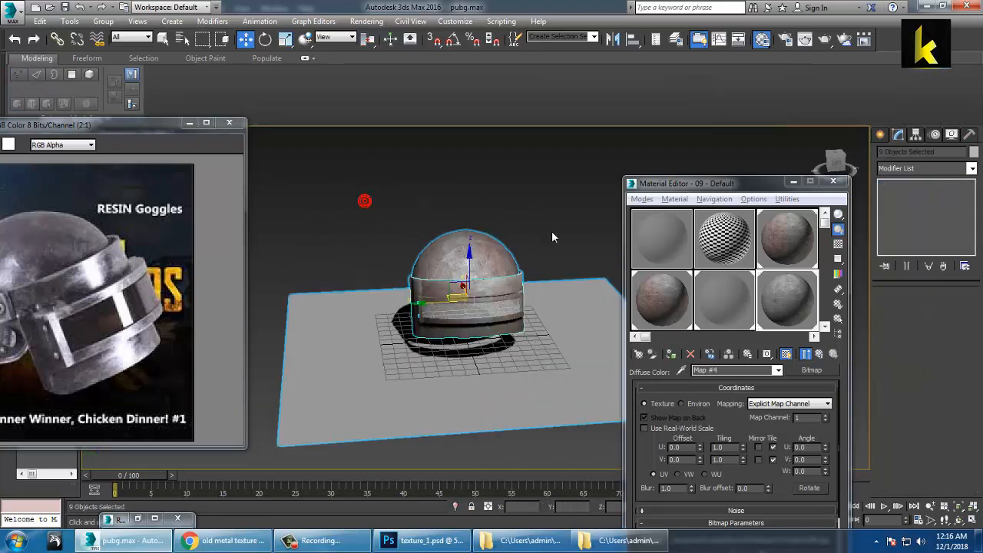
{"action": "left_click", "coordinate": [478, 369], "text": "alt"}
{"action": "mouse_move", "coordinate": [437, 306]}
{"action": "left_mouse_down"}
{"action": "mouse_move", "coordinate": [305, 314]}
{"action": "mouse_move", "coordinate": [478, 334]}
{"action": "mouse_move", "coordinate": [422, 357]}
{"action": "left_mouse_up"}
{"action": "left_click", "coordinate": [490, 328]}
{"action": "left_click", "coordinate": [426, 178]}
{"action": "mouse_move", "coordinate": [438, 223]}
{"action": "middle_mouse_down", "text": "alt"}
{"action": "mouse_move", "coordinate": [533, 238]}
{"action": "mouse_move", "coordinate": [392, 338]}
{"action": "middle_mouse_up", "text": "alt"}
Step: Select the copied visor Arc002 and isolate it with Alt+Q
{"action": "scroll", "coordinate": [430, 319], "scroll_direction": "up", "scroll_amount": 5}
{"action": "middle_click_drag", "start_coordinate": [468, 311], "coordinate": [395, 302]}
{"action": "left_click", "coordinate": [476, 293]}
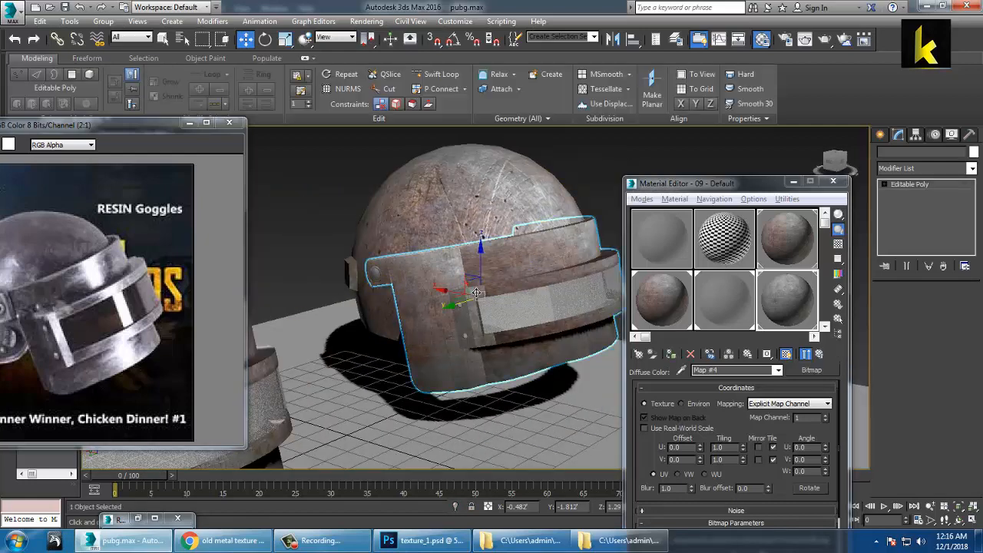
{"action": "middle_click_drag", "start_coordinate": [533, 276], "coordinate": [463, 272]}
{"action": "left_click", "coordinate": [476, 262]}
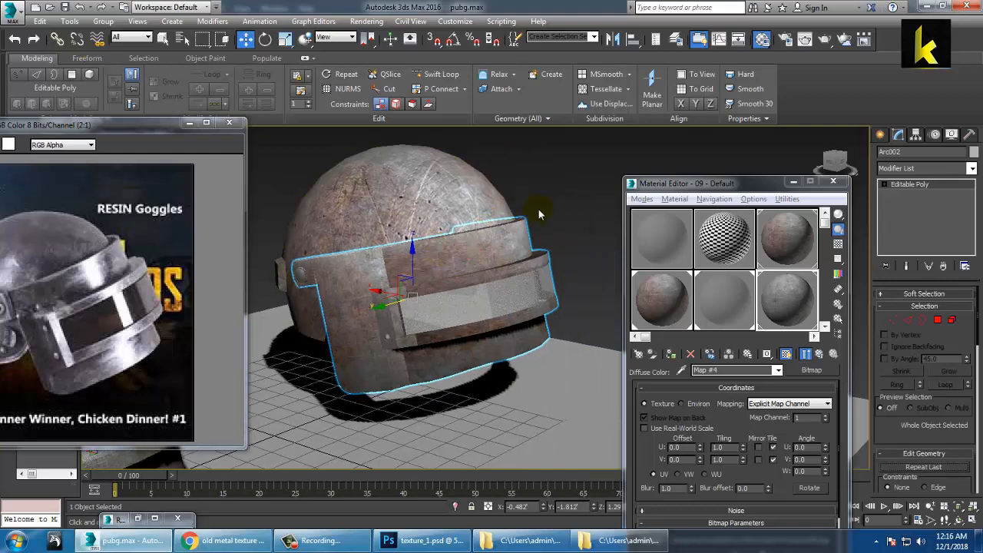
{"action": "left_click", "coordinate": [550, 189]}
{"action": "left_click", "coordinate": [525, 244]}
{"action": "key", "text": "alt+q"}
{"action": "scroll", "coordinate": [483, 308], "scroll_direction": "down", "scroll_amount": 4}
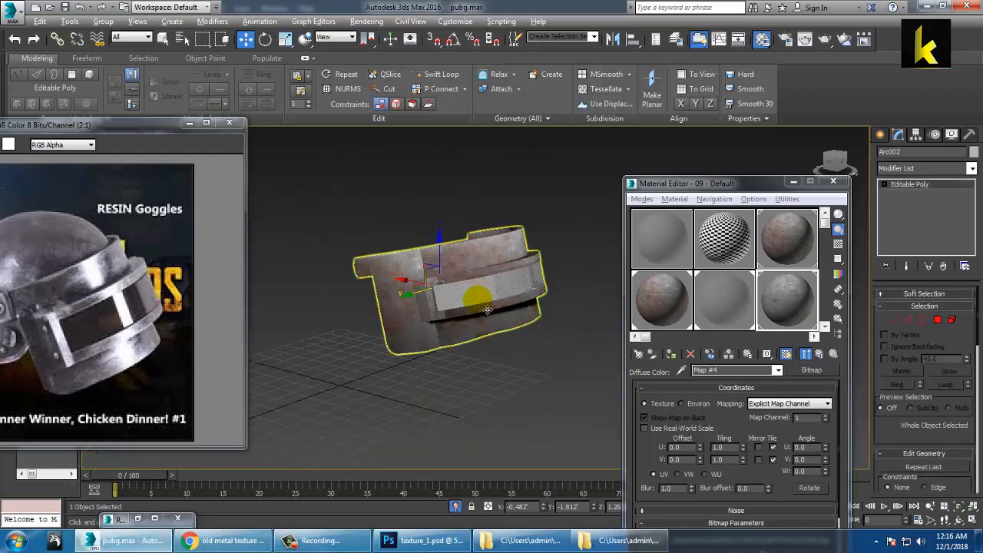
{"action": "middle_click_drag", "start_coordinate": [486, 310], "coordinate": [410, 326], "text": "alt"}
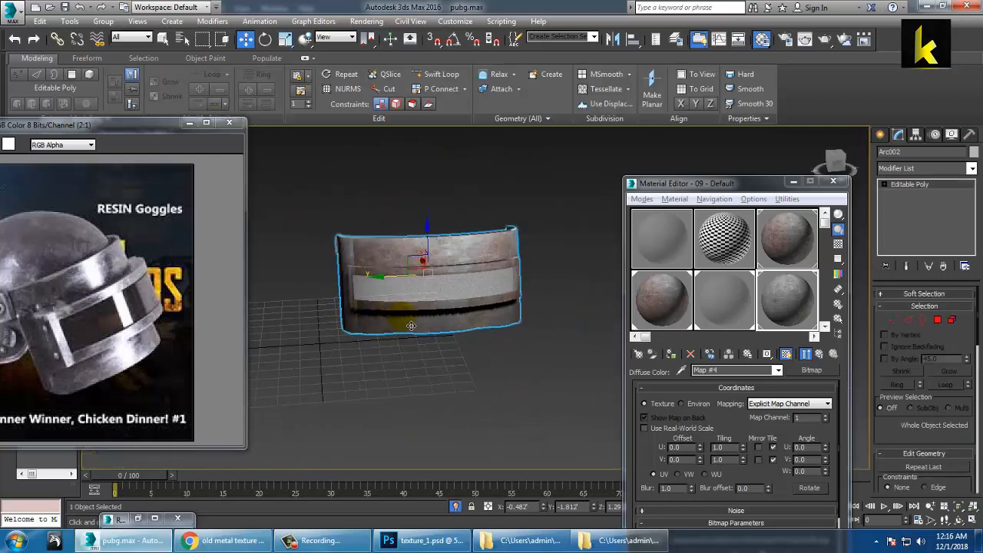
Step: Add an Unwrap UVW modifier to Arc002
{"action": "left_click", "coordinate": [970, 169]}
{"action": "scroll", "coordinate": [952, 265], "scroll_direction": "down", "scroll_amount": 10}
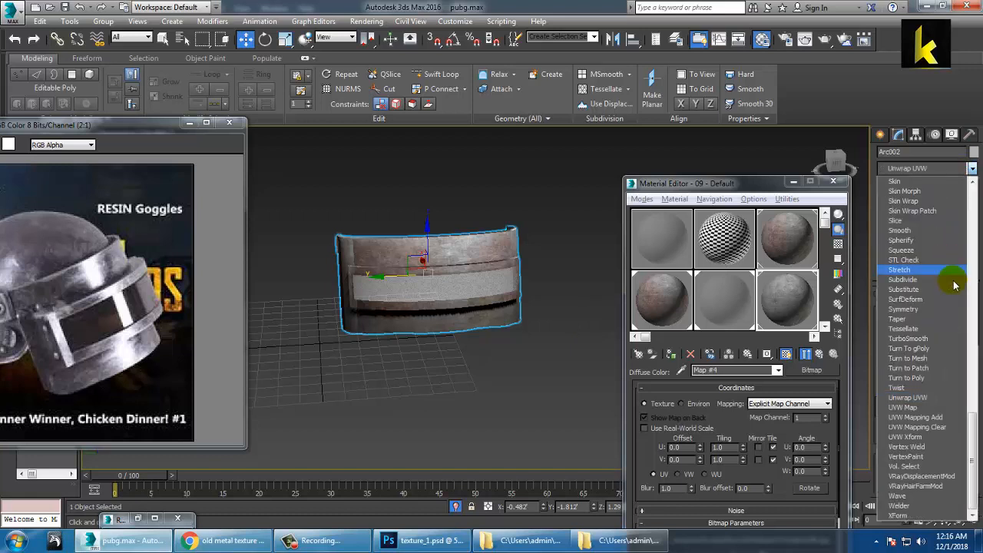
{"action": "left_click", "coordinate": [949, 398]}
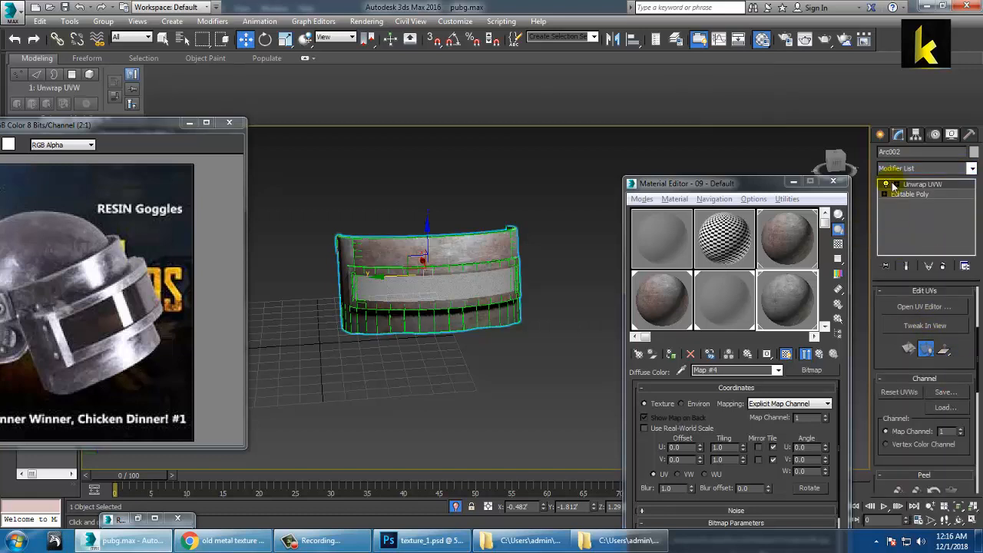
Step: In Unwrap UVW Polygon mode, select several polygons on the visor band
{"action": "left_click", "coordinate": [920, 214]}
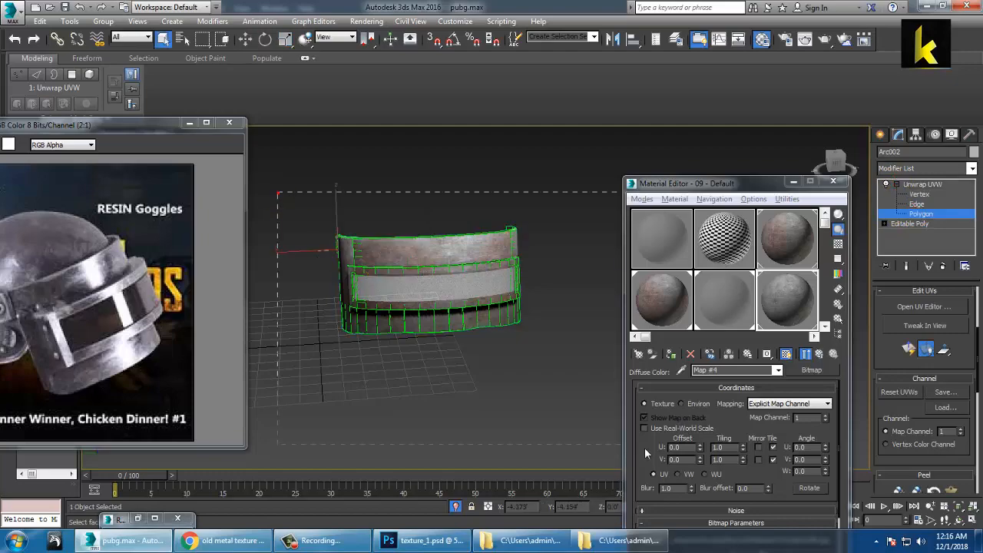
{"action": "left_click_drag", "start_coordinate": [644, 447], "coordinate": [645, 448]}
{"action": "middle_click_drag", "start_coordinate": [423, 277], "coordinate": [517, 272], "text": "alt"}
{"action": "middle_click_drag", "start_coordinate": [382, 285], "coordinate": [438, 274], "text": "alt"}
{"action": "scroll", "coordinate": [438, 274], "scroll_direction": "up", "scroll_amount": 2}
{"action": "left_click", "coordinate": [398, 322], "text": "ctrl"}
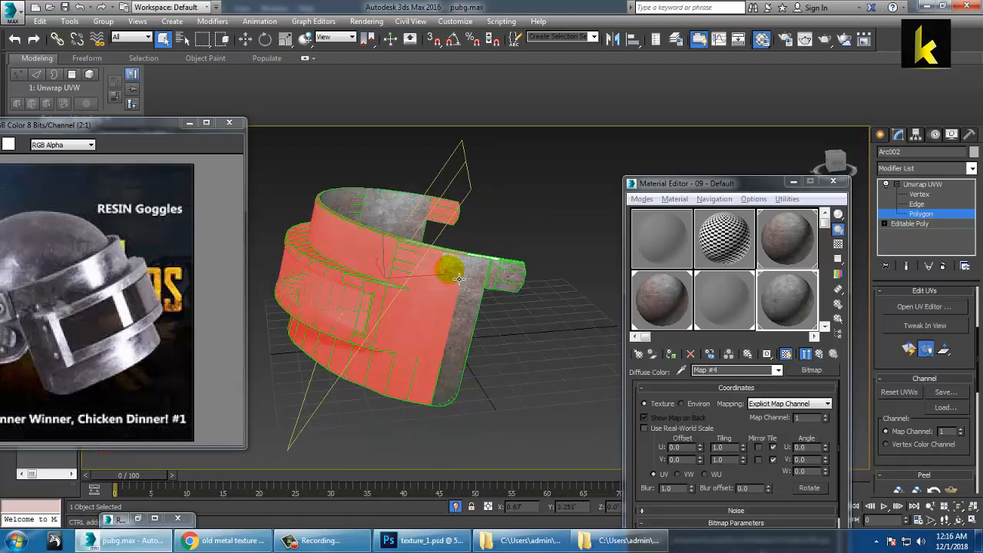
{"action": "scroll", "coordinate": [485, 280], "scroll_direction": "up", "scroll_amount": 3}
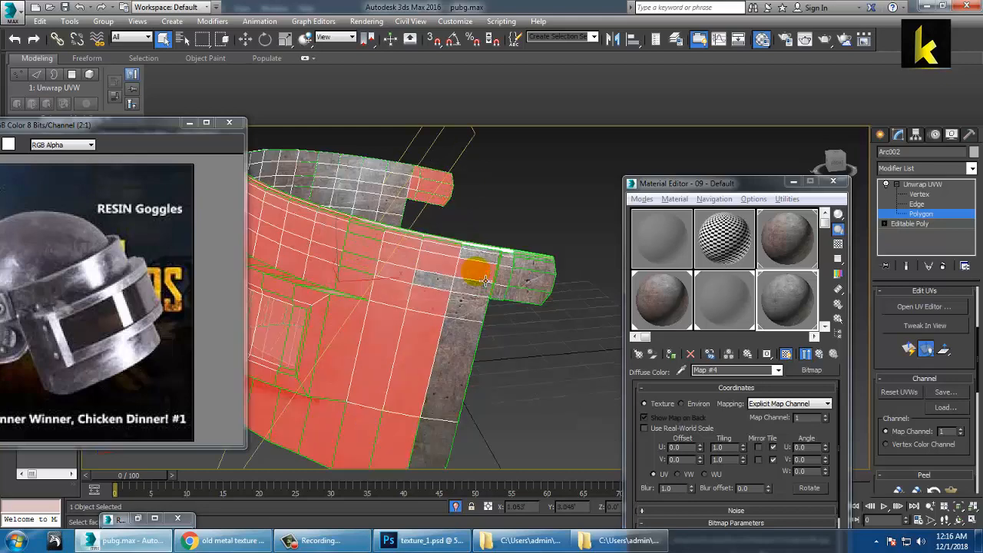
{"action": "scroll", "coordinate": [485, 281], "scroll_direction": "up", "scroll_amount": 2}
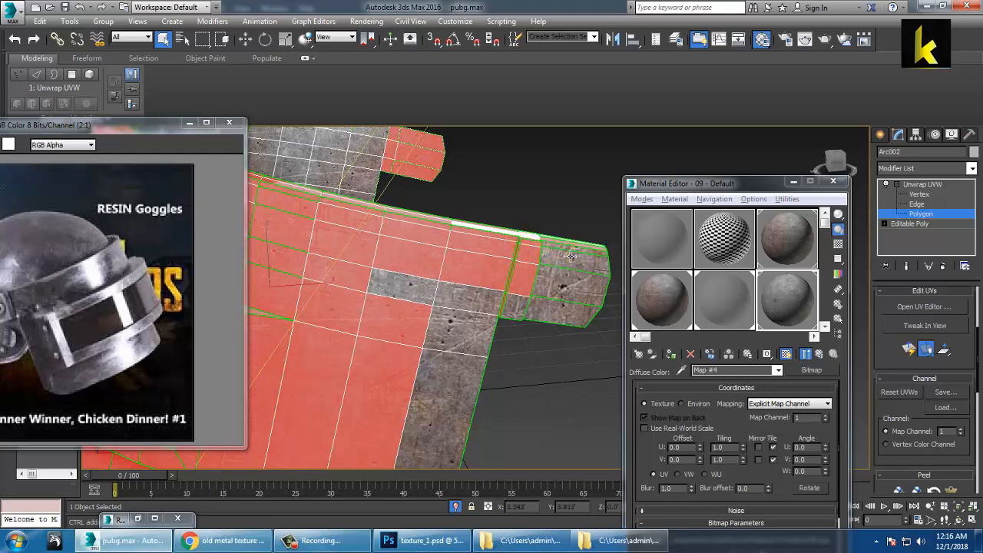
{"action": "left_click", "coordinate": [575, 292], "text": "ctrl"}
{"action": "left_click", "coordinate": [541, 321], "text": "ctrl"}
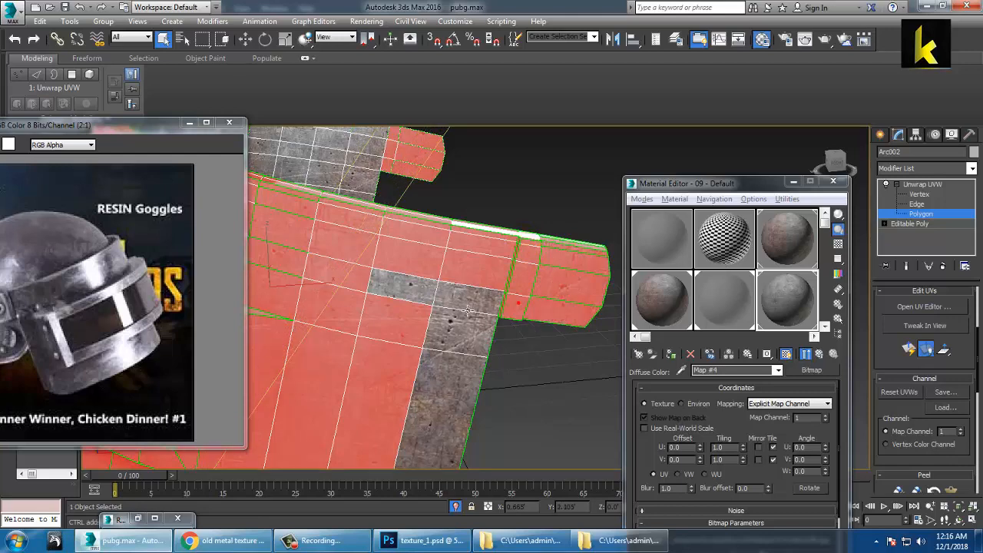
Step: Add the side tab's polygon strips to the band selection
{"action": "middle_click_drag", "start_coordinate": [422, 307], "coordinate": [470, 310], "text": "alt"}
{"action": "scroll", "coordinate": [457, 360], "scroll_direction": "down", "scroll_amount": 5}
{"action": "scroll", "coordinate": [500, 312], "scroll_direction": "up", "scroll_amount": 4}
{"action": "scroll", "coordinate": [470, 309], "scroll_direction": "up", "scroll_amount": 4}
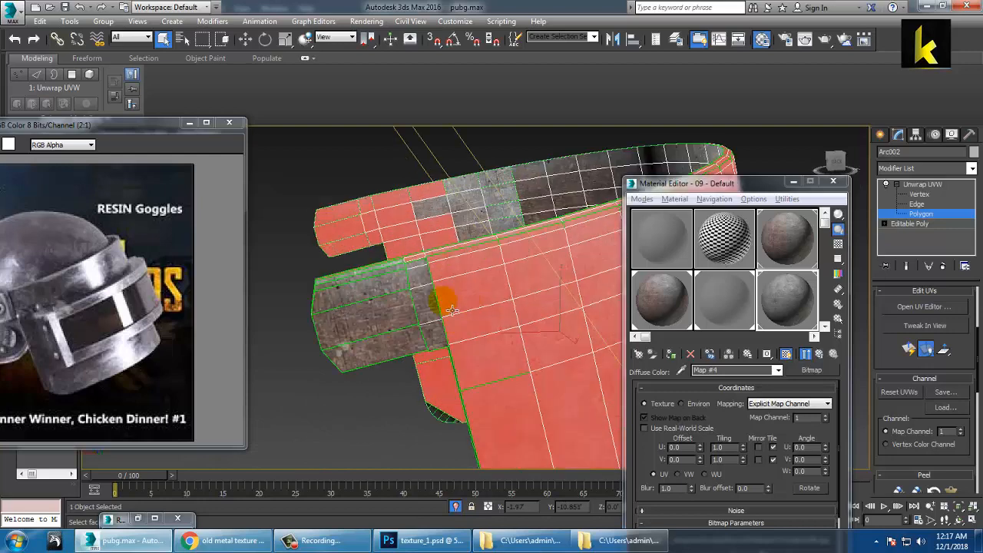
{"action": "left_click", "coordinate": [375, 288]}
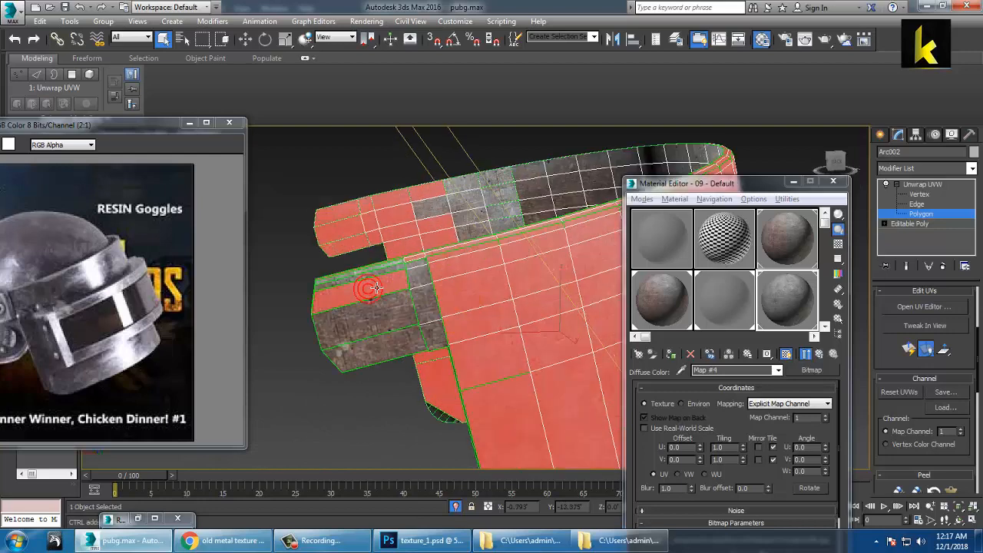
{"action": "left_click", "coordinate": [428, 278], "text": "ctrl"}
{"action": "left_click", "coordinate": [431, 306], "text": "ctrl"}
{"action": "left_click", "coordinate": [438, 336], "text": "ctrl"}
{"action": "left_click", "coordinate": [401, 350], "text": "ctrl"}
{"action": "left_click", "coordinate": [381, 326], "text": "ctrl"}
Step: Remove the side tab's polygons from the selection, including the tab's tip
{"action": "mouse_move", "coordinate": [370, 320]}
{"action": "middle_mouse_down", "text": "alt"}
{"action": "mouse_move", "coordinate": [397, 333]}
{"action": "mouse_move", "coordinate": [375, 318]}
{"action": "middle_mouse_up", "text": "alt"}
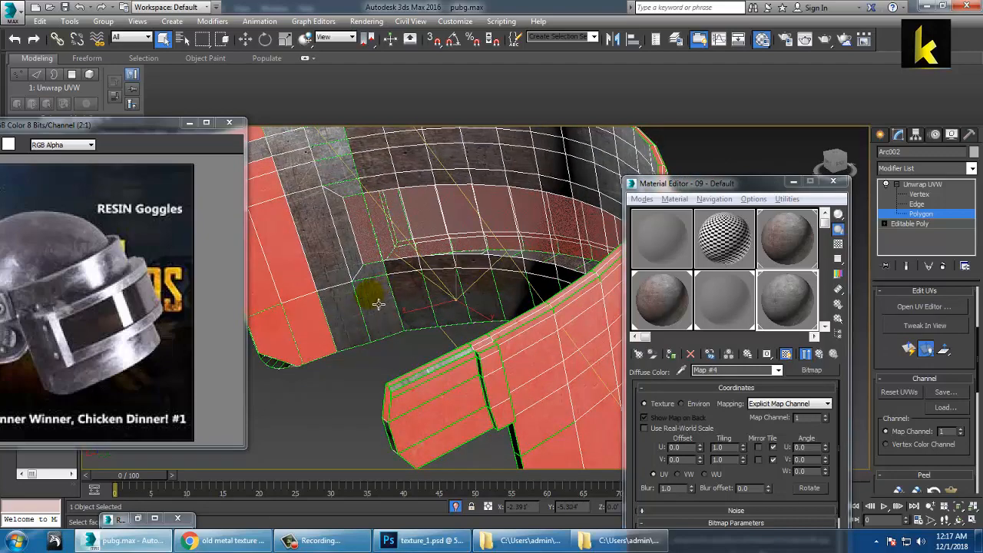
{"action": "mouse_move", "coordinate": [375, 306]}
{"action": "middle_mouse_down", "text": "alt"}
{"action": "mouse_move", "coordinate": [322, 280]}
{"action": "mouse_move", "coordinate": [410, 268]}
{"action": "mouse_move", "coordinate": [499, 354]}
{"action": "mouse_move", "coordinate": [380, 291]}
{"action": "middle_mouse_up", "text": "alt"}
{"action": "left_click", "coordinate": [322, 278], "text": "alt"}
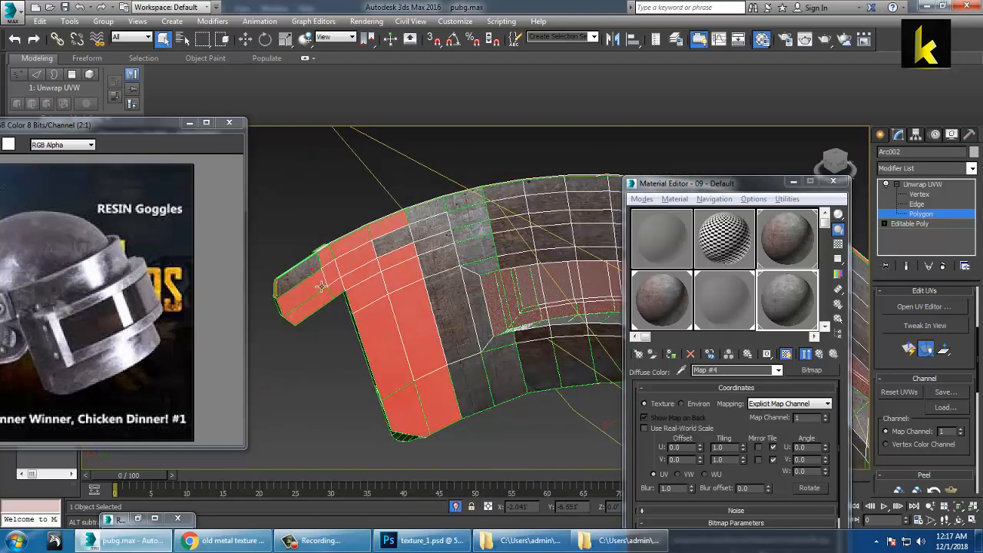
{"action": "left_click", "coordinate": [321, 285], "text": "alt"}
{"action": "left_click", "coordinate": [353, 246], "text": "alt"}
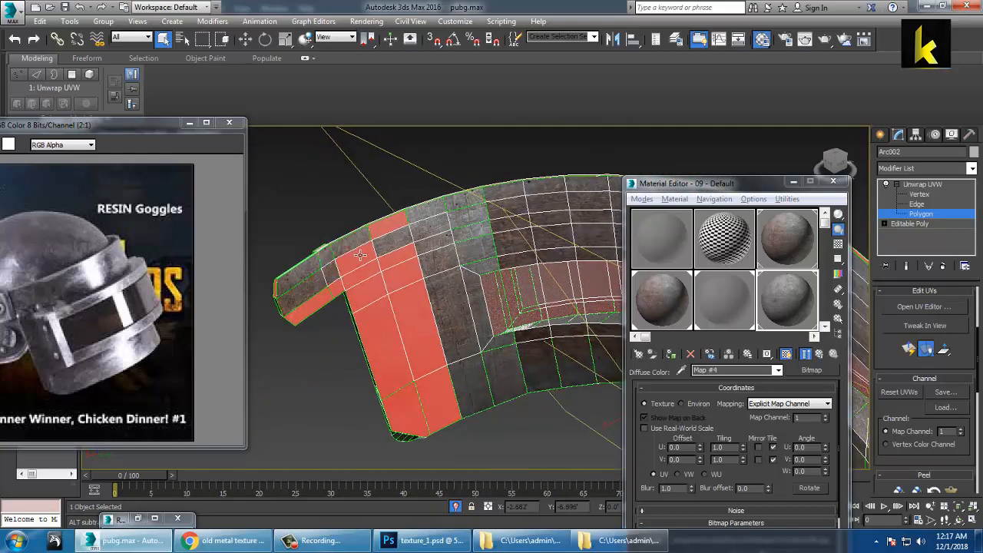
{"action": "left_click", "coordinate": [395, 228], "text": "alt"}
{"action": "left_click", "coordinate": [402, 259], "text": "alt"}
{"action": "left_click", "coordinate": [400, 275], "text": "alt"}
{"action": "left_click", "coordinate": [364, 277], "text": "alt"}
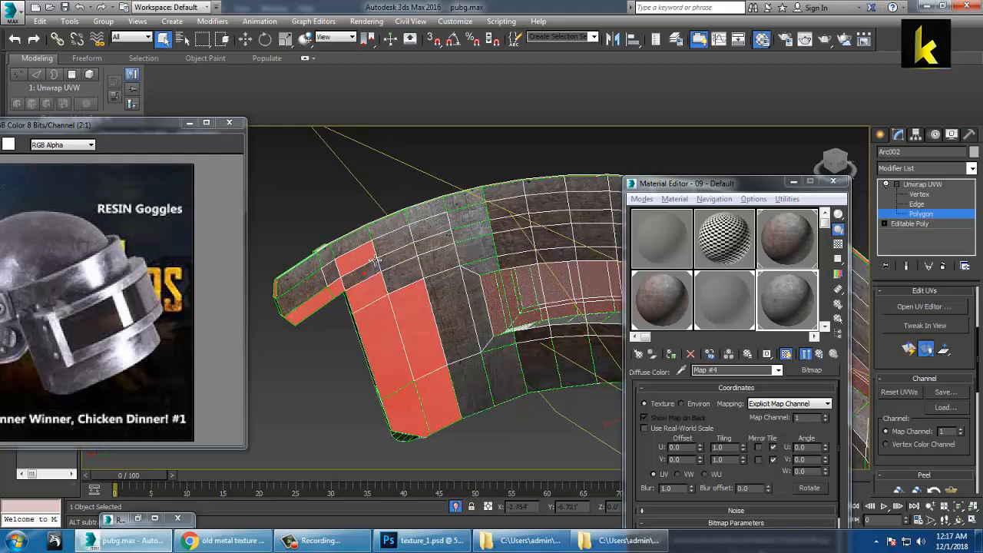
{"action": "left_click", "coordinate": [355, 259], "text": "alt"}
{"action": "left_click", "coordinate": [328, 304], "text": "alt"}
{"action": "left_click", "coordinate": [376, 294], "text": "alt"}
{"action": "left_click", "coordinate": [407, 315], "text": "alt"}
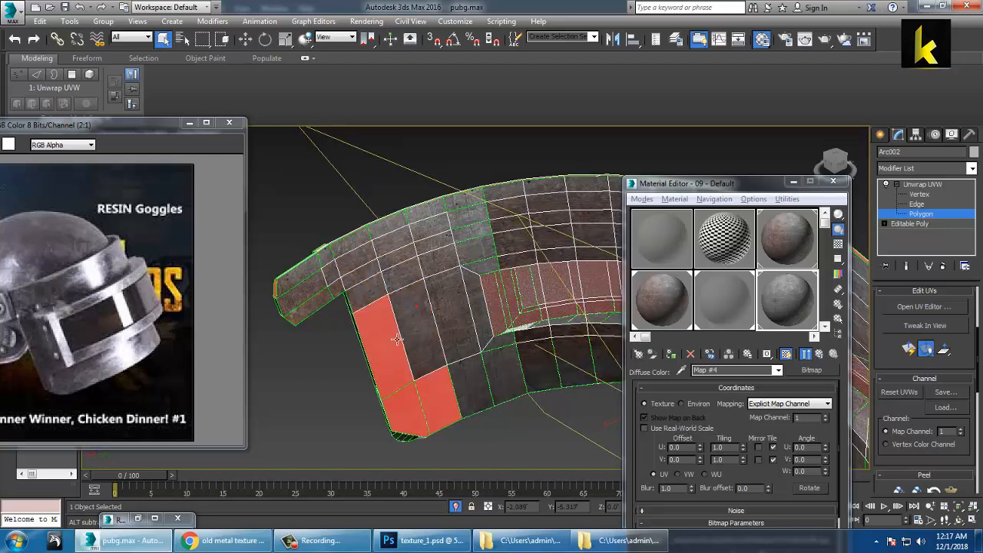
{"action": "left_click", "coordinate": [394, 340], "text": "alt"}
{"action": "left_click", "coordinate": [416, 410], "text": "alt"}
{"action": "left_click", "coordinate": [443, 399], "text": "alt"}
Step: Turn the band to a front view and select all its polygons with Ctrl+A
{"action": "scroll", "coordinate": [548, 334], "scroll_direction": "down", "scroll_amount": 5}
{"action": "middle_click_drag", "start_coordinate": [548, 334], "coordinate": [497, 331], "text": "alt"}
{"action": "scroll", "coordinate": [432, 349], "scroll_direction": "up", "scroll_amount": 3}
{"action": "key", "text": "ctrl+a"}
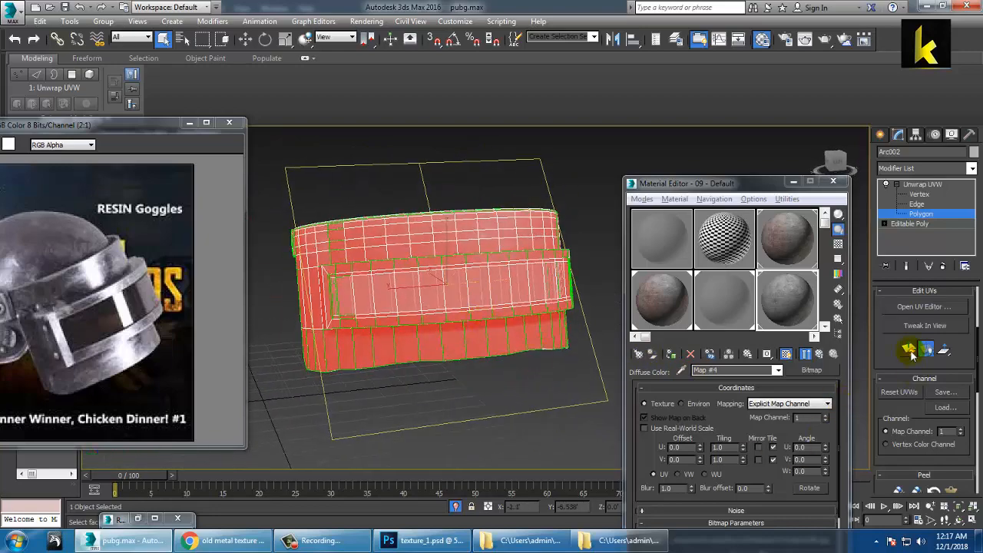
Step: Apply a Quick Planar Map to the visor band
{"action": "left_click", "coordinate": [909, 350]}
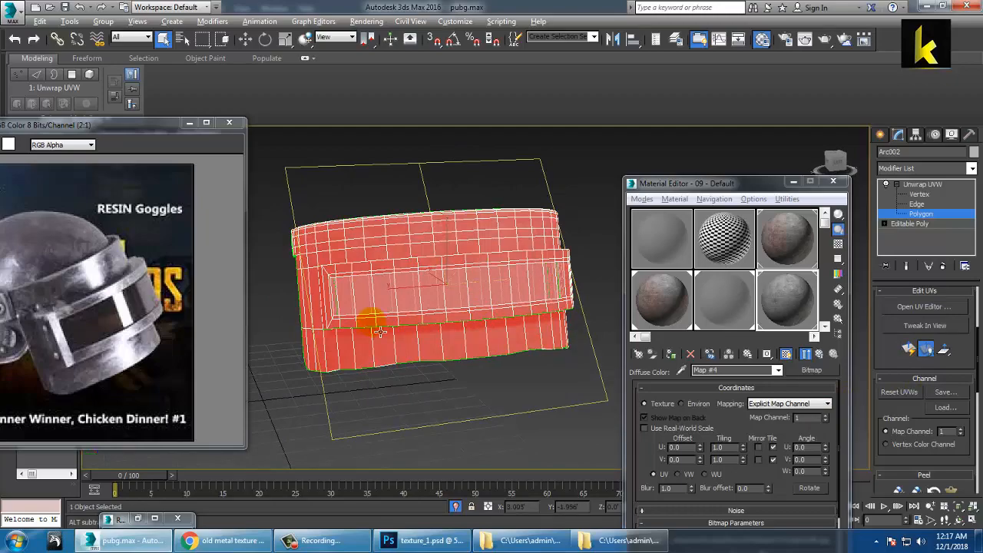
{"action": "middle_click_drag", "start_coordinate": [380, 331], "coordinate": [451, 335], "text": "alt"}
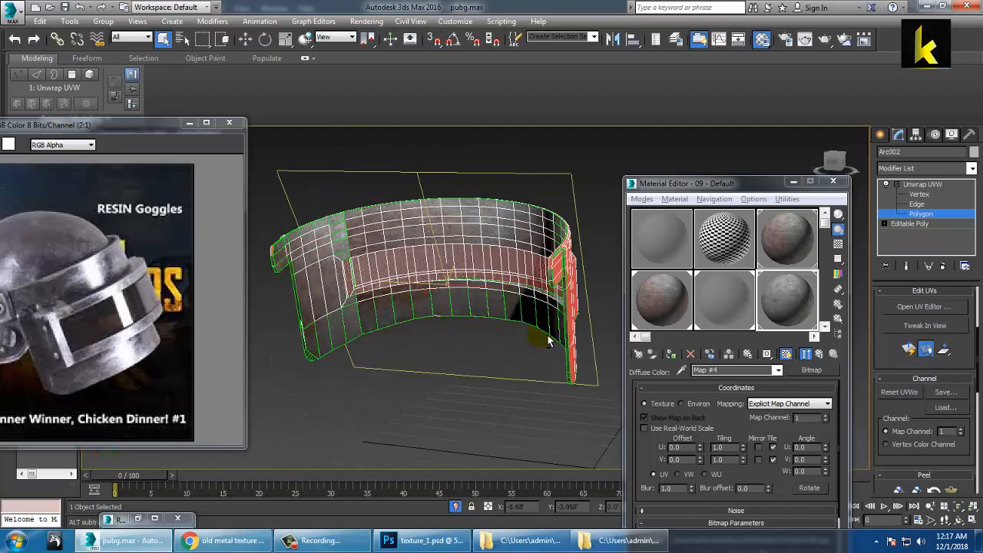
{"action": "middle_click_drag", "start_coordinate": [548, 341], "coordinate": [390, 345], "text": "alt"}
Step: Open the UV editor and move the band's UV cluster above the checker tile
{"action": "left_click", "coordinate": [911, 307]}
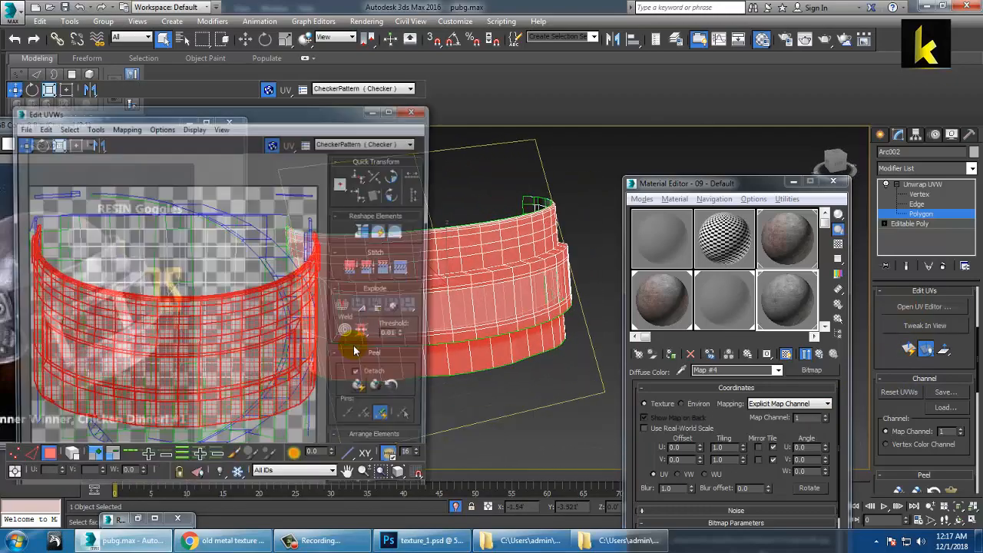
{"action": "scroll", "coordinate": [278, 323], "scroll_direction": "down", "scroll_amount": 1}
{"action": "scroll", "coordinate": [308, 293], "scroll_direction": "up", "scroll_amount": 1}
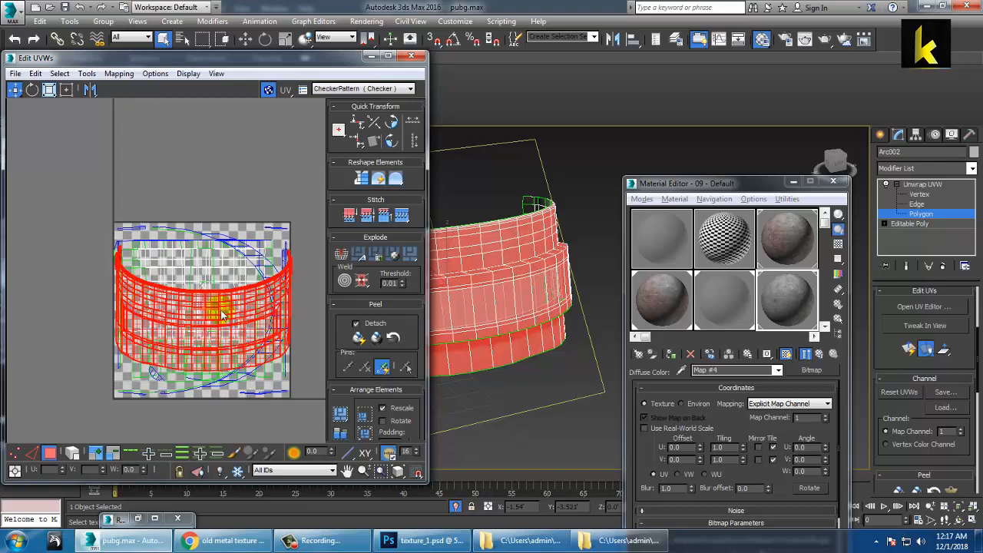
{"action": "scroll", "coordinate": [167, 307], "scroll_direction": "down", "scroll_amount": 2}
{"action": "left_click_drag", "start_coordinate": [179, 302], "coordinate": [136, 147]}
{"action": "middle_click_drag", "start_coordinate": [136, 181], "coordinate": [216, 229]}
{"action": "key", "text": "3"}
{"action": "key", "text": "3"}
Step: Try Tools > Relax on the UV cluster, then undo the relax
{"action": "left_click", "coordinate": [86, 74]}
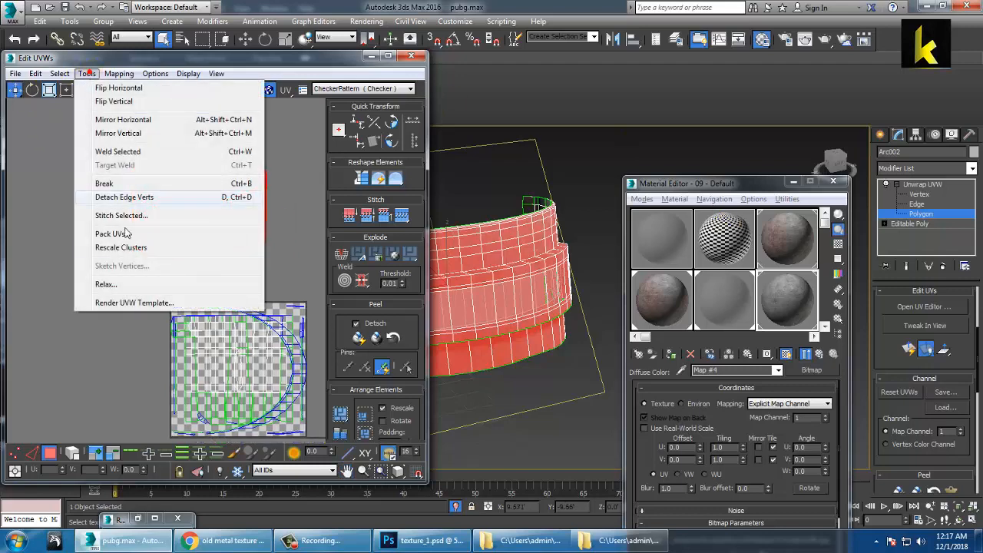
{"action": "left_click", "coordinate": [129, 278]}
{"action": "left_click", "coordinate": [146, 162]}
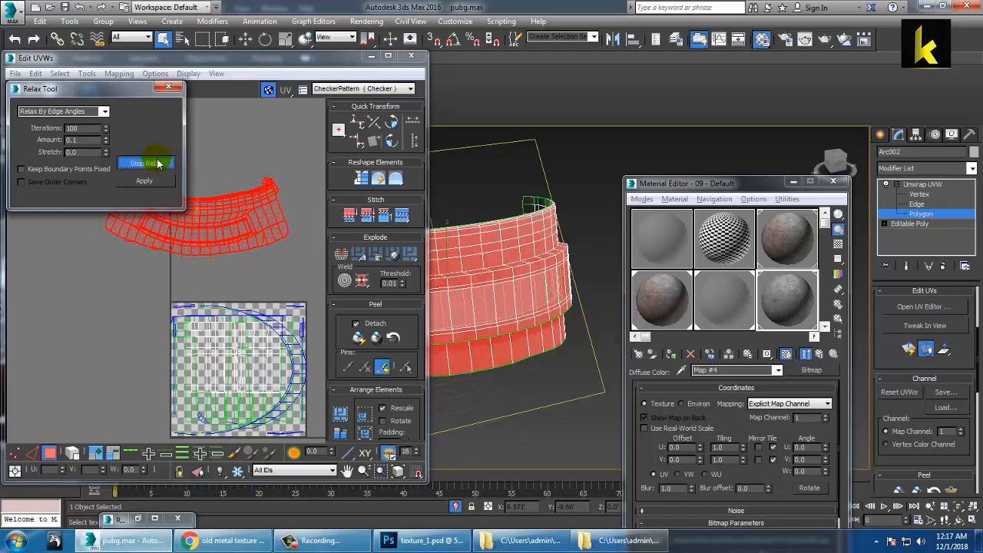
{"action": "left_click_drag", "start_coordinate": [98, 93], "coordinate": [402, 23]}
{"action": "scroll", "coordinate": [153, 159], "scroll_direction": "up", "scroll_amount": 2}
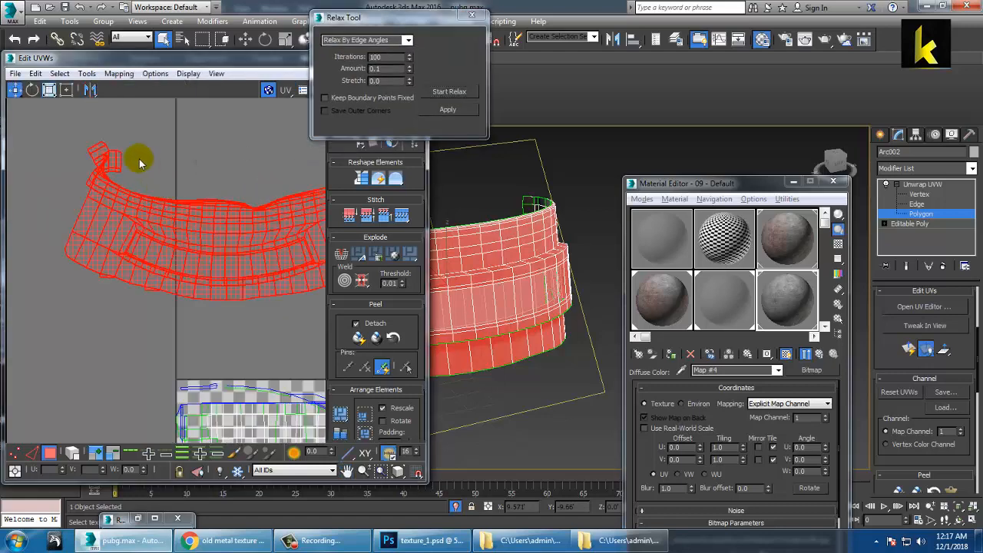
{"action": "middle_click_drag", "start_coordinate": [139, 159], "coordinate": [114, 191]}
{"action": "scroll", "coordinate": [203, 210], "scroll_direction": "down", "scroll_amount": 2}
{"action": "key", "text": "ctrl+z"}
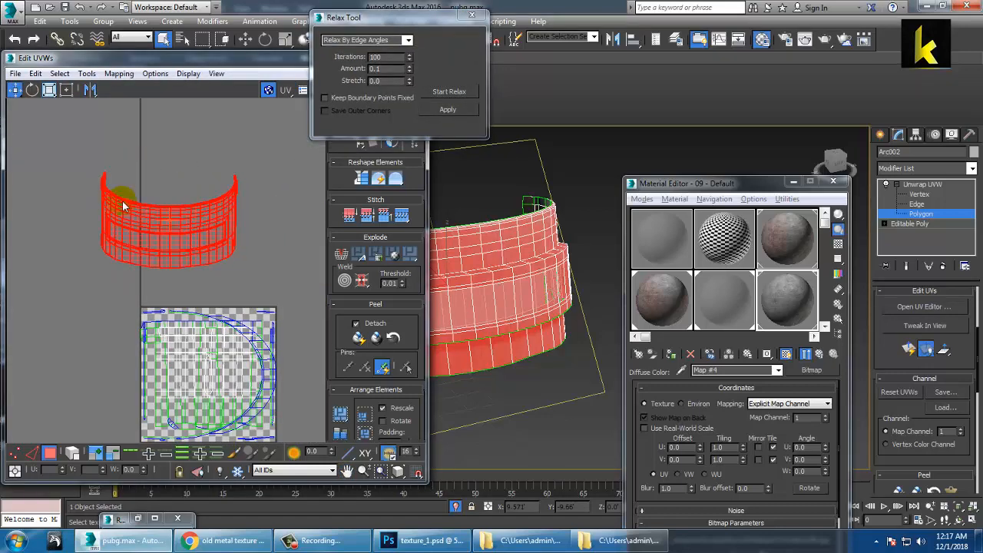
Step: Stretch the UV cluster wider with Scale Horizontal, then close the Relax settings and Edit UVWs window
{"action": "left_click", "coordinate": [46, 91]}
{"action": "left_click", "coordinate": [49, 108]}
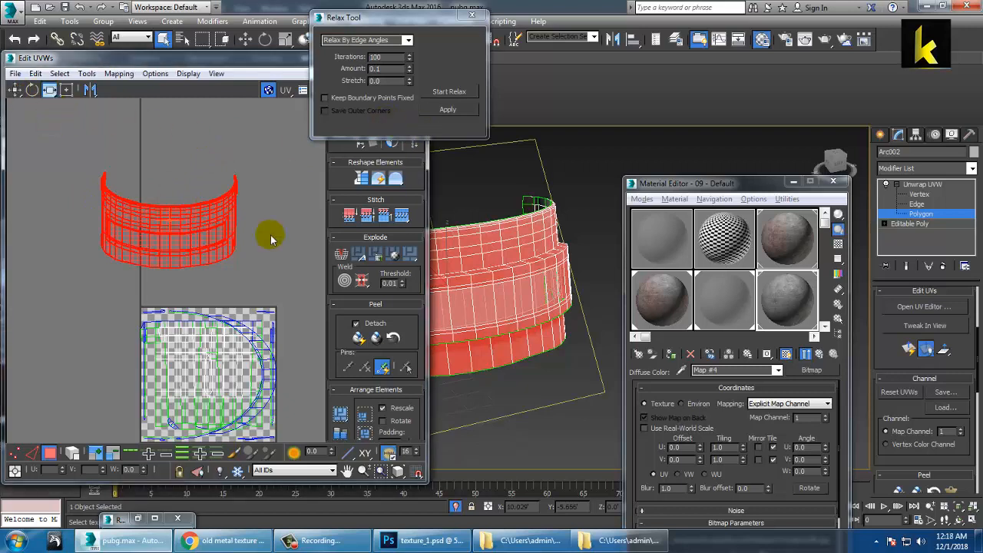
{"action": "left_click_drag", "start_coordinate": [230, 224], "coordinate": [258, 223]}
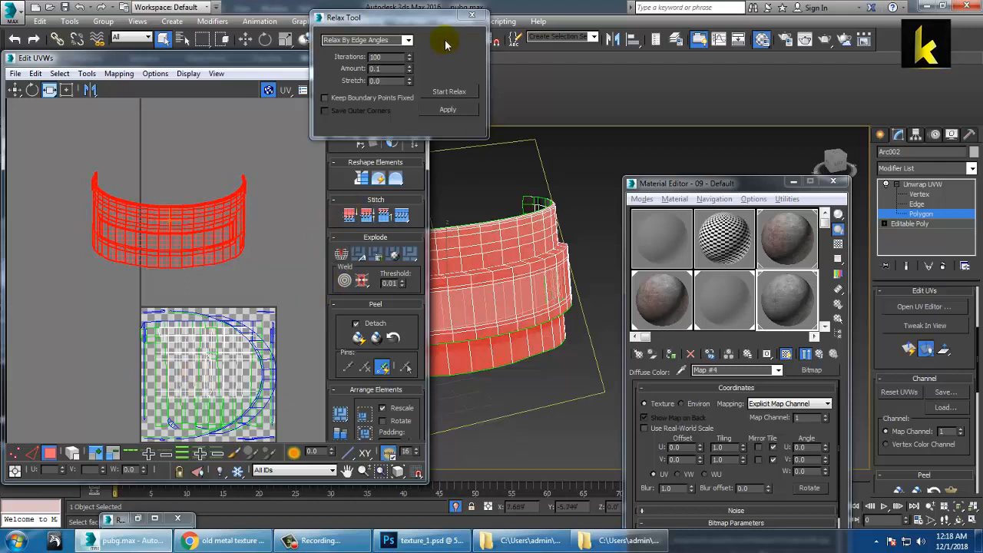
{"action": "left_click", "coordinate": [471, 14]}
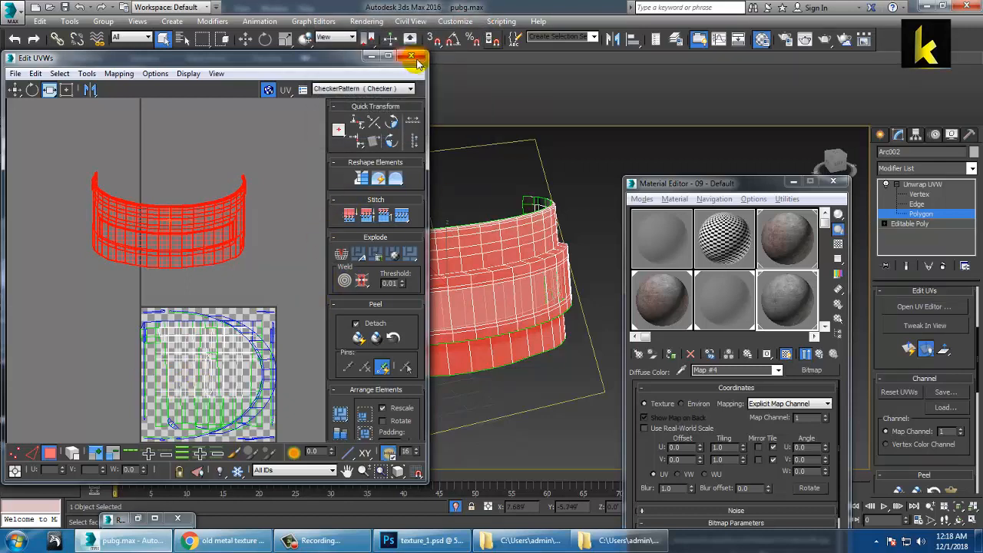
{"action": "left_click", "coordinate": [411, 57]}
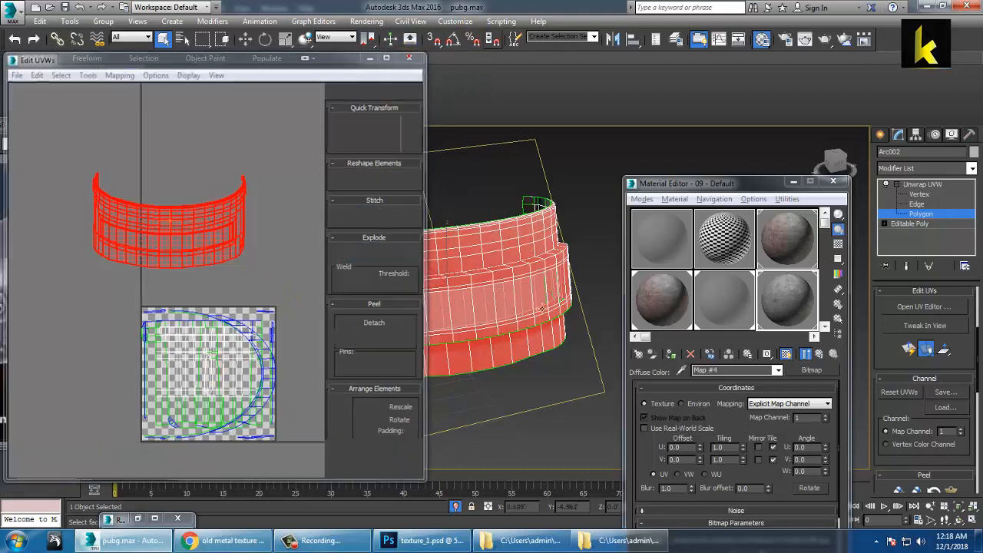
Step: Collapse the Unwrap UVW modifier onto Editable Poly and end isolation to show the whole scene
{"action": "middle_click_drag", "start_coordinate": [456, 318], "coordinate": [502, 306], "text": "alt"}
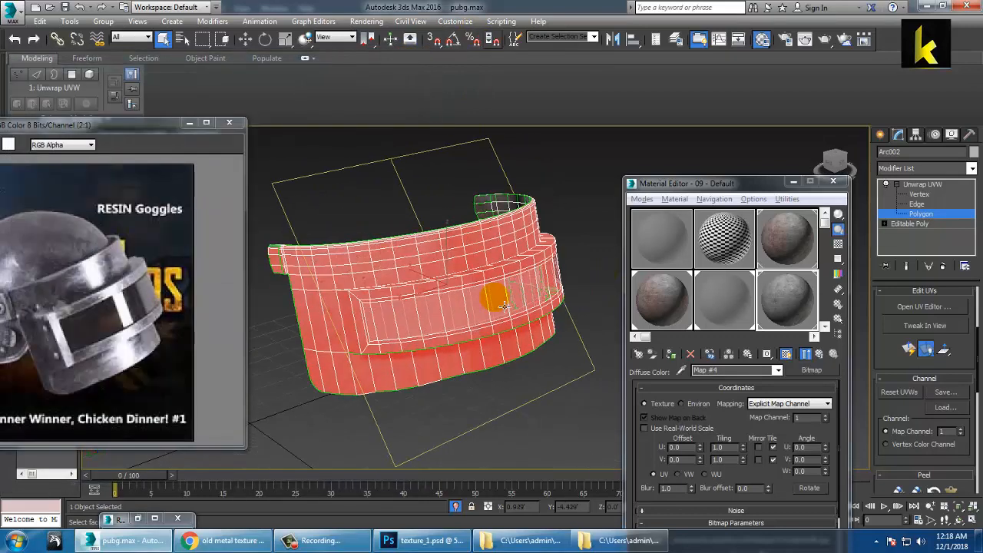
{"action": "left_click", "coordinate": [925, 185]}
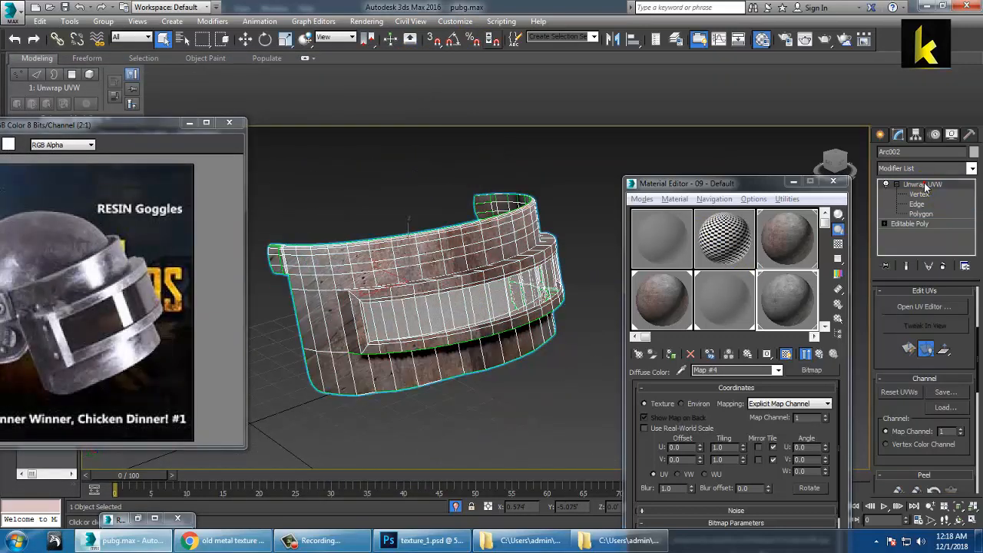
{"action": "left_click", "coordinate": [942, 266]}
{"action": "scroll", "coordinate": [381, 261], "scroll_direction": "down", "scroll_amount": 6}
{"action": "middle_click_drag", "start_coordinate": [381, 261], "coordinate": [489, 316], "text": "alt"}
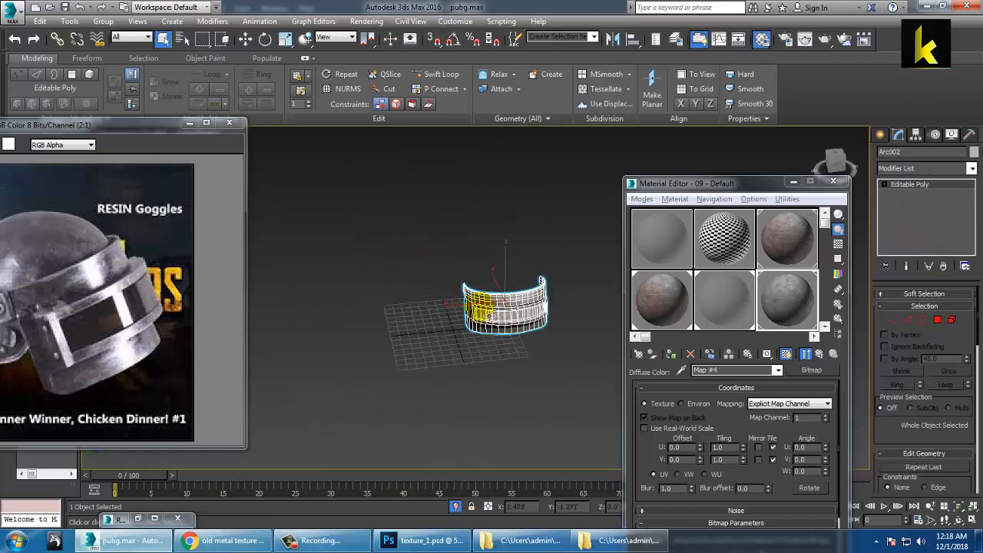
{"action": "scroll", "coordinate": [482, 309], "scroll_direction": "down", "scroll_amount": 3}
{"action": "right_click", "coordinate": [478, 262]}
{"action": "left_click", "coordinate": [499, 159]}
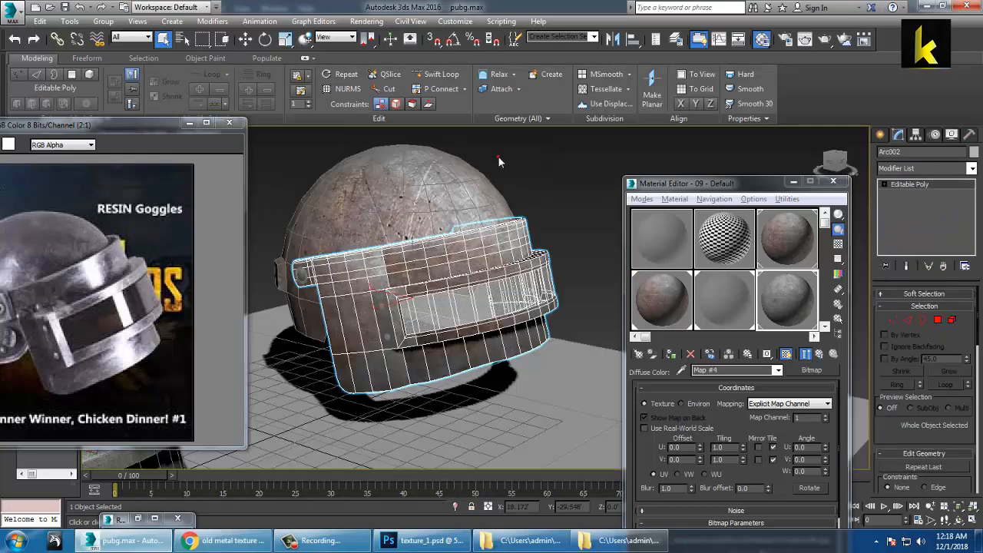
Step: Delete the duplicate right helmet while keeping the ground plane
{"action": "middle_click_drag", "start_coordinate": [482, 263], "coordinate": [443, 255], "text": "alt"}
{"action": "scroll", "coordinate": [443, 256], "scroll_direction": "down", "scroll_amount": 5}
{"action": "left_click_drag", "start_coordinate": [406, 177], "coordinate": [466, 286]}
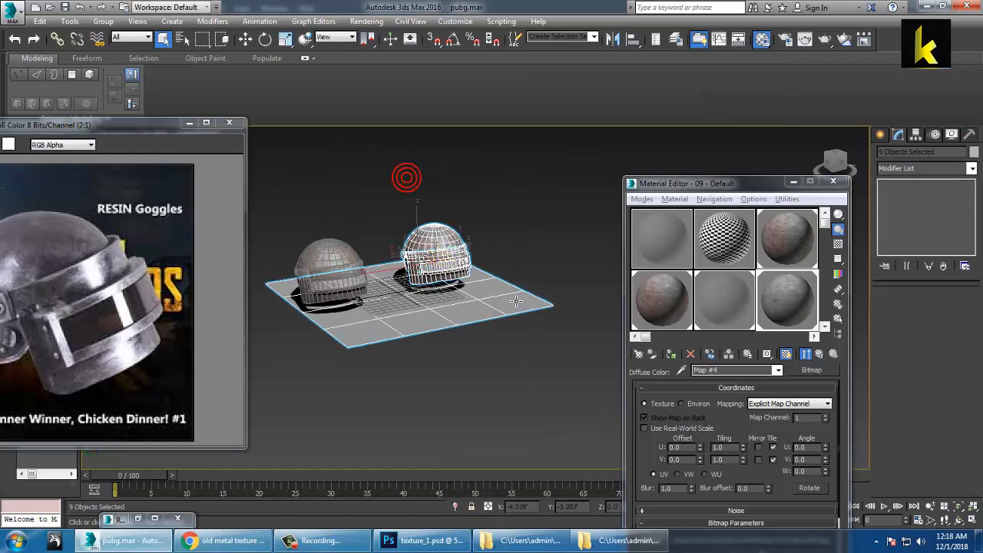
{"action": "left_click_drag", "start_coordinate": [517, 247], "coordinate": [582, 426], "text": "alt"}
{"action": "key", "text": "Delete"}
Step: Move the remaining helmet to the grid centre, resting on the ground plane
{"action": "scroll", "coordinate": [340, 325], "scroll_direction": "down", "scroll_amount": 2}
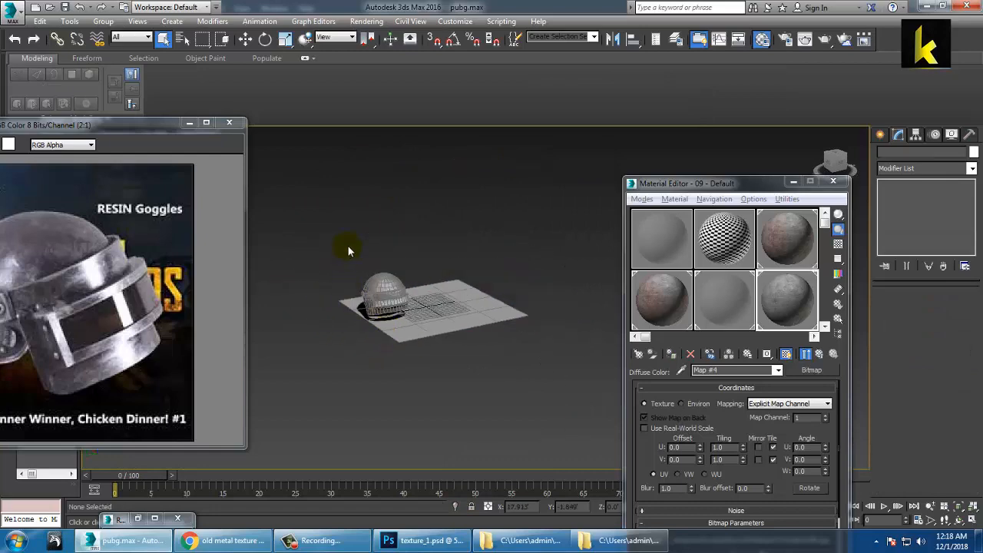
{"action": "left_click_drag", "start_coordinate": [446, 356], "coordinate": [472, 270]}
{"action": "left_click_drag", "start_coordinate": [502, 360], "coordinate": [505, 362], "text": "alt"}
{"action": "scroll", "coordinate": [411, 319], "scroll_direction": "up", "scroll_amount": 3}
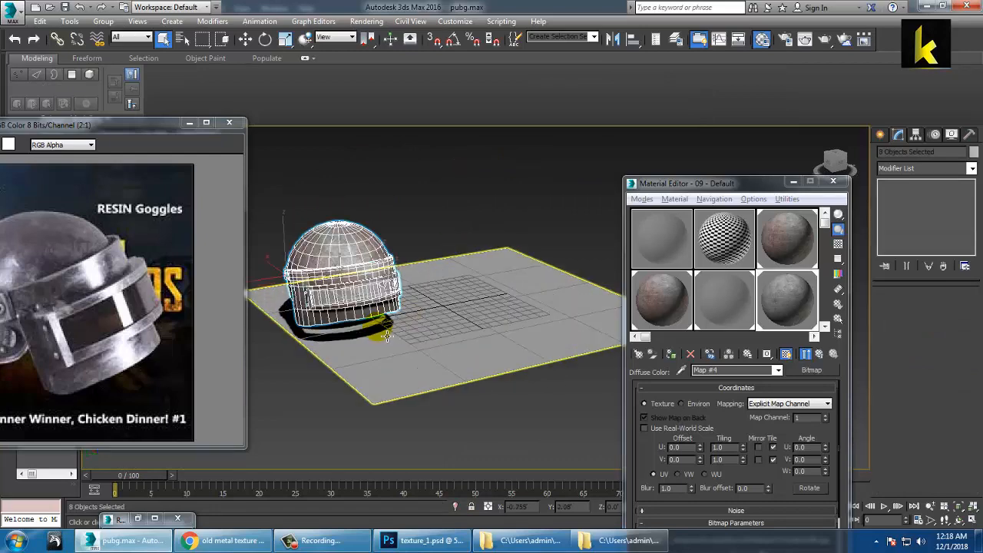
{"action": "key", "text": "w"}
{"action": "middle_click_drag", "start_coordinate": [377, 328], "coordinate": [421, 347]}
{"action": "left_click_drag", "start_coordinate": [422, 340], "coordinate": [515, 322]}
{"action": "middle_click_drag", "start_coordinate": [481, 286], "coordinate": [398, 239], "text": "alt"}
{"action": "middle_click_drag", "start_coordinate": [398, 239], "coordinate": [422, 294], "text": "alt"}
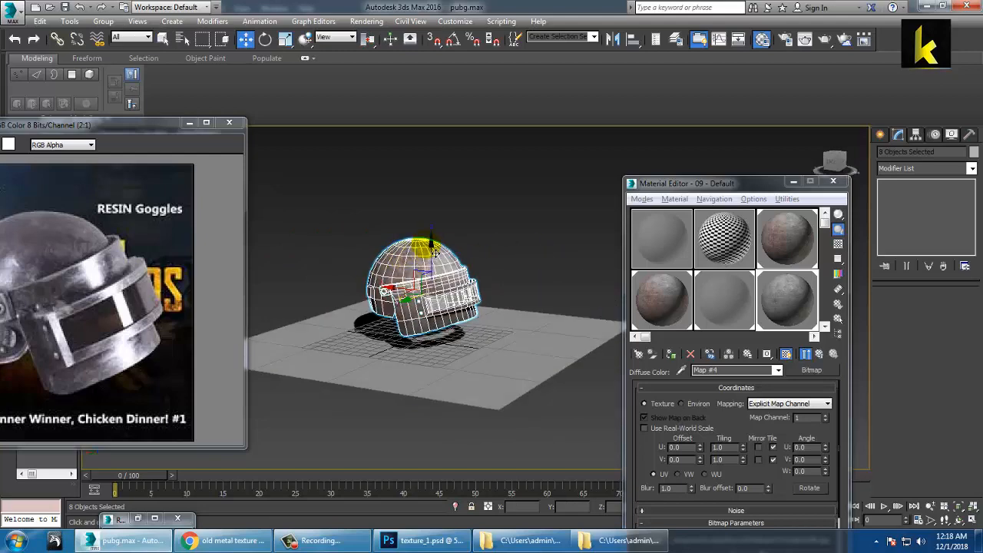
{"action": "left_click_drag", "start_coordinate": [441, 255], "coordinate": [446, 253]}
{"action": "mouse_move", "coordinate": [507, 286]}
{"action": "middle_mouse_down", "text": "alt"}
{"action": "mouse_move", "coordinate": [478, 322]}
{"action": "mouse_move", "coordinate": [501, 313]}
{"action": "mouse_move", "coordinate": [494, 293]}
{"action": "mouse_move", "coordinate": [530, 303]}
{"action": "mouse_move", "coordinate": [500, 284]}
{"action": "mouse_move", "coordinate": [515, 281]}
{"action": "middle_mouse_up", "text": "alt"}
{"action": "scroll", "coordinate": [485, 328], "scroll_direction": "up", "scroll_amount": 4}
Step: Deselect everything, hide the interface with Ctrl+X, and turn off edged faces with F4
{"action": "left_click", "coordinate": [494, 144]}
{"action": "key", "text": "ctrl+x"}
{"action": "key", "text": "F4"}
{"action": "scroll", "coordinate": [517, 282], "scroll_direction": "down", "scroll_amount": 4}
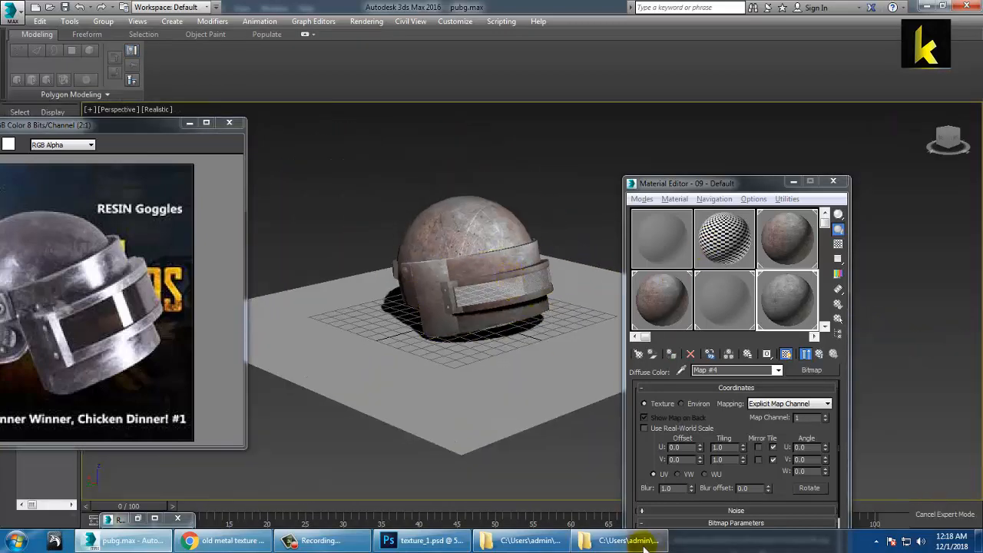
{"action": "left_click", "coordinate": [283, 542]}
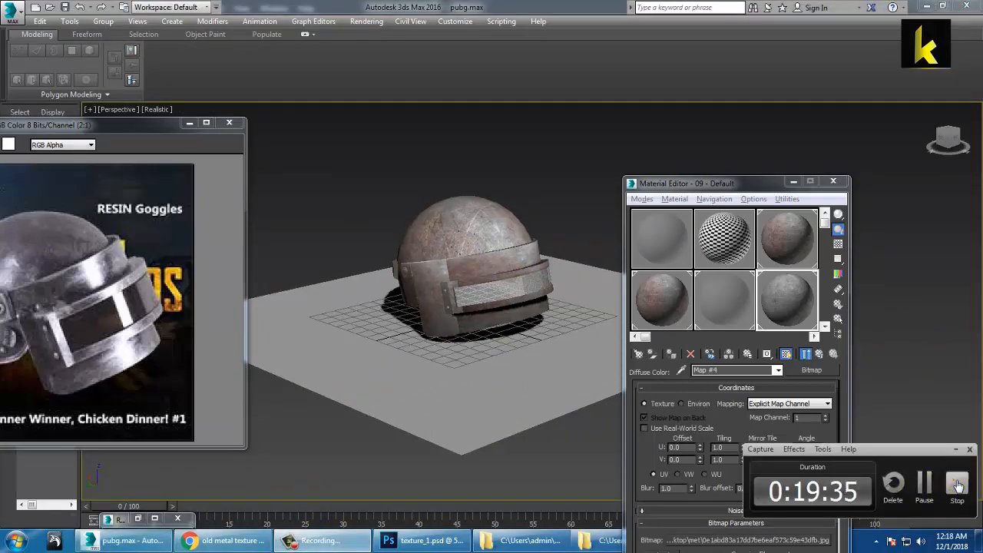